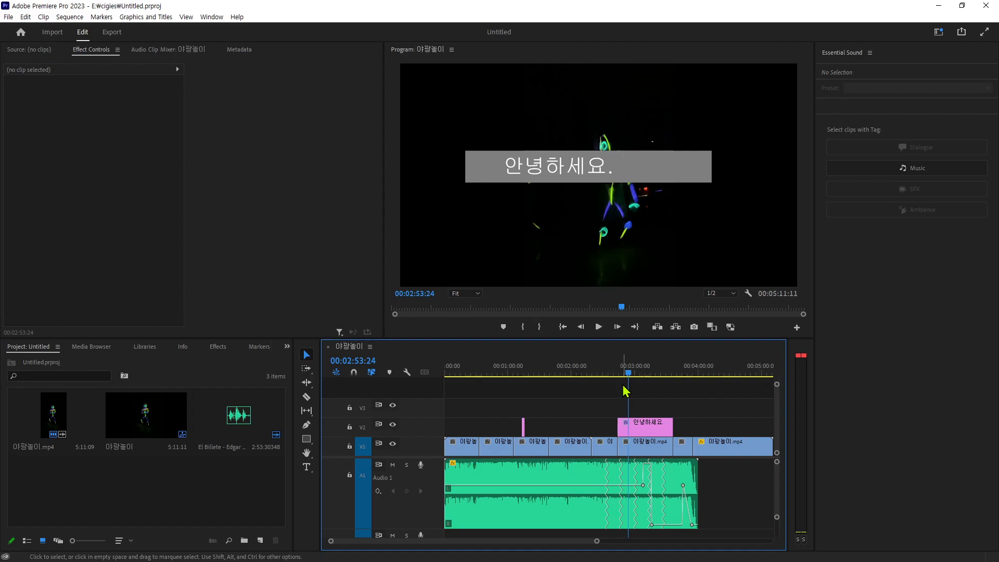
# Step: Move the playhead to 00:01:53:07 and select the V1 video clip beneath it
pyautogui.moveTo(627, 378); pyautogui.dragTo(568, 398)
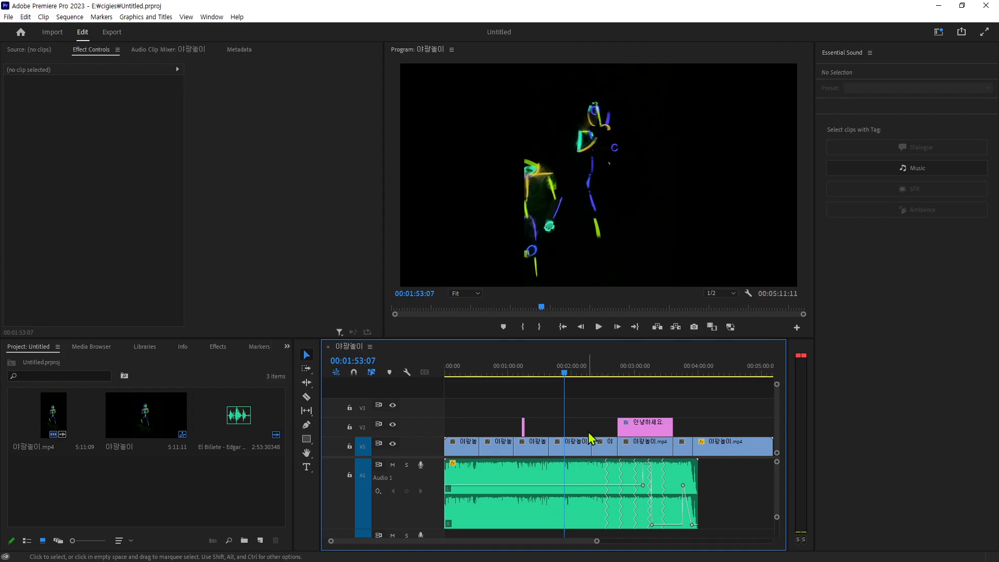
pyautogui.click(577, 446)
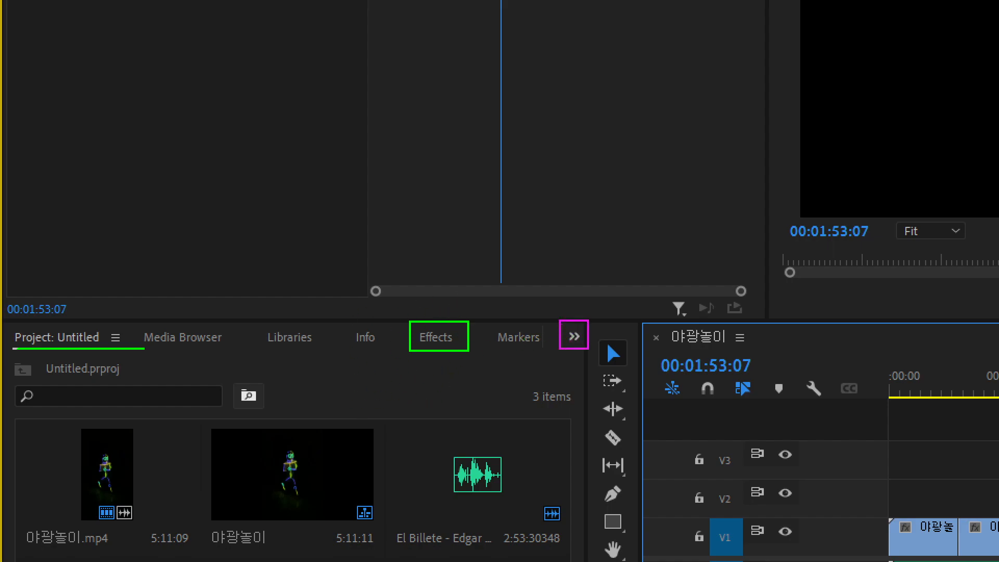
pyautogui.moveTo(593, 285)
pyautogui.mouseDown()
pyautogui.moveTo(590, 321)
pyautogui.moveTo(620, 293)
pyautogui.moveTo(601, 321)
pyautogui.mouseUp()
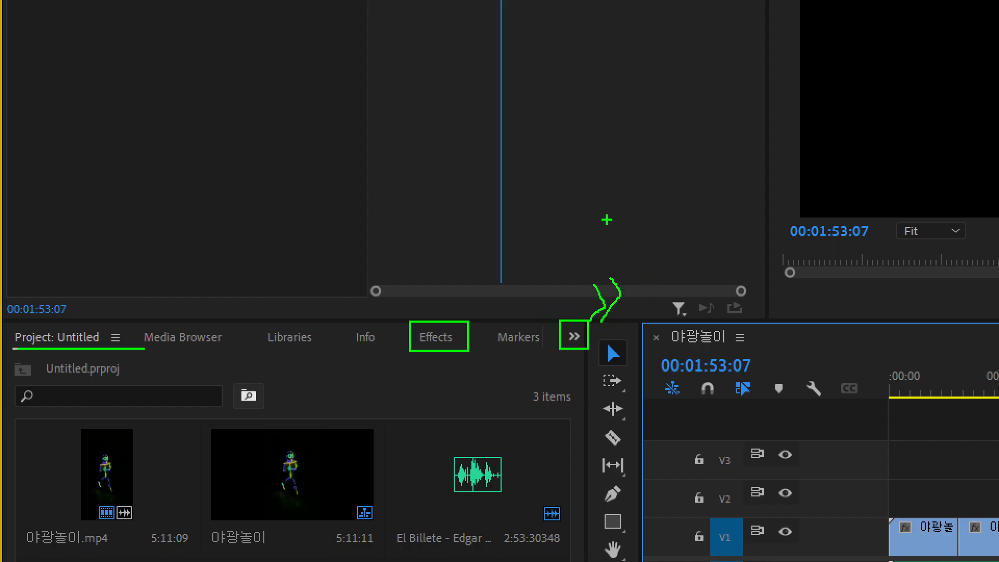
pyautogui.press('Escape')
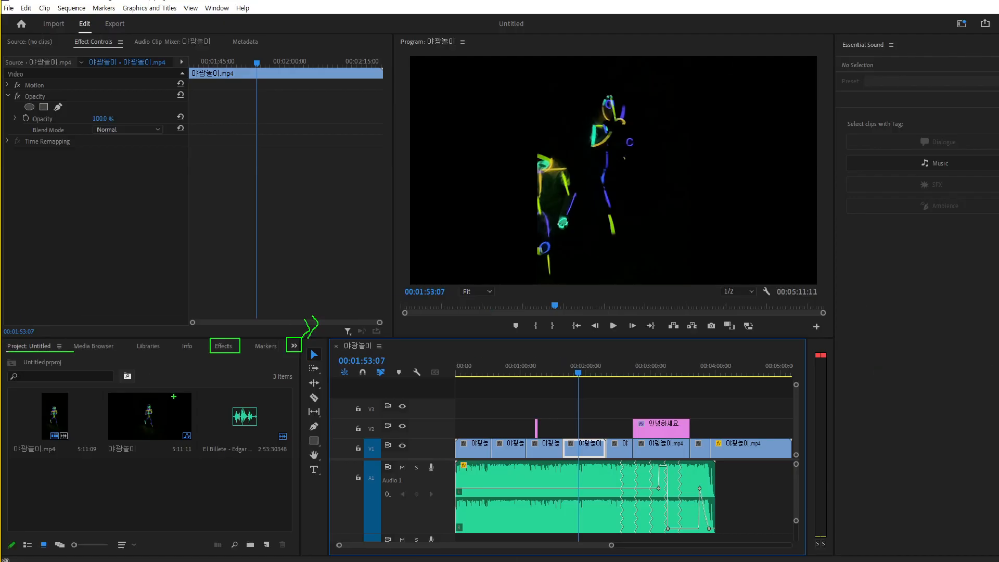
# Step: Show the effects library and locate the Video Effects and Video Transitions categories
pyautogui.click(217, 346)
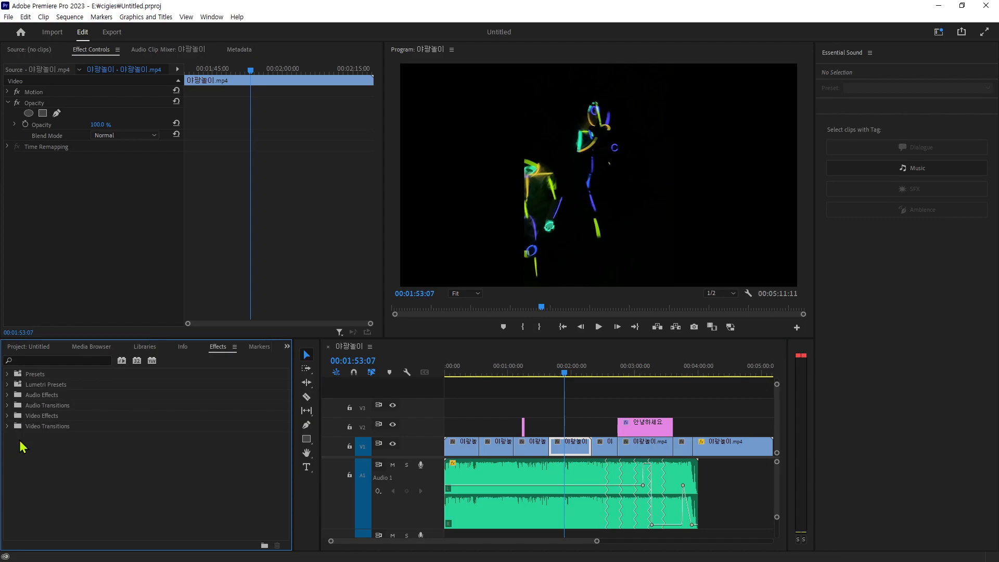
pyautogui.click(39, 416)
pyautogui.click(40, 427)
pyautogui.moveTo(7, 375)
pyautogui.mouseDown()
pyautogui.moveTo(116, 402)
pyautogui.moveTo(153, 425)
pyautogui.mouseUp()
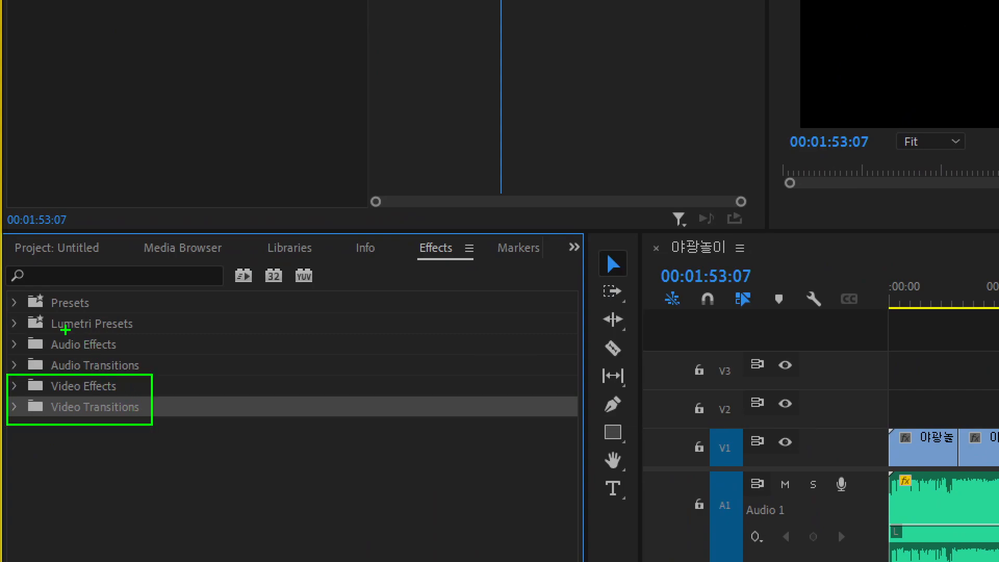
pyautogui.moveTo(63, 329); pyautogui.dragTo(185, 329)
pyautogui.hotkey('ctrl', 'z')
pyautogui.moveTo(206, 302); pyautogui.dragTo(284, 348)
pyautogui.moveTo(204, 357)
pyautogui.mouseDown()
pyautogui.moveTo(292, 296)
pyautogui.moveTo(274, 332)
pyautogui.moveTo(302, 361)
pyautogui.moveTo(277, 363)
pyautogui.moveTo(260, 387)
pyautogui.moveTo(191, 335)
pyautogui.moveTo(295, 272)
pyautogui.moveTo(336, 339)
pyautogui.mouseUp()
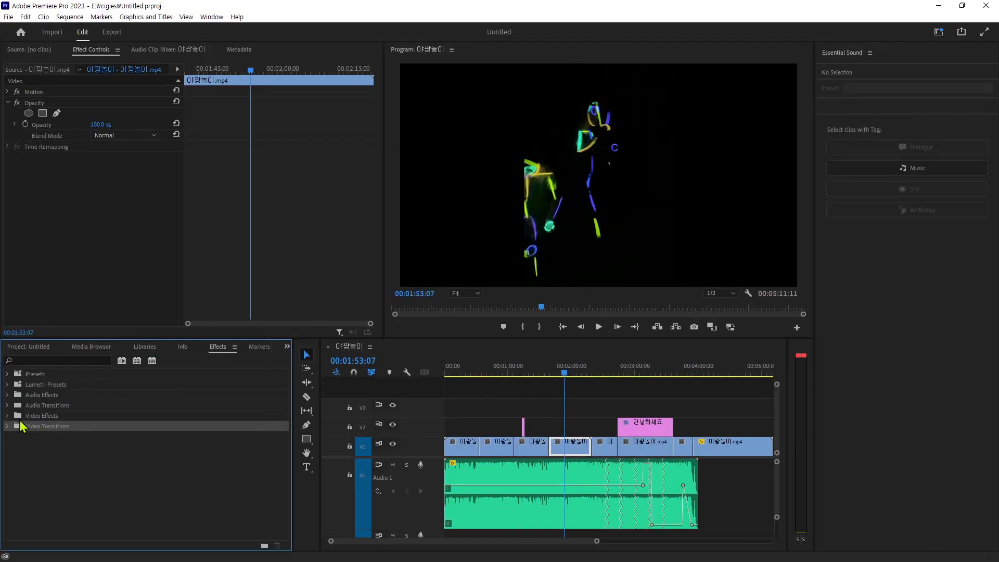
# Step: Expand the Color Correction category within Video Effects to list its effects
pyautogui.click(14, 386)
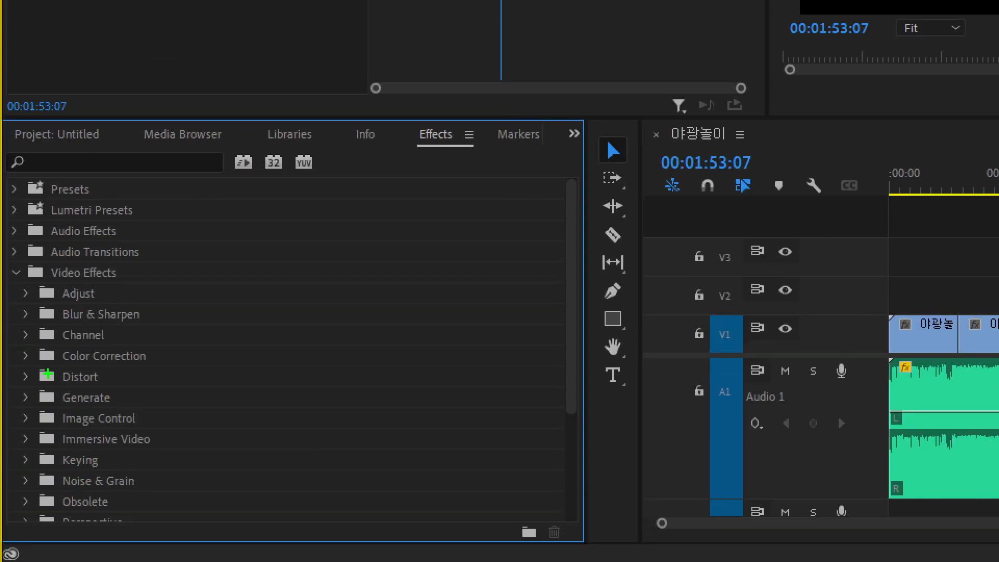
pyautogui.moveTo(15, 341); pyautogui.dragTo(132, 364)
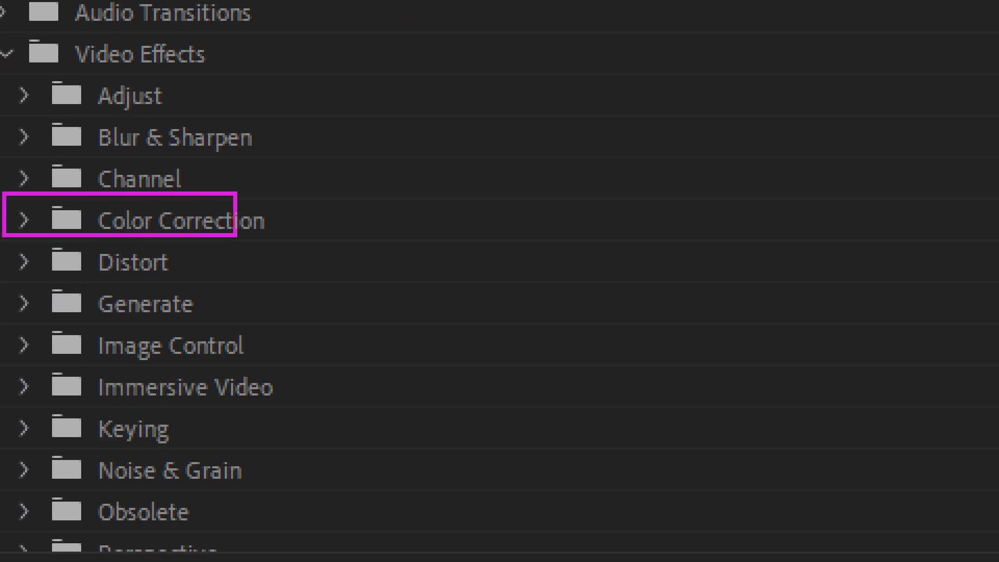
pyautogui.moveTo(236, 235); pyautogui.dragTo(281, 241)
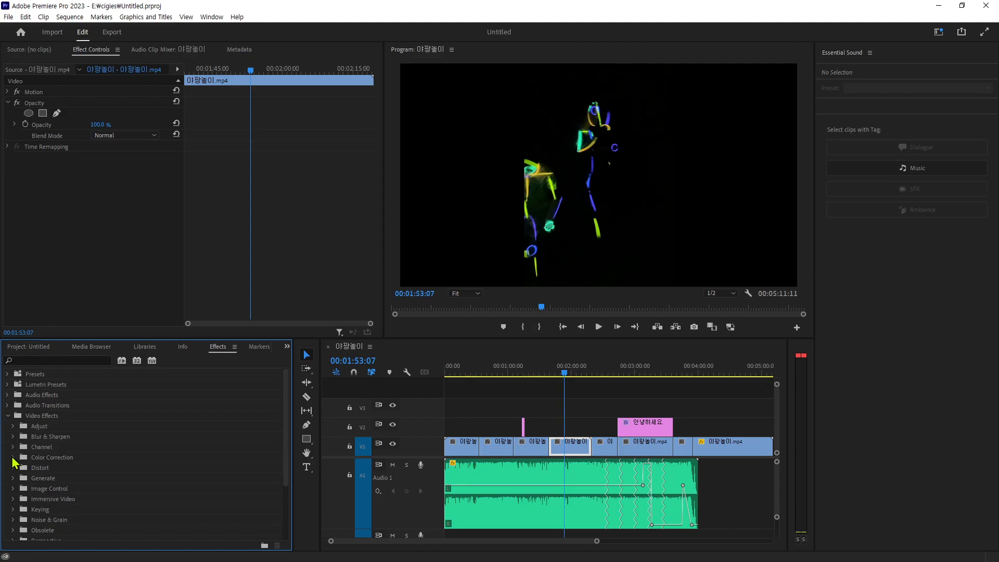
pyautogui.click(12, 458)
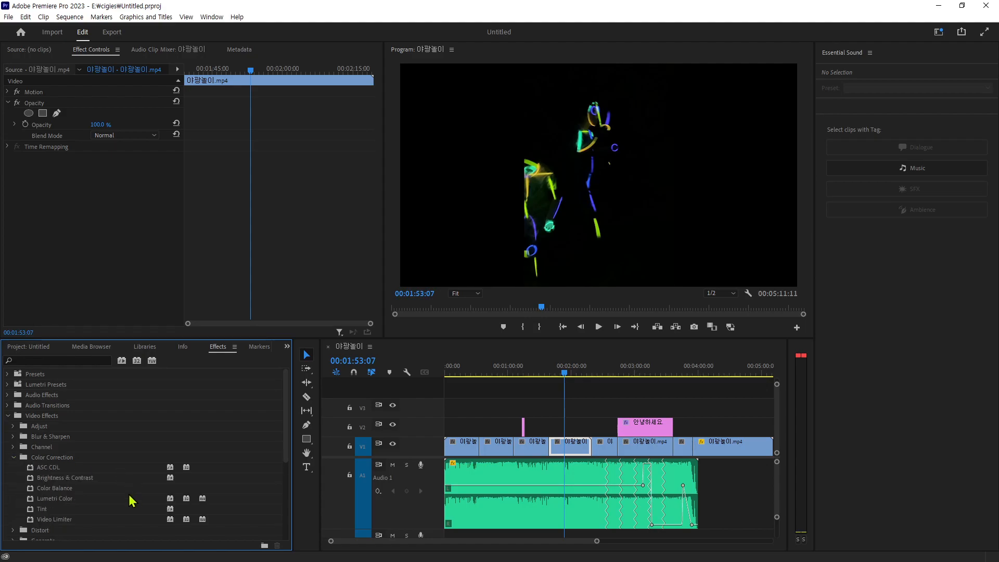
pyautogui.scroll(-1, 41, 513)
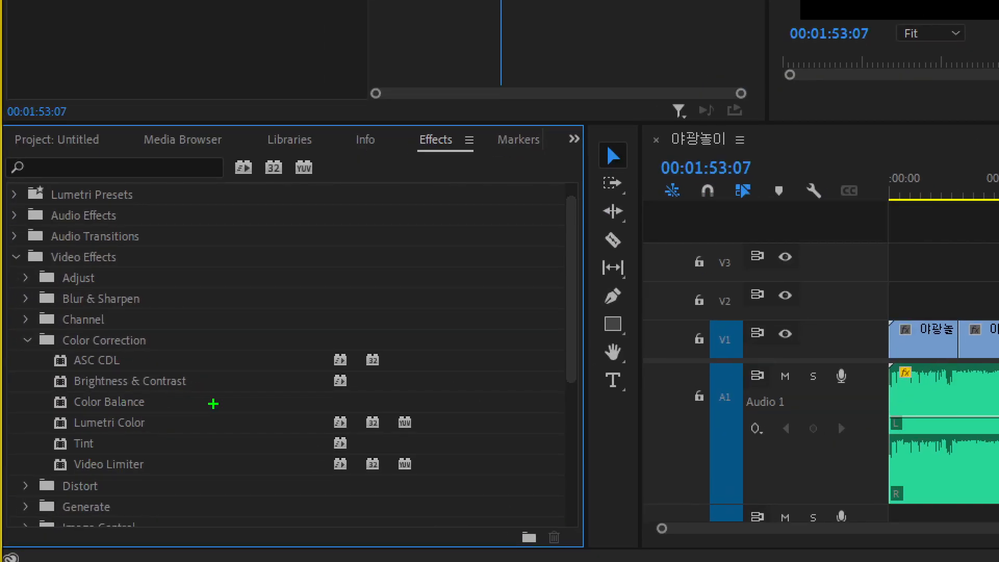
pyautogui.moveTo(47, 366)
pyautogui.mouseDown()
pyautogui.moveTo(198, 405)
pyautogui.moveTo(202, 415)
pyautogui.mouseUp()
pyautogui.moveTo(48, 434)
pyautogui.mouseDown()
pyautogui.moveTo(105, 448)
pyautogui.moveTo(100, 456)
pyautogui.moveTo(208, 446)
pyautogui.mouseUp()
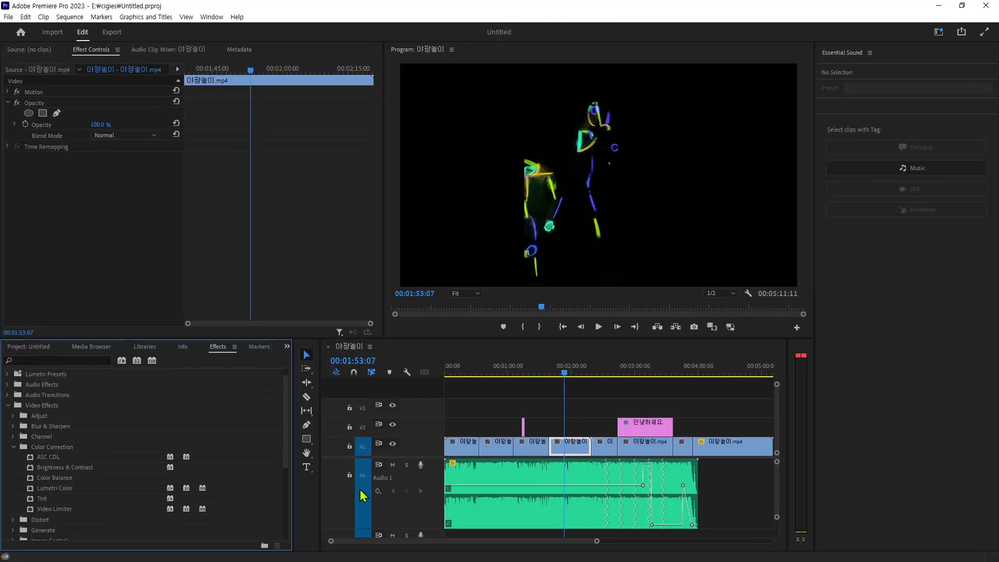
# Step: Apply the Brightness & Contrast effect to the selected V1 clip
pyautogui.click(57, 482)
pyautogui.click(56, 466)
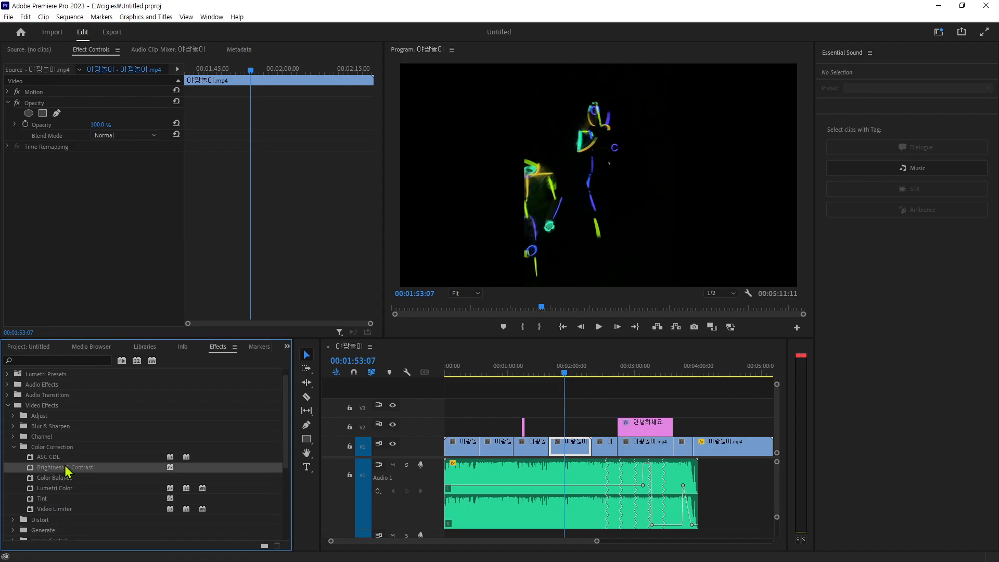
pyautogui.moveTo(65, 470); pyautogui.dragTo(573, 452)
pyautogui.doubleClick(77, 469)
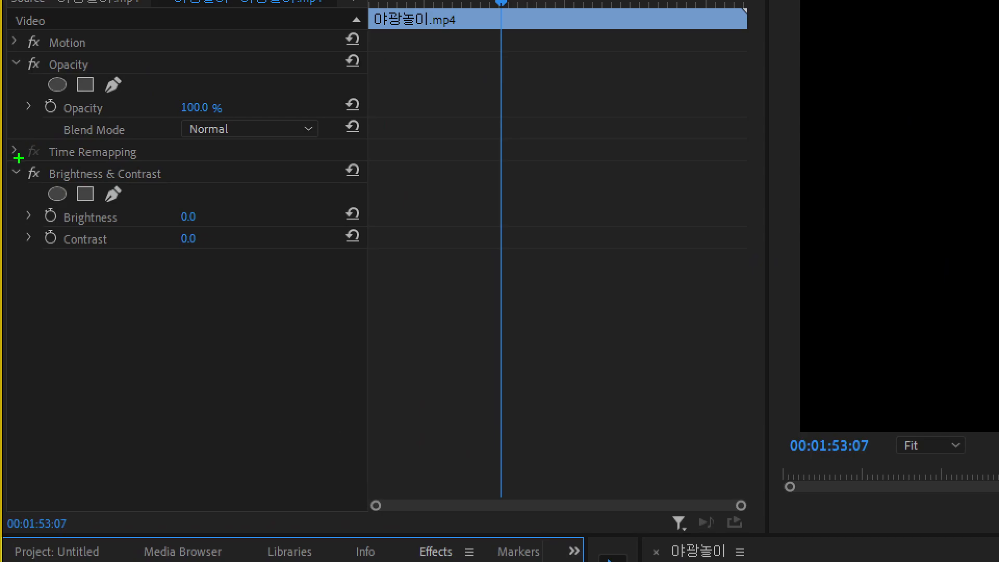
pyautogui.moveTo(19, 158); pyautogui.dragTo(224, 251)
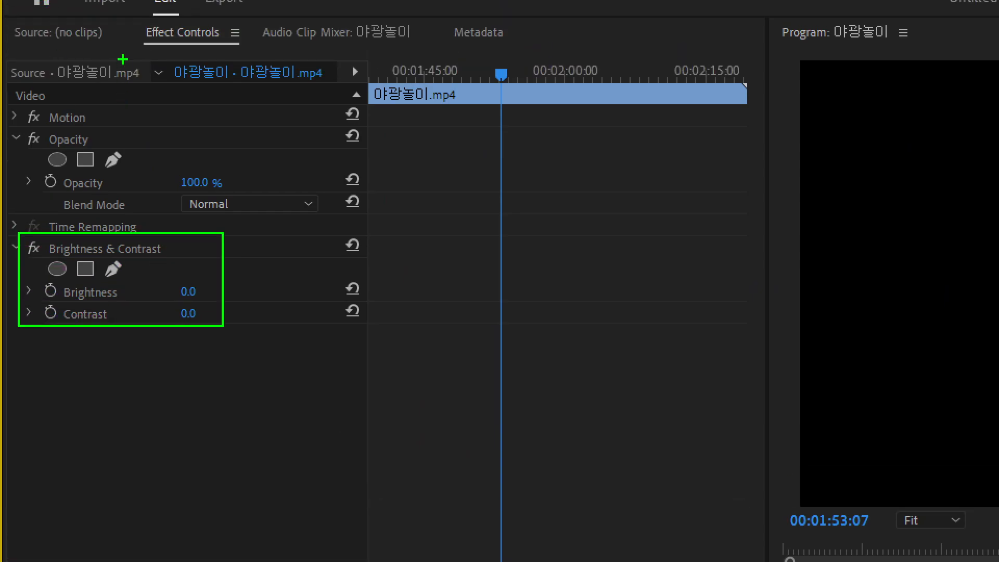
pyautogui.moveTo(157, 58)
pyautogui.mouseDown()
pyautogui.moveTo(277, 84)
pyautogui.moveTo(335, 85)
pyautogui.mouseUp()
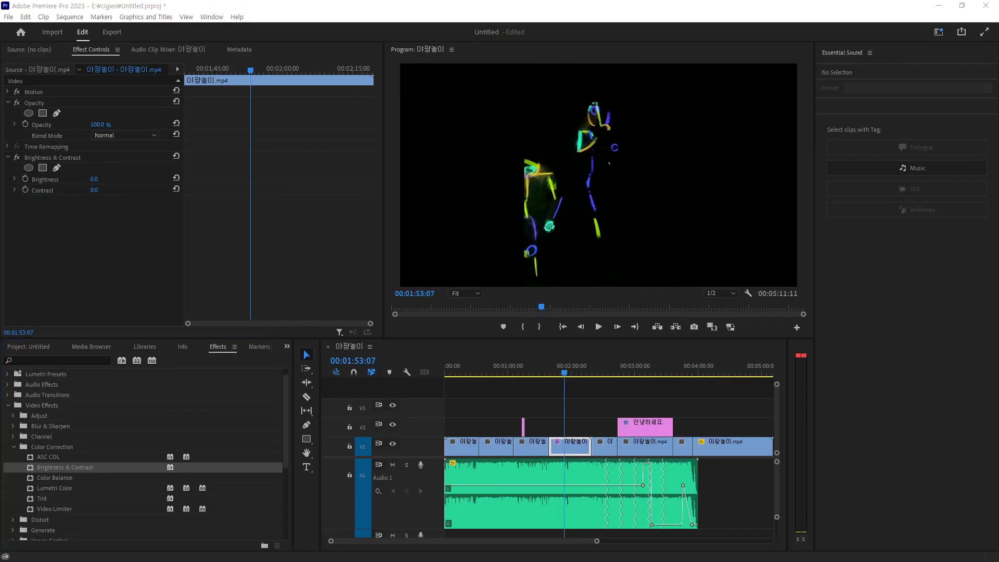
# Step: Move the playhead to 00:01:57:20 within the clip carrying the Brightness & Contrast effect
pyautogui.click(564, 374)
pyautogui.moveTo(565, 376); pyautogui.dragTo(570, 375)
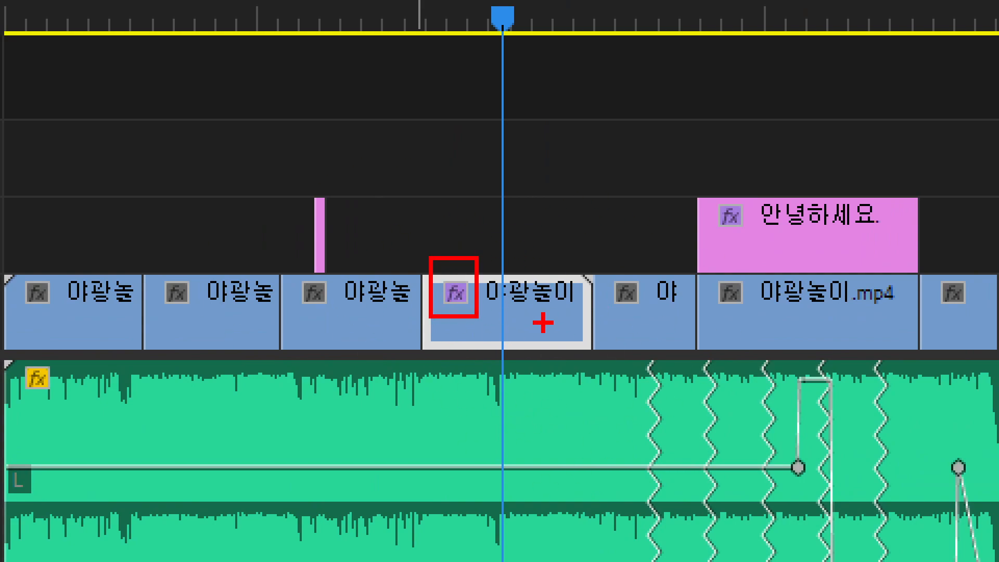
pyautogui.moveTo(318, 315); pyautogui.dragTo(336, 376)
pyautogui.moveTo(187, 313); pyautogui.dragTo(221, 384)
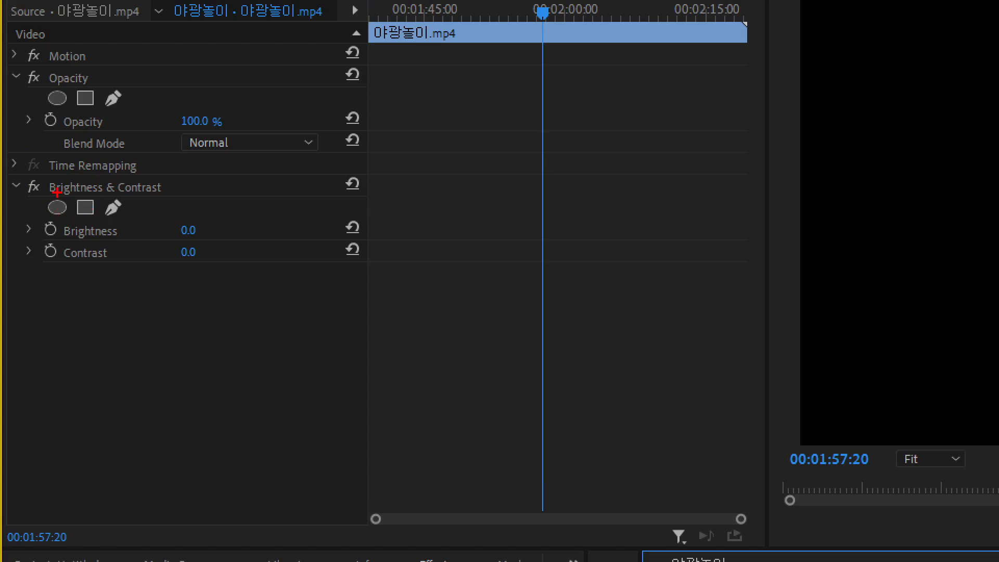
pyautogui.moveTo(63, 216)
pyautogui.mouseDown()
pyautogui.moveTo(139, 252)
pyautogui.moveTo(208, 265)
pyautogui.mouseUp()
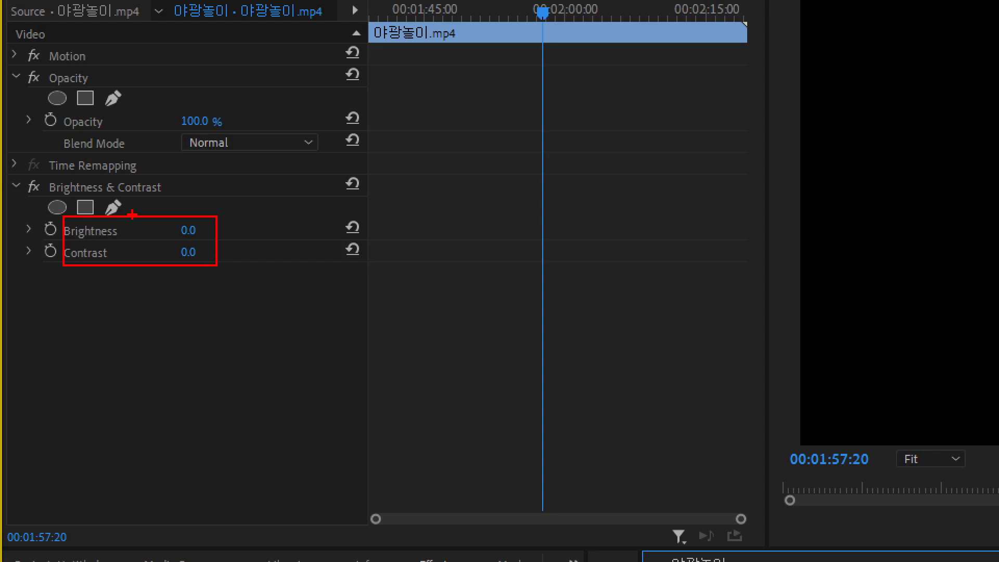
pyautogui.press('Escape')
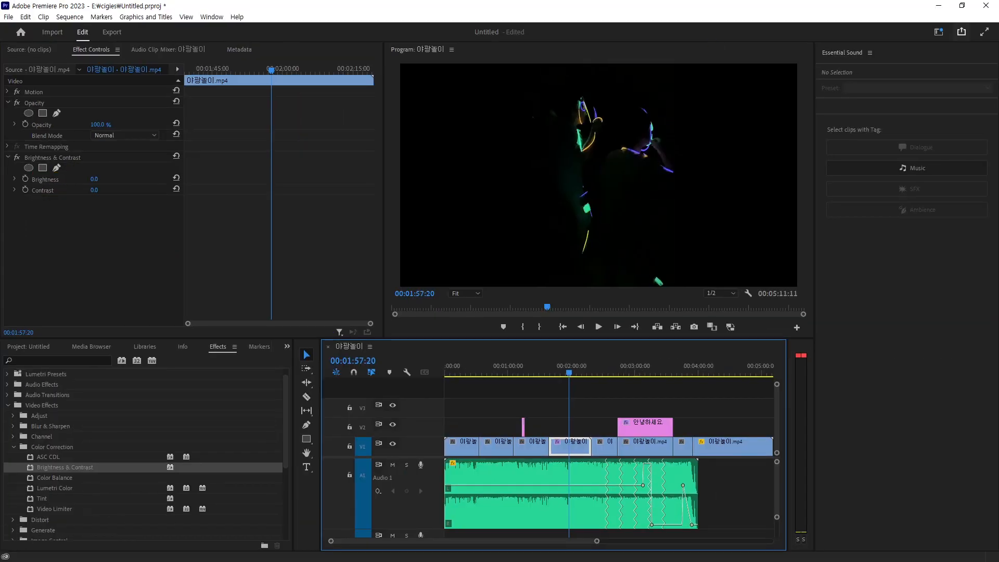
pyautogui.hotkey('ctrl', '1')
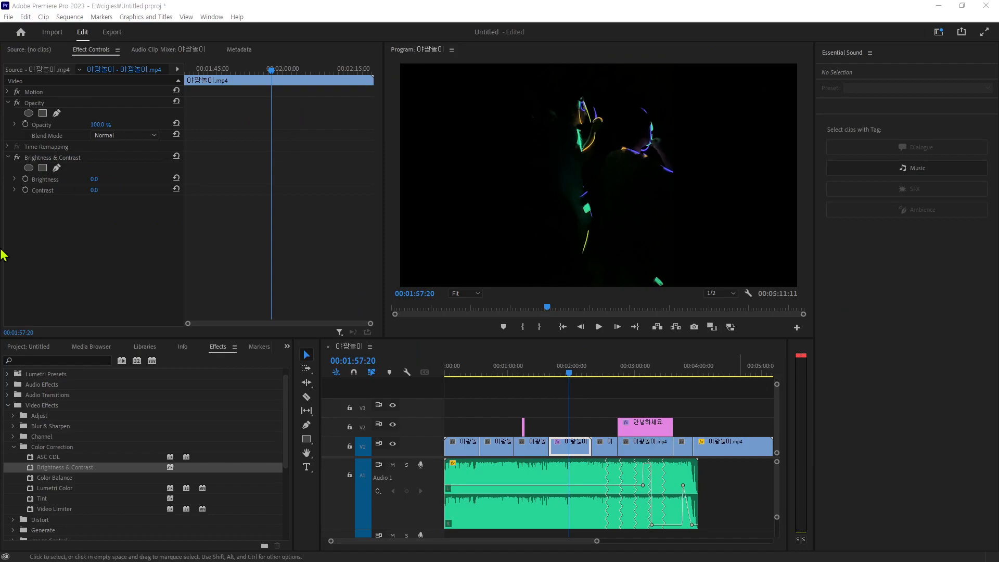
# Step: Try out different Brightness values on the selected clip and reset Brightness to 0
pyautogui.click(573, 447)
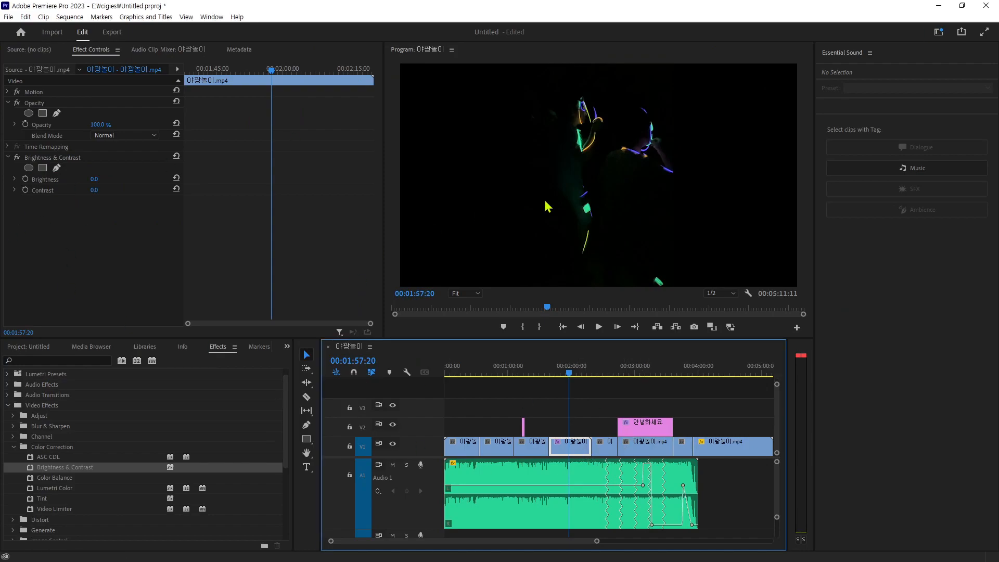
pyautogui.press('Left')
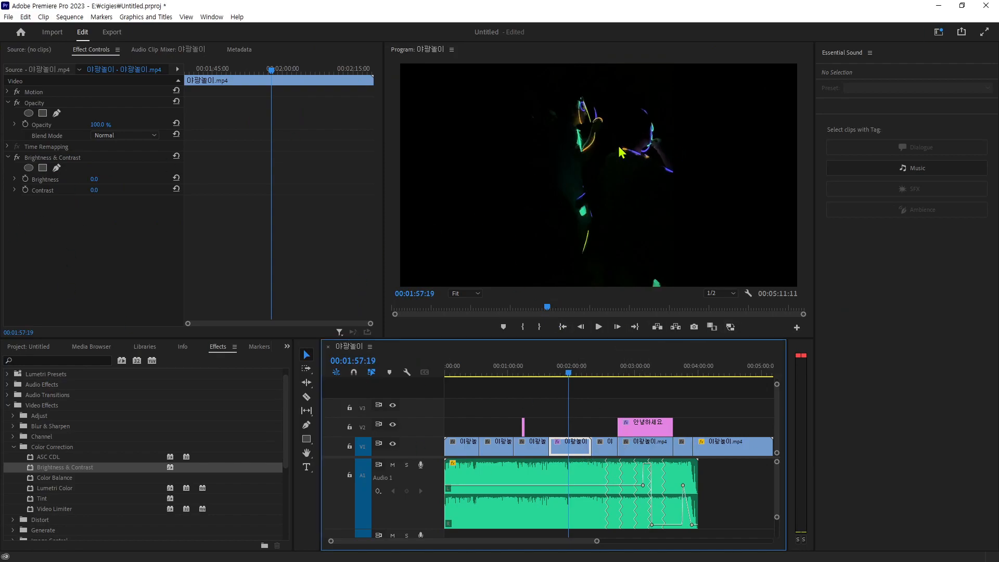
pyautogui.press('Right')
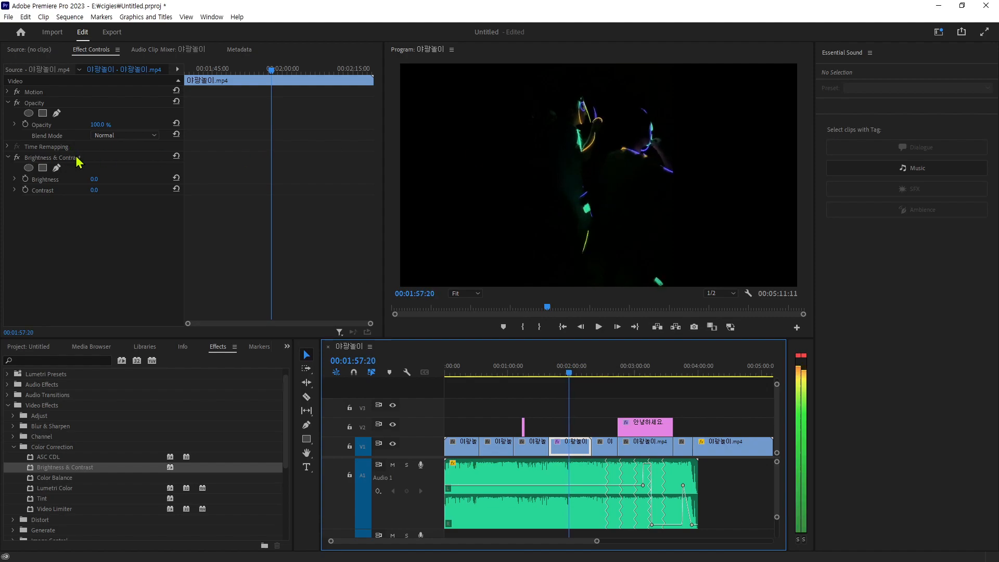
pyautogui.click(95, 183)
pyautogui.moveTo(94, 179)
pyautogui.mouseDown()
pyautogui.moveTo(140, 179)
pyautogui.moveTo(35, 179)
pyautogui.moveTo(120, 179)
pyautogui.moveTo(97, 183)
pyautogui.mouseUp()
pyautogui.click(97, 180)
pyautogui.write('0')
pyautogui.press('Return')
# Step: Set the clip's Contrast to 29 and scrub back to 00:01:43:12 to check the picture
pyautogui.moveTo(94, 191); pyautogui.dragTo(103, 191)
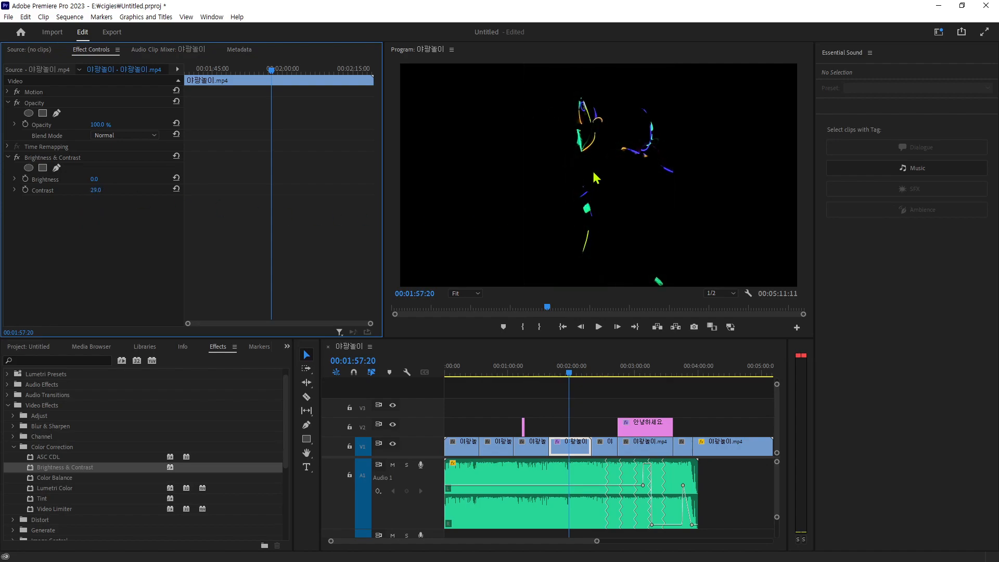
pyautogui.moveTo(571, 374); pyautogui.dragTo(563, 377)
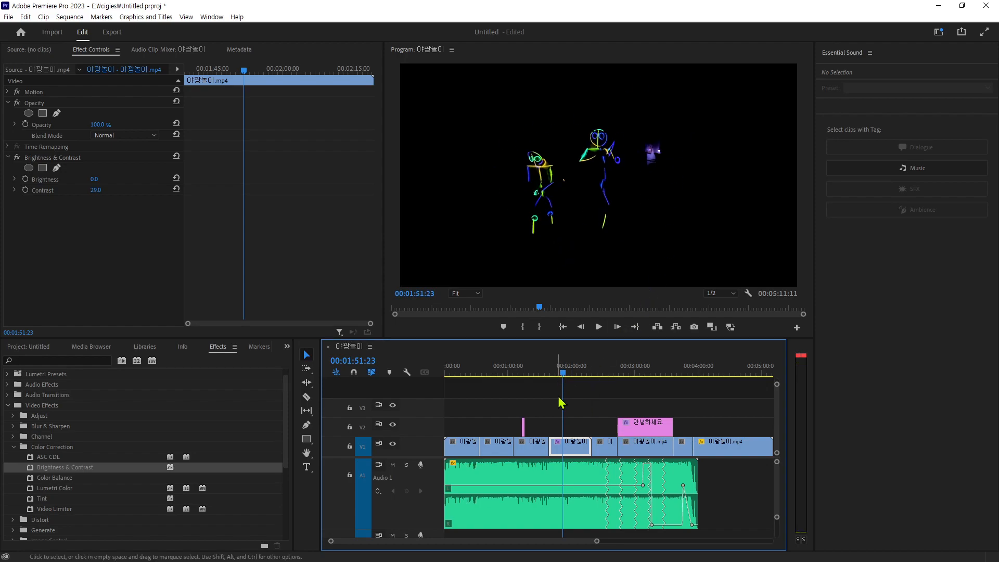
pyautogui.click(557, 376)
pyautogui.moveTo(557, 378)
pyautogui.mouseDown()
pyautogui.moveTo(527, 389)
pyautogui.moveTo(556, 383)
pyautogui.mouseUp()
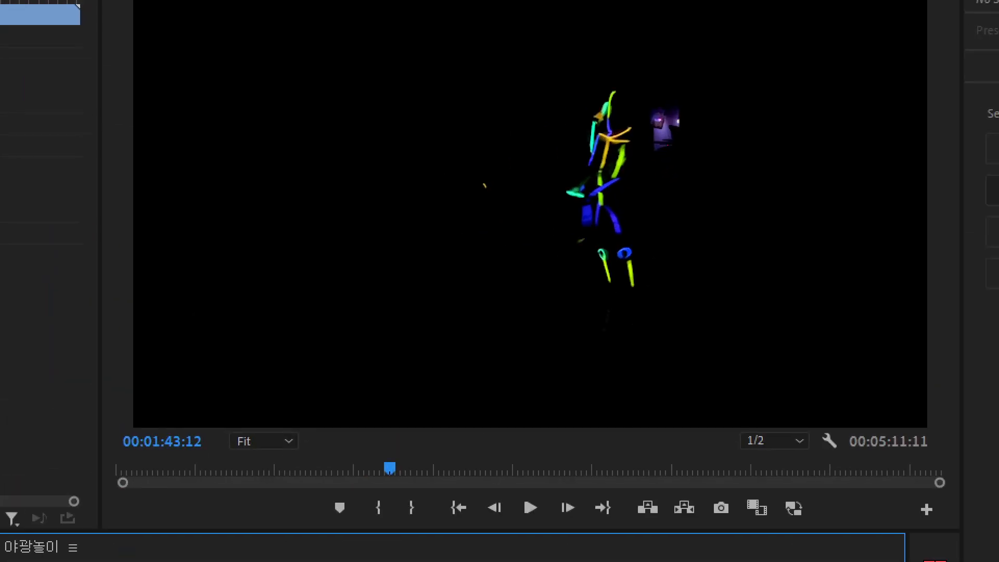
pyautogui.moveTo(638, 231)
pyautogui.mouseDown()
pyautogui.moveTo(616, 245)
pyautogui.moveTo(570, 140)
pyautogui.moveTo(632, 185)
pyautogui.mouseUp()
pyautogui.press('Escape')
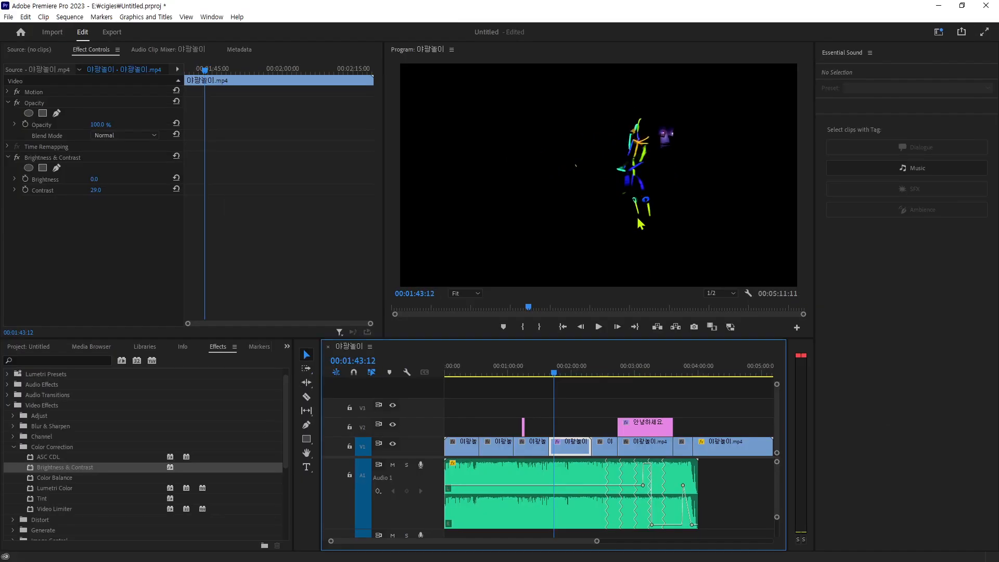
# Step: Try a Contrast of 100, settle on 21, and play the clip briefly from 00:01:43:12
pyautogui.moveTo(92, 191)
pyautogui.mouseDown()
pyautogui.moveTo(51, 191)
pyautogui.moveTo(172, 191)
pyautogui.mouseUp()
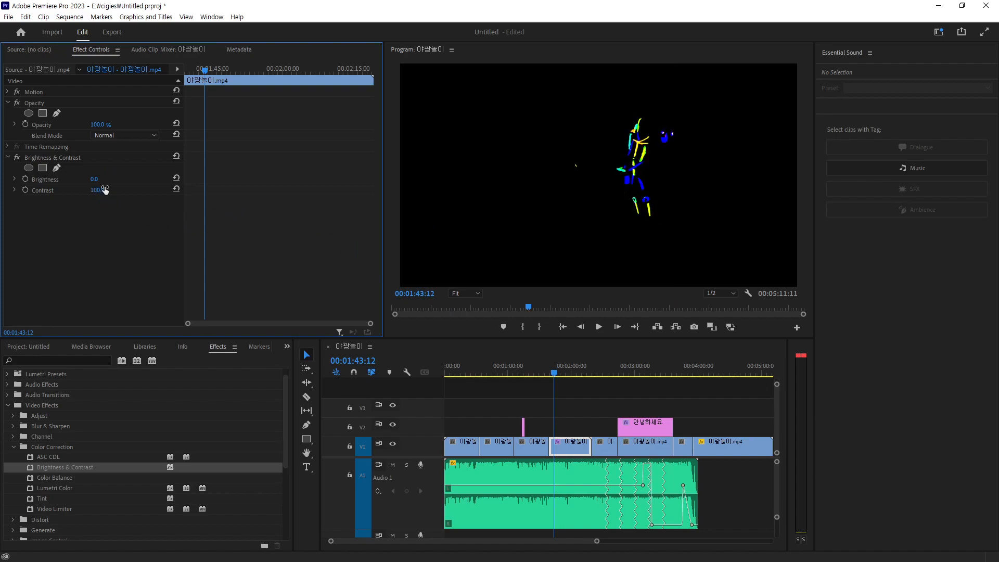
pyautogui.moveTo(95, 191); pyautogui.dragTo(48, 190)
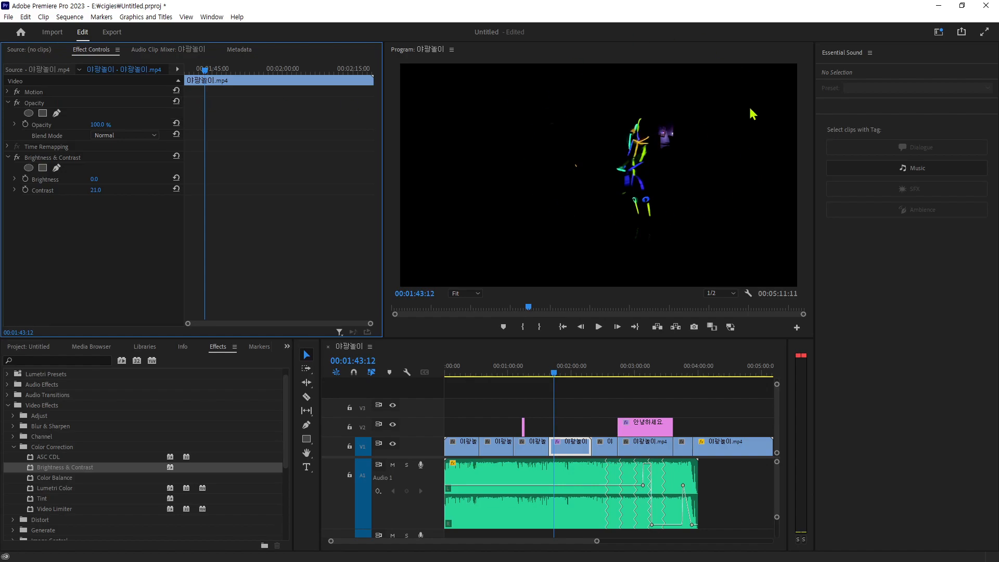
pyautogui.click(561, 394)
pyautogui.press('space')
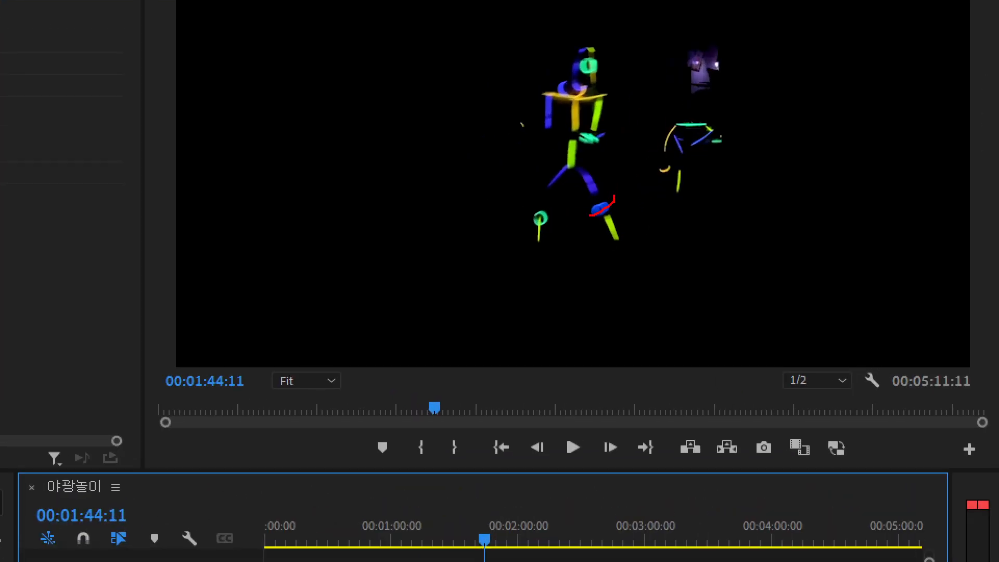
pyautogui.moveTo(589, 216)
pyautogui.mouseDown()
pyautogui.moveTo(584, 177)
pyautogui.moveTo(612, 159)
pyautogui.moveTo(615, 187)
pyautogui.mouseUp()
pyautogui.moveTo(591, 155)
pyautogui.mouseDown()
pyautogui.moveTo(572, 120)
pyautogui.moveTo(592, 151)
pyautogui.mouseUp()
pyautogui.moveTo(614, 120)
pyautogui.mouseDown()
pyautogui.moveTo(598, 102)
pyautogui.moveTo(615, 127)
pyautogui.mouseUp()
pyautogui.press('Escape')
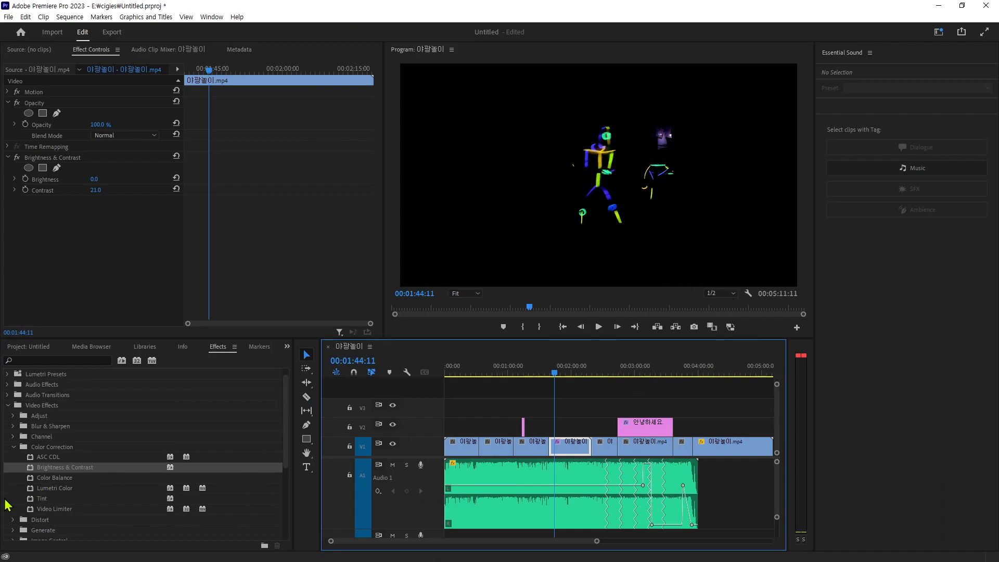
# Step: Apply the Color Balance effect to the selected V1 clip
pyautogui.click(61, 479)
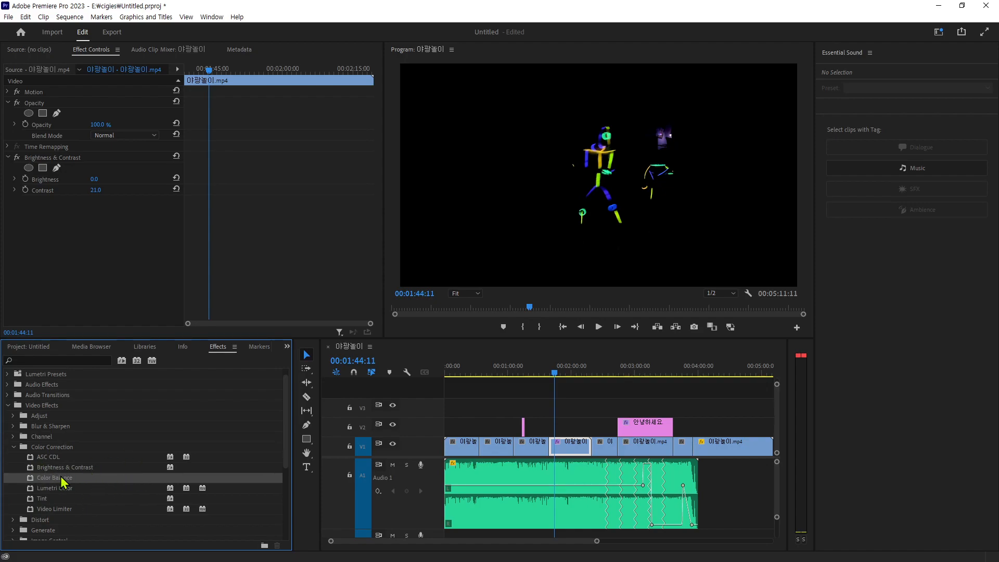
pyautogui.doubleClick(62, 480)
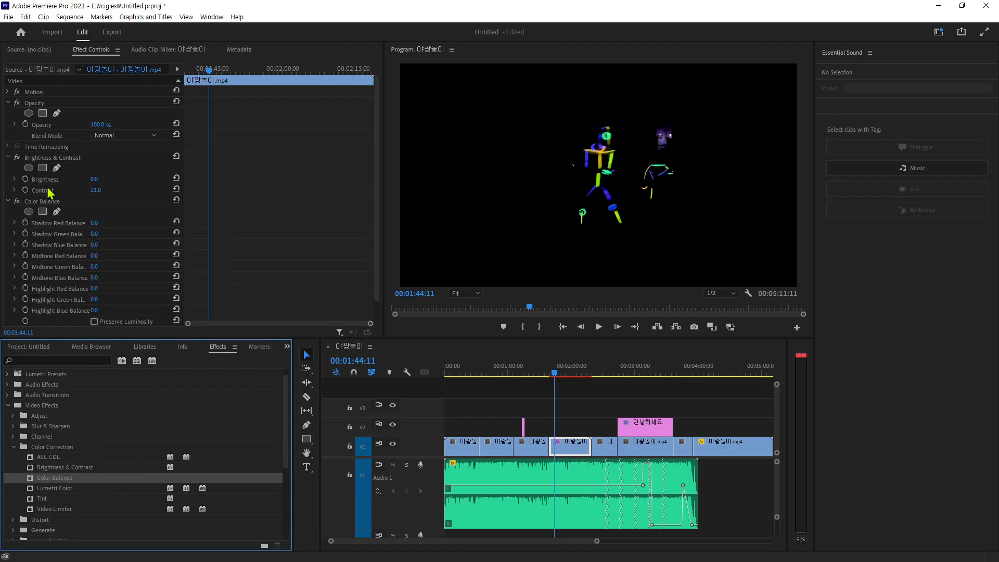
# Step: Examine the Shadow, Midtone and Highlight parameters of the clip's Color Balance effect
pyautogui.scroll(-2, 129, 240)
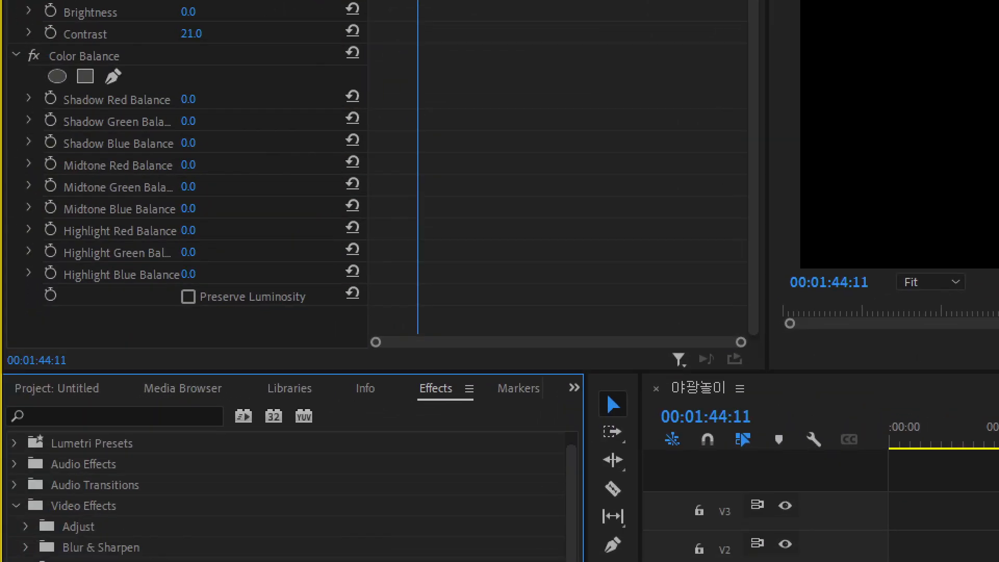
pyautogui.moveTo(43, 95); pyautogui.dragTo(115, 159)
pyautogui.moveTo(52, 162)
pyautogui.mouseDown()
pyautogui.moveTo(113, 221)
pyautogui.moveTo(97, 290)
pyautogui.moveTo(113, 303)
pyautogui.mouseUp()
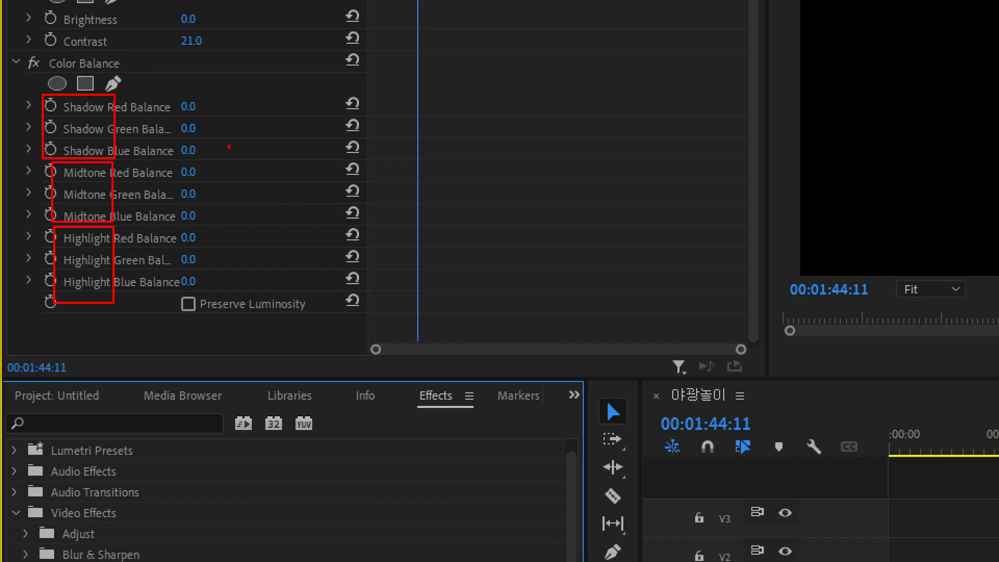
pyautogui.press('Escape')
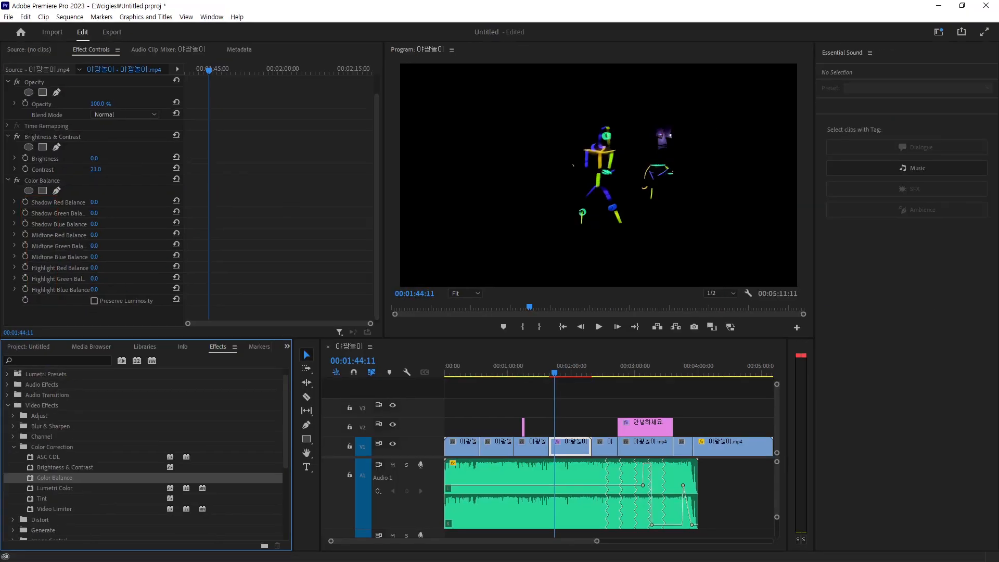
# Step: Switch to Photoshop and compare its Color Balance dialog's colour sliders and Tone Balance options with the clip's Color Balance parameters
pyautogui.hotkey('alt', 'Tab')
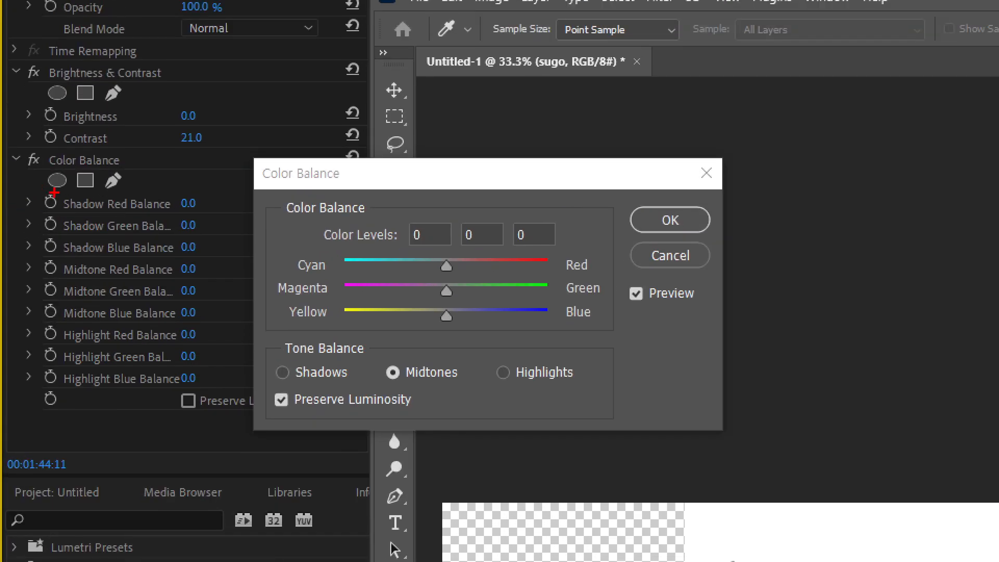
pyautogui.moveTo(43, 188); pyautogui.dragTo(165, 255)
pyautogui.moveTo(54, 255)
pyautogui.mouseDown()
pyautogui.moveTo(104, 319)
pyautogui.moveTo(127, 318)
pyautogui.mouseUp()
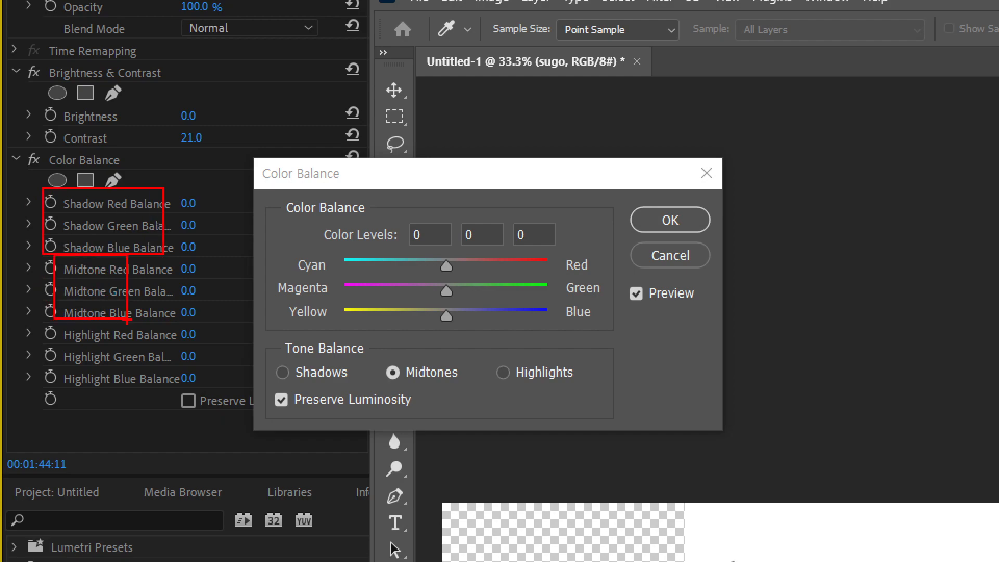
pyautogui.moveTo(49, 322); pyautogui.dragTo(118, 401)
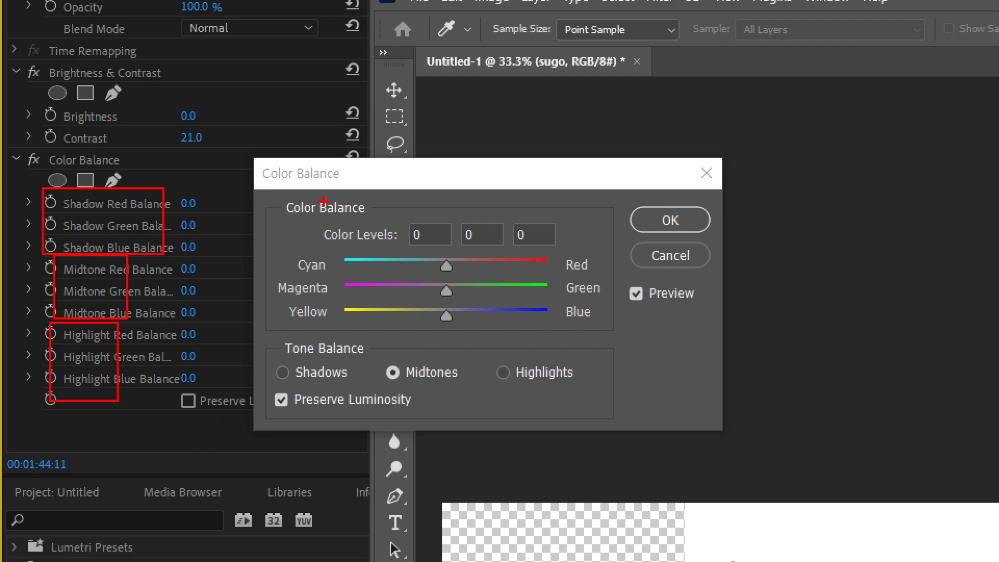
pyautogui.moveTo(258, 158); pyautogui.dragTo(723, 422)
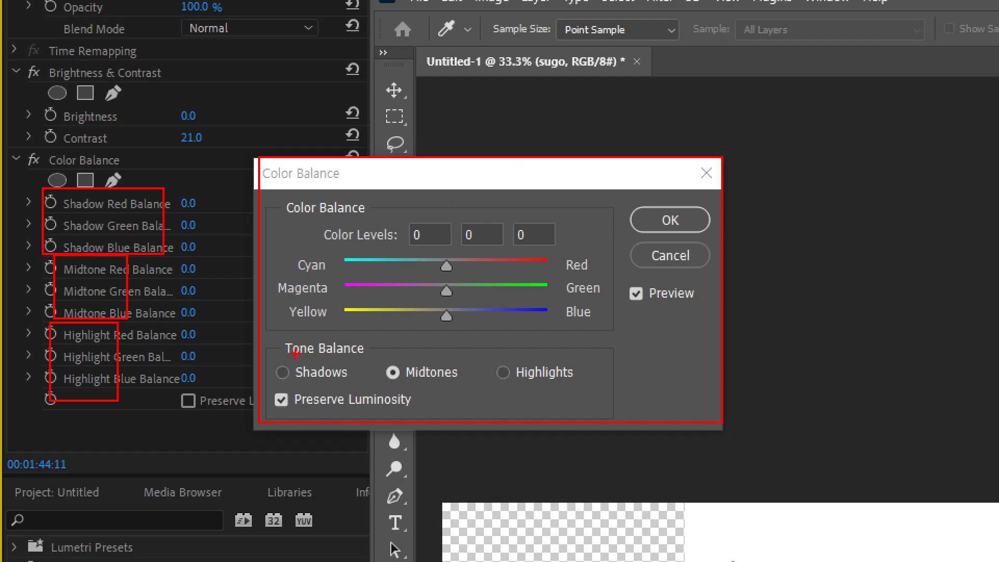
pyautogui.moveTo(269, 337); pyautogui.dragTo(379, 362)
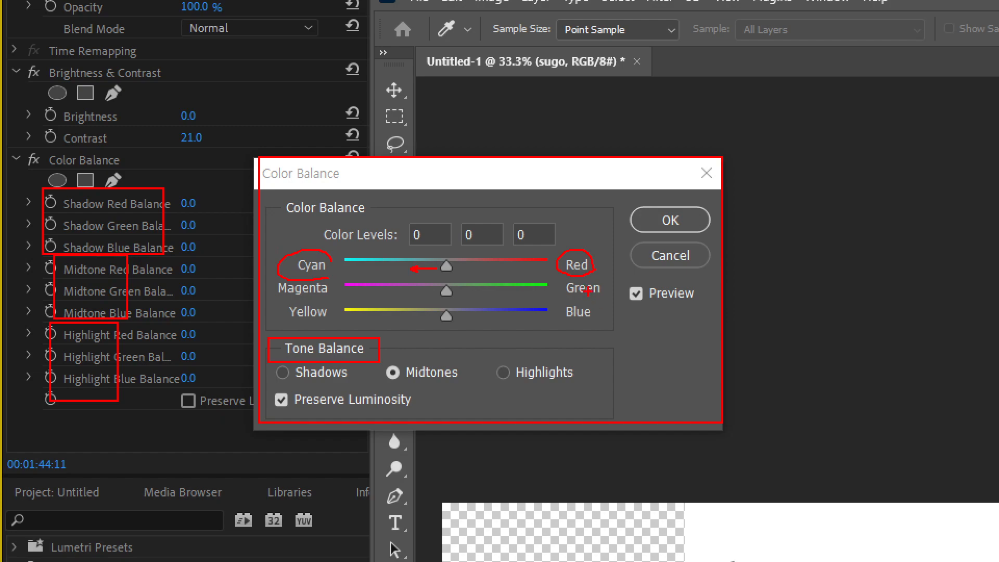
pyautogui.moveTo(571, 275); pyautogui.dragTo(572, 286)
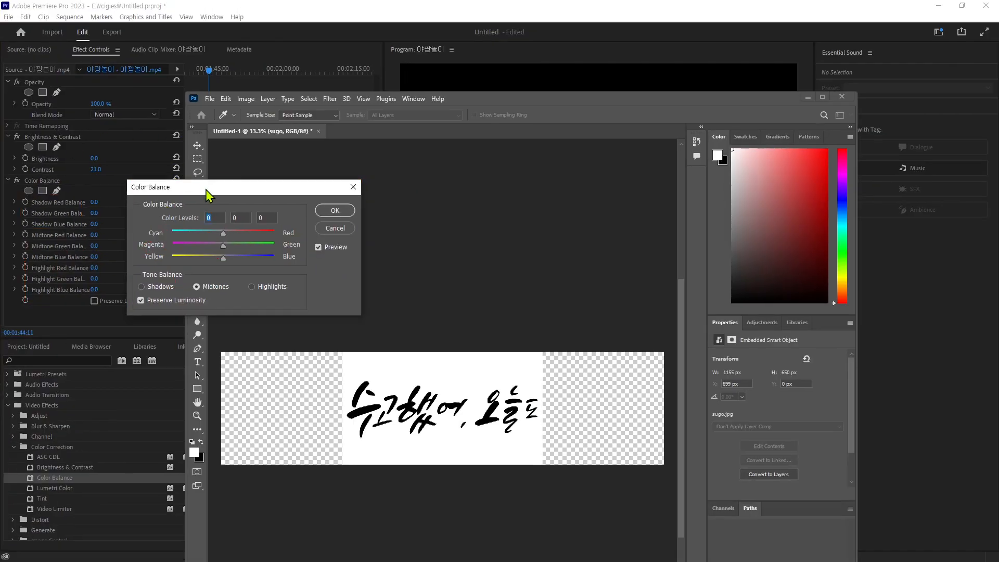
# Step: Cancel Photoshop's Color Balance dialog and quit Photoshop without saving the Untitled-1 document
pyautogui.moveTo(416, 180); pyautogui.dragTo(758, 216)
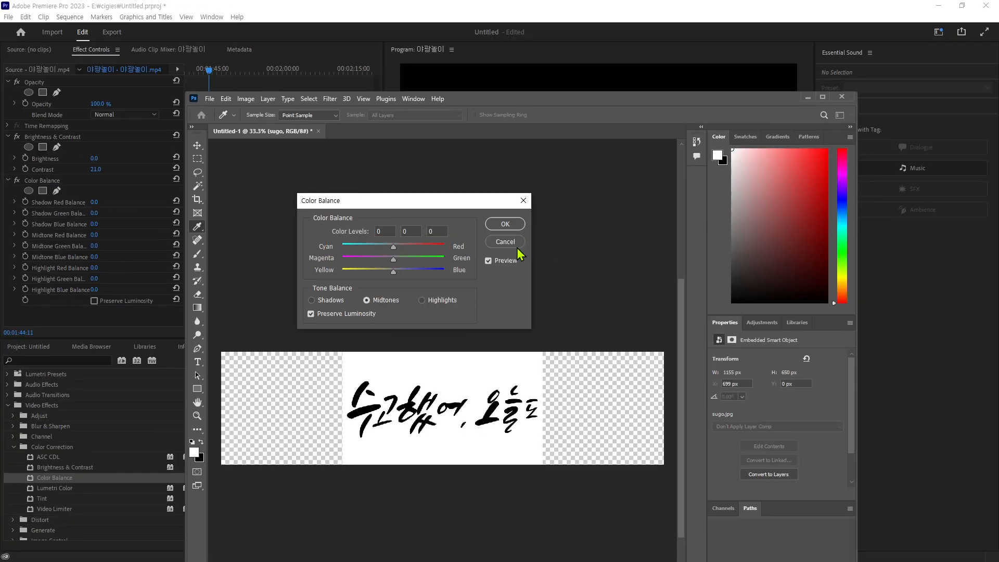
pyautogui.click(710, 242)
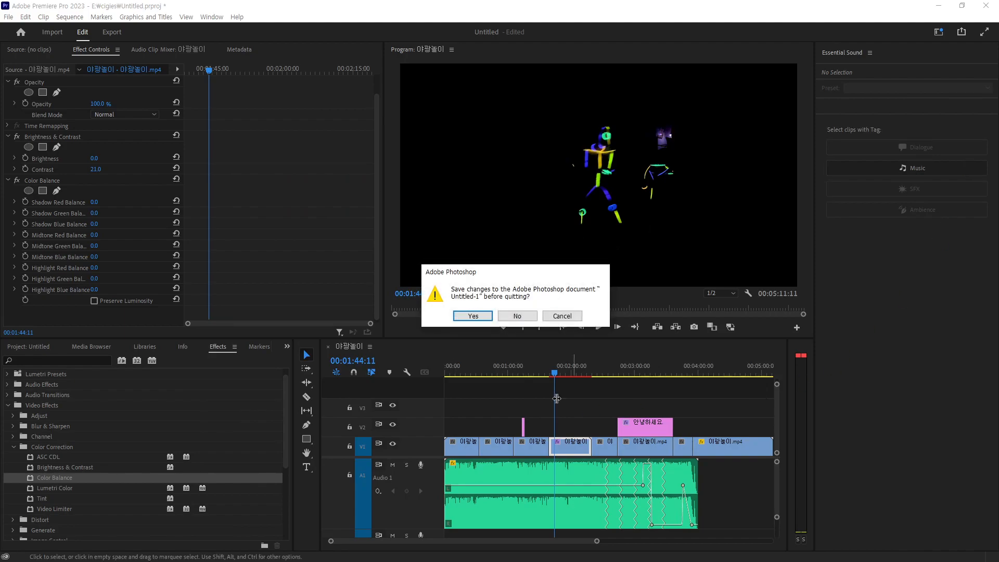
pyautogui.click(522, 316)
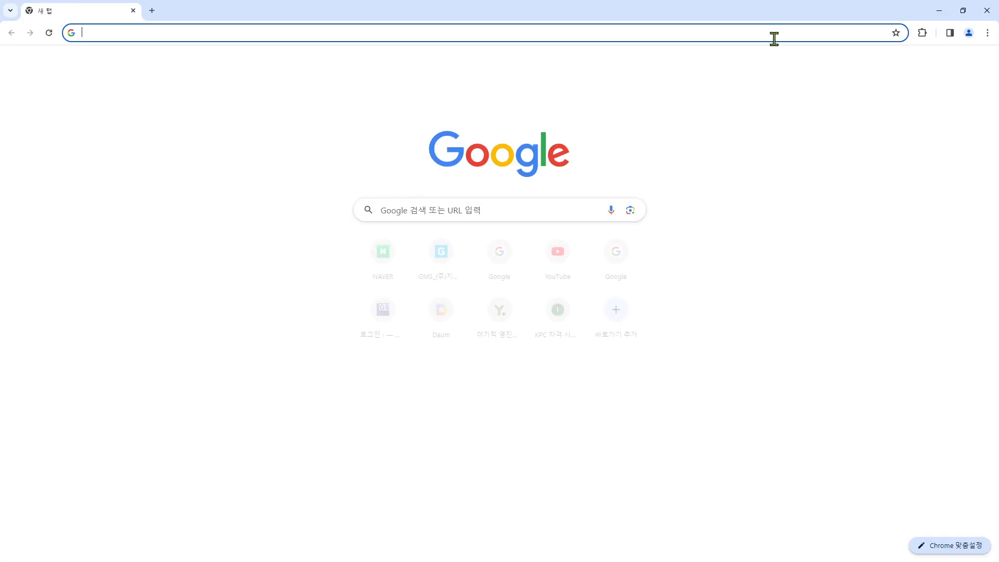
# Step: Search Google Images in Chrome for 색상환, open the 10색상환 colour wheel preview and shrink the browser window over Premiere Pro
pyautogui.click(456, 29)
pyautogui.write('t')
pyautogui.press('BackSpace')
pyautogui.write('색')
pyautogui.write('상환')
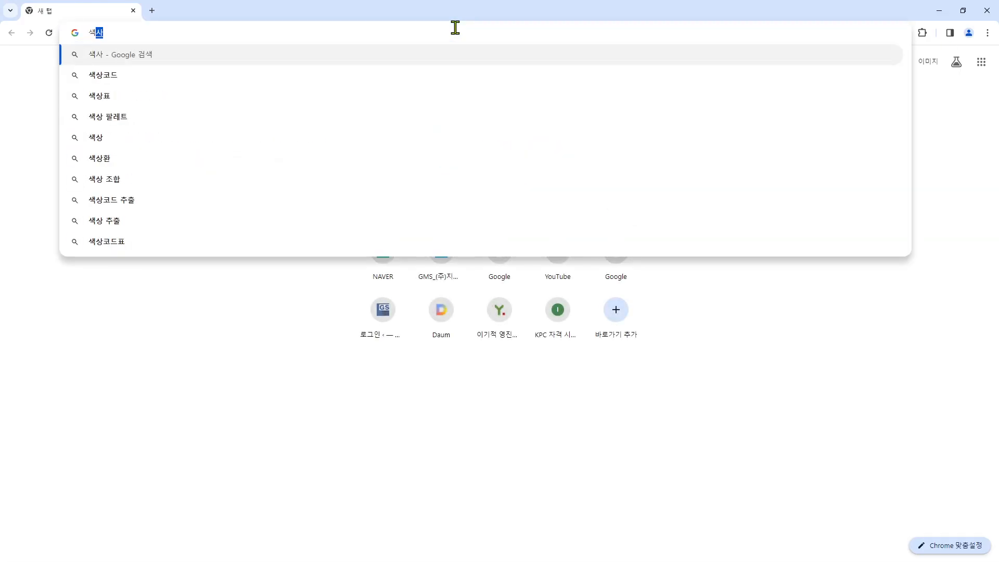
pyautogui.press('Return')
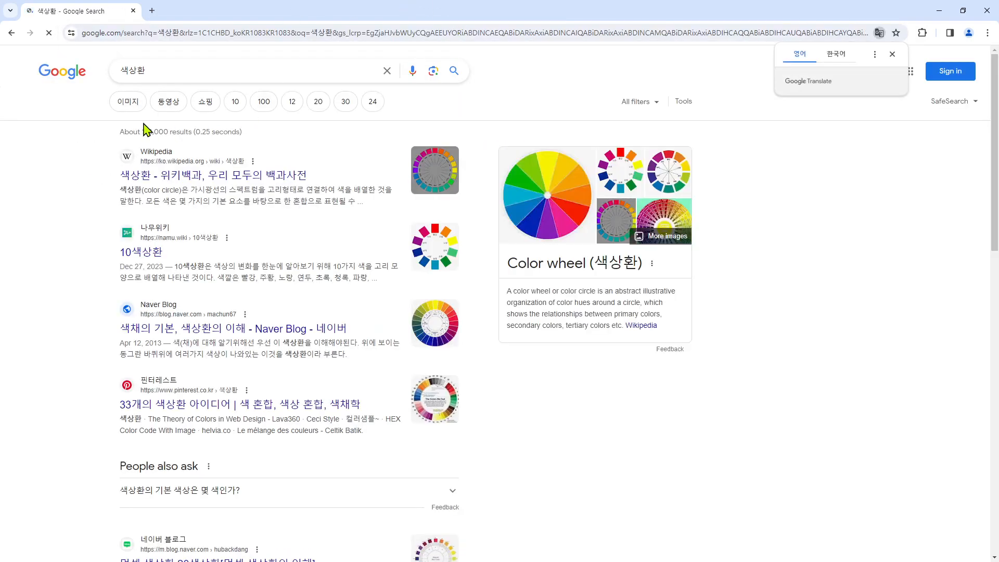
pyautogui.click(134, 107)
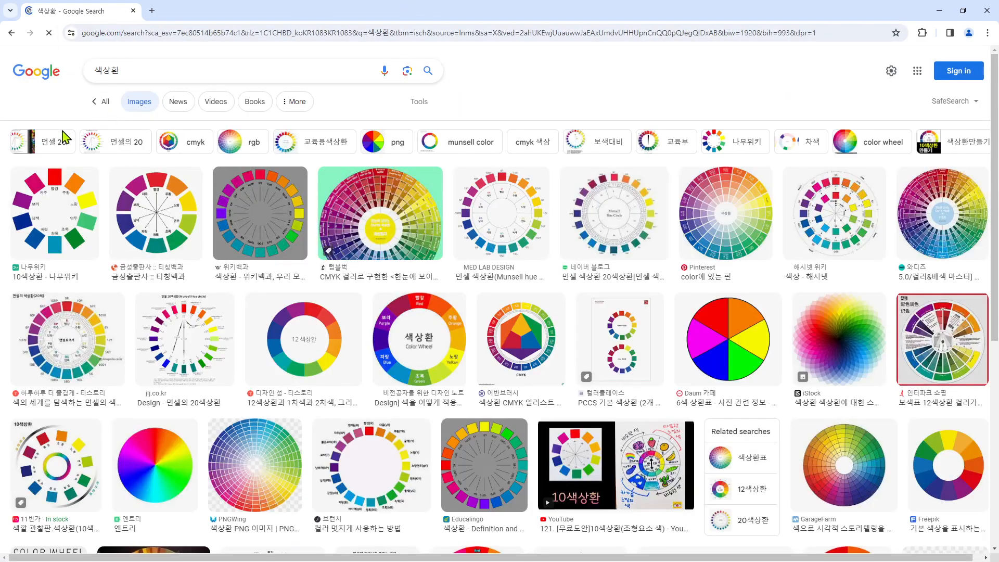
pyautogui.click(79, 244)
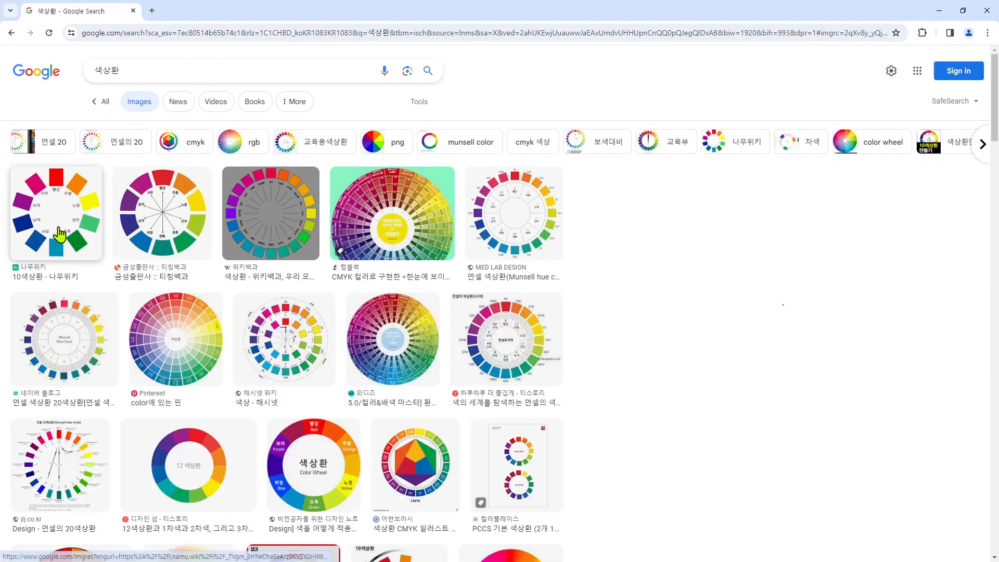
pyautogui.moveTo(746, 23); pyautogui.dragTo(699, 73)
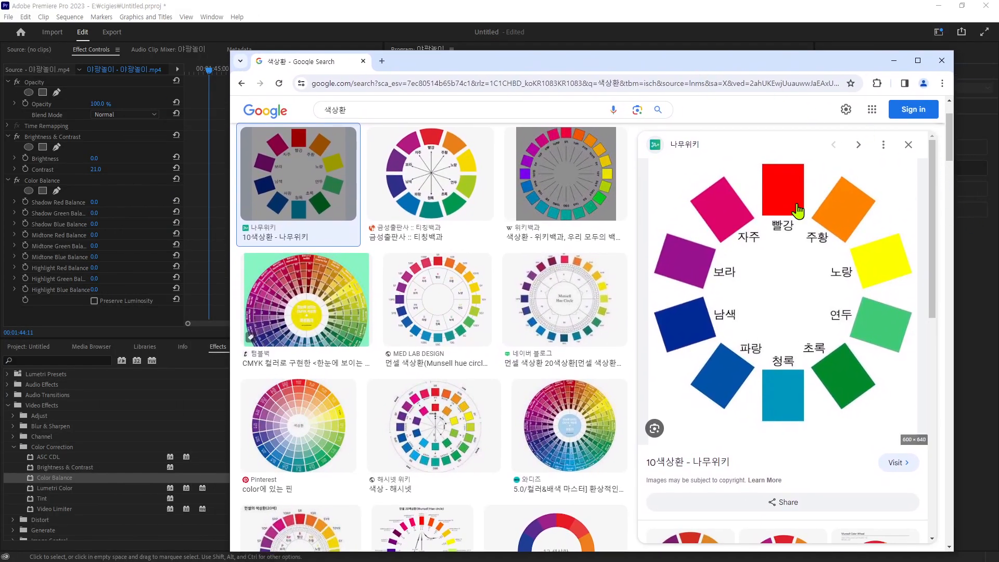
# Step: Examine the opposite colour pairs on the ten-colour wheel, such as 빨강 and 청록, and return to Premiere Pro
pyautogui.hotkey('ctrl', '2')
pyautogui.moveTo(785, 340); pyautogui.dragTo(785, 247)
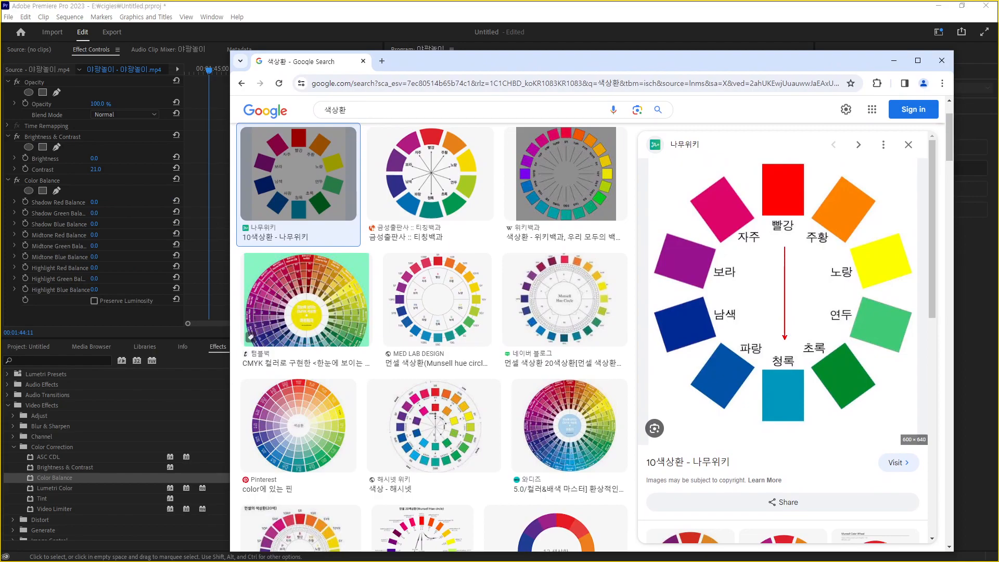
pyautogui.moveTo(750, 361)
pyautogui.mouseDown()
pyautogui.moveTo(800, 425)
pyautogui.moveTo(818, 430)
pyautogui.mouseUp()
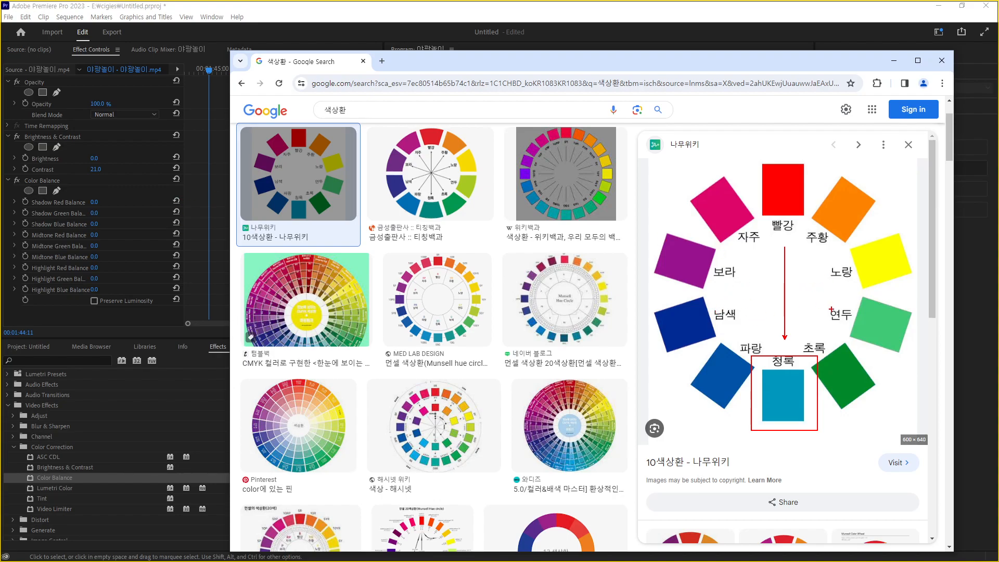
pyautogui.moveTo(875, 356)
pyautogui.mouseDown()
pyautogui.moveTo(818, 378)
pyautogui.moveTo(809, 305)
pyautogui.moveTo(863, 289)
pyautogui.moveTo(890, 329)
pyautogui.moveTo(886, 359)
pyautogui.moveTo(855, 384)
pyautogui.moveTo(810, 364)
pyautogui.moveTo(821, 295)
pyautogui.moveTo(900, 308)
pyautogui.moveTo(890, 367)
pyautogui.moveTo(879, 340)
pyautogui.moveTo(863, 373)
pyautogui.moveTo(791, 364)
pyautogui.moveTo(818, 325)
pyautogui.moveTo(863, 372)
pyautogui.mouseUp()
pyautogui.hotkey('ctrl', 'z')
pyautogui.moveTo(750, 252); pyautogui.dragTo(816, 335)
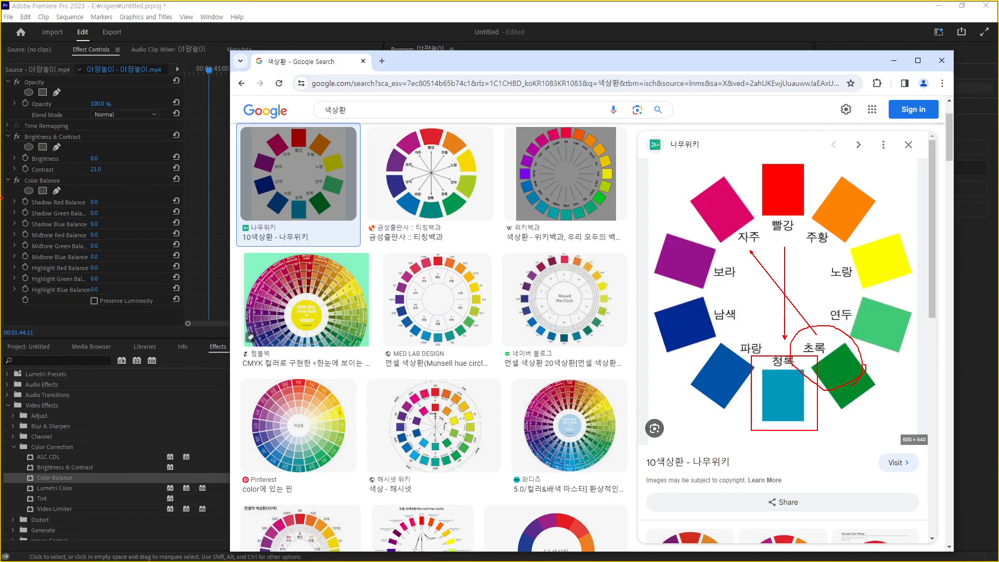
pyautogui.moveTo(753, 333)
pyautogui.mouseDown()
pyautogui.moveTo(709, 356)
pyautogui.moveTo(691, 335)
pyautogui.moveTo(698, 307)
pyautogui.moveTo(722, 296)
pyautogui.moveTo(754, 333)
pyautogui.moveTo(727, 352)
pyautogui.moveTo(669, 320)
pyautogui.mouseUp()
pyautogui.hotkey('ctrl', 'z')
pyautogui.hotkey('ctrl', 'z')
pyautogui.moveTo(755, 336)
pyautogui.mouseDown()
pyautogui.moveTo(731, 353)
pyautogui.moveTo(751, 333)
pyautogui.mouseUp()
pyautogui.moveTo(731, 301)
pyautogui.mouseDown()
pyautogui.moveTo(704, 330)
pyautogui.moveTo(751, 326)
pyautogui.moveTo(728, 301)
pyautogui.mouseUp()
pyautogui.moveTo(838, 256)
pyautogui.mouseDown()
pyautogui.moveTo(732, 327)
pyautogui.moveTo(741, 334)
pyautogui.mouseUp()
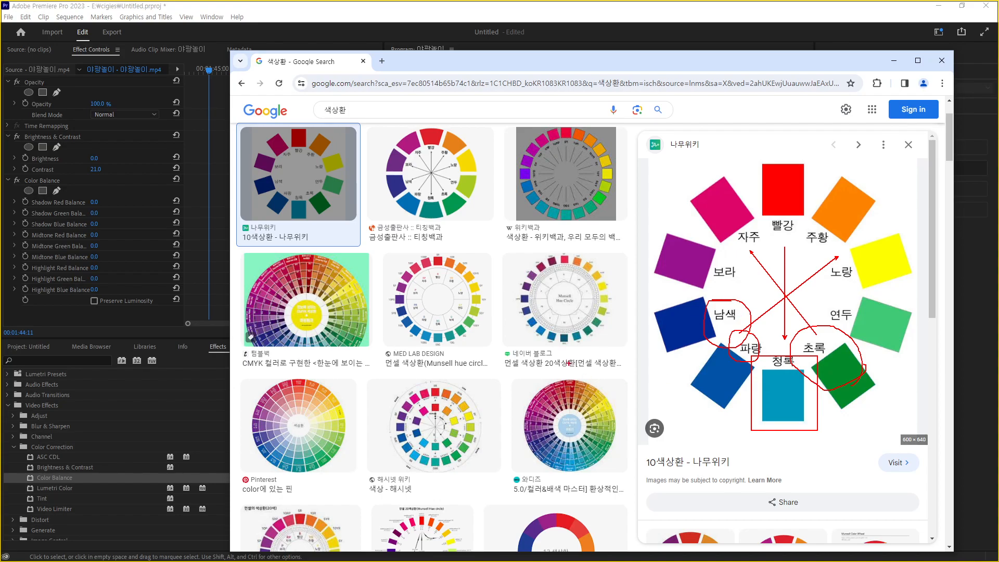
pyautogui.moveTo(804, 204)
pyautogui.mouseDown()
pyautogui.moveTo(883, 289)
pyautogui.moveTo(867, 352)
pyautogui.moveTo(768, 400)
pyautogui.moveTo(703, 368)
pyautogui.moveTo(685, 260)
pyautogui.mouseUp()
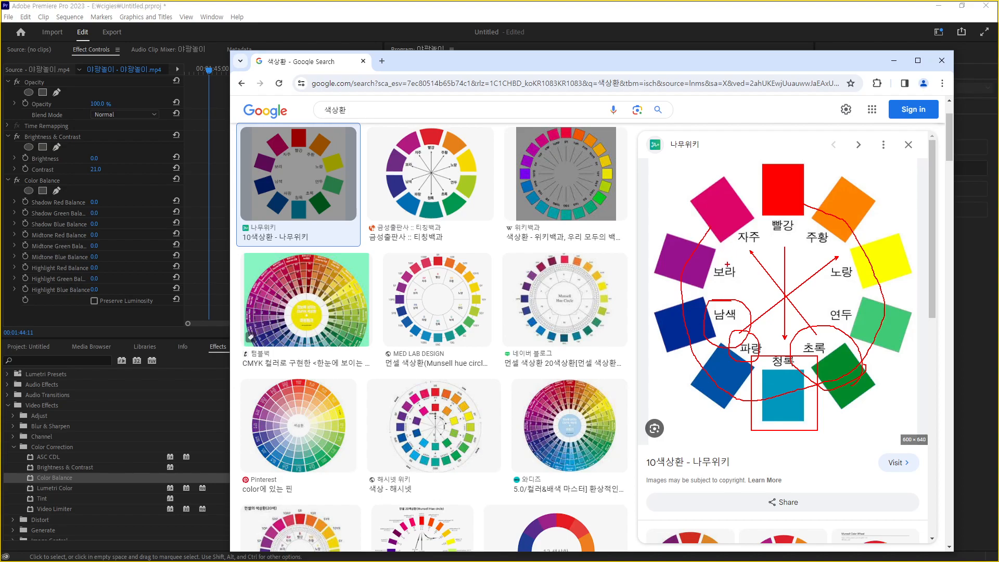
pyautogui.moveTo(143, 240)
pyautogui.mouseDown()
pyautogui.moveTo(116, 294)
pyautogui.moveTo(60, 292)
pyautogui.moveTo(48, 224)
pyautogui.moveTo(73, 190)
pyautogui.moveTo(108, 191)
pyautogui.moveTo(140, 256)
pyautogui.mouseUp()
pyautogui.press('Escape')
pyautogui.moveTo(462, 60); pyautogui.dragTo(998, 140)
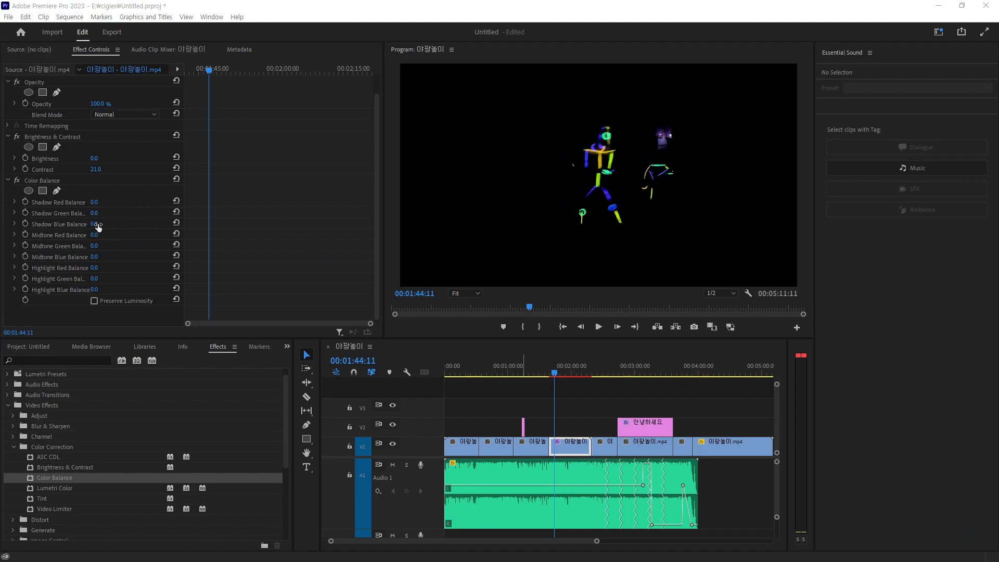
# Step: Set the clip's Shadow Blue Balance to 99, Midtone Blue Balance to 57 and Highlight Blue Balance to 99, and inspect the picture
pyautogui.moveTo(95, 225); pyautogui.dragTo(147, 224)
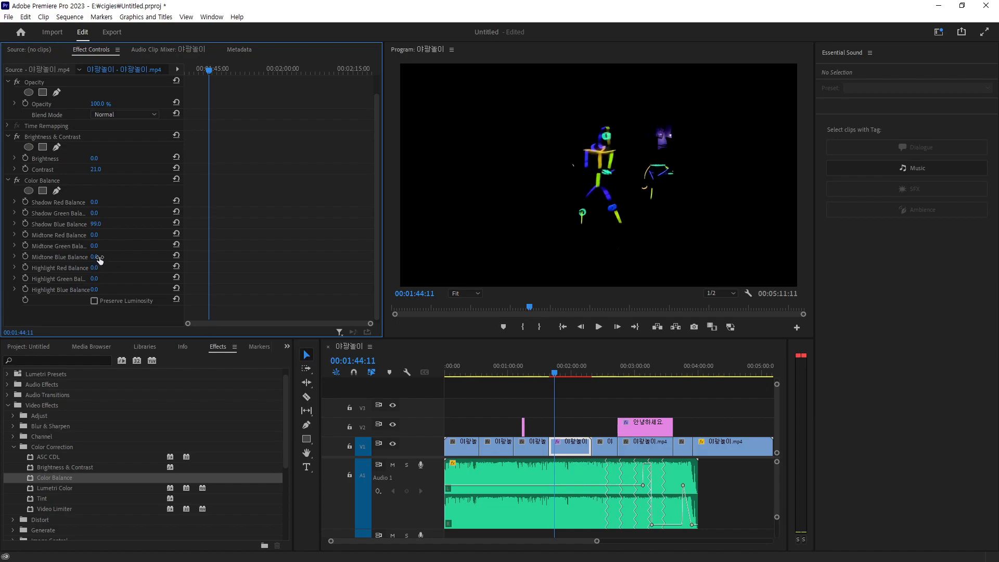
pyautogui.moveTo(95, 257); pyautogui.dragTo(111, 256)
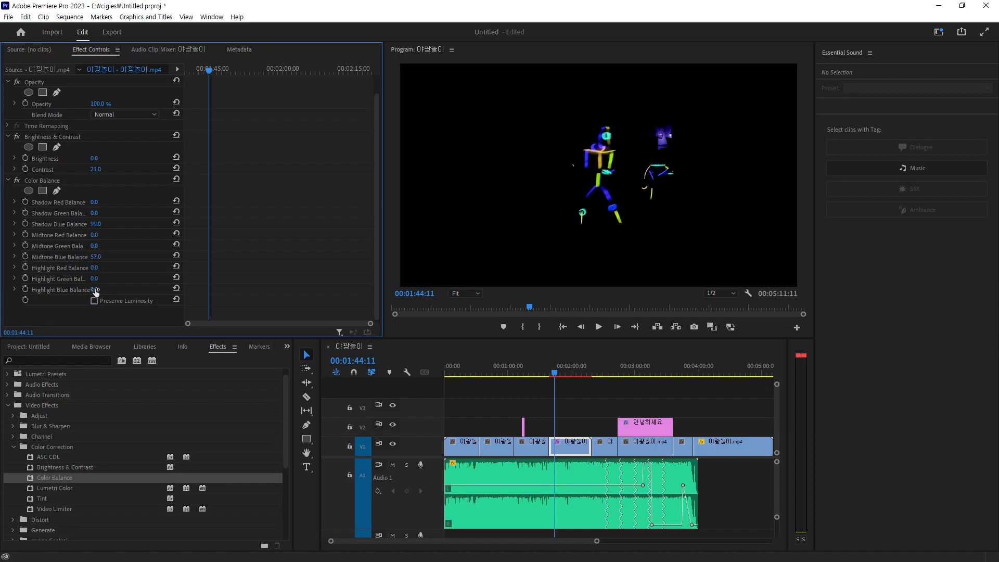
pyautogui.moveTo(94, 289); pyautogui.dragTo(148, 289)
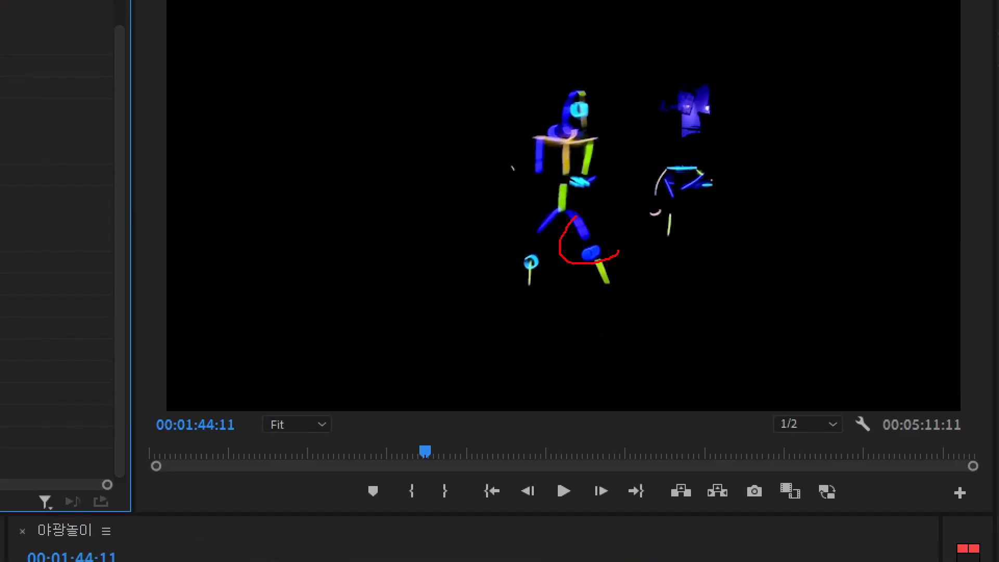
pyautogui.moveTo(576, 216); pyautogui.dragTo(630, 270)
pyautogui.moveTo(544, 166)
pyautogui.mouseDown()
pyautogui.moveTo(543, 137)
pyautogui.moveTo(549, 178)
pyautogui.mouseUp()
pyautogui.moveTo(698, 135)
pyautogui.mouseDown()
pyautogui.moveTo(660, 58)
pyautogui.moveTo(729, 146)
pyautogui.mouseUp()
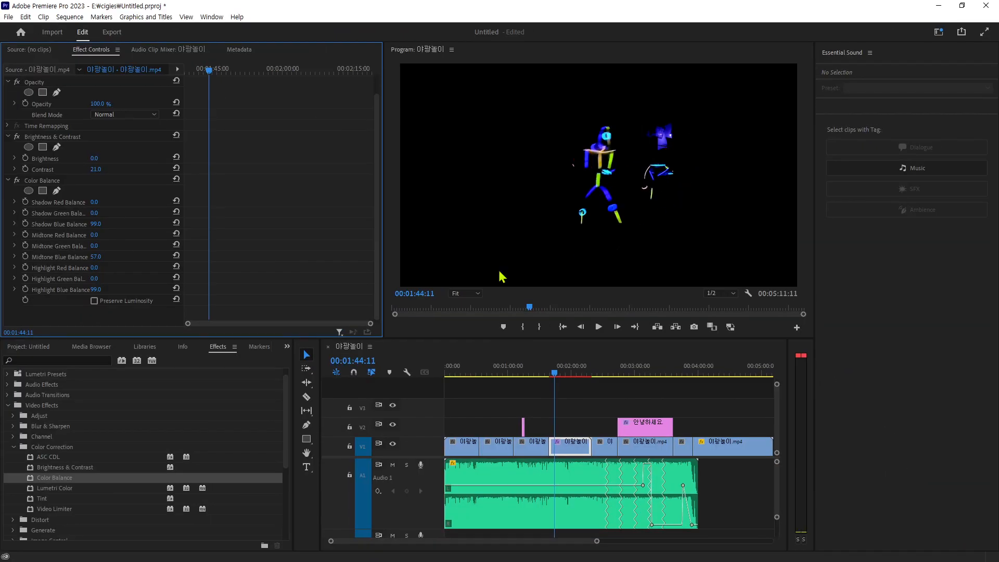
# Step: Set the Shadow, Midtone and Highlight Green Balance to 57, 54 and 33, and the matching Red Balance values to -42, -18 and -18
pyautogui.moveTo(95, 214); pyautogui.dragTo(124, 214)
pyautogui.moveTo(95, 246); pyautogui.dragTo(122, 246)
pyautogui.moveTo(92, 279); pyautogui.dragTo(115, 279)
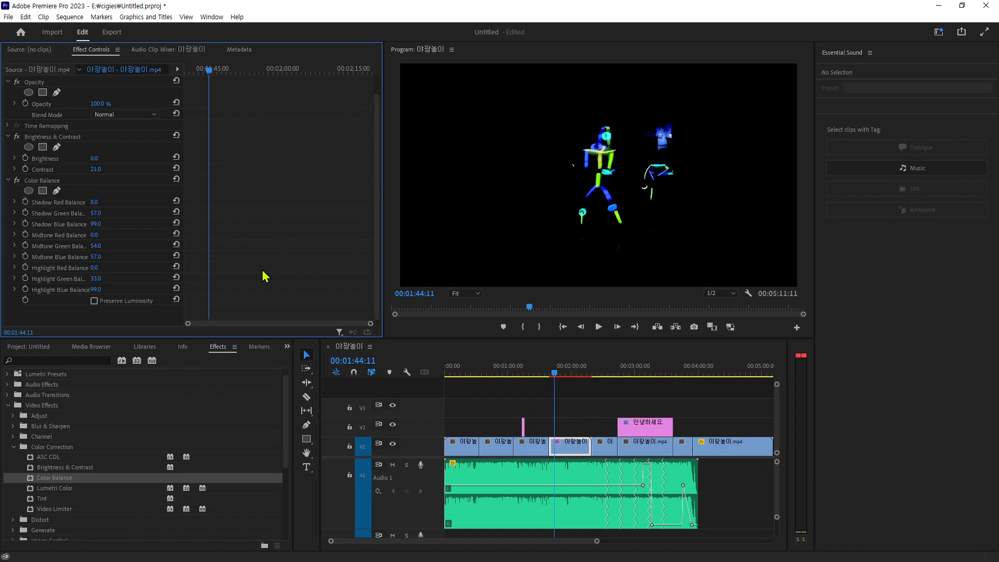
pyautogui.moveTo(94, 203); pyautogui.dragTo(91, 267)
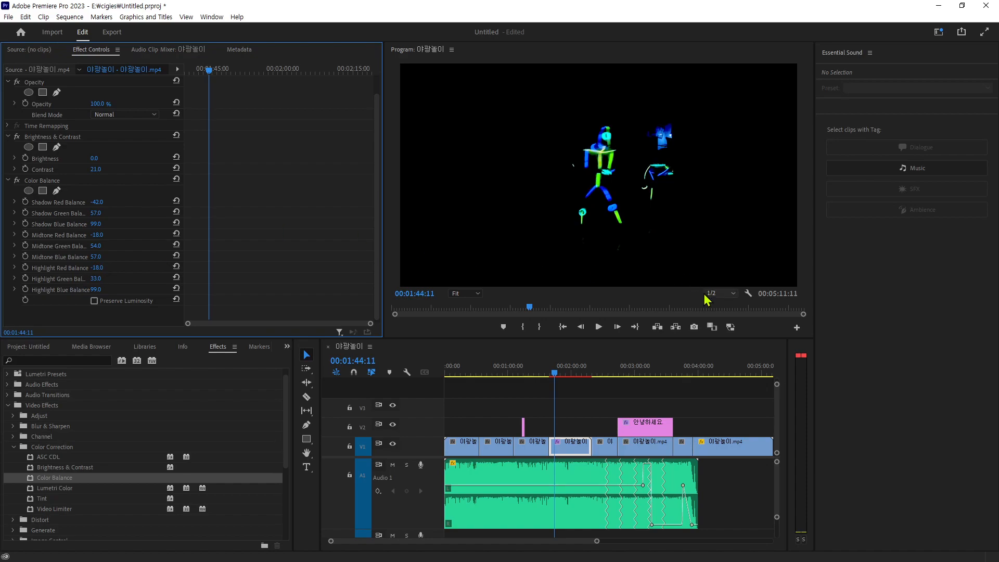
# Step: Compare the uncorrected picture at 00:01:30:03 with the colour-corrected picture at 00:01:41:12
pyautogui.moveTo(556, 379)
pyautogui.mouseDown()
pyautogui.moveTo(574, 376)
pyautogui.moveTo(541, 382)
pyautogui.mouseUp()
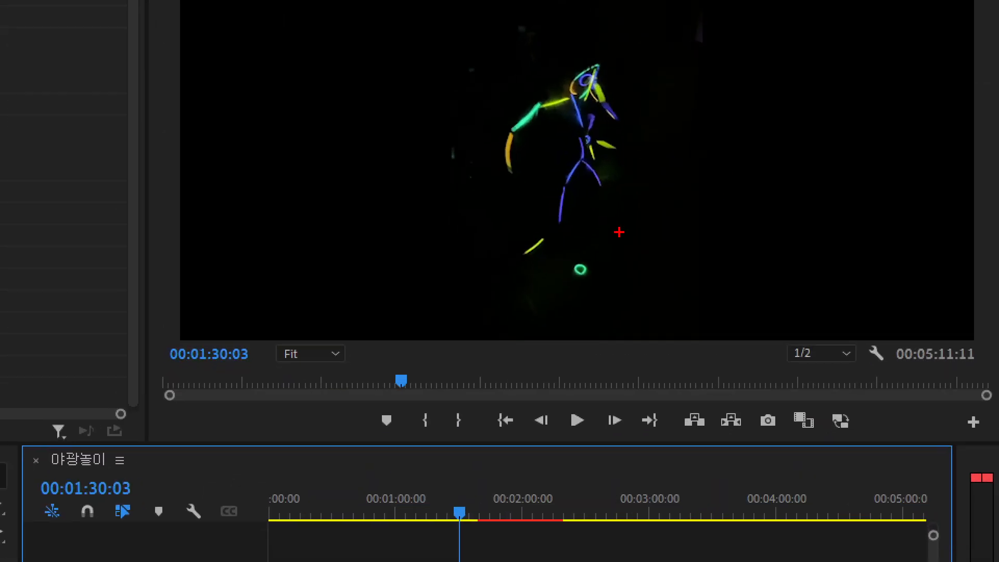
pyautogui.moveTo(516, 250)
pyautogui.mouseDown()
pyautogui.moveTo(471, 91)
pyautogui.moveTo(599, 5)
pyautogui.moveTo(692, 114)
pyautogui.moveTo(686, 178)
pyautogui.mouseUp()
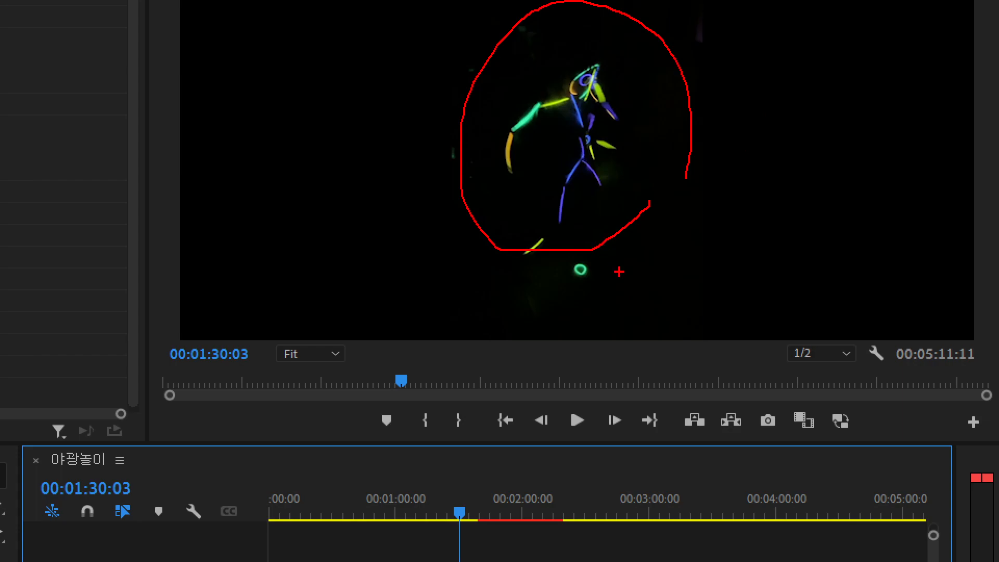
pyautogui.moveTo(602, 253)
pyautogui.mouseDown()
pyautogui.moveTo(459, 182)
pyautogui.moveTo(550, 36)
pyautogui.moveTo(688, 135)
pyautogui.moveTo(687, 203)
pyautogui.mouseUp()
pyautogui.press('Escape')
pyautogui.moveTo(471, 515); pyautogui.dragTo(480, 519)
pyautogui.click(553, 382)
pyautogui.hotkey('ctrl', '1')
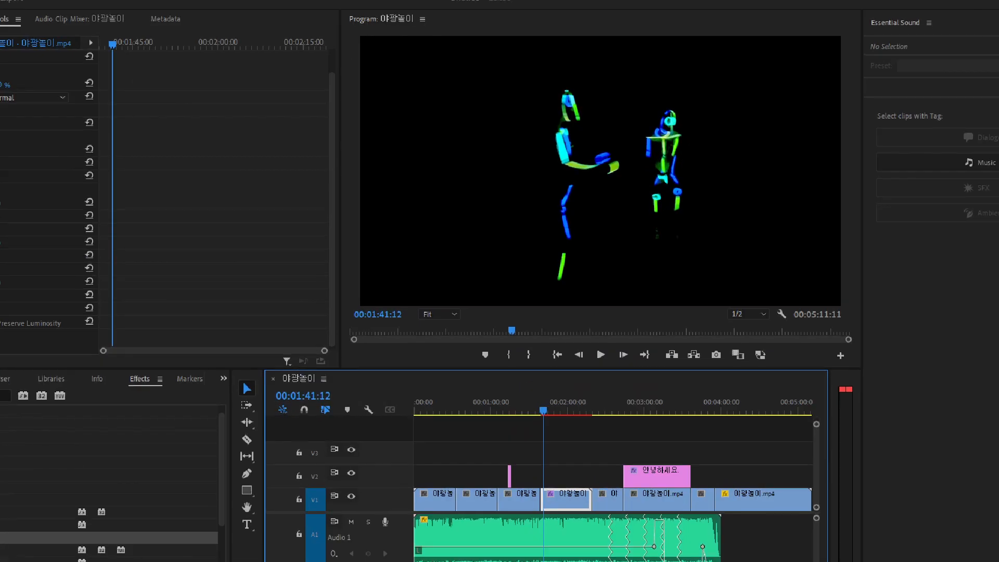
pyautogui.moveTo(652, 214)
pyautogui.mouseDown()
pyautogui.moveTo(584, 54)
pyautogui.moveTo(711, 188)
pyautogui.mouseUp()
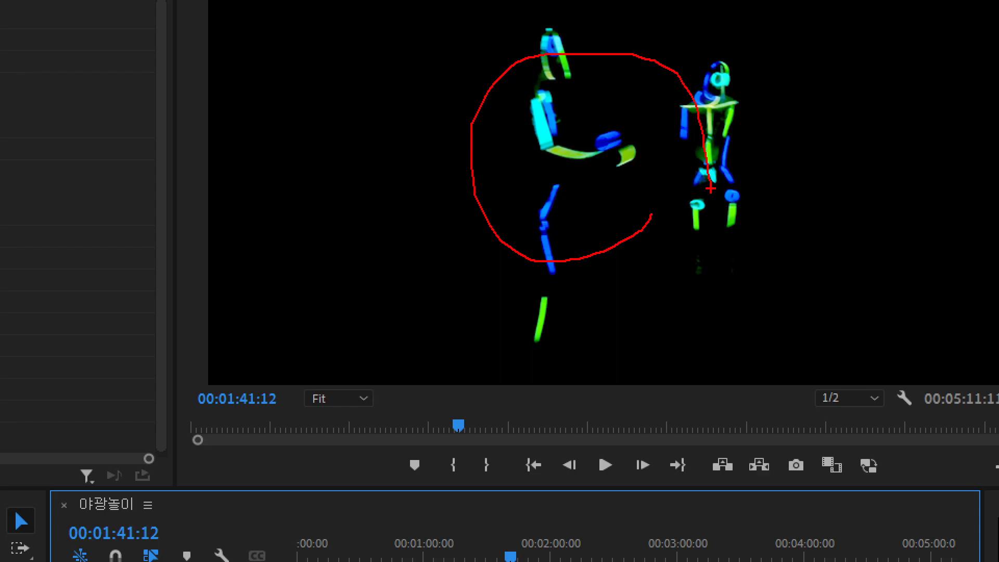
pyautogui.press('Escape')
# Step: Move the playhead to 00:01:37:14 and examine the uncorrected picture just before the corrected clip
pyautogui.moveTo(552, 373); pyautogui.dragTo(550, 371)
pyautogui.hotkey('ctrl', '1')
pyautogui.click(592, 198)
pyautogui.moveTo(589, 212)
pyautogui.mouseDown()
pyautogui.moveTo(523, 219)
pyautogui.moveTo(492, 172)
pyautogui.moveTo(527, 134)
pyautogui.moveTo(565, 153)
pyautogui.moveTo(579, 188)
pyautogui.mouseUp()
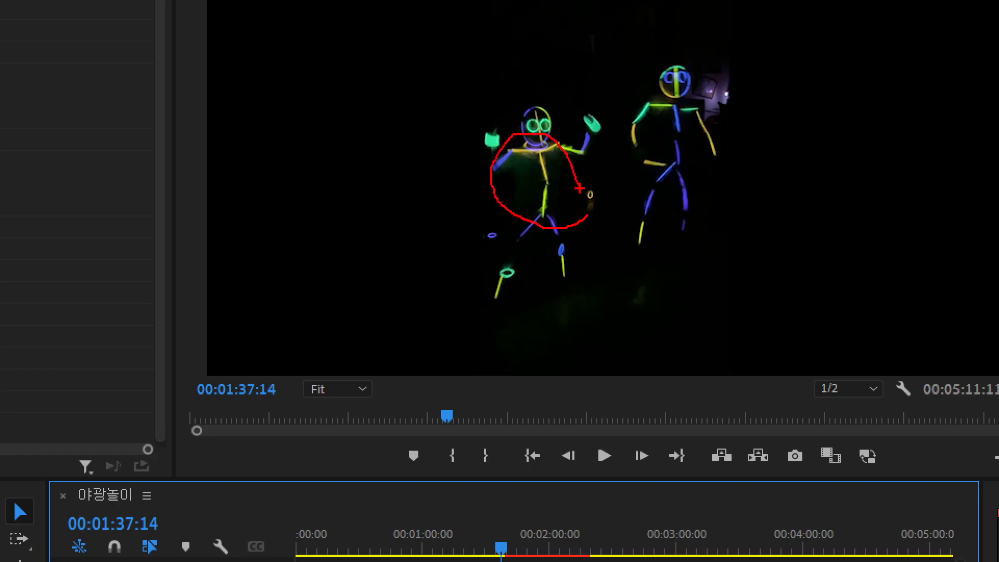
pyautogui.press('Escape')
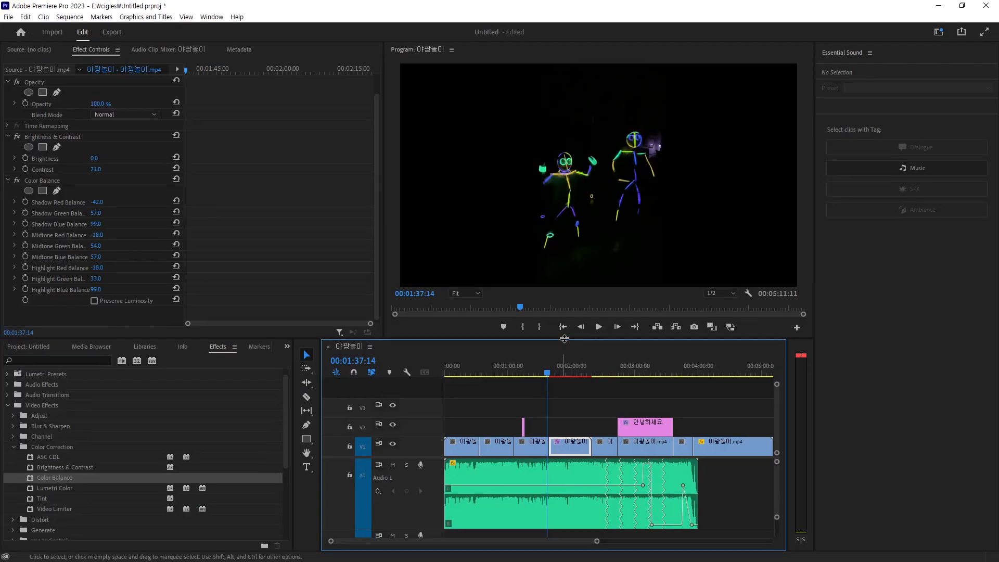
# Step: Move the playhead to 00:01:40:13 and examine the colour-corrected picture
pyautogui.click(551, 373)
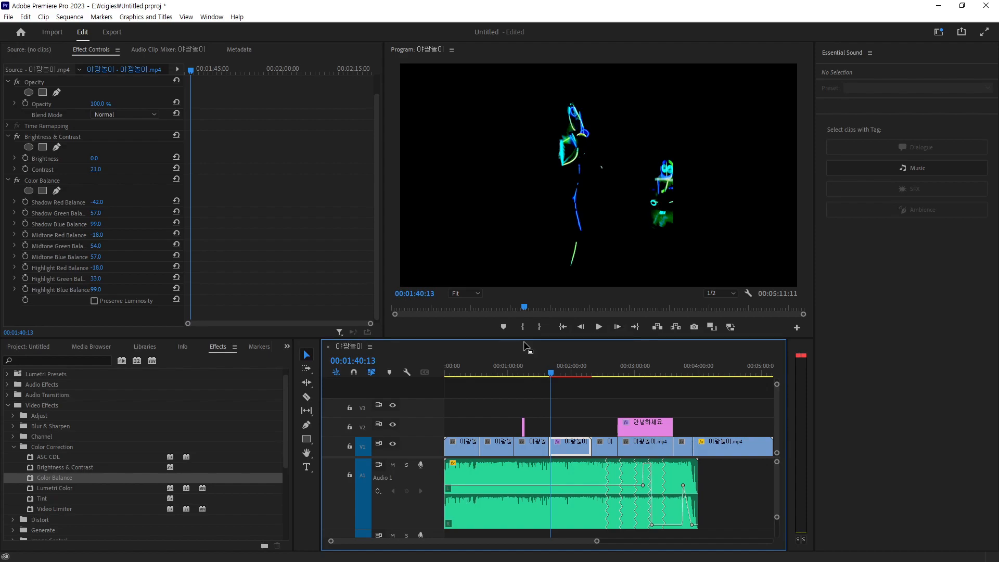
pyautogui.press('Return')
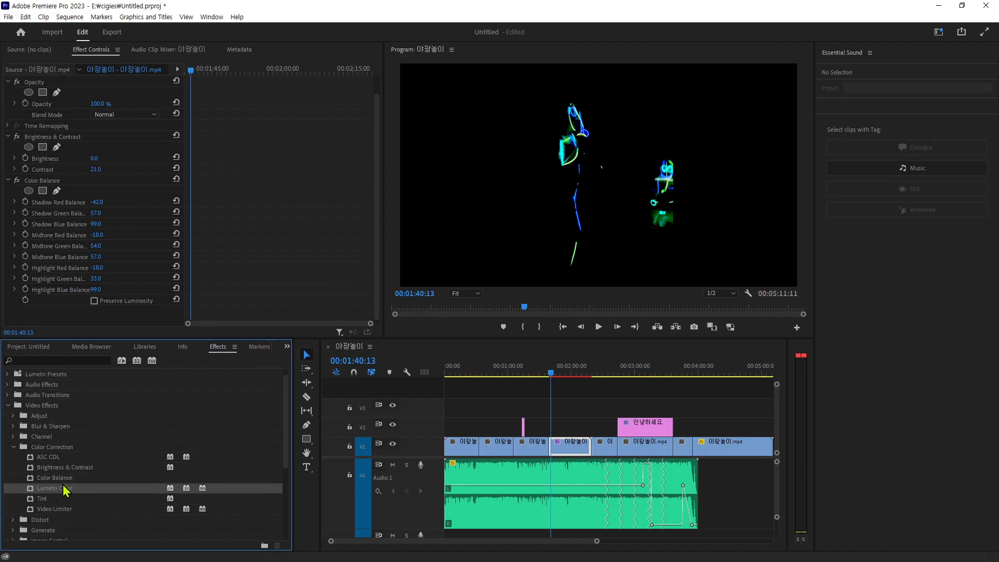
# Step: Apply the Tint effect to the short clip on track V1 at 00:02:27:06
pyautogui.click(57, 466)
pyautogui.click(45, 488)
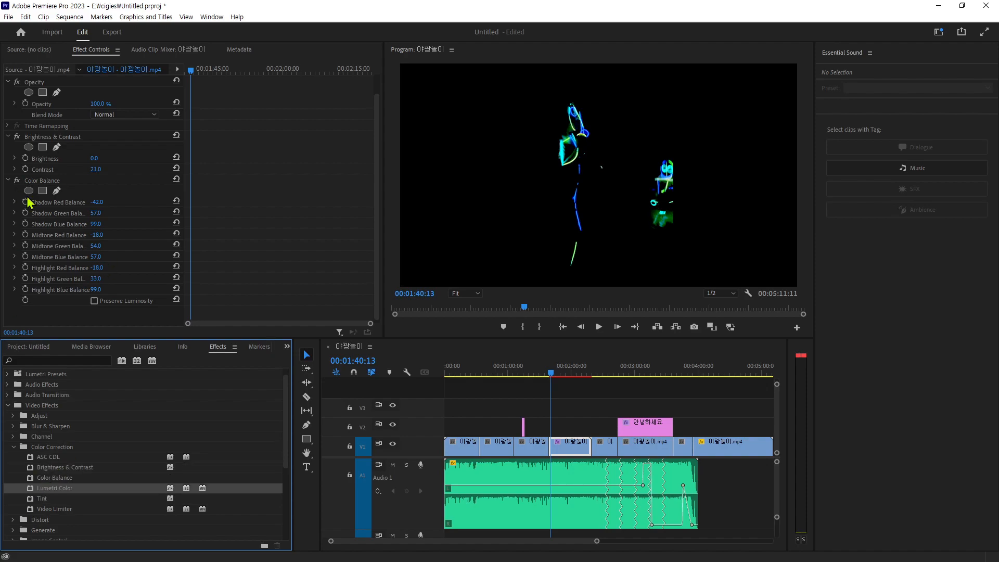
pyautogui.click(52, 499)
pyautogui.moveTo(553, 380); pyautogui.dragTo(602, 381)
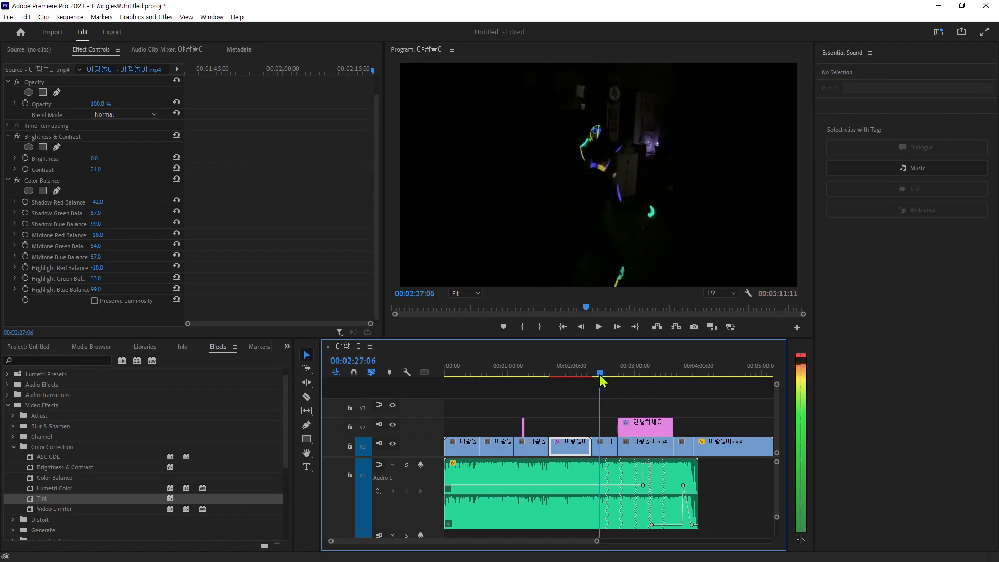
pyautogui.click(606, 446)
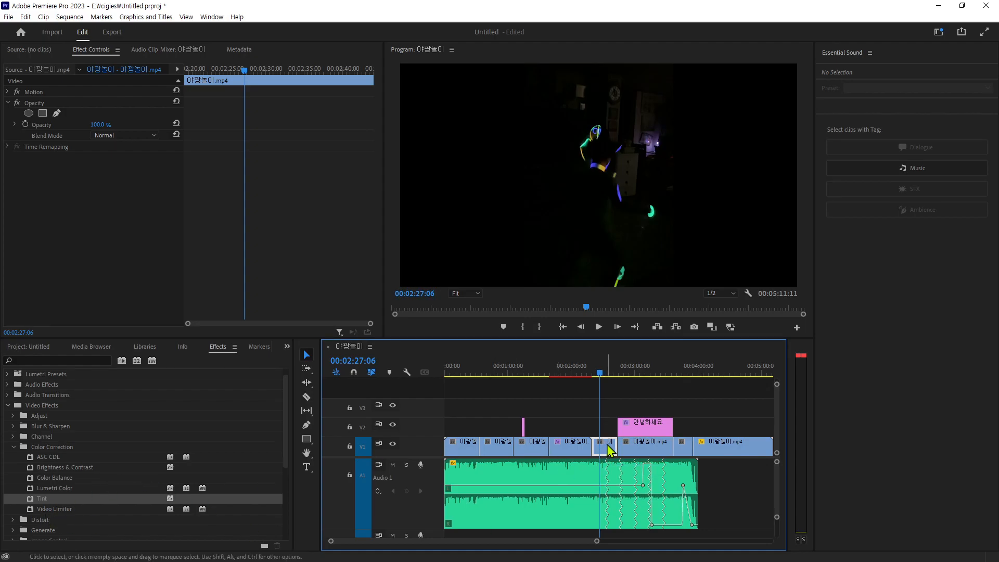
pyautogui.doubleClick(41, 499)
# Step: Examine the tinted clip's picture at 00:02:27:06 and 00:02:23:23
pyautogui.hotkey('ctrl', '1')
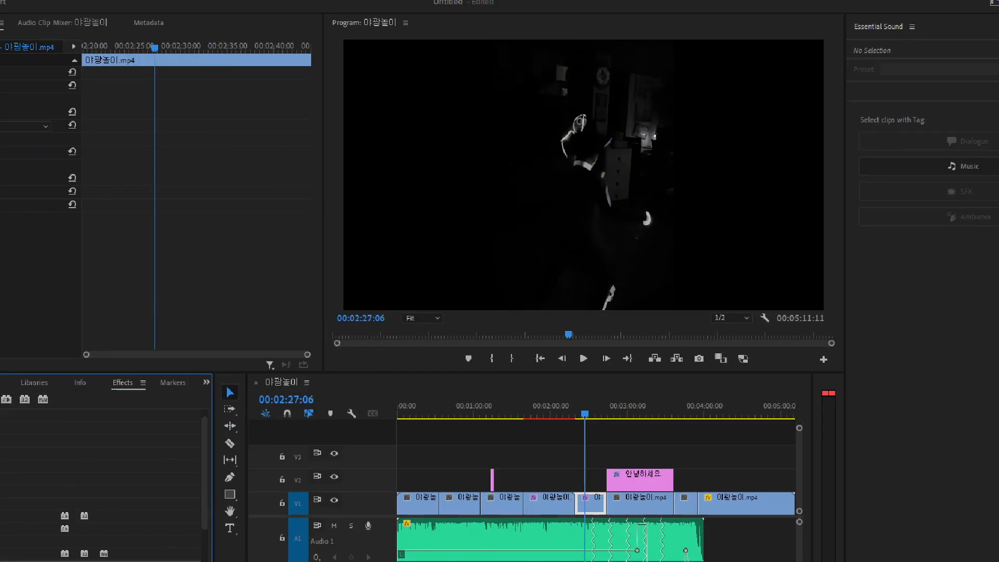
pyautogui.click(672, 156)
pyautogui.moveTo(707, 284)
pyautogui.mouseDown()
pyautogui.moveTo(603, 361)
pyautogui.moveTo(472, 324)
pyautogui.moveTo(426, 180)
pyautogui.moveTo(513, 23)
pyautogui.moveTo(645, 21)
pyautogui.moveTo(739, 210)
pyautogui.mouseUp()
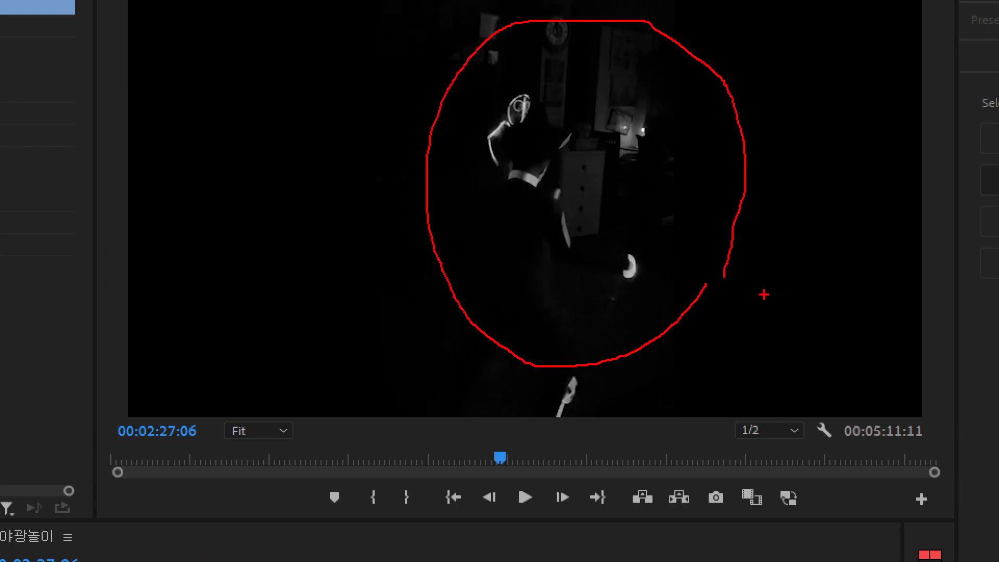
pyautogui.press('Escape')
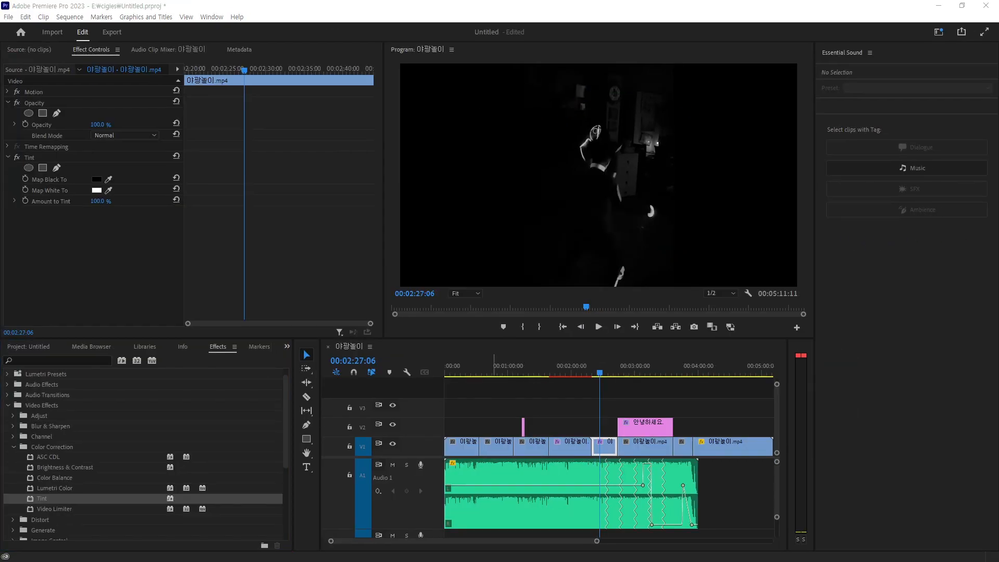
pyautogui.moveTo(600, 375)
pyautogui.mouseDown()
pyautogui.moveTo(540, 396)
pyautogui.moveTo(564, 395)
pyautogui.moveTo(575, 380)
pyautogui.moveTo(600, 384)
pyautogui.mouseUp()
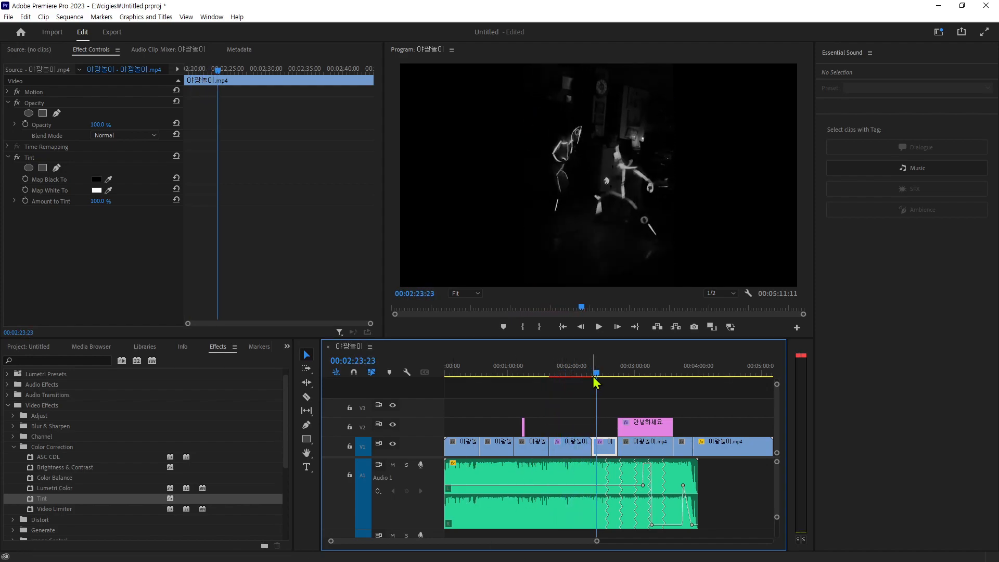
# Step: Select the colour-corrected clip at 00:01:58:19 and review its Brightness & Contrast and Color Balance settings against the picture
pyautogui.click(570, 373)
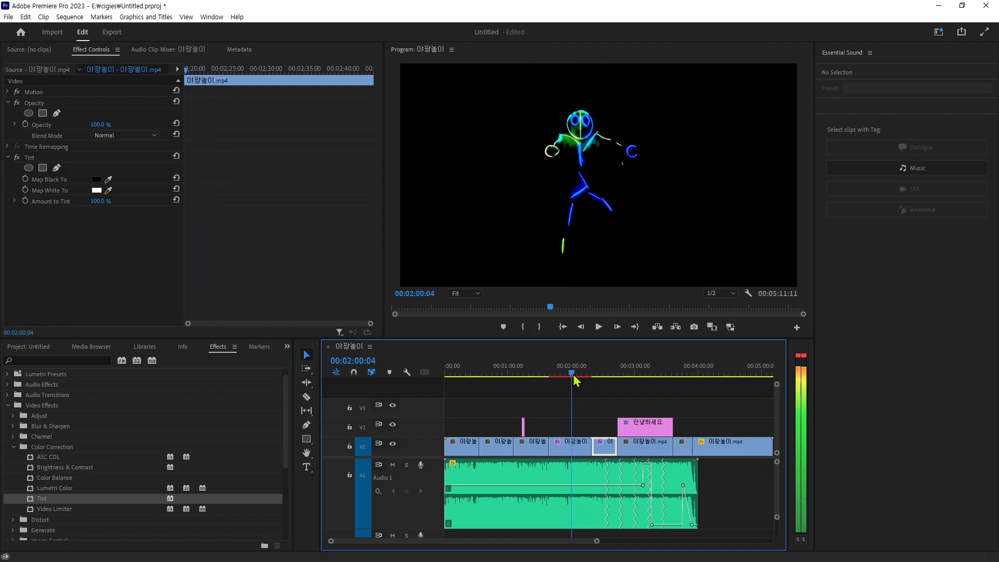
pyautogui.click(579, 444)
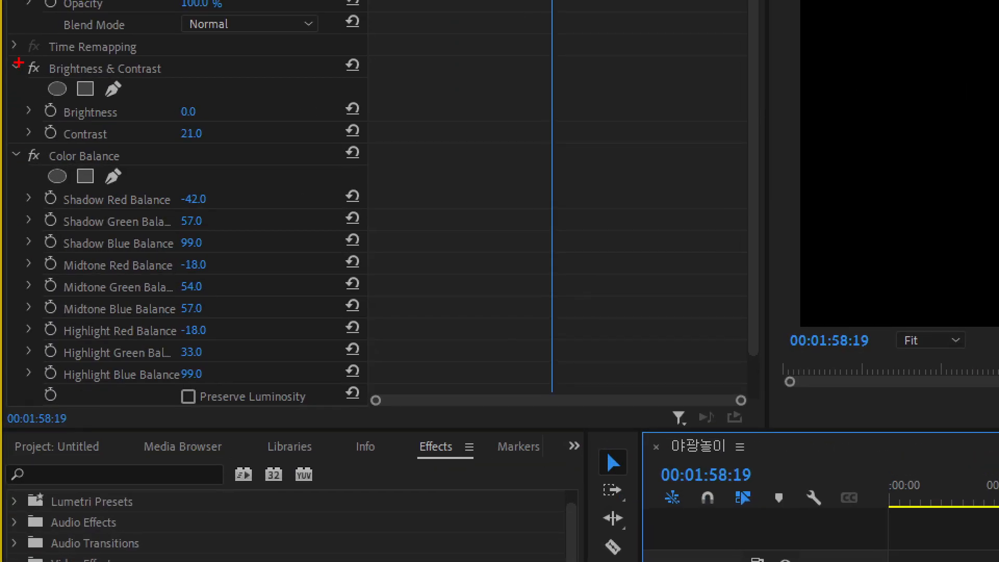
pyautogui.moveTo(20, 57)
pyautogui.mouseDown()
pyautogui.moveTo(187, 241)
pyautogui.moveTo(229, 385)
pyautogui.mouseUp()
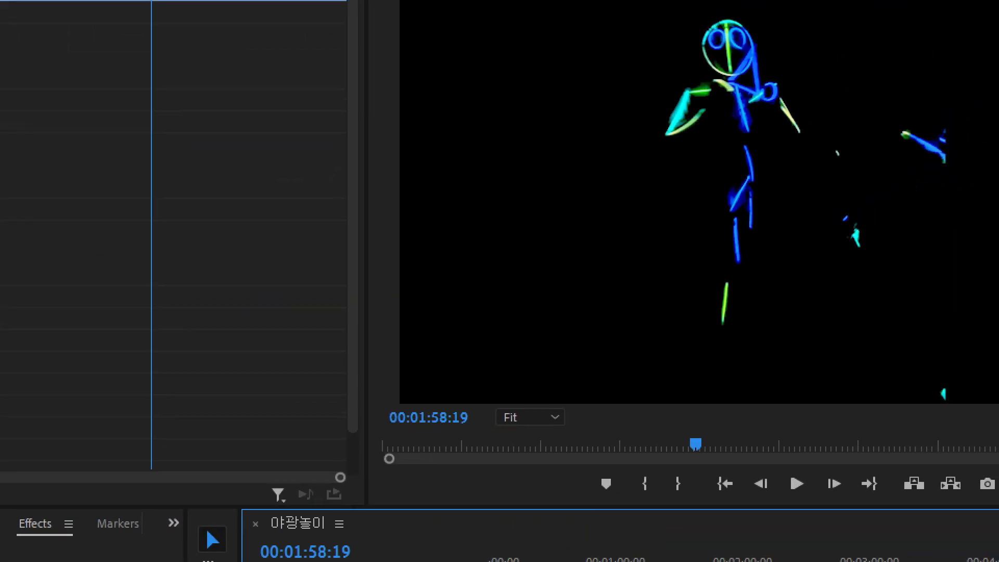
pyautogui.moveTo(862, 315)
pyautogui.mouseDown()
pyautogui.moveTo(581, 401)
pyautogui.moveTo(875, 251)
pyautogui.moveTo(876, 302)
pyautogui.mouseUp()
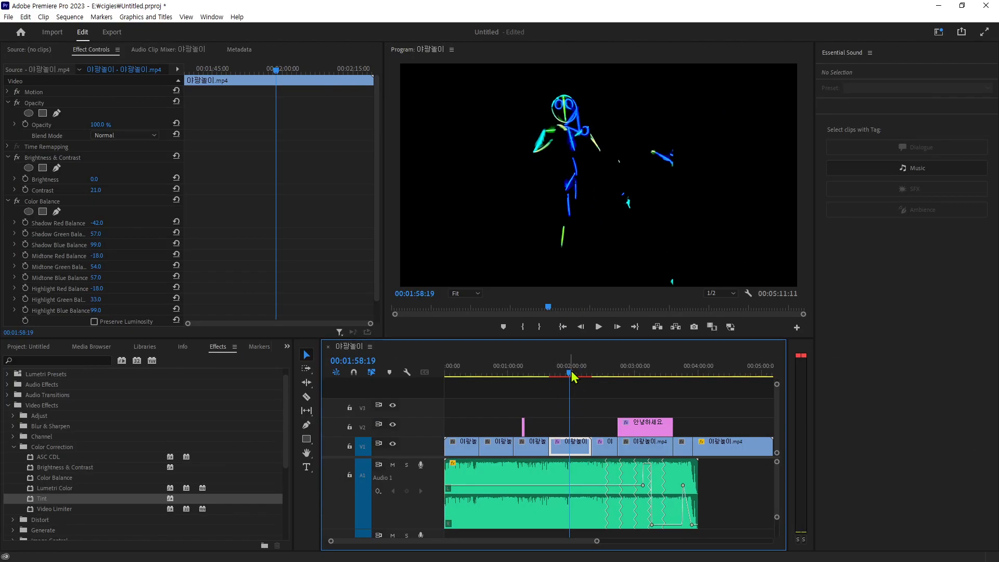
# Step: Move the playhead to 00:01:29:18 and compare the effects of the uncorrected third clip with those of the corrected fourth clip
pyautogui.moveTo(571, 373); pyautogui.dragTo(539, 379)
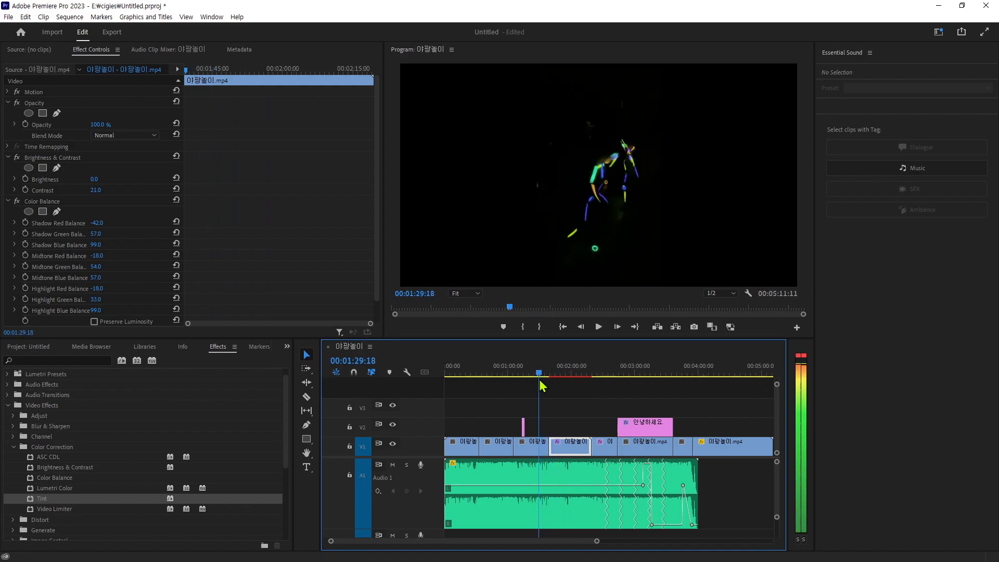
pyautogui.click(529, 448)
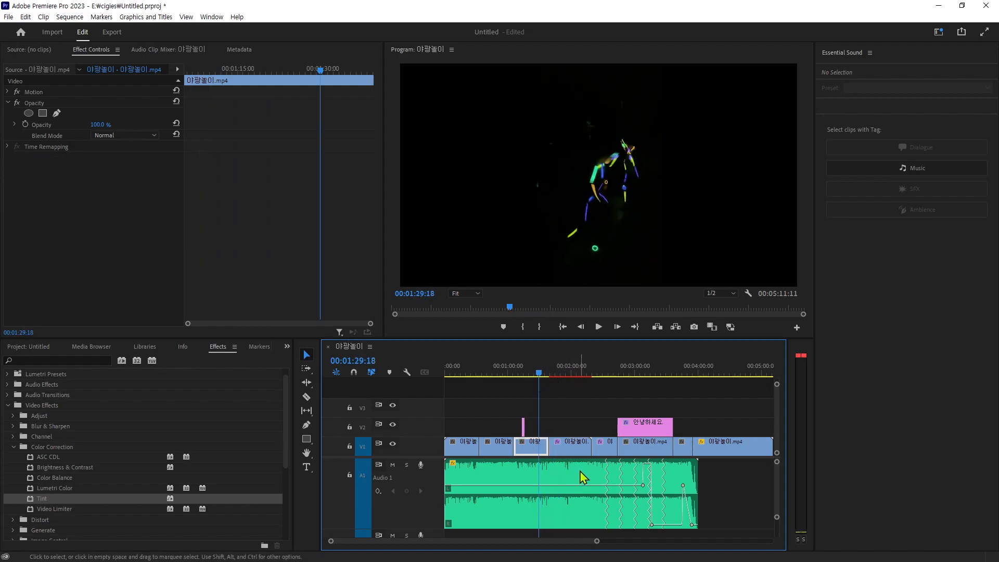
pyautogui.click(570, 447)
pyautogui.click(536, 450)
pyautogui.click(560, 449)
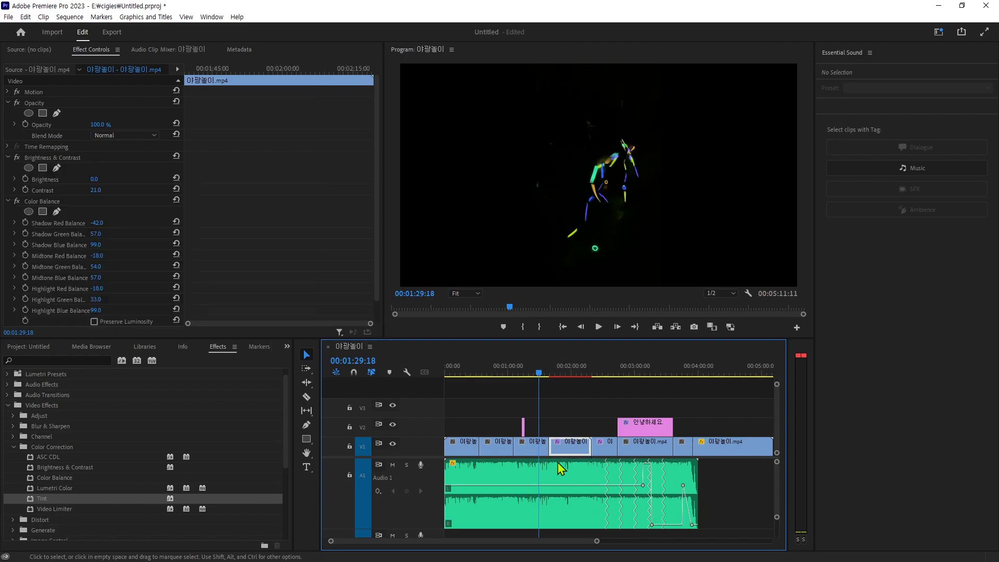
# Step: Copy the Brightness & Contrast and Color Balance effects from the fourth clip and paste them onto the third clip on track V1
pyautogui.click(52, 158)
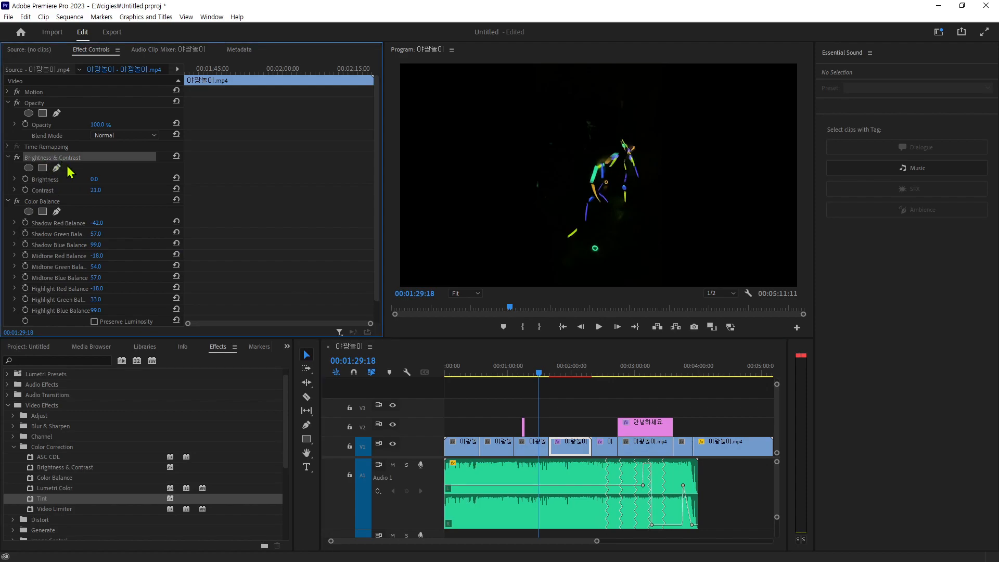
pyautogui.click(40, 206)
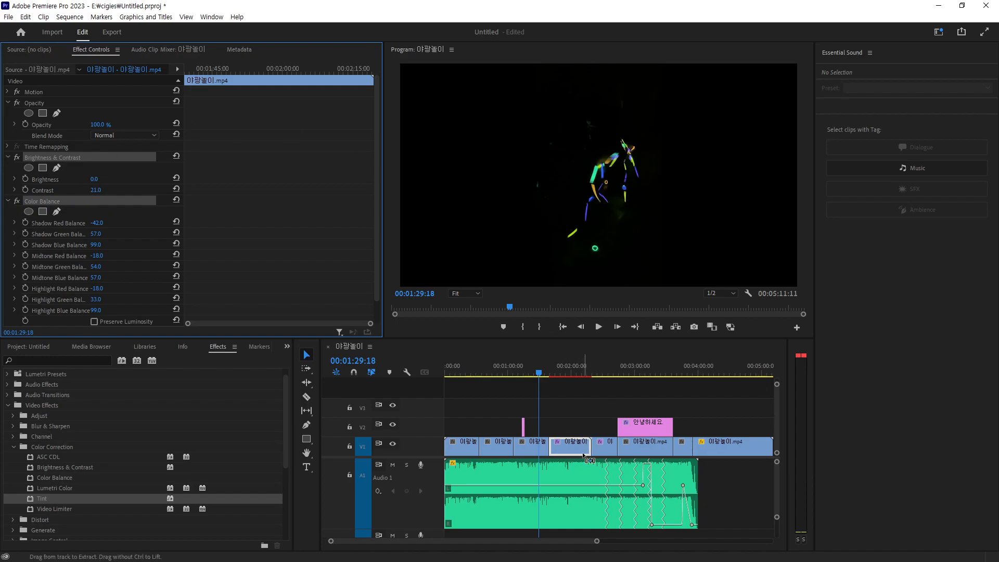
pyautogui.click(534, 448)
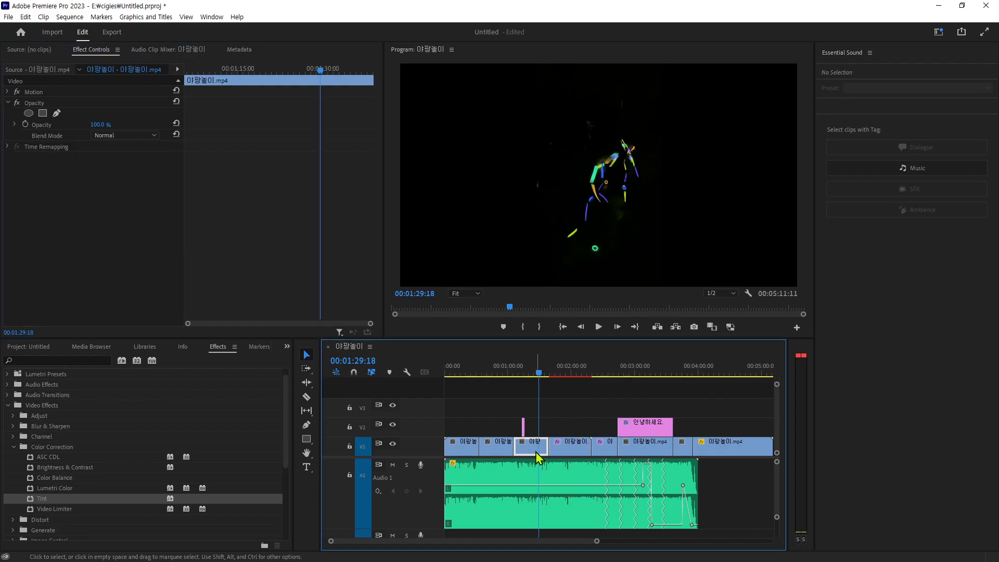
pyautogui.hotkey('ctrl', 'v')
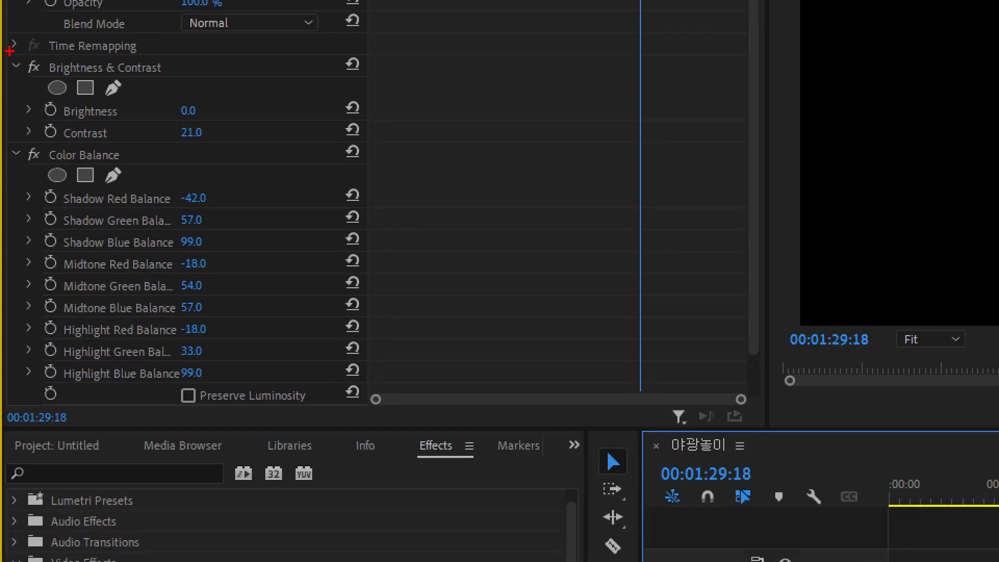
# Step: Check the pasted effect values and compare the third clip's picture with the neighbouring corrected clip's picture at 00:01:49:24
pyautogui.moveTo(9, 50)
pyautogui.mouseDown()
pyautogui.moveTo(271, 380)
pyautogui.moveTo(259, 400)
pyautogui.mouseUp()
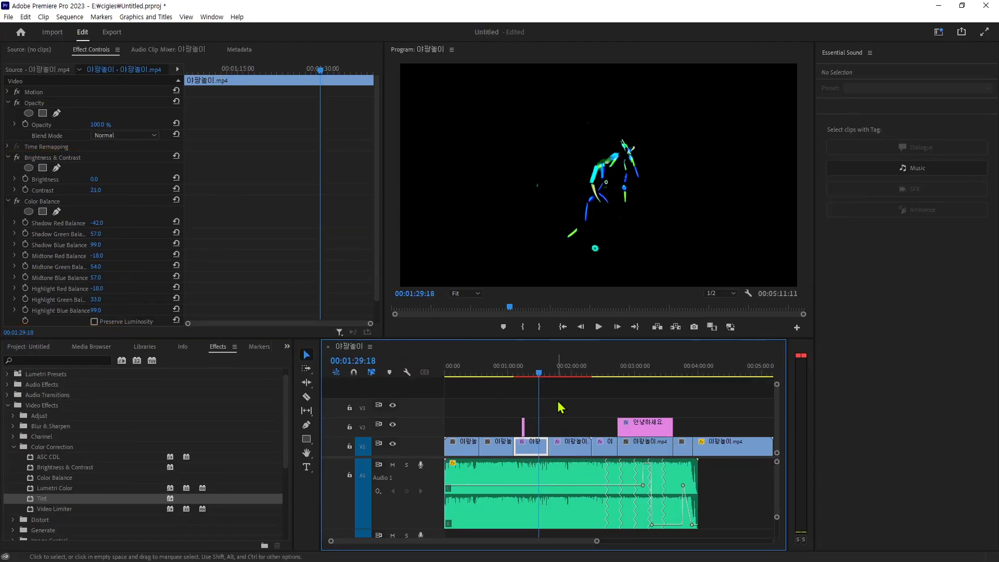
pyautogui.moveTo(540, 371); pyautogui.dragTo(562, 375)
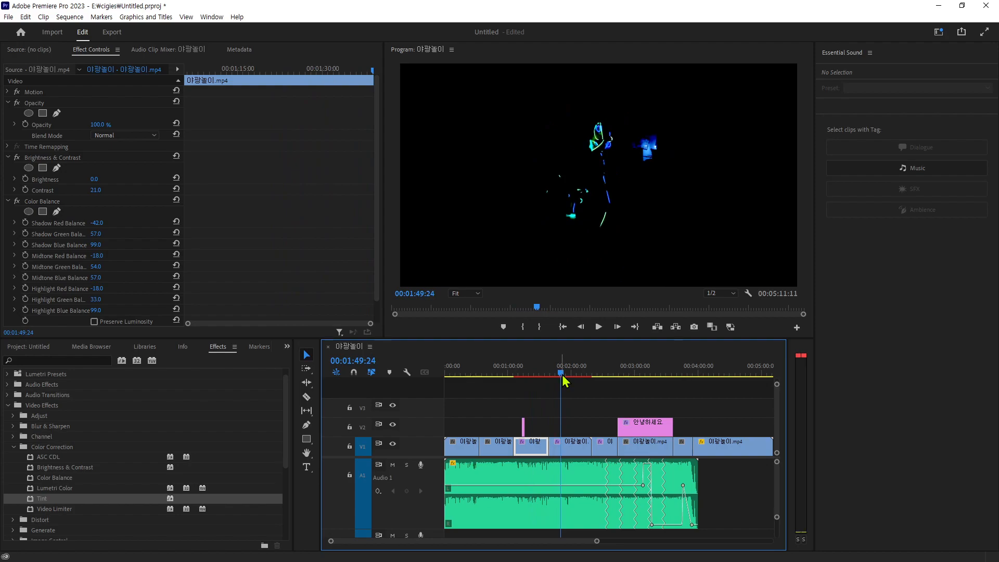
pyautogui.moveTo(560, 378)
pyautogui.mouseDown()
pyautogui.moveTo(537, 370)
pyautogui.moveTo(563, 373)
pyautogui.moveTo(546, 372)
pyautogui.mouseUp()
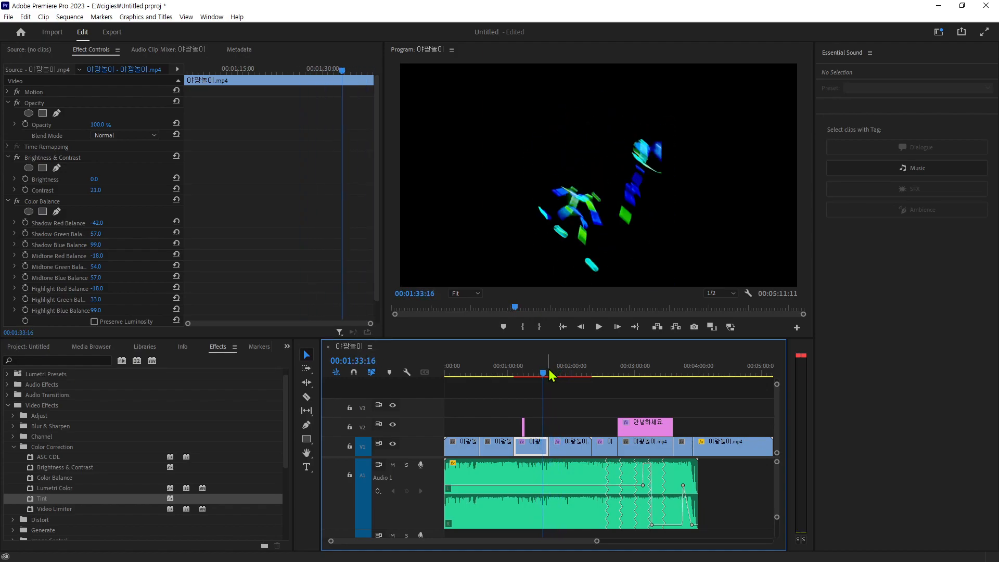
pyautogui.press('space')
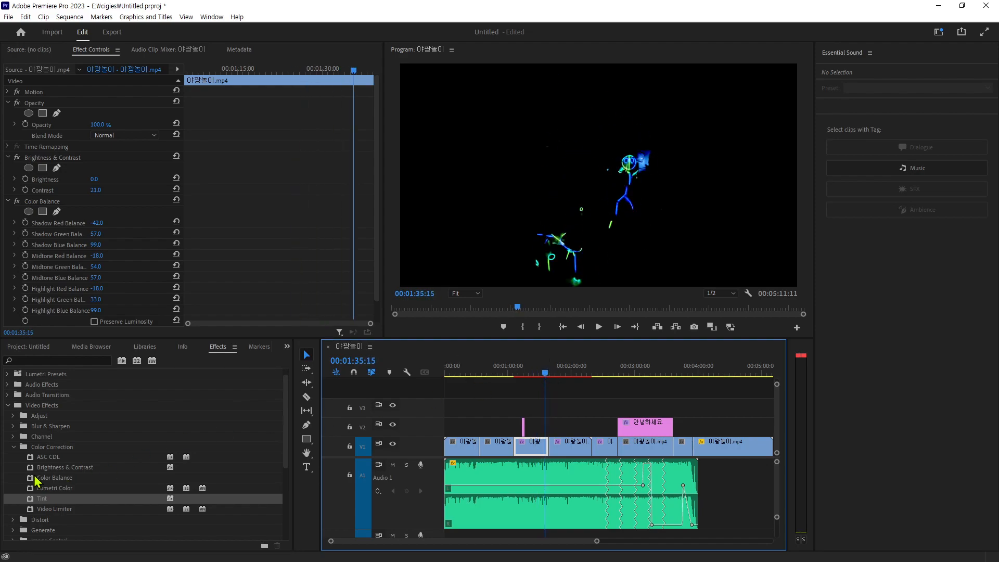
# Step: Create a 1920 x 1080 adjustment layer in the project with a 30.00 fps timebase and square pixels
pyautogui.click(35, 347)
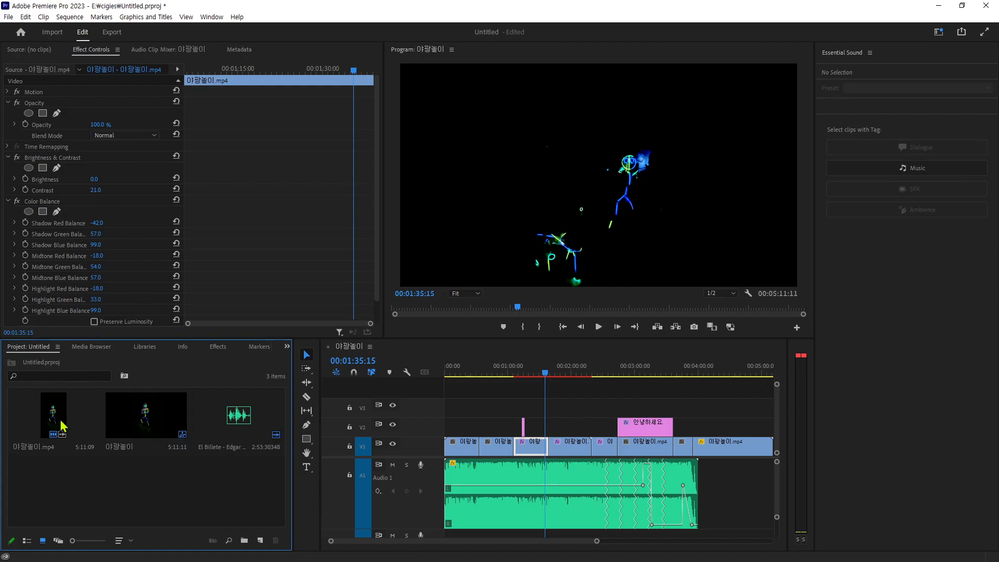
pyautogui.click(260, 541)
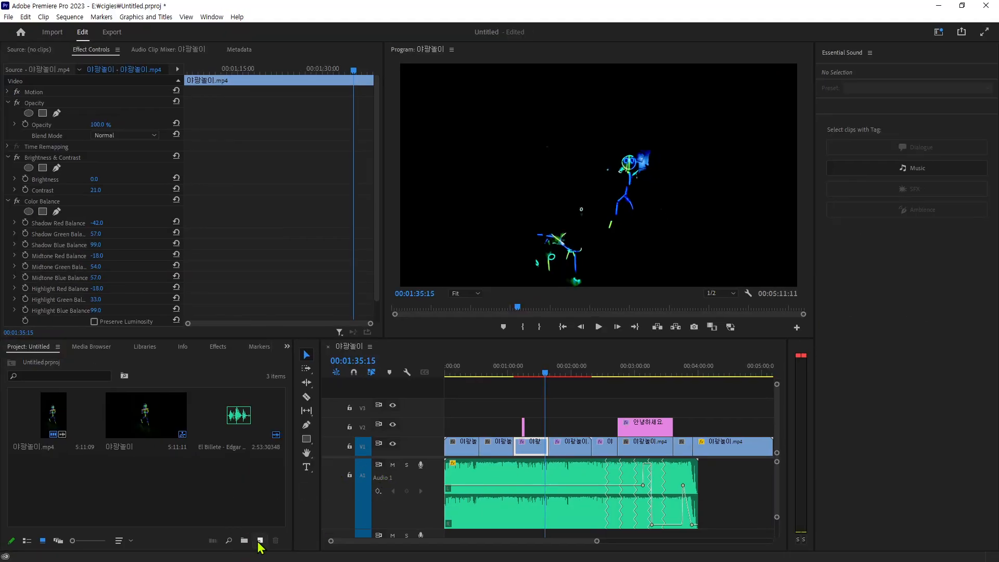
pyautogui.click(259, 541)
pyautogui.click(284, 471)
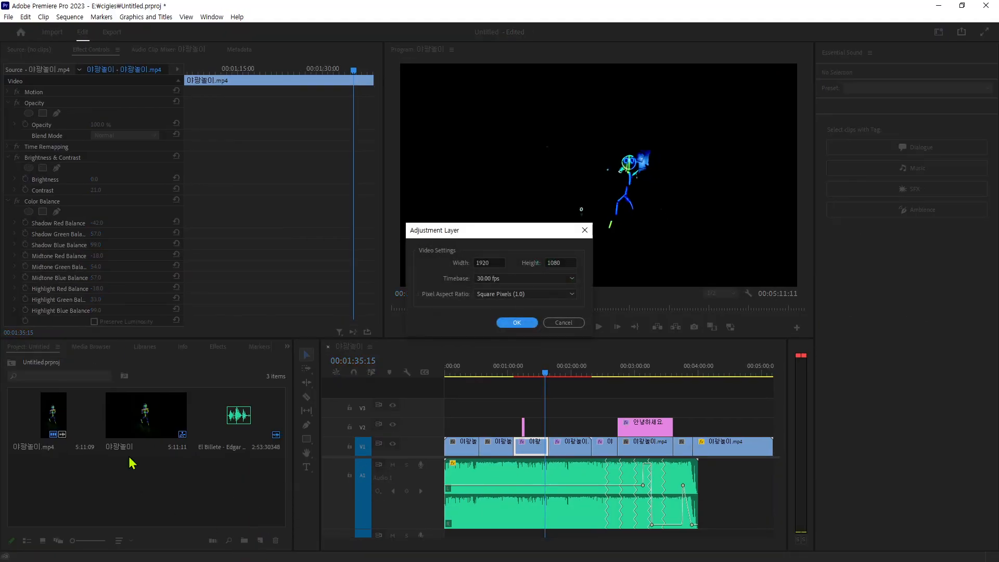
pyautogui.click(518, 324)
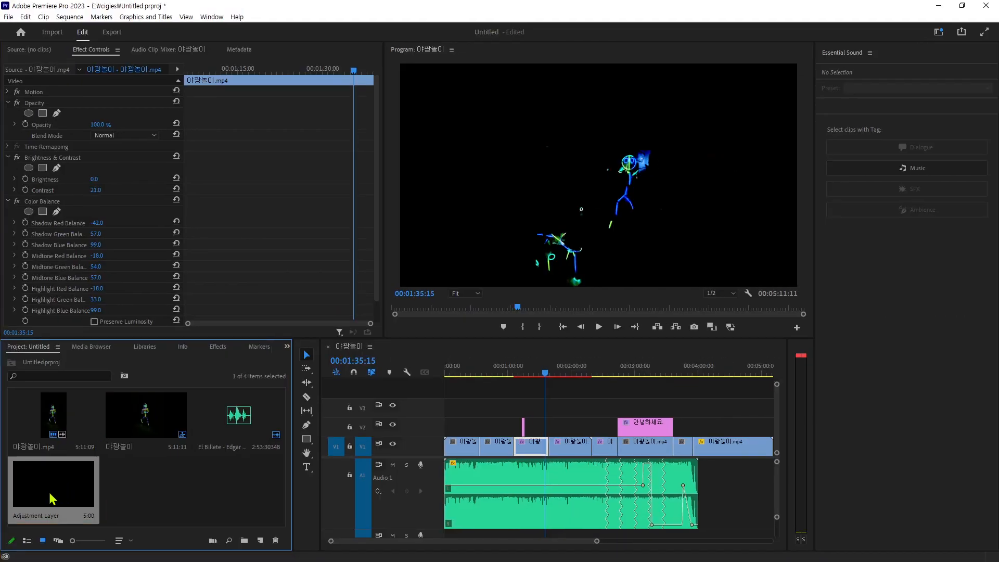
# Step: Place the adjustment layer at the start of track V3 and move the playhead to 00:00:00:00
pyautogui.moveTo(153, 462); pyautogui.dragTo(447, 411)
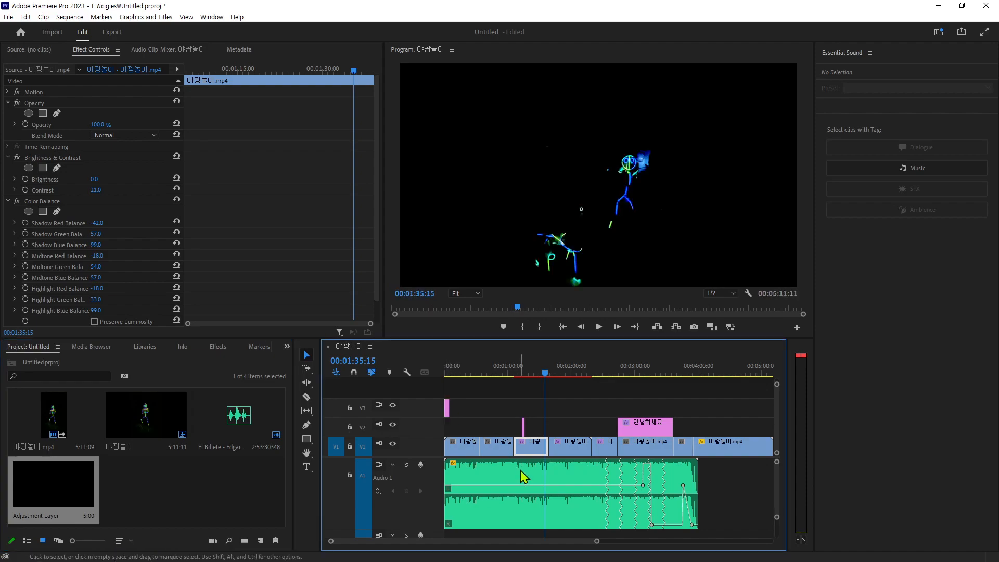
pyautogui.moveTo(598, 542); pyautogui.dragTo(567, 546)
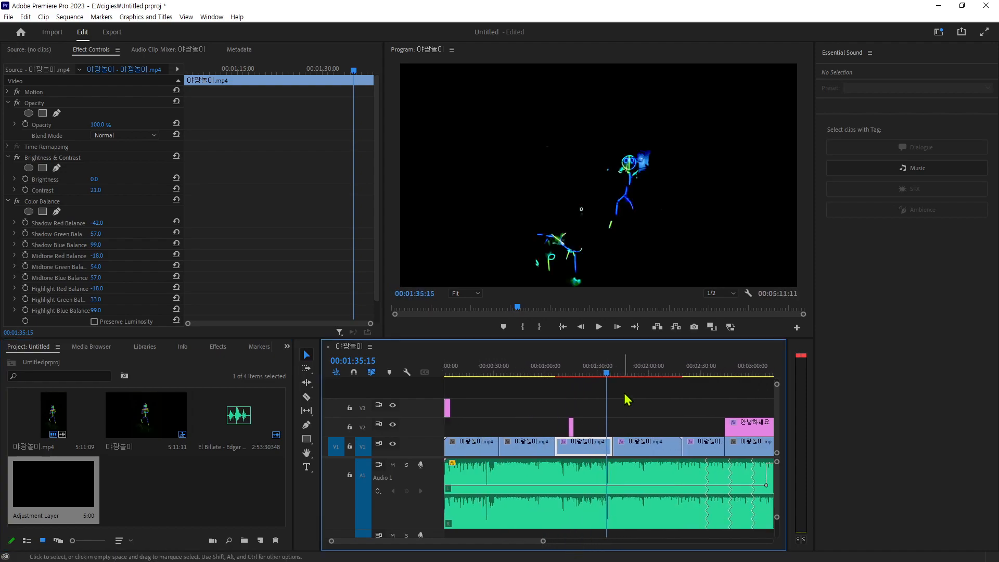
pyautogui.moveTo(608, 375); pyautogui.dragTo(307, 378)
pyautogui.moveTo(538, 541); pyautogui.dragTo(592, 552)
pyautogui.click(464, 408)
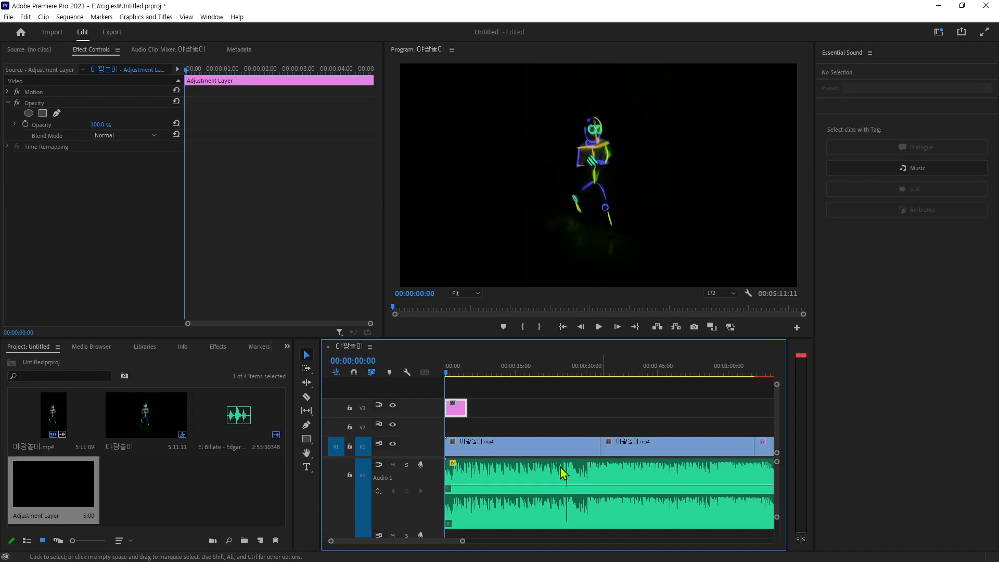
pyautogui.moveTo(448, 375)
pyautogui.mouseDown()
pyautogui.moveTo(462, 375)
pyautogui.moveTo(446, 376)
pyautogui.mouseUp()
pyautogui.moveTo(463, 541); pyautogui.dragTo(563, 543)
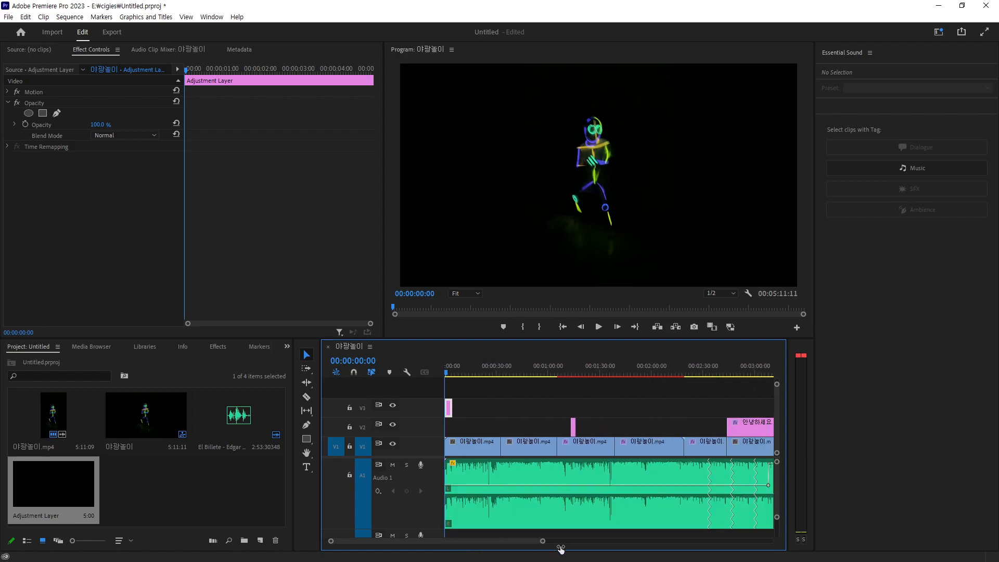
# Step: Copy the Brightness & Contrast and Color Balance effects from the third V1 clip and paste them onto the adjustment layer on V3
pyautogui.click(582, 449)
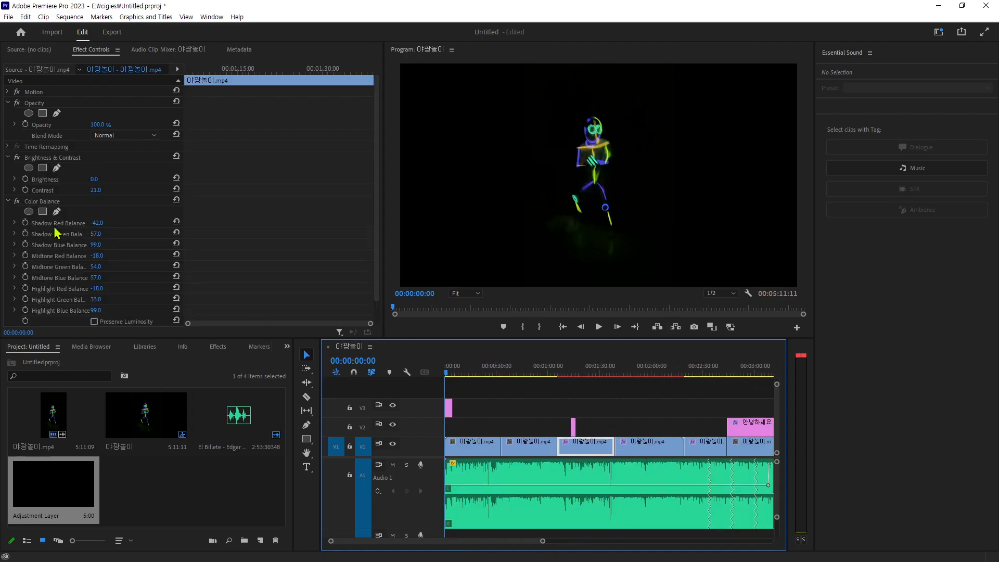
pyautogui.click(42, 158)
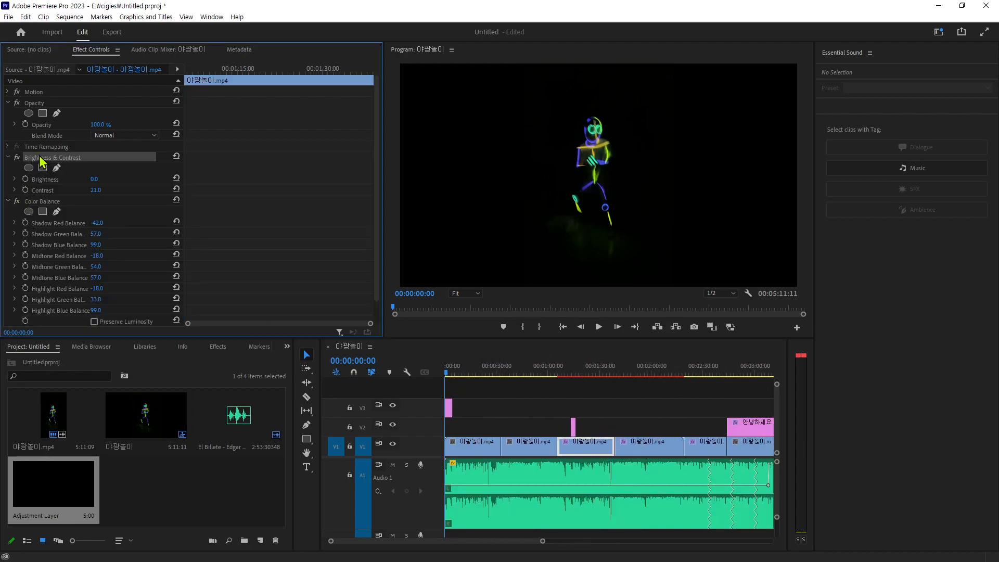
pyautogui.click(48, 202)
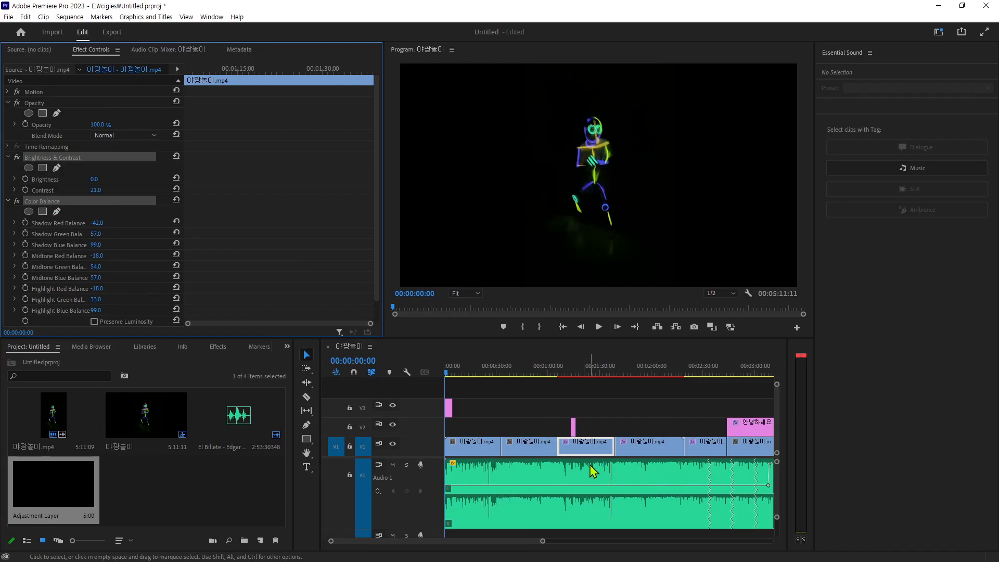
pyautogui.click(449, 408)
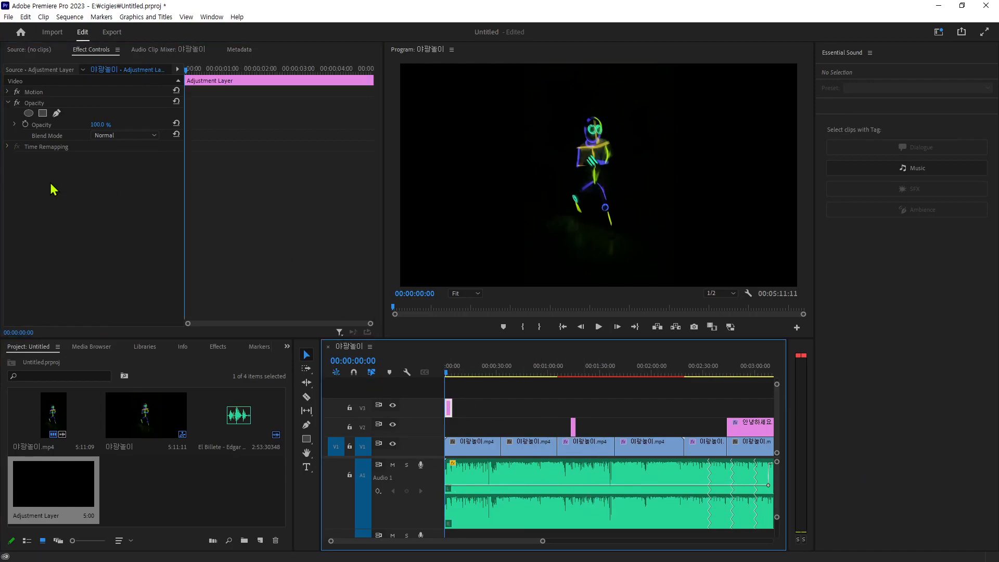
pyautogui.hotkey('ctrl', 'v')
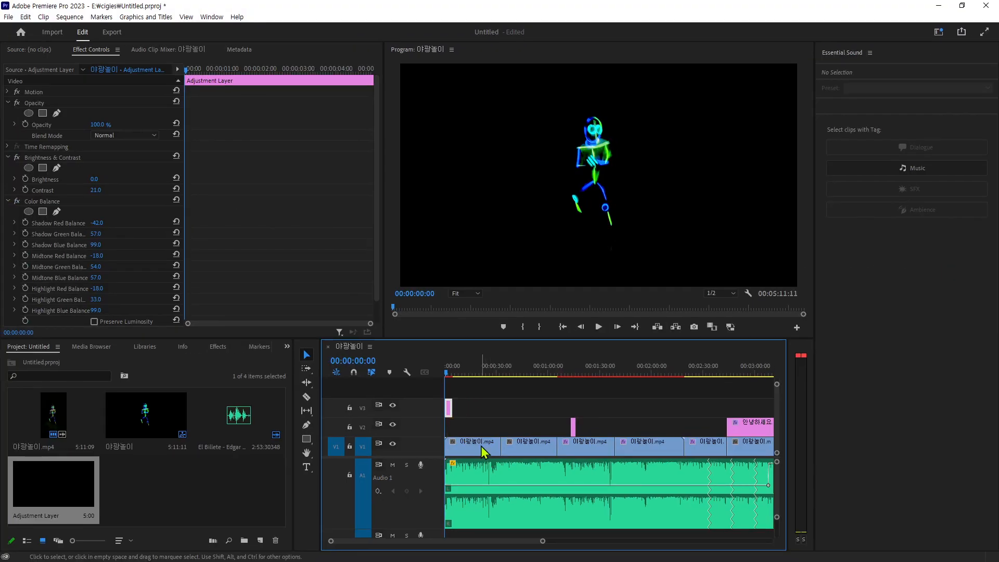
# Step: Scrub across the end of the adjustment layer to compare the first clip's colours under the layer and beyond it
pyautogui.click(515, 407)
pyautogui.moveTo(445, 371); pyautogui.dragTo(463, 376)
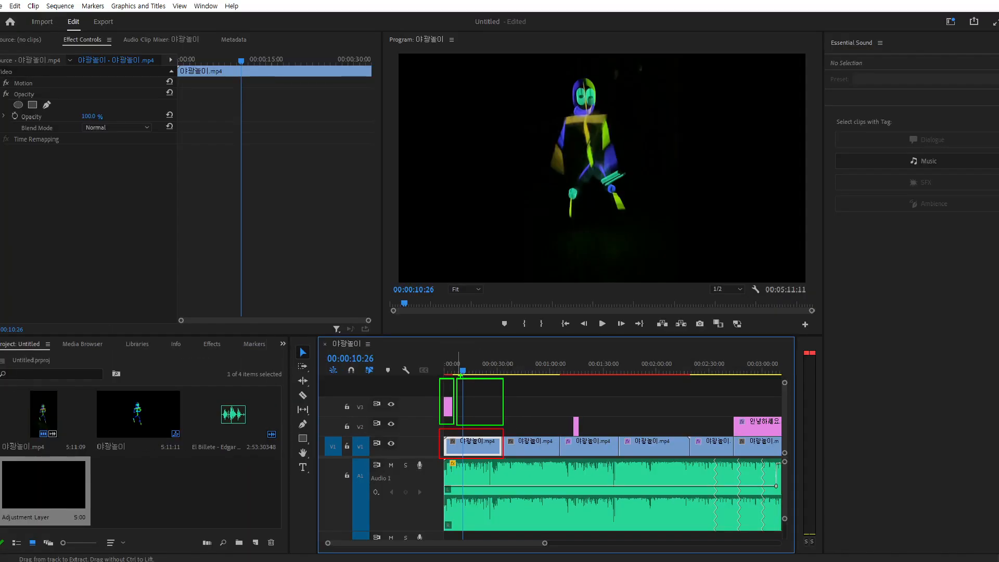
pyautogui.moveTo(463, 371); pyautogui.dragTo(455, 374)
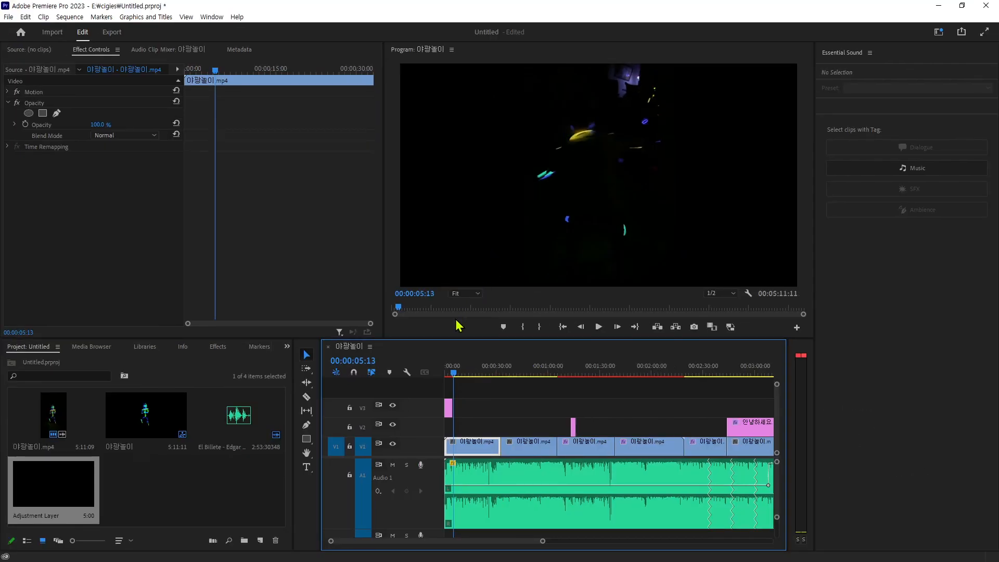
pyautogui.click(454, 373)
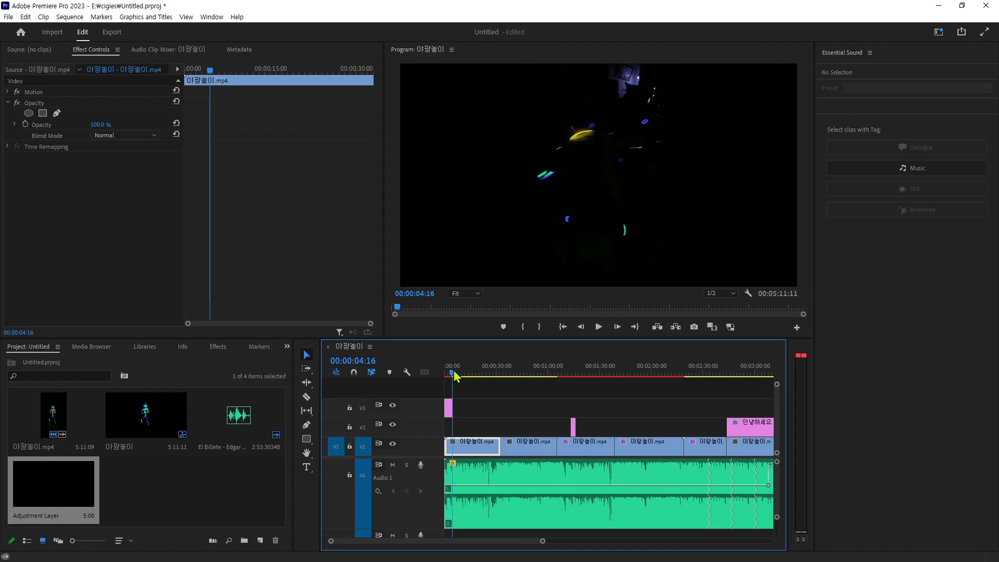
pyautogui.click(452, 373)
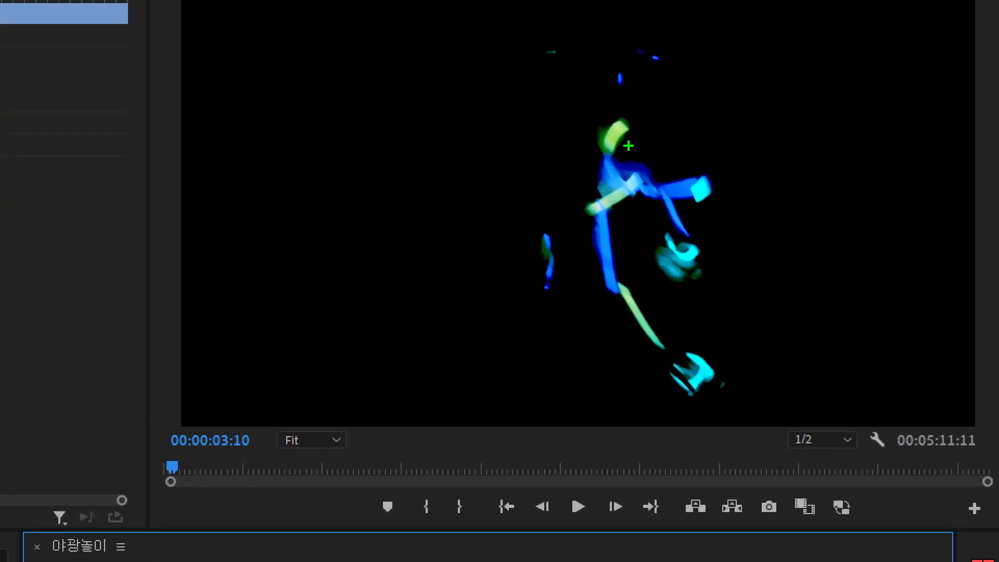
pyautogui.moveTo(629, 146)
pyautogui.mouseDown()
pyautogui.moveTo(581, 116)
pyautogui.moveTo(662, 139)
pyautogui.mouseUp()
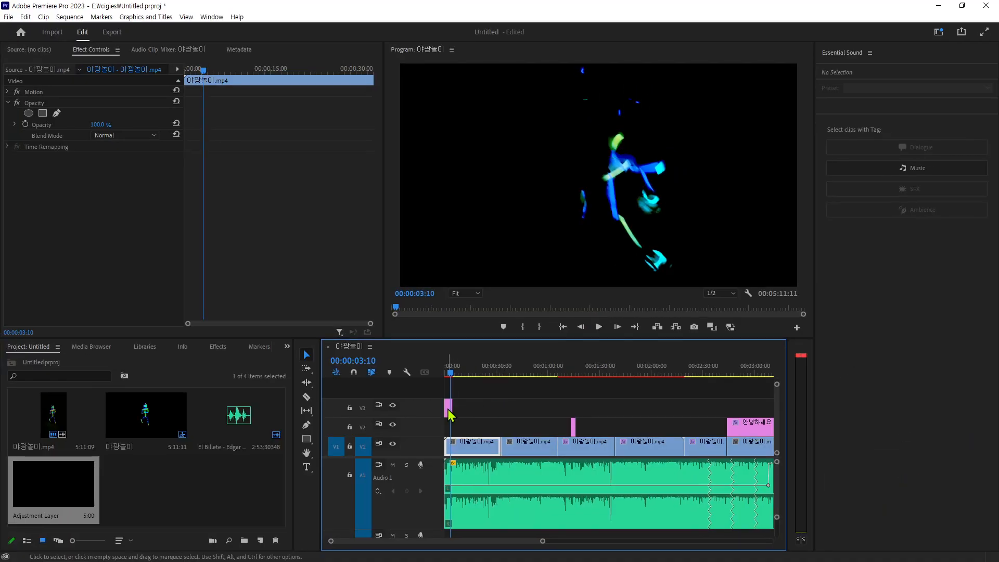
# Step: Turn off the Brightness & Contrast and Color Balance effects on the third and fourth clips of track V1
pyautogui.click(448, 410)
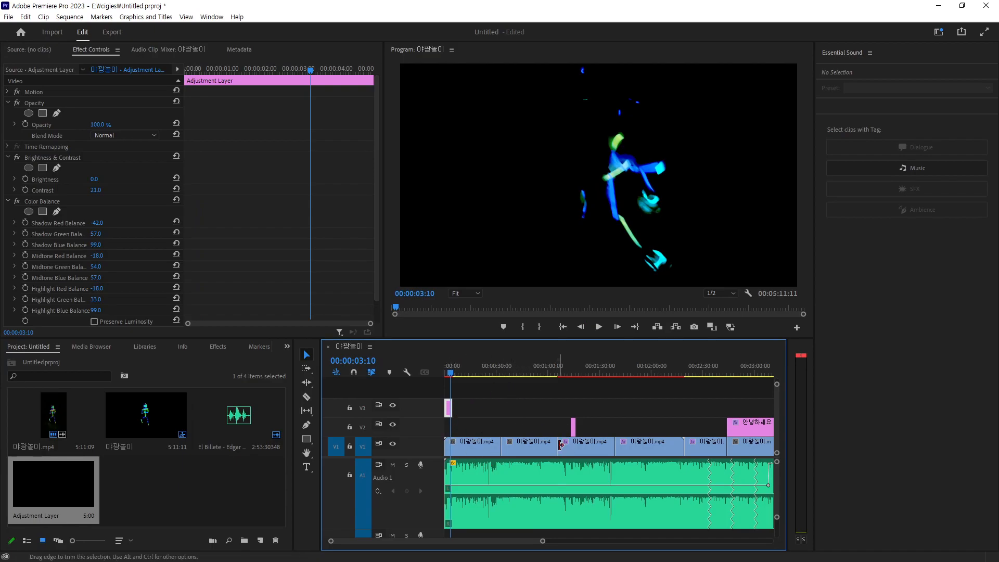
pyautogui.click(596, 448)
pyautogui.click(640, 448)
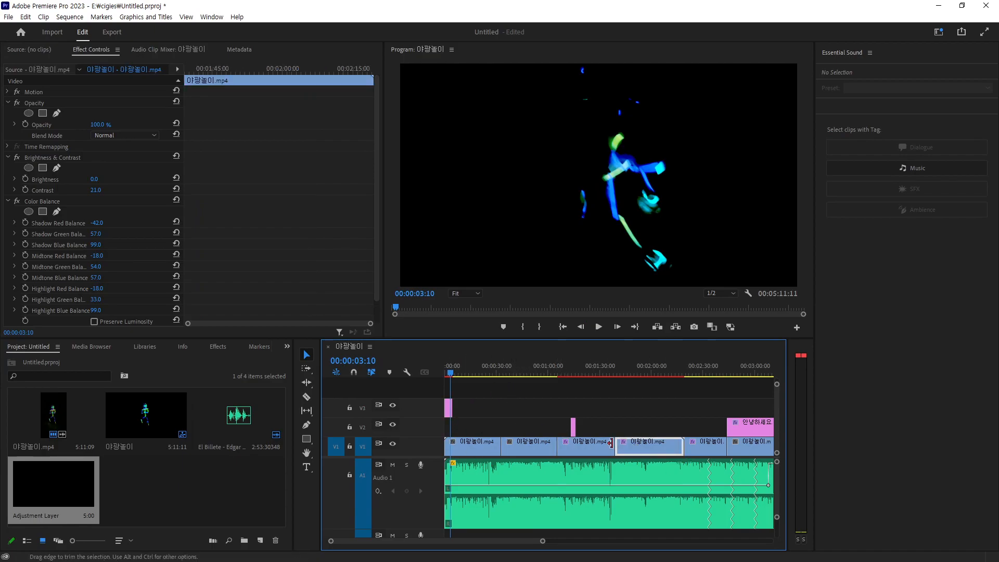
pyautogui.click(591, 448)
pyautogui.click(17, 158)
pyautogui.click(17, 201)
pyautogui.click(633, 448)
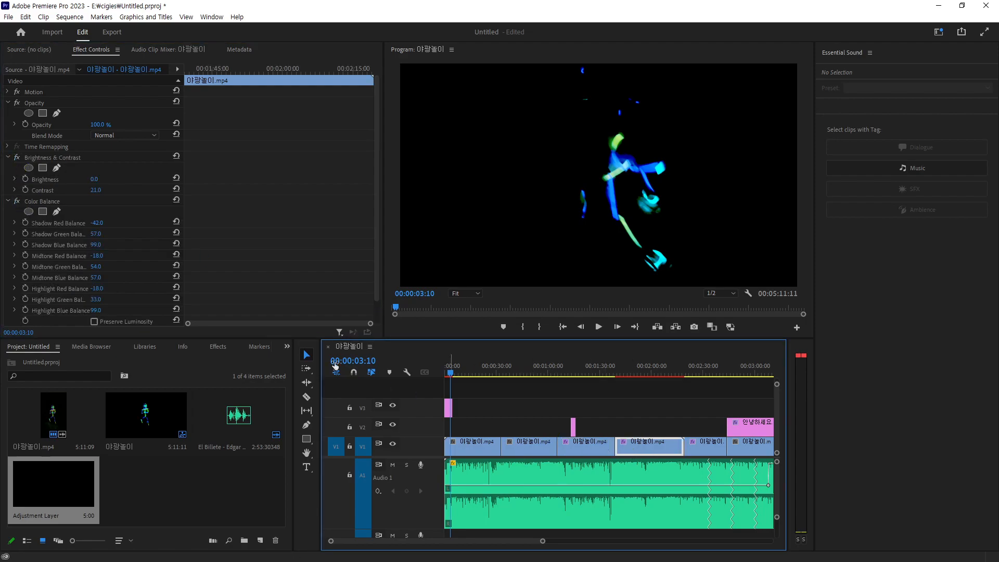
pyautogui.click(17, 157)
pyautogui.click(17, 202)
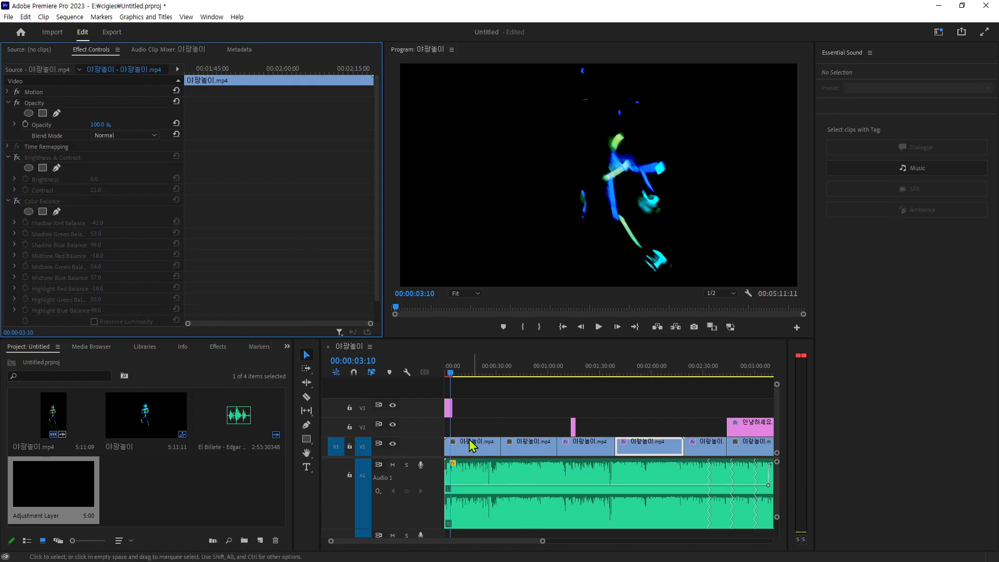
# Step: Extend the V3 adjustment layer across the first four V1 clips and scrub through to check the colour correction on them
pyautogui.moveTo(452, 408); pyautogui.dragTo(682, 411)
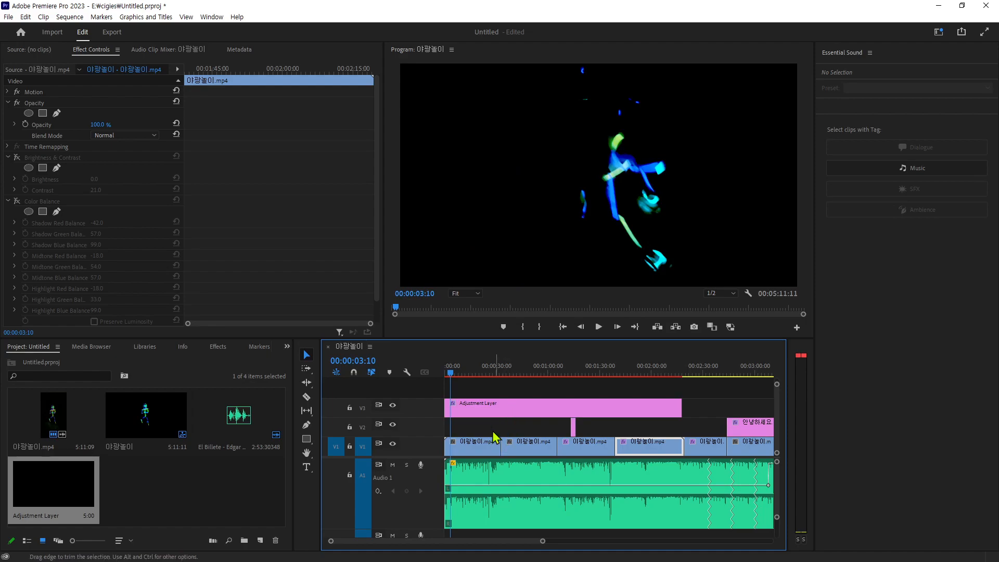
pyautogui.click(441, 374)
pyautogui.moveTo(440, 373); pyautogui.dragTo(685, 406)
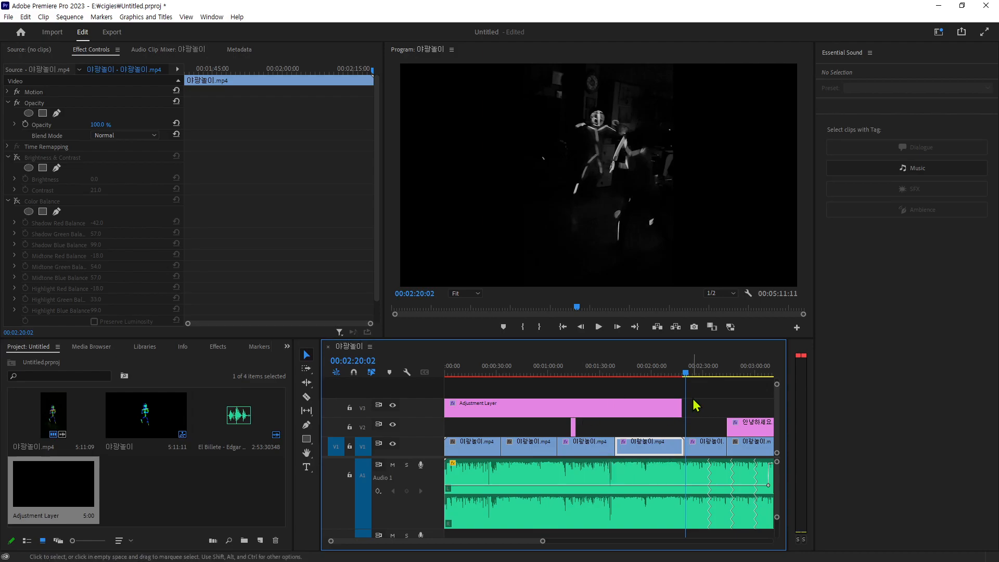
pyautogui.moveTo(686, 376); pyautogui.dragTo(513, 420)
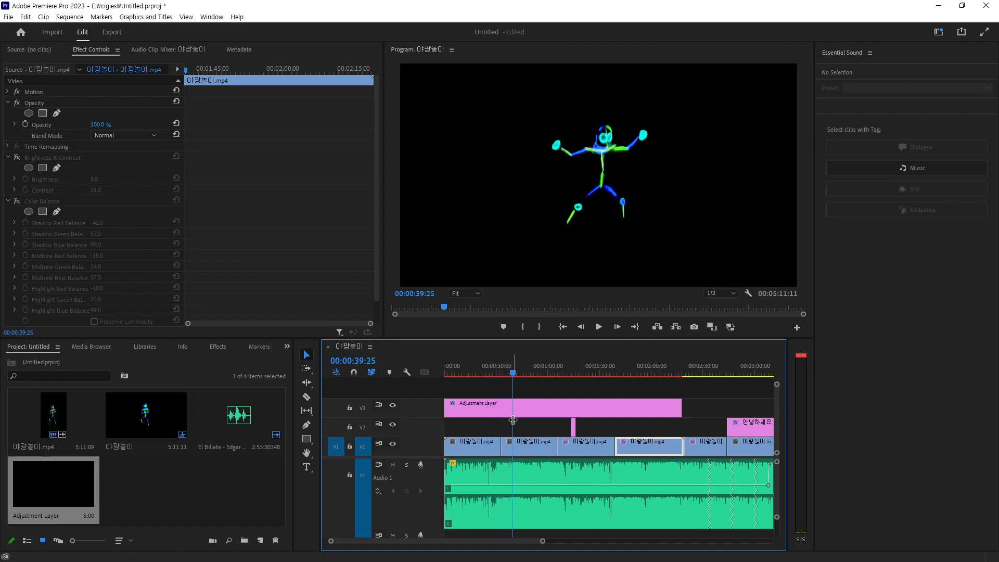
pyautogui.moveTo(513, 376); pyautogui.dragTo(576, 377)
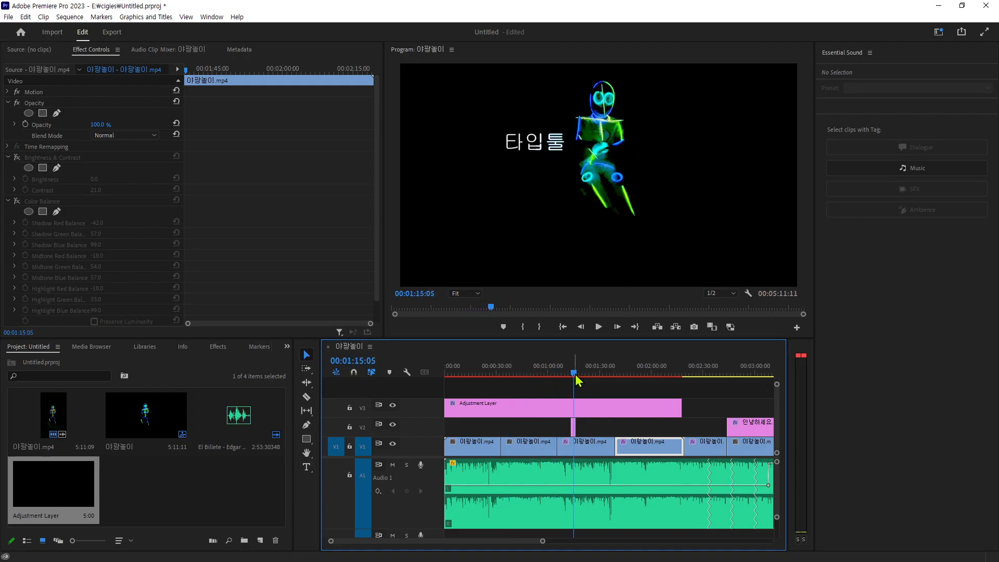
# Step: Move the short 타입툴 title clip up to track V4 and the adjustment layer down to track V2
pyautogui.click(573, 427)
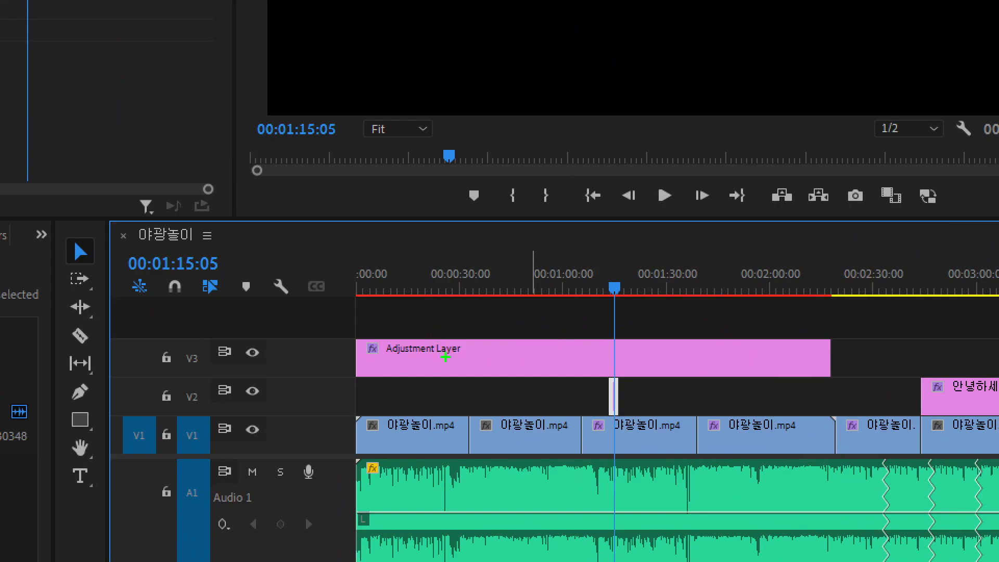
pyautogui.moveTo(482, 376)
pyautogui.mouseDown()
pyautogui.moveTo(397, 371)
pyautogui.moveTo(459, 313)
pyautogui.moveTo(498, 374)
pyautogui.mouseUp()
pyautogui.moveTo(605, 395); pyautogui.dragTo(514, 383)
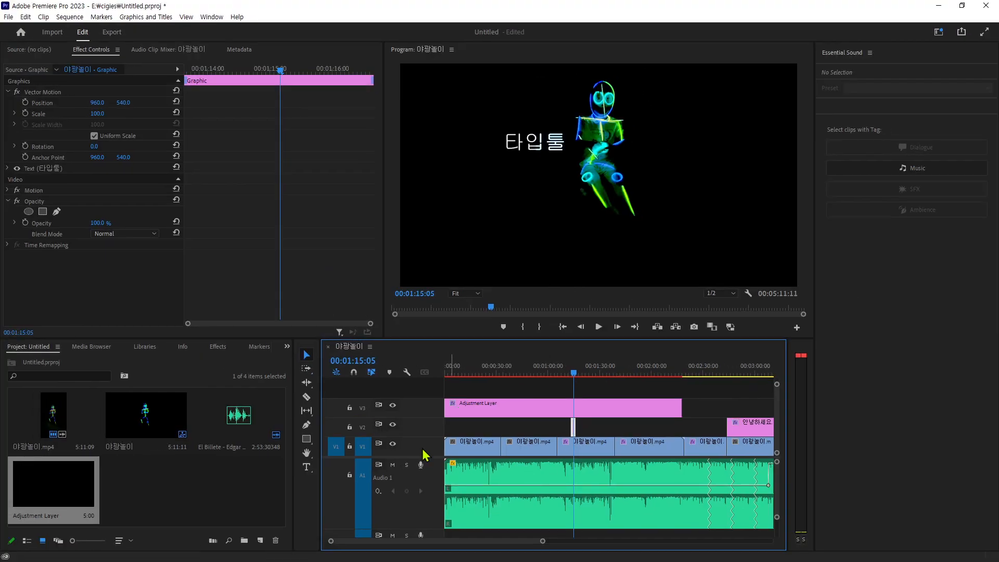
pyautogui.click(706, 401)
pyautogui.click(552, 426)
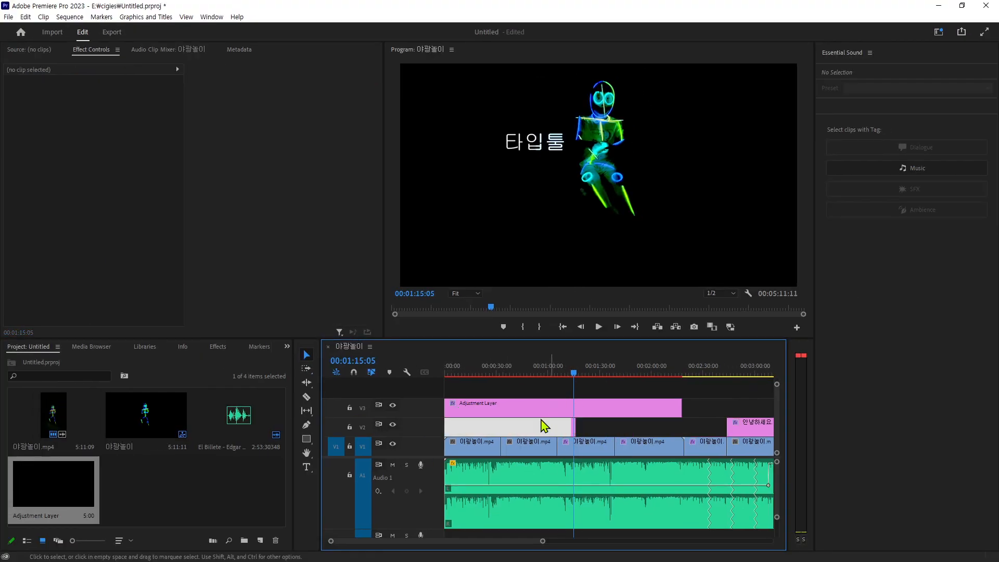
pyautogui.click(574, 427)
pyautogui.moveTo(576, 432); pyautogui.dragTo(525, 428)
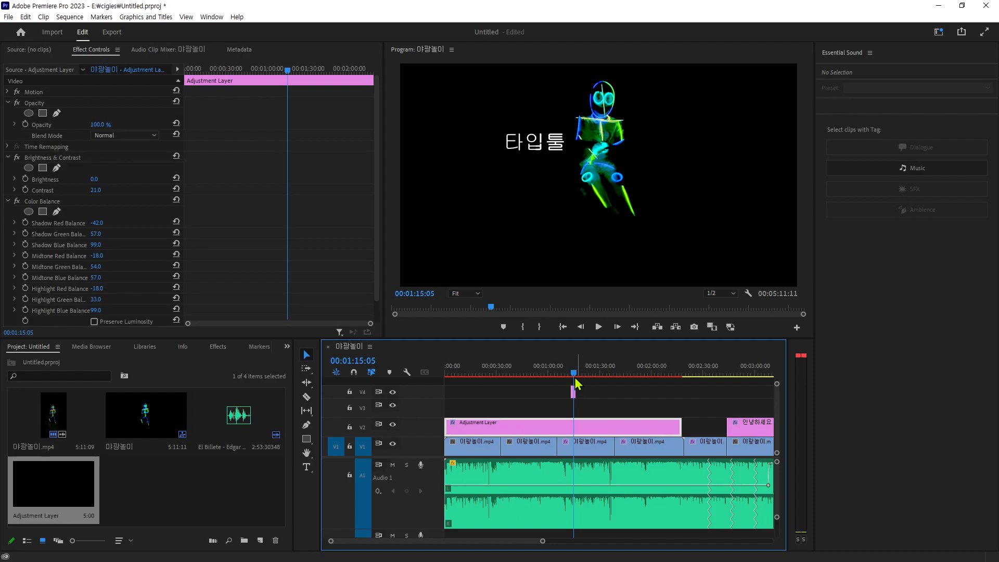
pyautogui.click(592, 415)
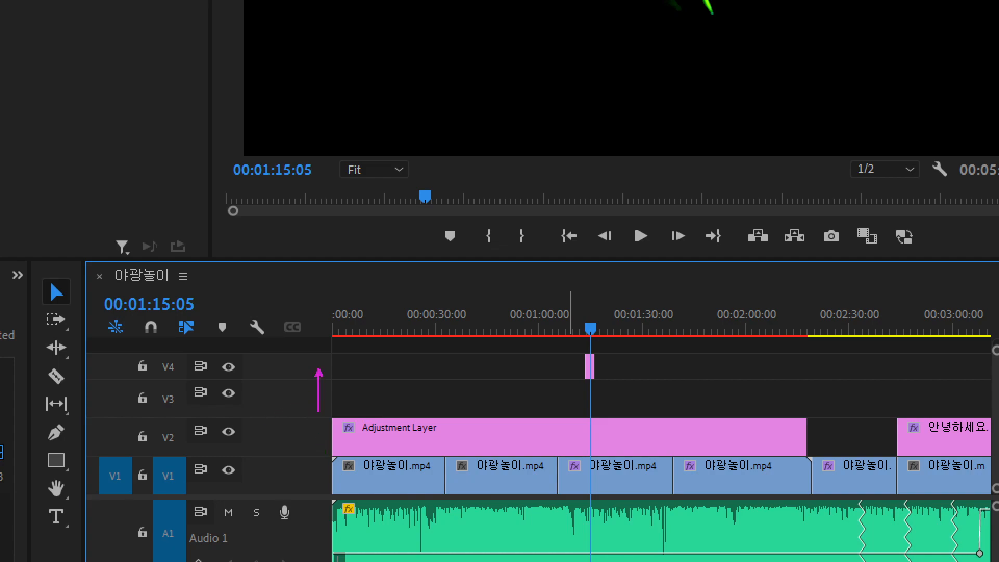
pyautogui.moveTo(295, 348)
pyautogui.mouseDown()
pyautogui.moveTo(603, 409)
pyautogui.moveTo(875, 416)
pyautogui.mouseUp()
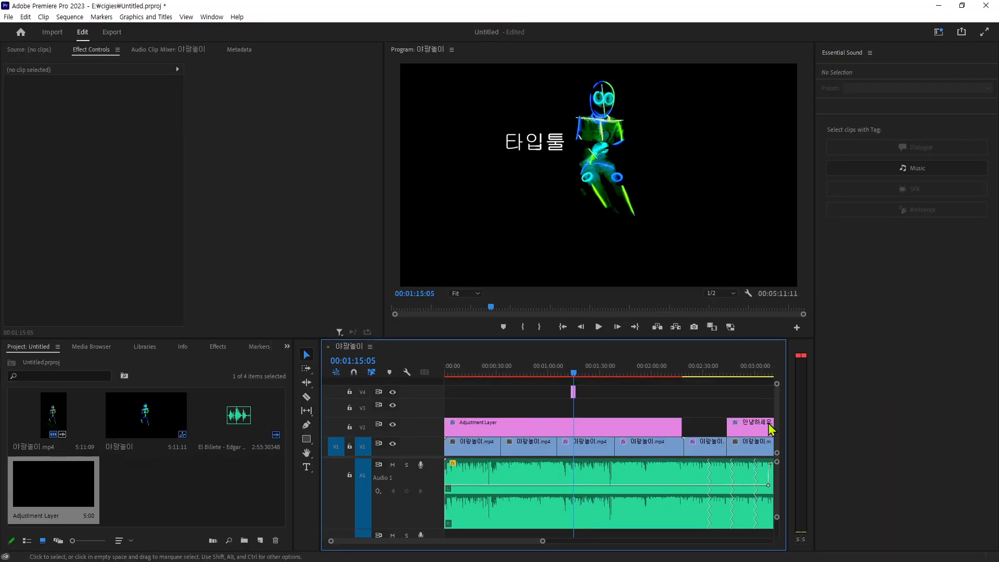
# Step: Return the adjustment layer to V3 and shift the 안녕하세요 title earlier on V2 so it starts under the layer's end
pyautogui.moveTo(754, 434); pyautogui.dragTo(654, 408)
pyautogui.moveTo(573, 374); pyautogui.dragTo(723, 426)
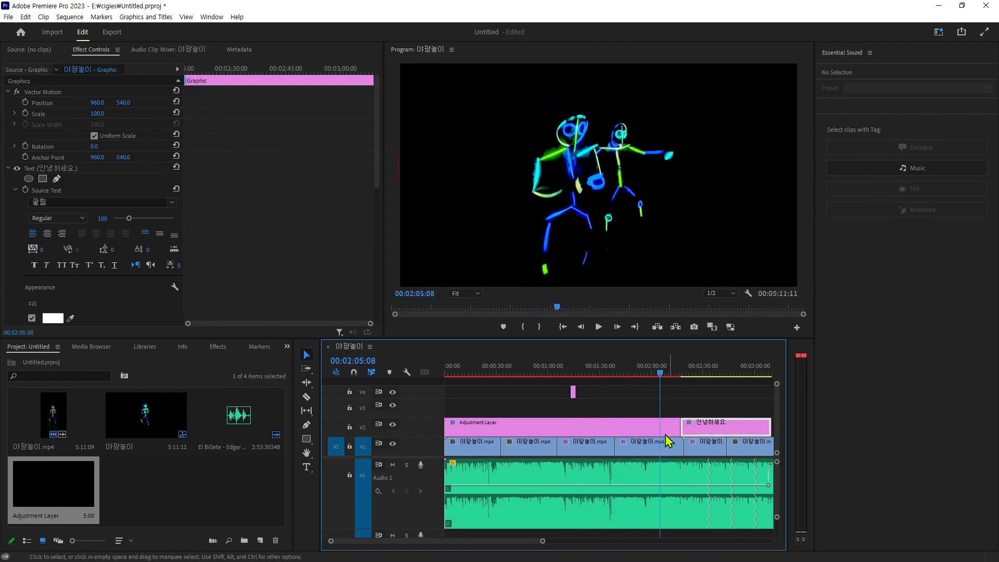
pyautogui.click(645, 437)
pyautogui.moveTo(645, 436); pyautogui.dragTo(648, 411)
pyautogui.moveTo(716, 426); pyautogui.dragTo(691, 426)
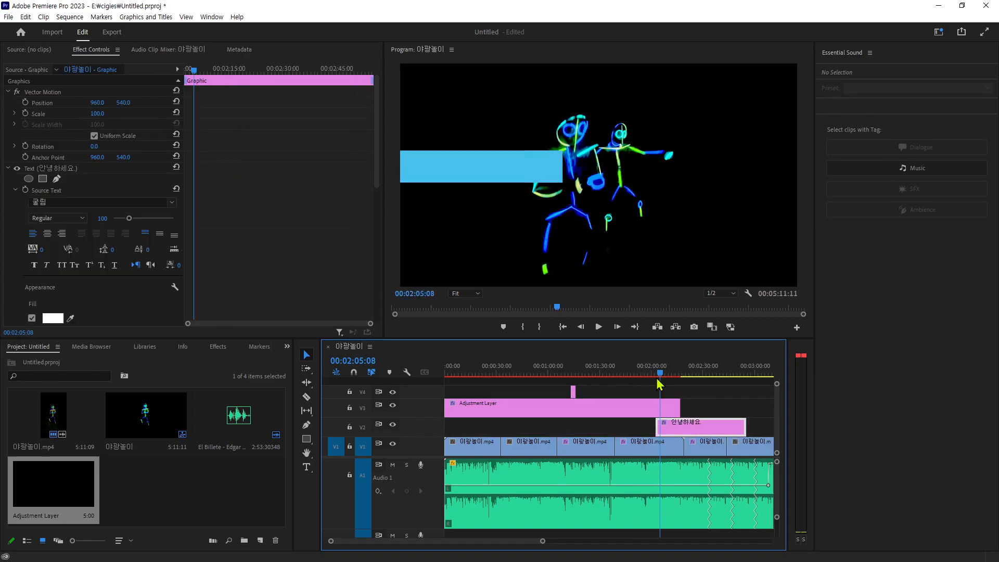
# Step: Scrub across the adjustment layer's end to compare the 안녕하세요 title's colour under the layer and beyond it
pyautogui.moveTo(666, 374); pyautogui.dragTo(701, 374)
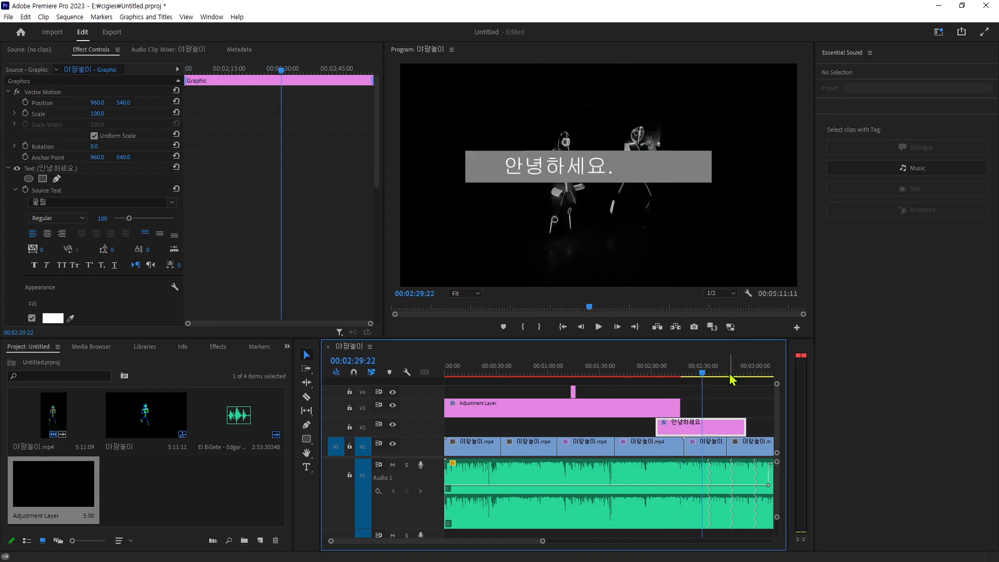
pyautogui.moveTo(704, 375)
pyautogui.mouseDown()
pyautogui.moveTo(715, 375)
pyautogui.moveTo(702, 377)
pyautogui.mouseUp()
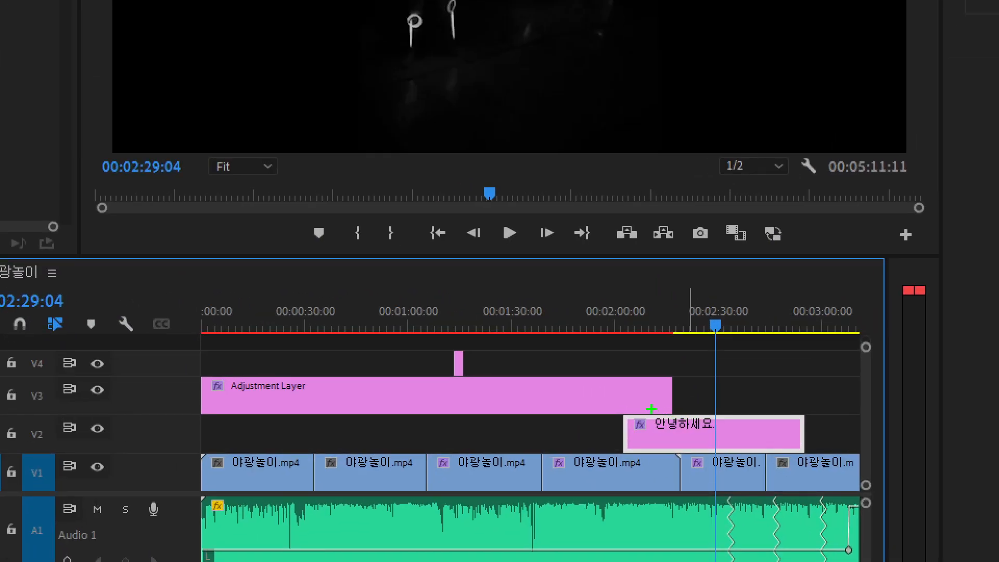
pyautogui.moveTo(626, 376); pyautogui.dragTo(687, 462)
pyautogui.press('Escape')
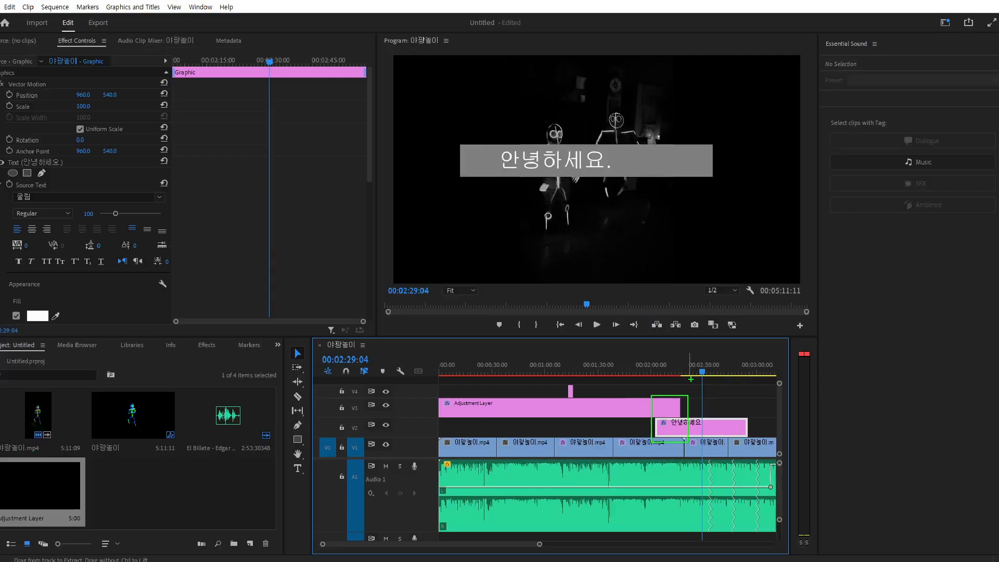
pyautogui.moveTo(703, 378); pyautogui.dragTo(677, 377)
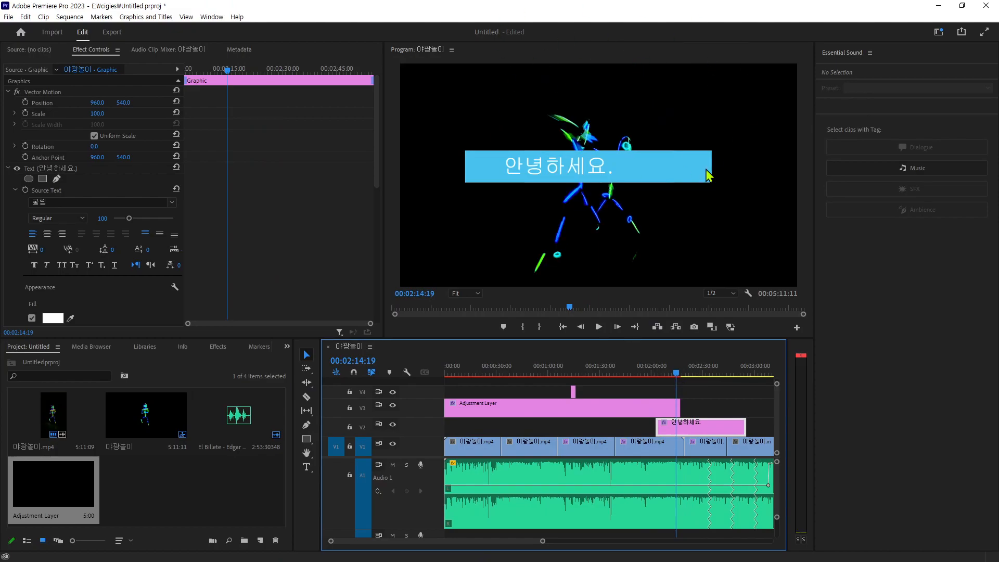
pyautogui.moveTo(677, 377); pyautogui.dragTo(705, 377)
# Step: Place the 안녕하세요 title on V3 above the adjustment layer on V2 and scrub over the overlap to check its colour
pyautogui.moveTo(689, 430); pyautogui.dragTo(723, 412)
pyautogui.moveTo(661, 416); pyautogui.dragTo(651, 426)
pyautogui.moveTo(738, 408); pyautogui.dragTo(667, 375)
pyautogui.click(682, 375)
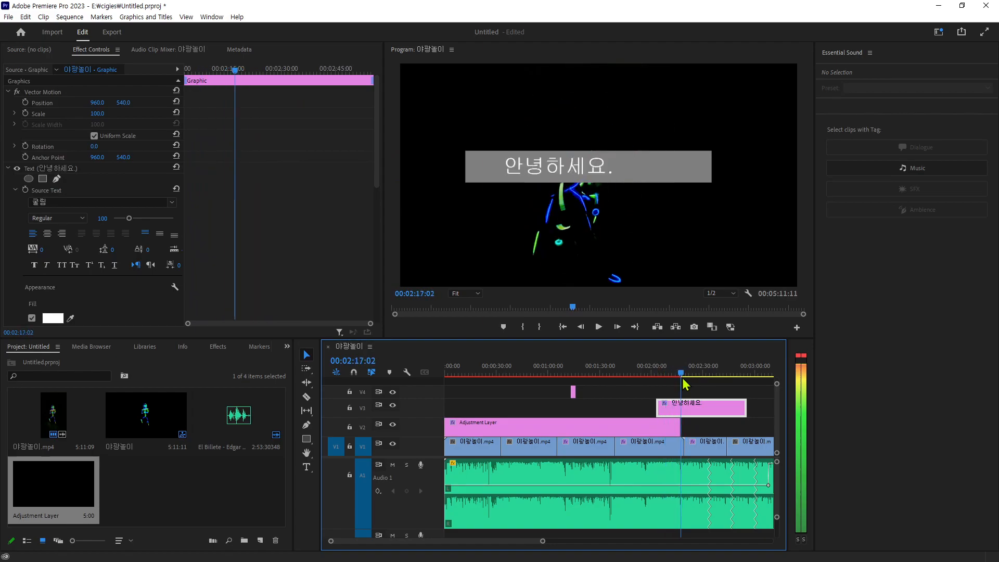
pyautogui.moveTo(683, 378); pyautogui.dragTo(678, 379)
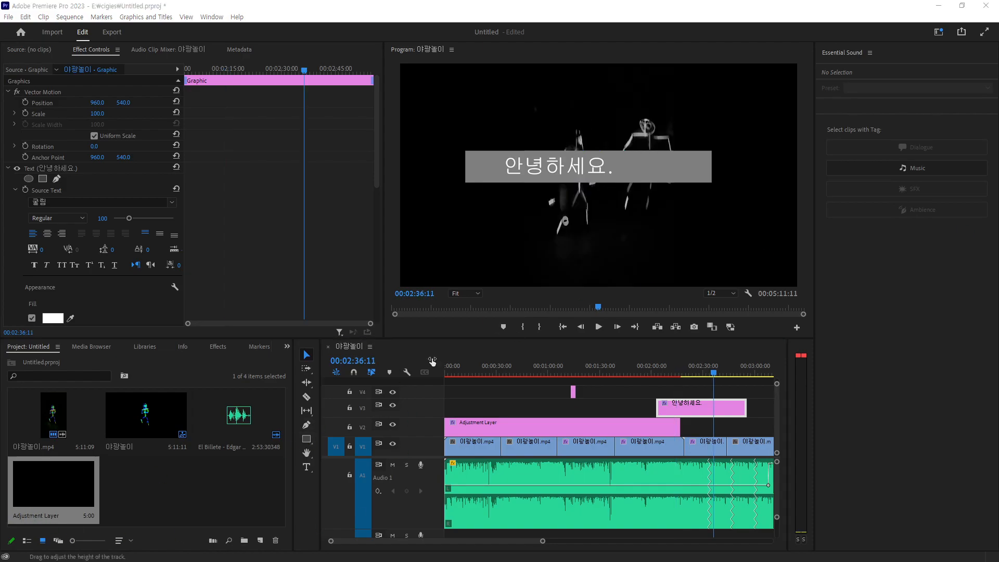
# Step: Inspect the effects on the V2 adjustment layer and select its source item in the project
pyautogui.click(531, 423)
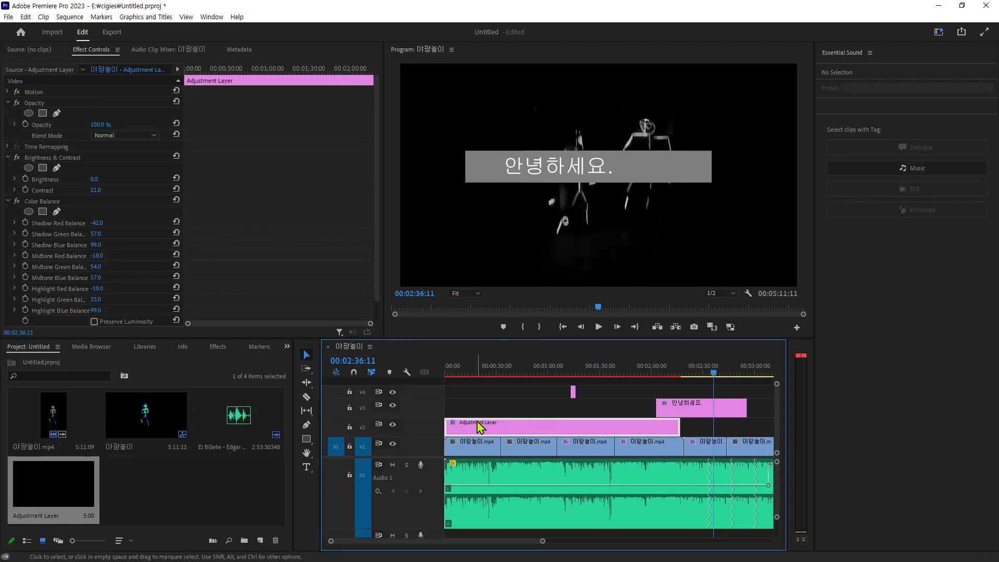
pyautogui.click(42, 498)
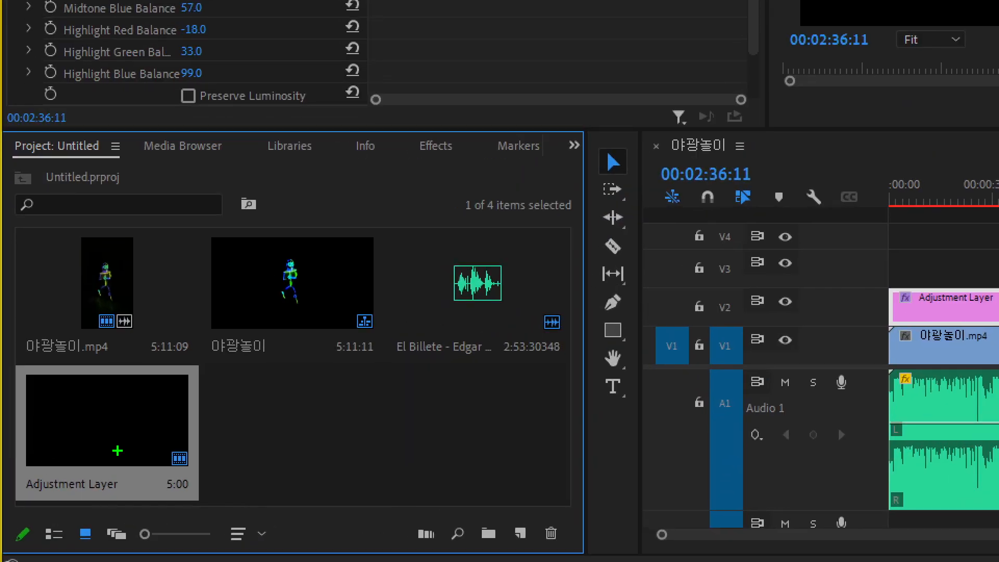
pyautogui.moveTo(64, 520)
pyautogui.mouseDown()
pyautogui.moveTo(8, 506)
pyautogui.moveTo(67, 518)
pyautogui.mouseUp()
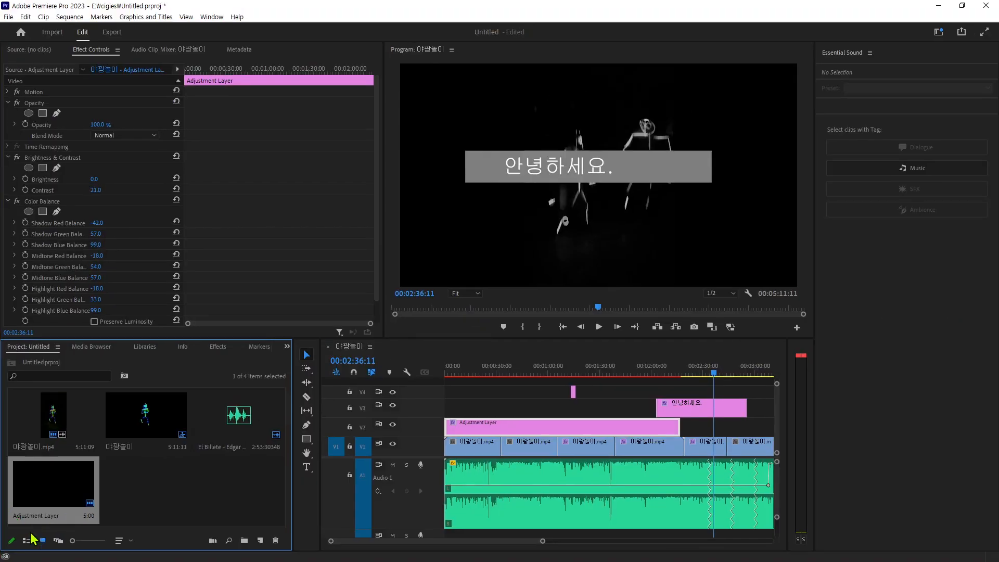
# Step: Rename the adjustment layer item in the project as 집-BC-CB
pyautogui.click(36, 517)
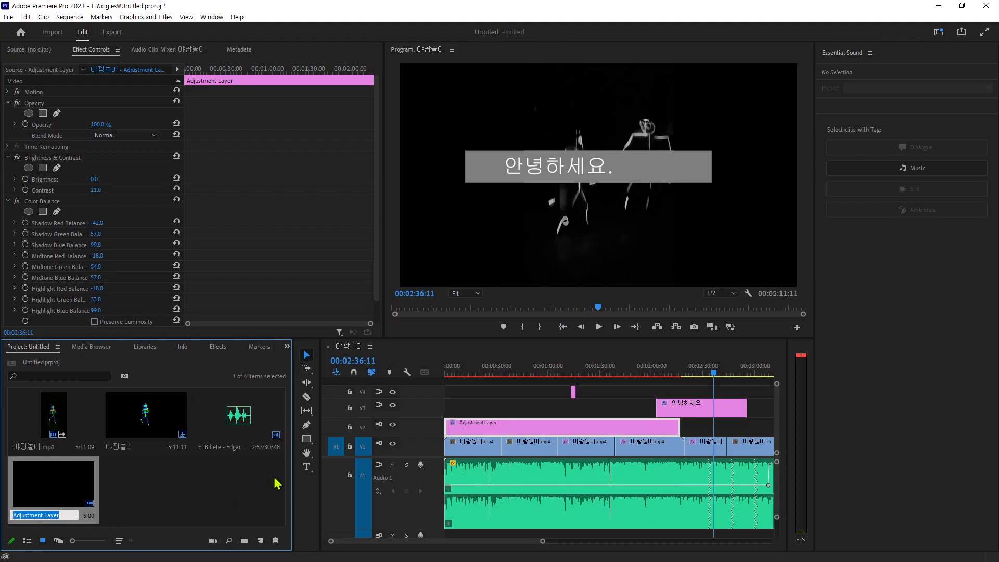
pyautogui.write('시')
pyautogui.write('집')
pyautogui.press('Tab')
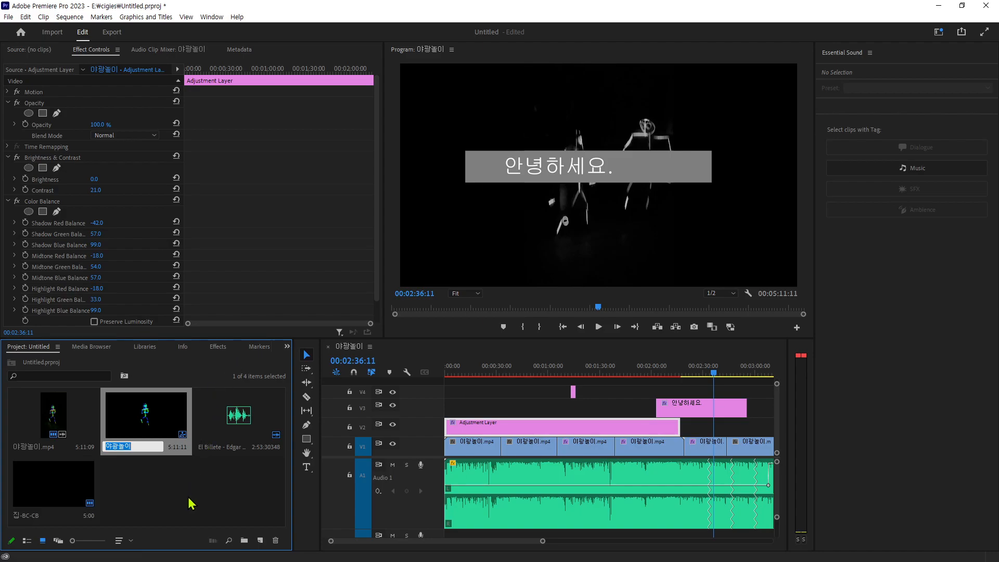
pyautogui.click(191, 503)
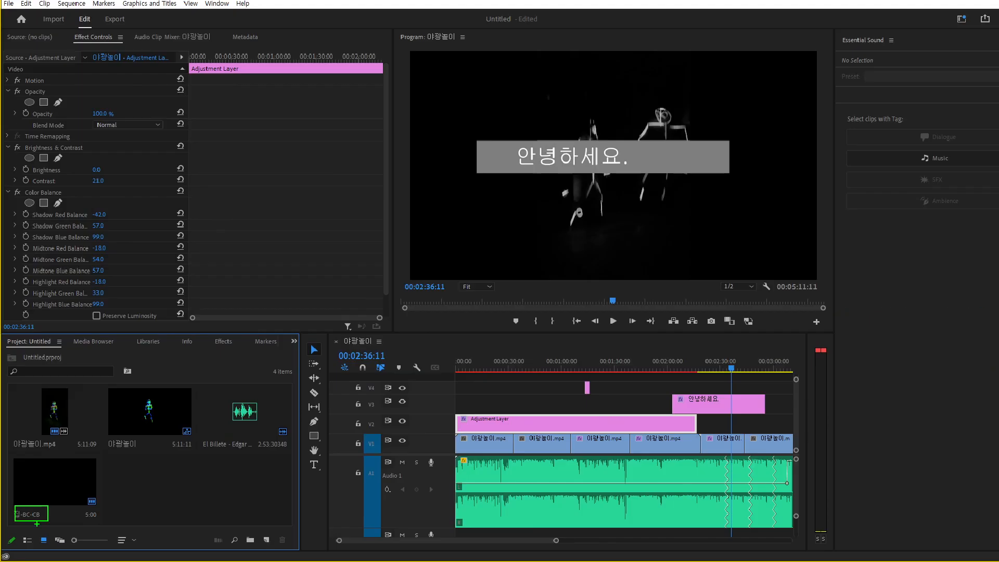
# Step: Replace the BC-CB part of the adjustment layer item's name so it reads 집-밝기-콘트라스트-밸런스
pyautogui.click(34, 517)
pyautogui.click(34, 518)
pyautogui.click(44, 516)
pyautogui.moveTo(45, 516); pyautogui.dragTo(25, 514)
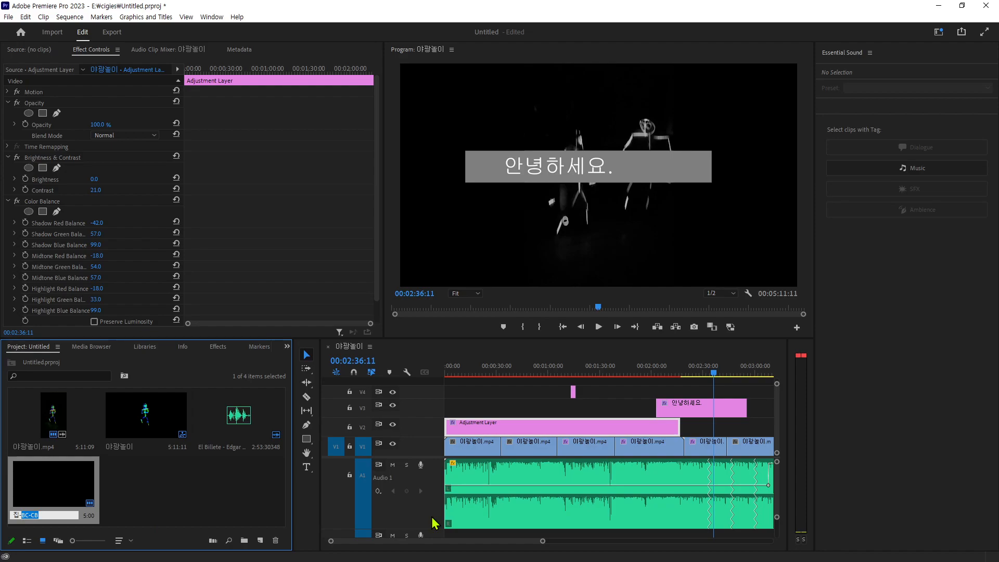
pyautogui.press('BackSpace')
pyautogui.write('밝ㄱ')
pyautogui.write('조')
pyautogui.write('콘트라스트')
pyautogui.write('-밸런')
pyautogui.write('스')
pyautogui.press('Return')
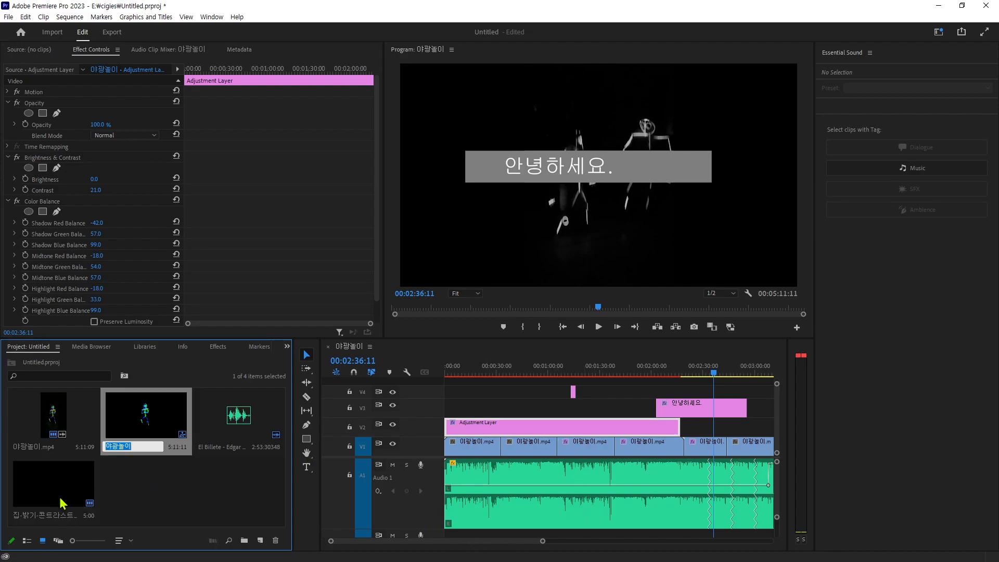
# Step: Replace the old adjustment layer on V2 with the renamed 집-밝기-콘트라스트-밸런스 item, spanning the first four clips, and select it
pyautogui.click(41, 495)
pyautogui.click(493, 425)
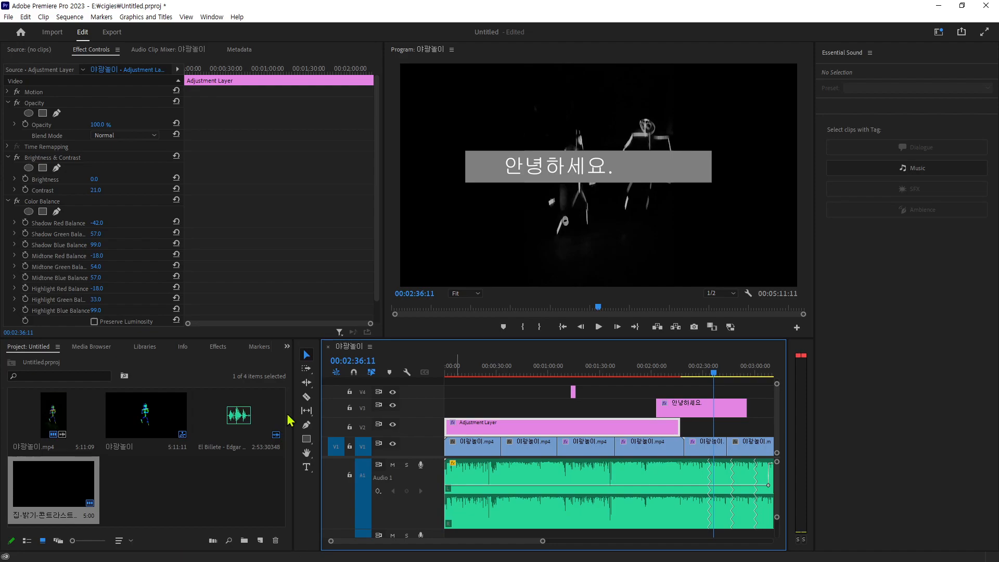
pyautogui.moveTo(48, 486); pyautogui.dragTo(681, 453)
pyautogui.press('Delete')
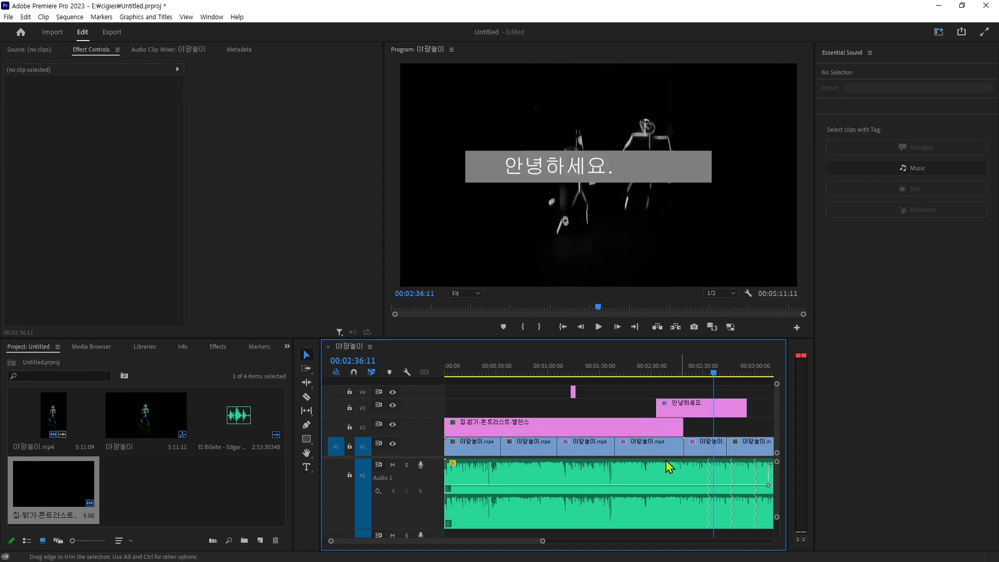
pyautogui.click(483, 427)
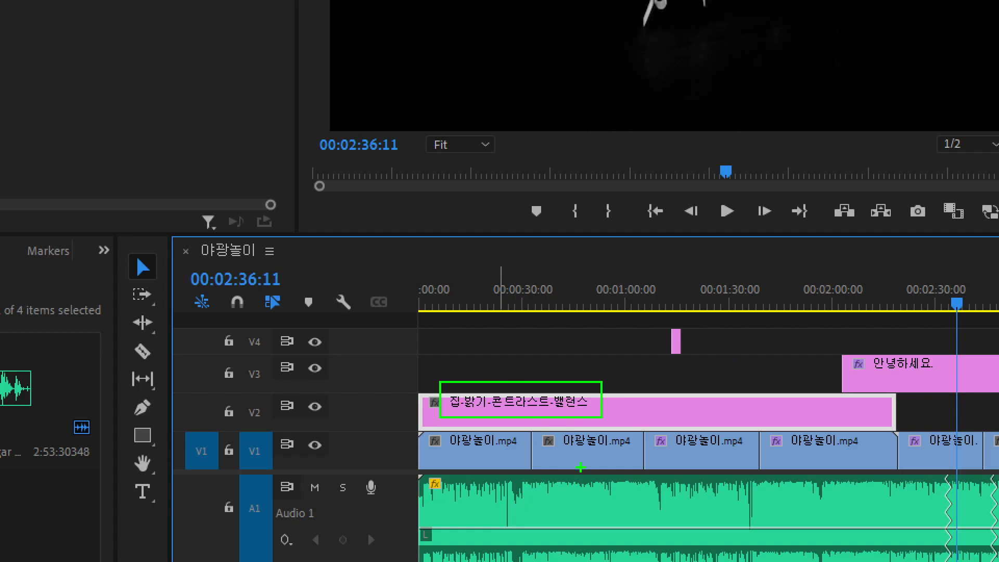
pyautogui.press('Escape')
# Step: Duplicate the 집-밝기-콘트라스트-밸런스 adjustment layer item in the project
pyautogui.click(46, 501)
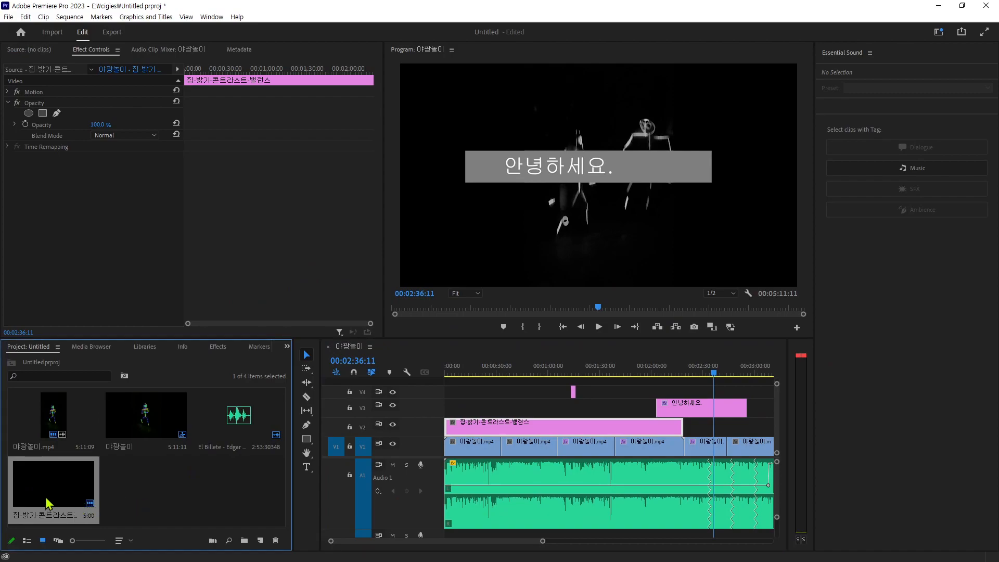
pyautogui.click(190, 479)
pyautogui.click(77, 487)
pyautogui.hotkey('ctrl', 'v')
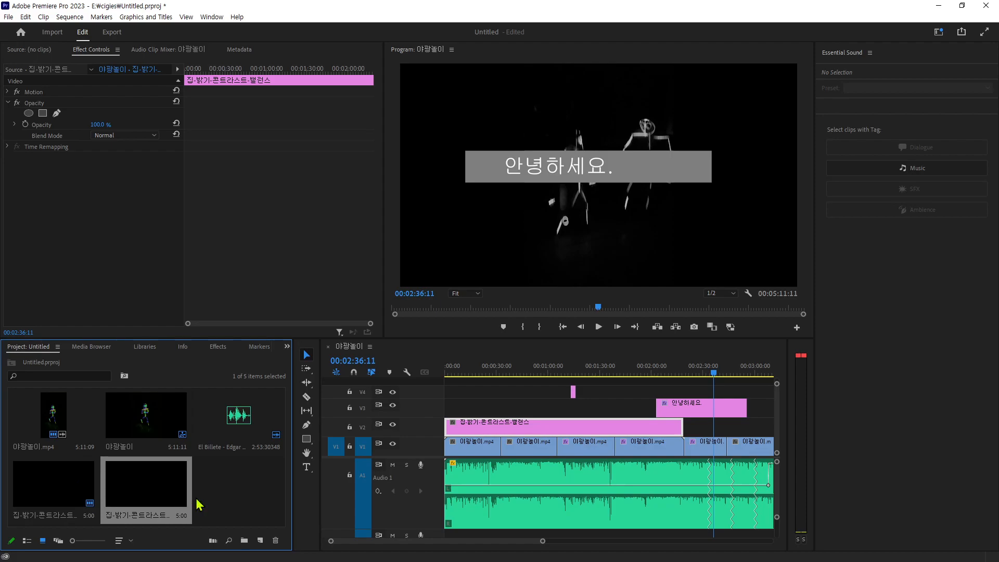
pyautogui.click(219, 495)
# Step: Rename the duplicated adjustment layer item as 실외-밝기-콘트라스트-밸런스
pyautogui.click(134, 521)
pyautogui.click(133, 515)
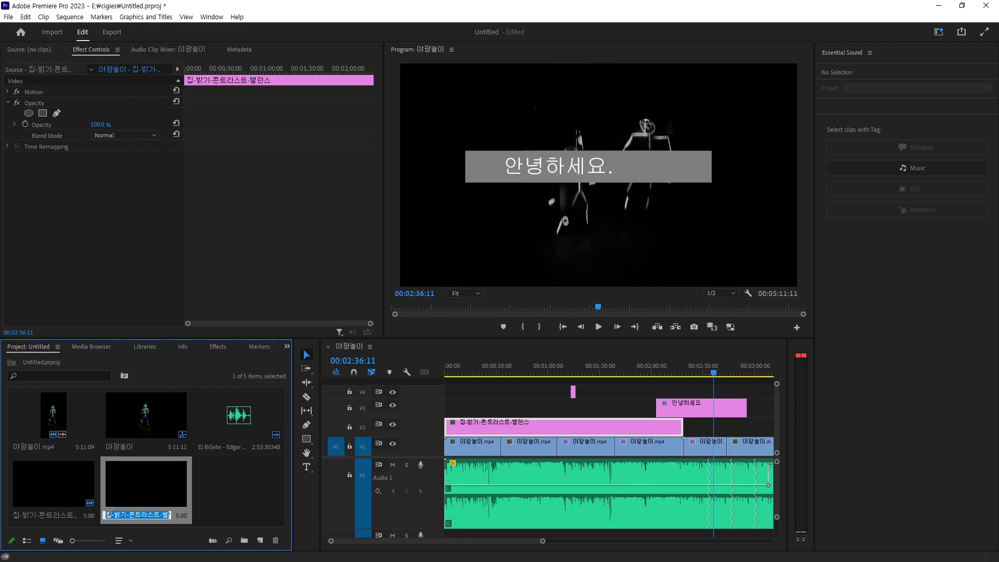
pyautogui.click(110, 511)
pyautogui.write('시')
pyautogui.write('외')
pyautogui.press('Tab')
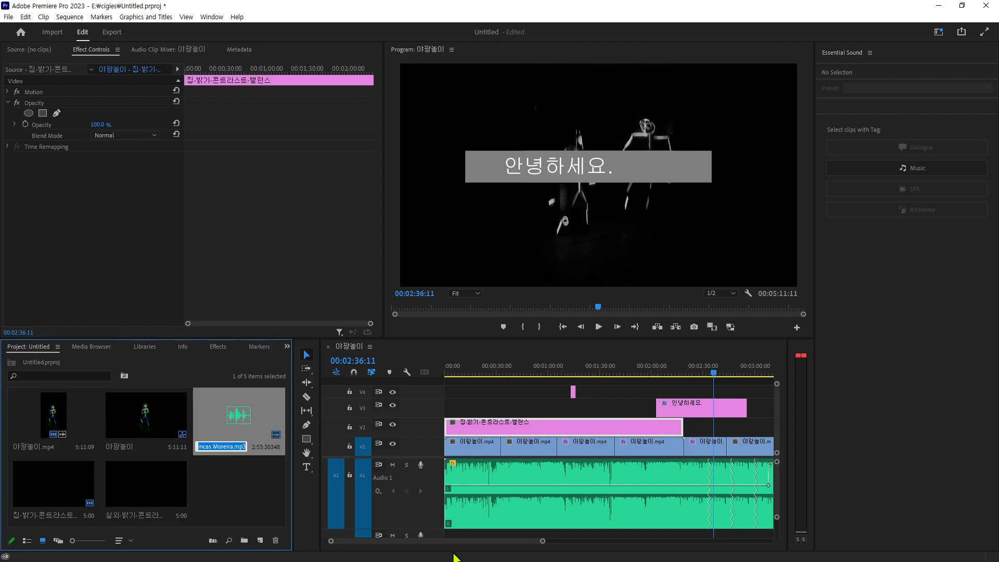
pyautogui.click(147, 515)
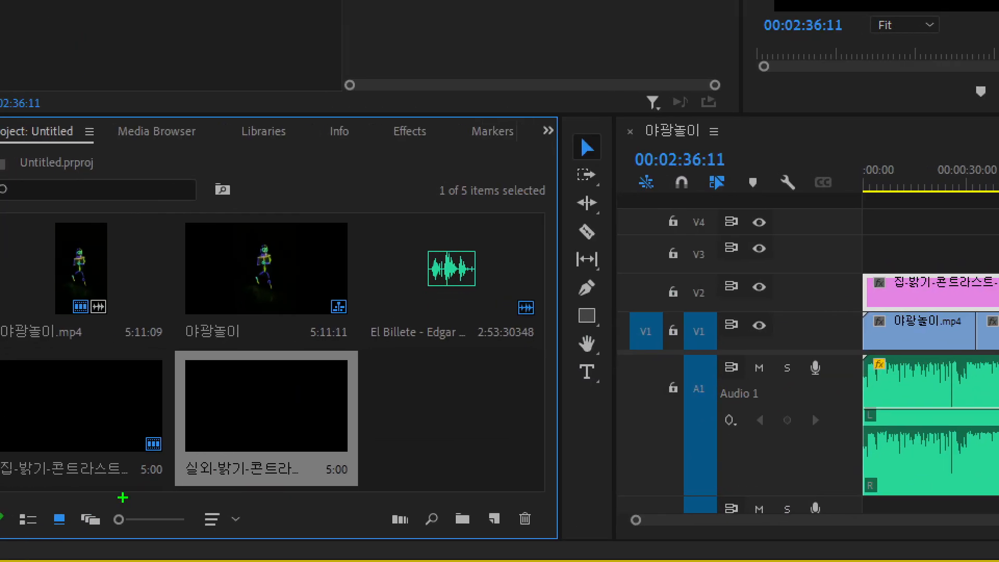
pyautogui.moveTo(122, 475)
pyautogui.mouseDown()
pyautogui.moveTo(40, 377)
pyautogui.moveTo(98, 466)
pyautogui.mouseUp()
pyautogui.moveTo(69, 413)
pyautogui.mouseDown()
pyautogui.moveTo(111, 401)
pyautogui.moveTo(286, 412)
pyautogui.mouseUp()
pyautogui.moveTo(284, 373)
pyautogui.mouseDown()
pyautogui.moveTo(314, 410)
pyautogui.moveTo(237, 421)
pyautogui.mouseUp()
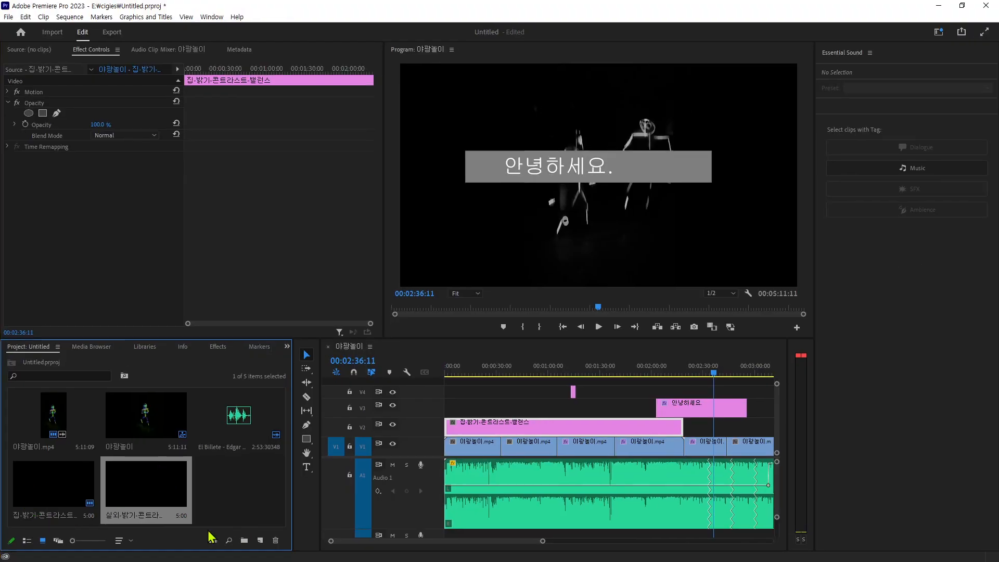
pyautogui.click(429, 429)
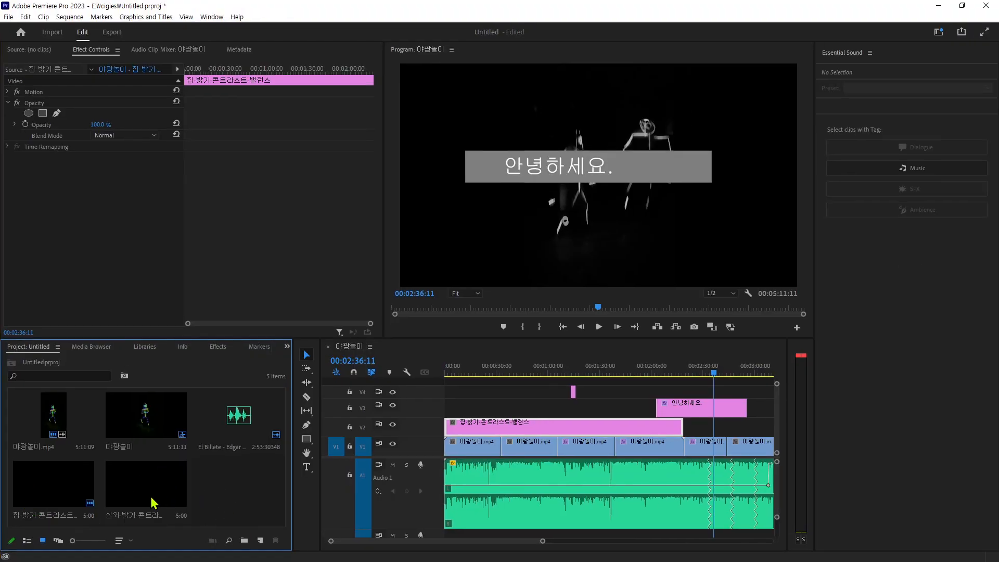
# Step: Place the 실외-밝기-콘트라스트-밸런스 adjustment layer on V2 after the first layer and stretch it over the later clips
pyautogui.moveTo(546, 545); pyautogui.dragTo(600, 553)
pyautogui.moveTo(140, 495); pyautogui.dragTo(691, 428)
pyautogui.moveTo(621, 542); pyautogui.dragTo(575, 546)
pyautogui.click(666, 435)
pyautogui.click(652, 374)
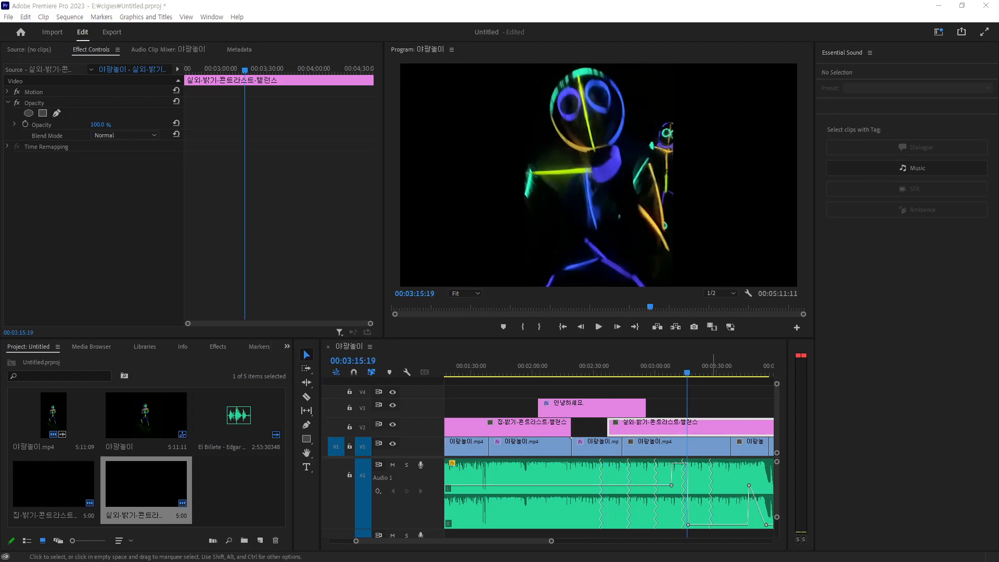
# Step: Delete the 실외-밝기-콘트라스트-밸런스 adjustment layer from V2 and its source item from the project
pyautogui.moveTo(652, 382); pyautogui.dragTo(466, 384)
pyautogui.press('Delete')
pyautogui.click(170, 480)
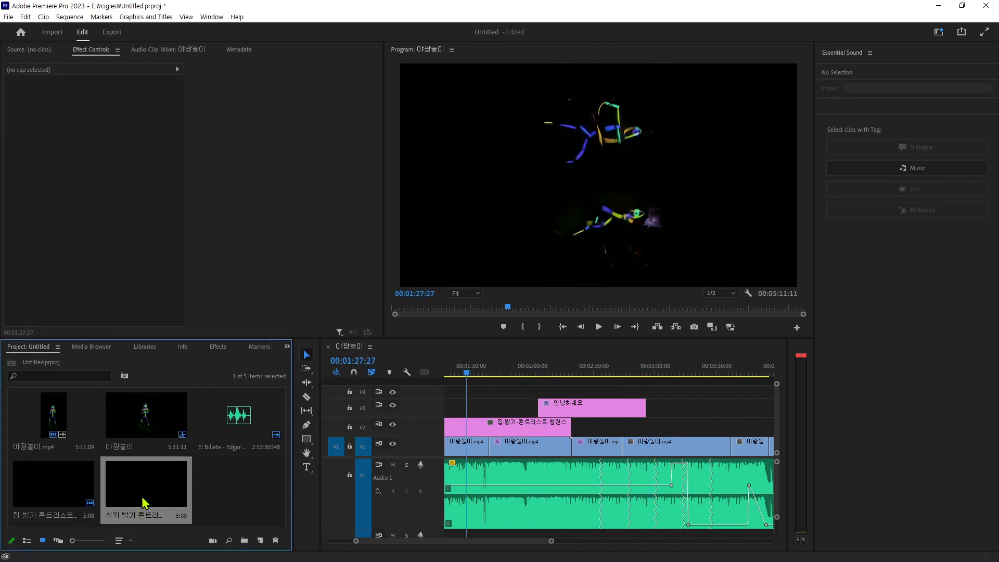
pyautogui.press('Delete')
# Step: Remove the 집 prefix from the remaining adjustment layer item in the project, renaming it 밝기-콘트라스트-밸런스
pyautogui.click(50, 498)
pyautogui.click(554, 427)
pyautogui.moveTo(467, 373); pyautogui.dragTo(545, 426)
pyautogui.moveTo(526, 541); pyautogui.dragTo(677, 551)
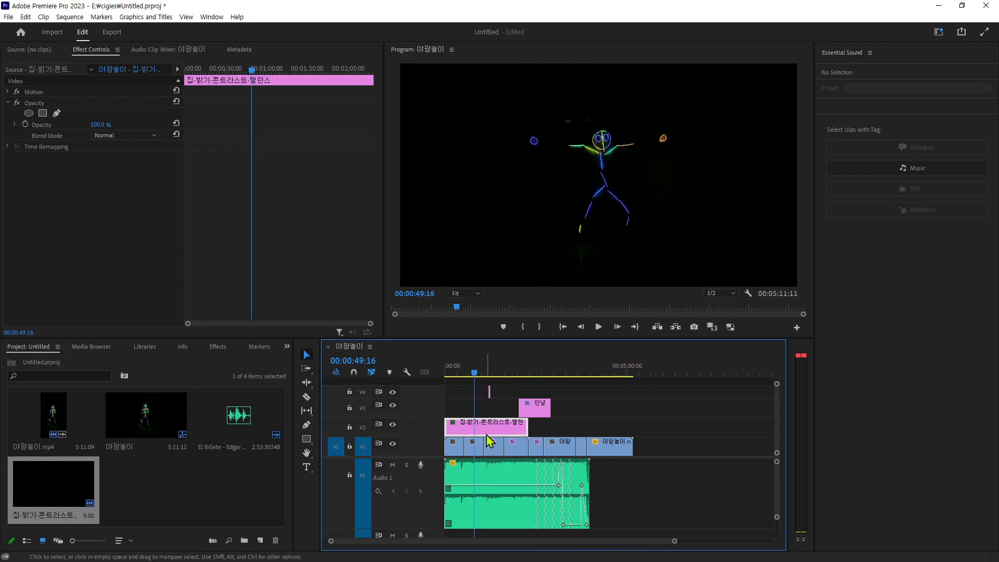
pyautogui.click(45, 496)
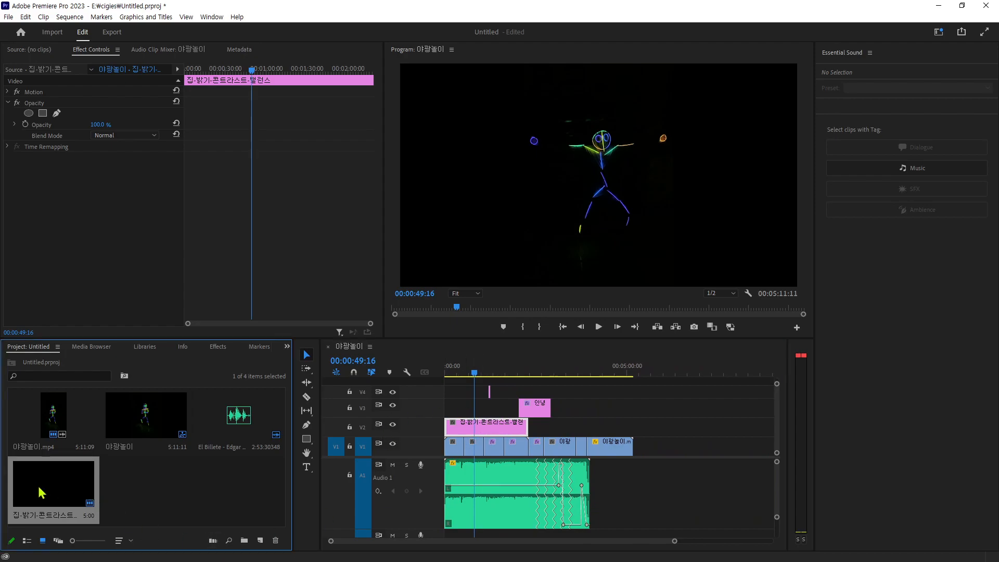
pyautogui.click(44, 516)
pyautogui.moveTo(31, 515); pyautogui.dragTo(10, 516)
pyautogui.click(24, 516)
pyautogui.press('BackSpace')
pyautogui.press('BackSpace')
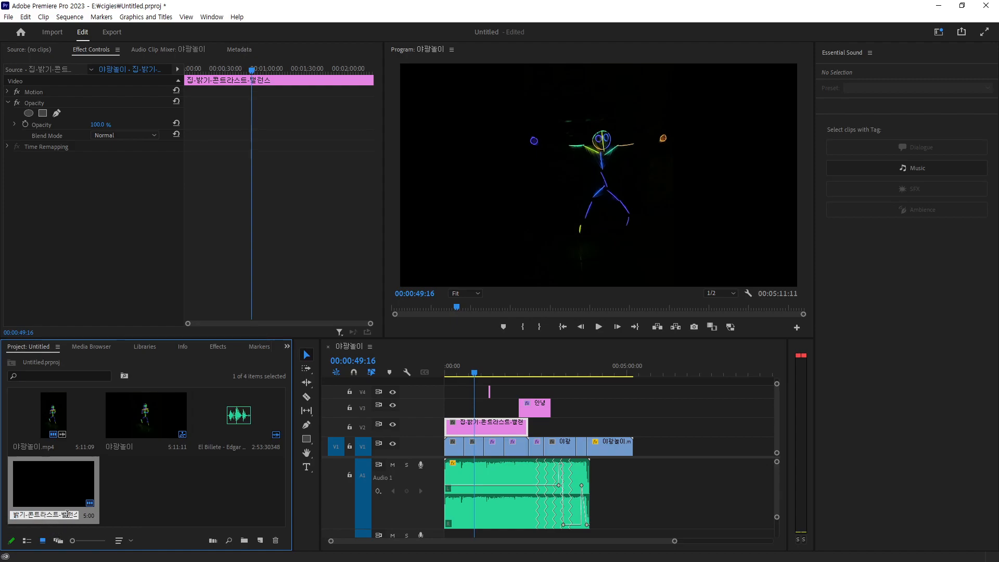
pyautogui.click(172, 512)
# Step: Place the 밝기-콘트라스트-밸런스 adjustment layer on V2 after the first layer, extend it to the footage's end and scrub beneath it
pyautogui.moveTo(68, 504); pyautogui.dragTo(586, 427)
pyautogui.moveTo(639, 432); pyautogui.dragTo(638, 432)
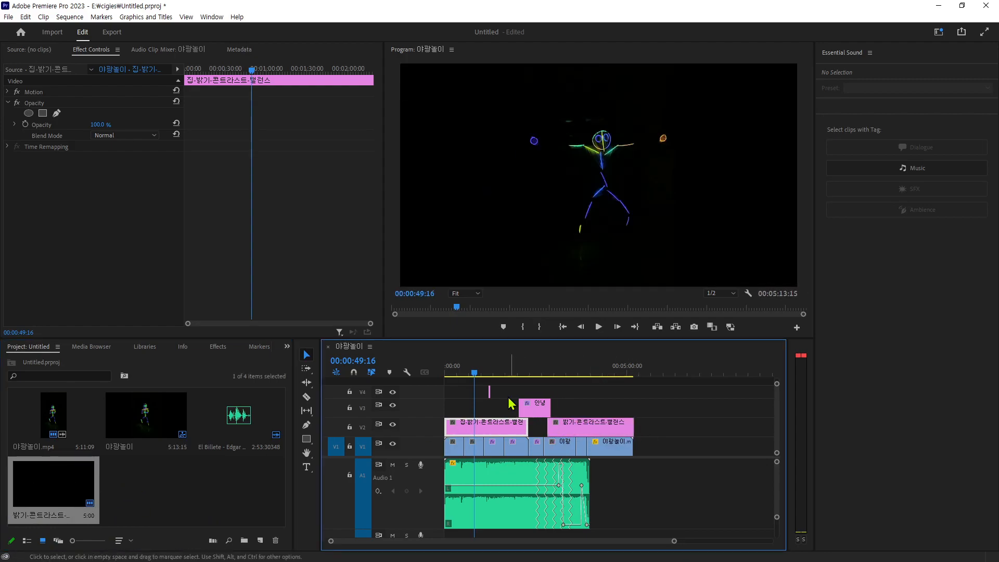
pyautogui.moveTo(475, 374); pyautogui.dragTo(581, 393)
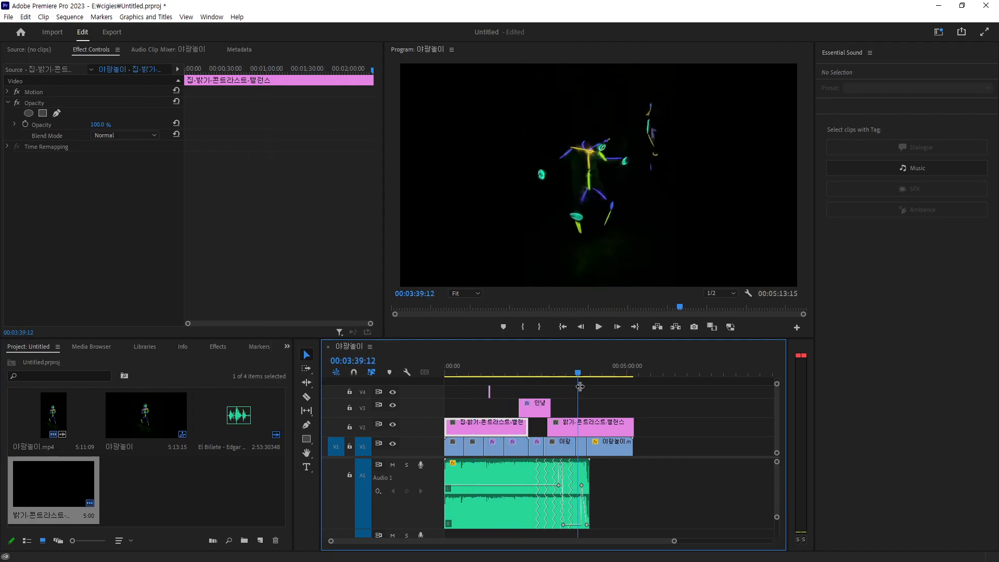
# Step: Compare the effects of the two V2 adjustment layers and view their shared source item in the Source Monitor
pyautogui.click(586, 423)
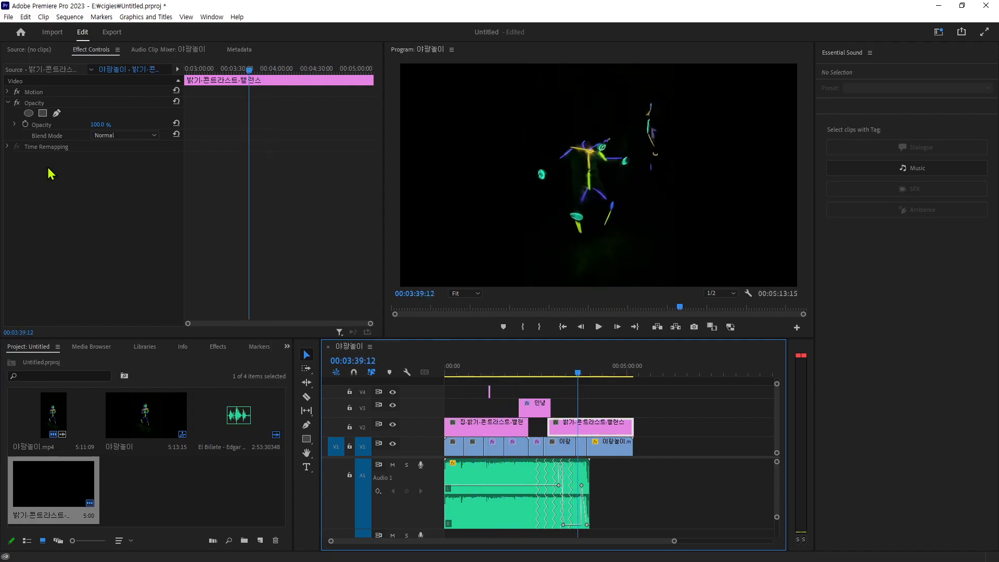
pyautogui.click(497, 431)
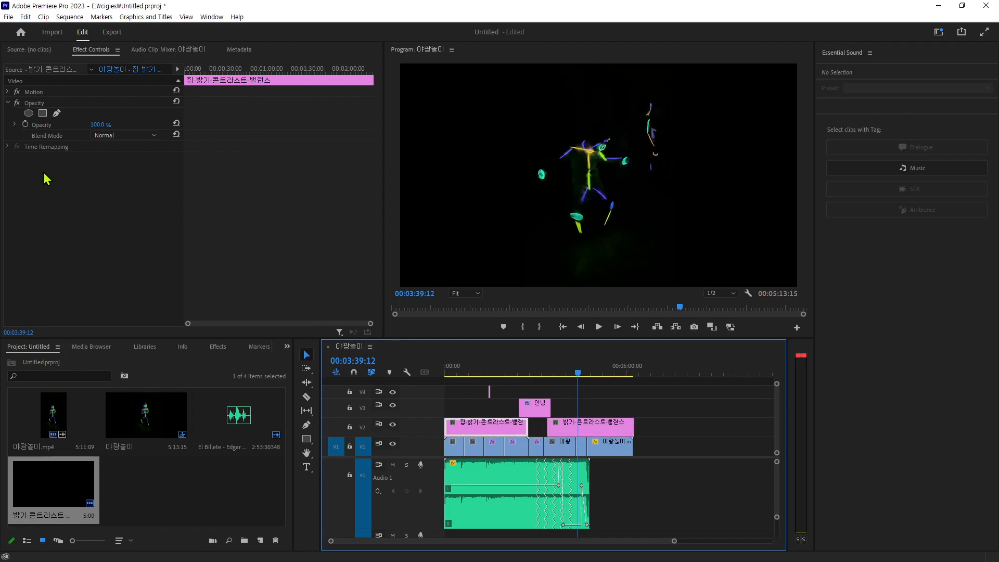
pyautogui.moveTo(578, 373)
pyautogui.mouseDown()
pyautogui.moveTo(493, 392)
pyautogui.moveTo(566, 387)
pyautogui.mouseUp()
pyautogui.click(34, 69)
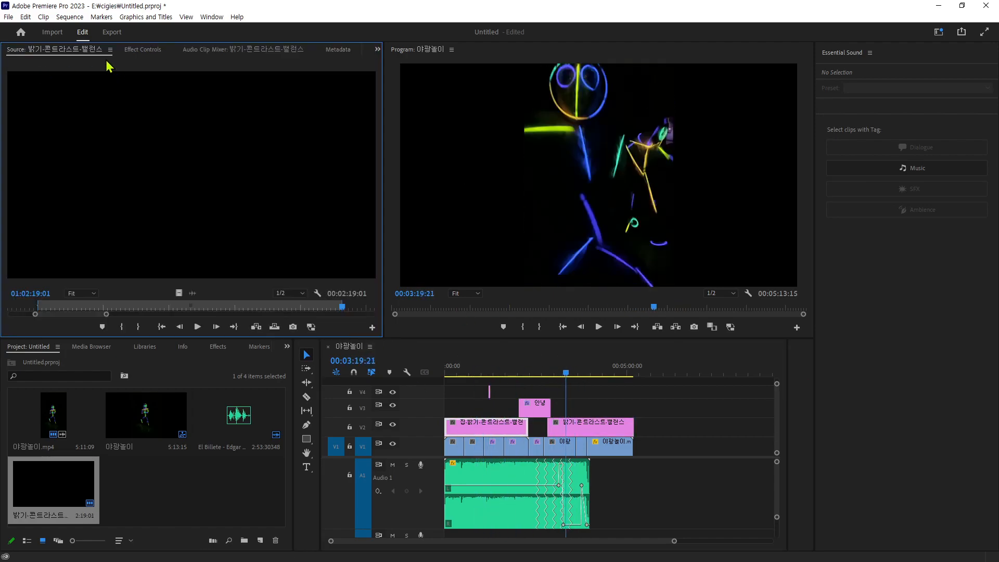
pyautogui.click(275, 52)
pyautogui.click(81, 52)
pyautogui.moveTo(565, 373); pyautogui.dragTo(495, 380)
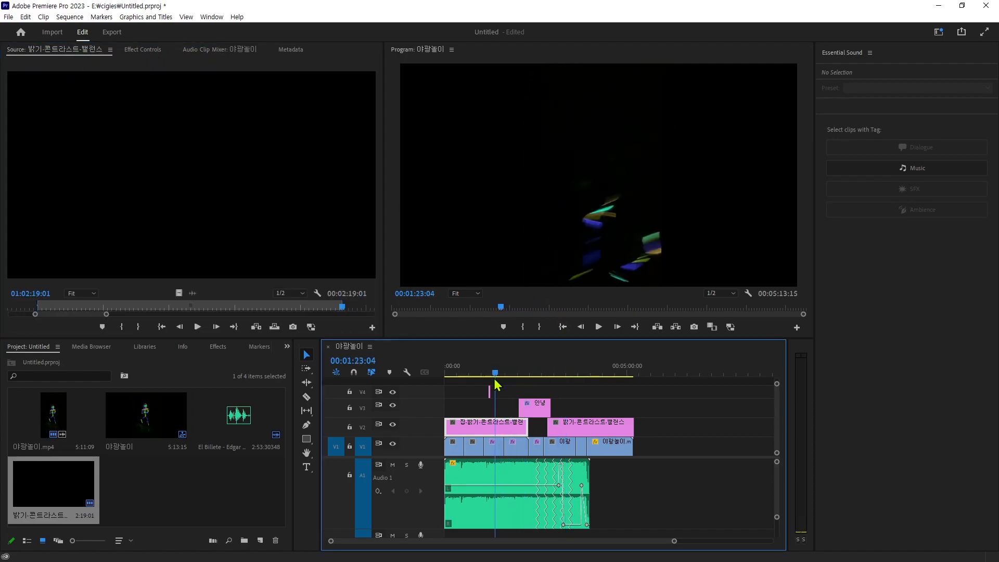
pyautogui.click(150, 51)
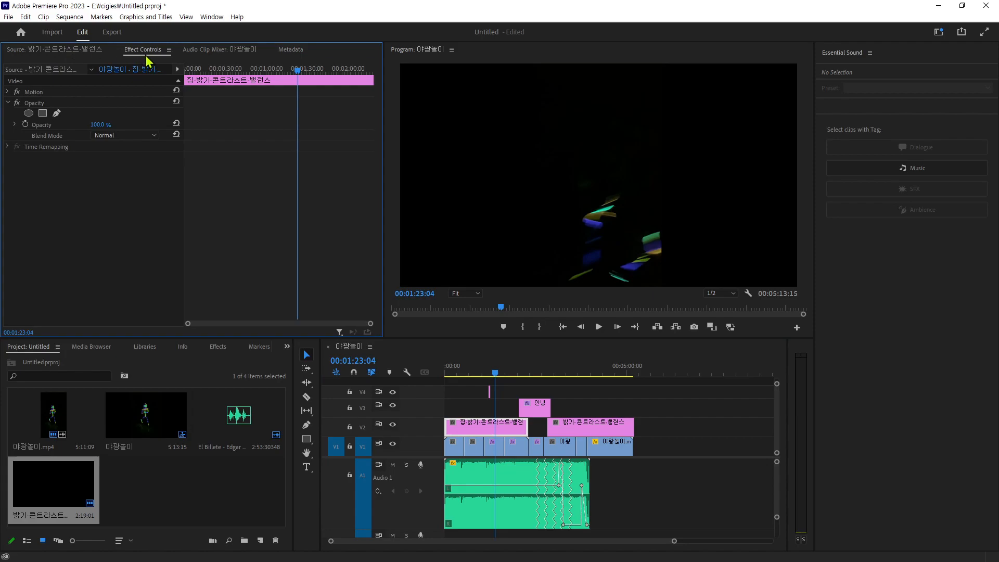
# Step: Alternate between the two V2 adjustment layers to compare their names and effects, then scrub the footage under the first
pyautogui.click(488, 427)
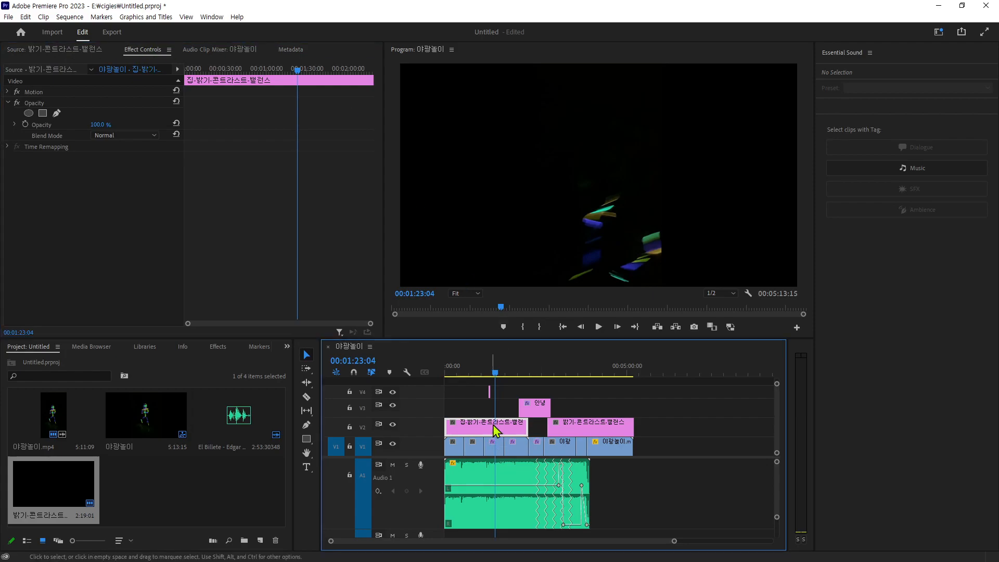
pyautogui.click(542, 413)
pyautogui.click(478, 431)
pyautogui.click(587, 429)
pyautogui.click(467, 429)
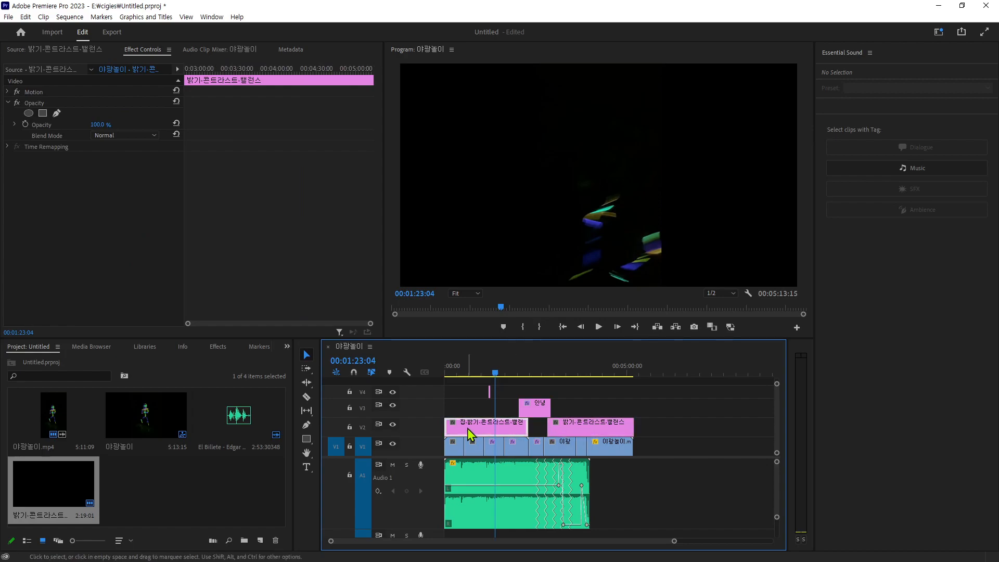
pyautogui.moveTo(490, 376)
pyautogui.mouseDown()
pyautogui.moveTo(434, 382)
pyautogui.moveTo(473, 384)
pyautogui.mouseUp()
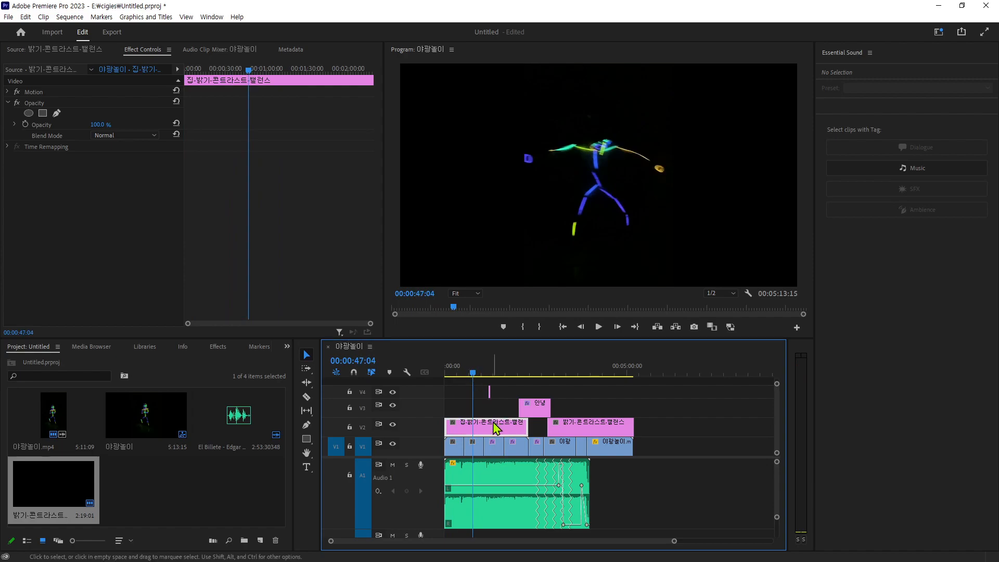
# Step: Re-enable Brightness & Contrast and Color Balance on the fourth V1 clip
pyautogui.click(514, 445)
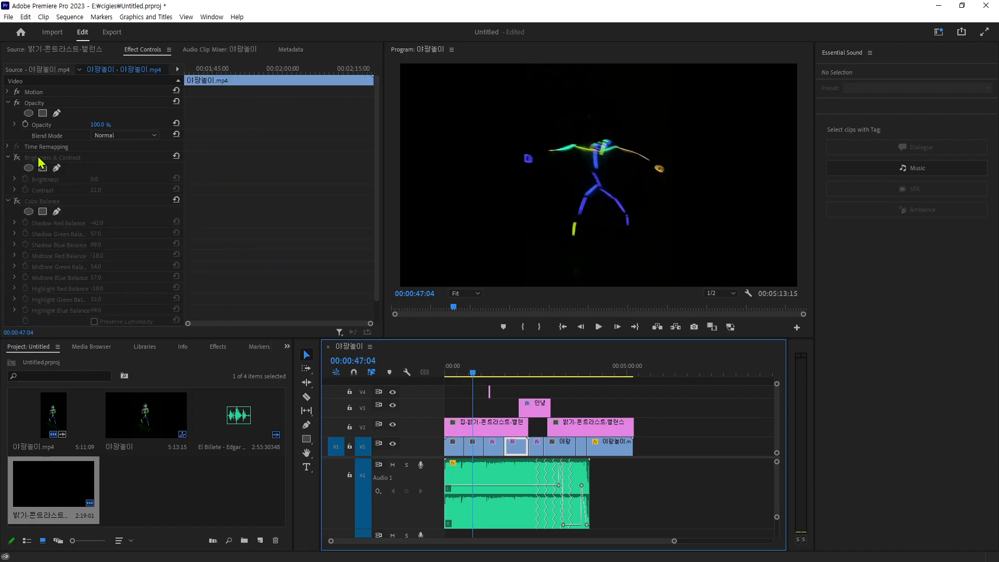
pyautogui.click(17, 157)
pyautogui.click(17, 201)
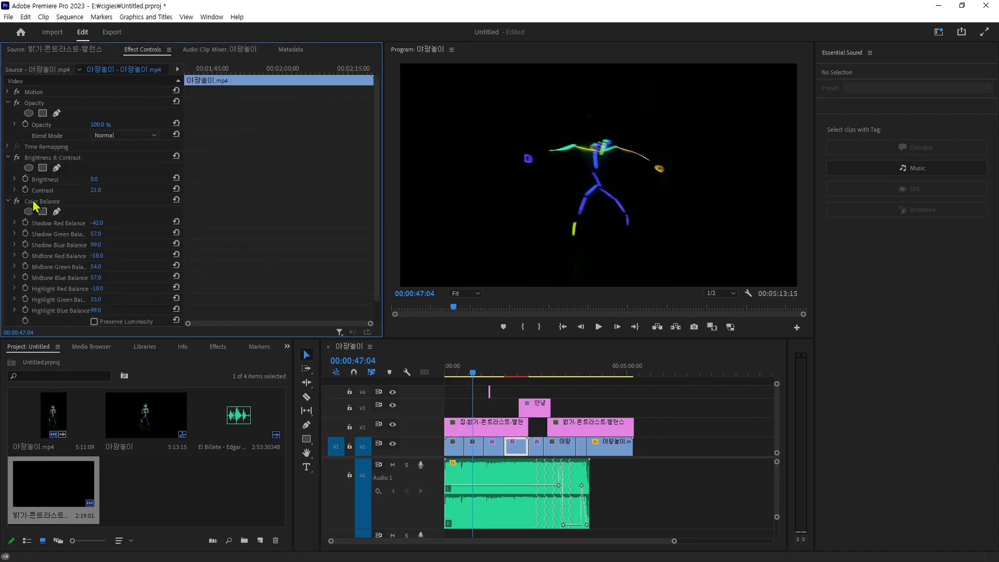
# Step: Copy Brightness & Contrast and Color Balance from the fourth V1 clip onto the first V2 adjustment layer
pyautogui.click(59, 158)
pyautogui.keyDown('ctrl'); pyautogui.click(54, 202); pyautogui.keyUp('ctrl')
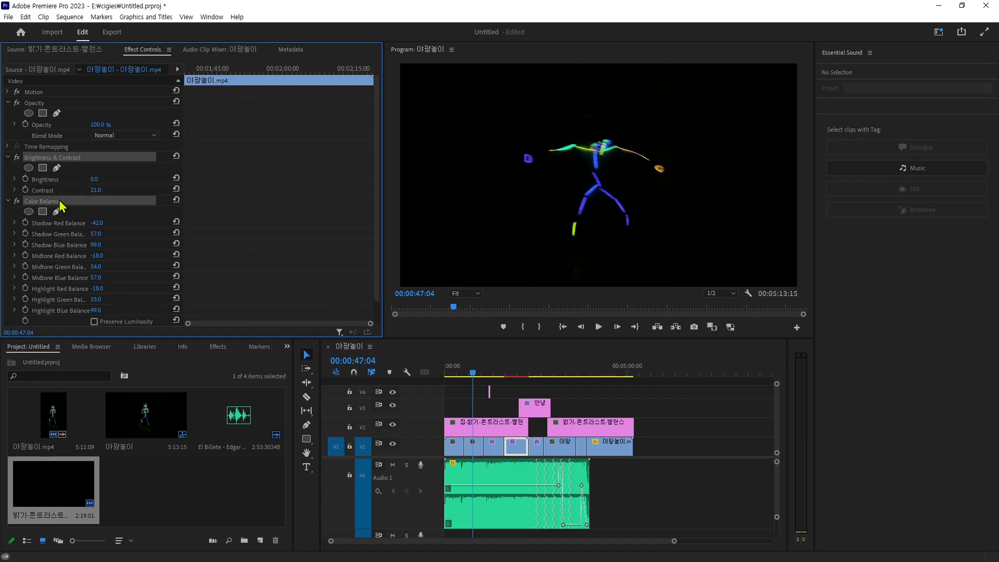
pyautogui.click(488, 426)
pyautogui.click(64, 226)
pyautogui.hotkey('ctrl', 'v')
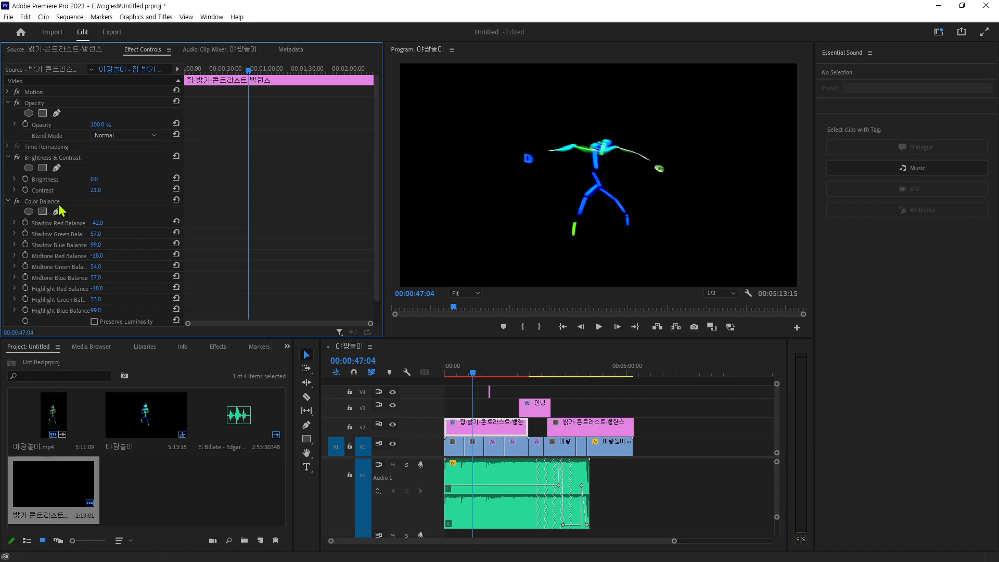
# Step: Inspect the effects pasted on the first V2 adjustment layer and compare them with the second layer's effects
pyautogui.click(62, 202)
pyautogui.click(67, 161)
pyautogui.click(67, 202)
pyautogui.click(60, 162)
pyautogui.click(588, 423)
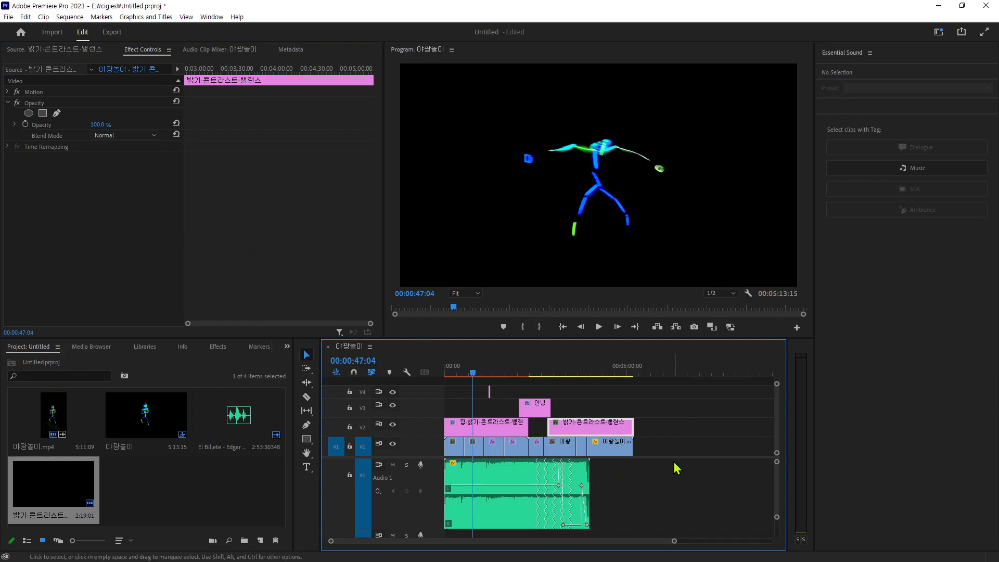
# Step: Replace the second V2 adjustment layer with a copy of the first, placed above the later V1 clips
pyautogui.press('Delete')
pyautogui.click(480, 424)
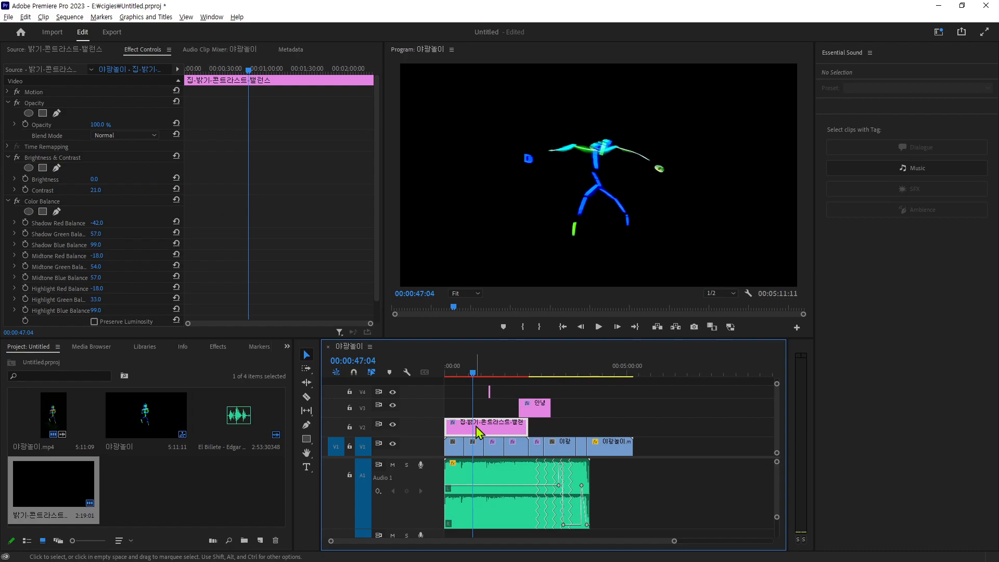
pyautogui.moveTo(483, 426); pyautogui.dragTo(586, 429)
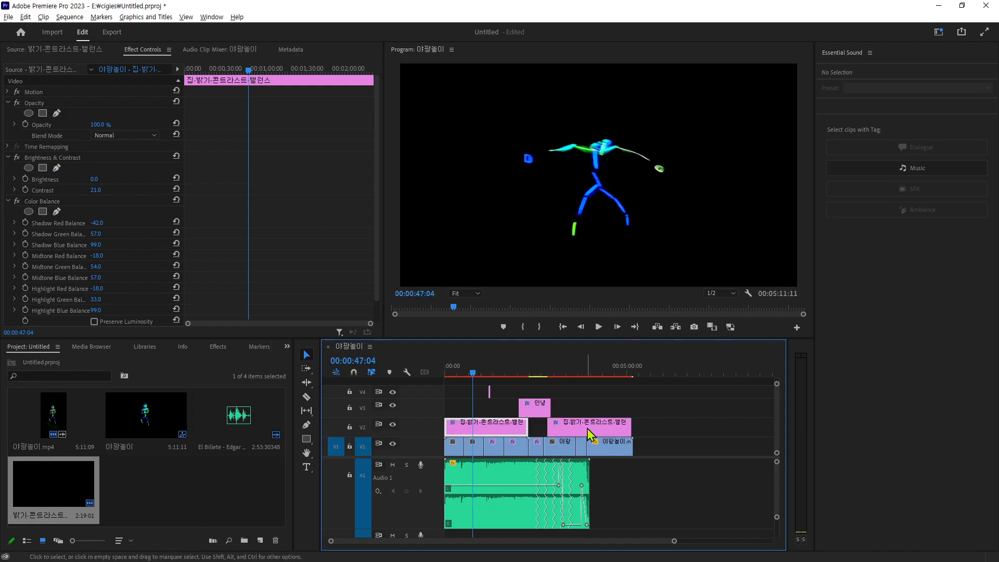
# Step: Set the copied adjustment layer's Contrast to -18 and its Midtone Blue Balance to 100
pyautogui.moveTo(481, 375); pyautogui.dragTo(597, 448)
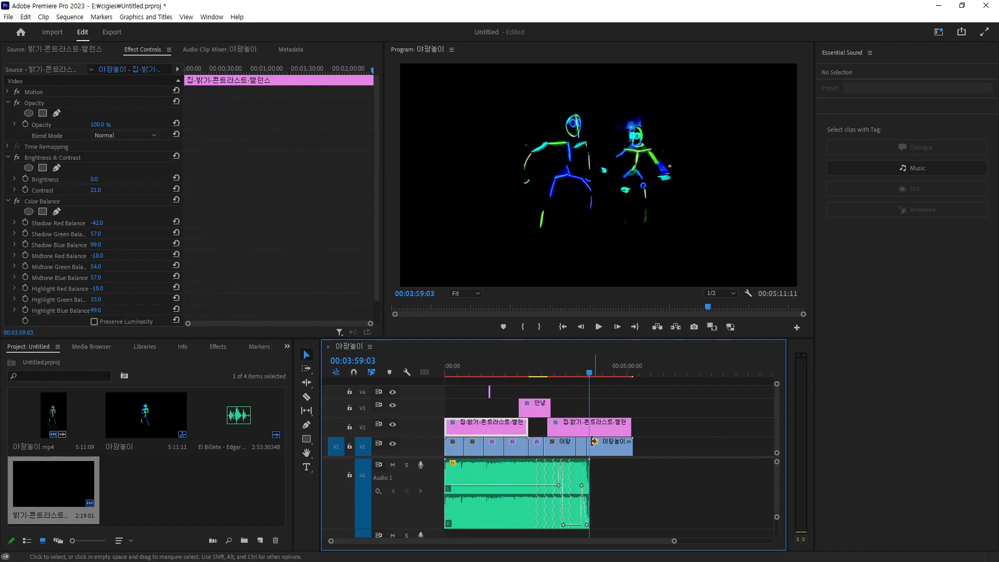
pyautogui.click(597, 428)
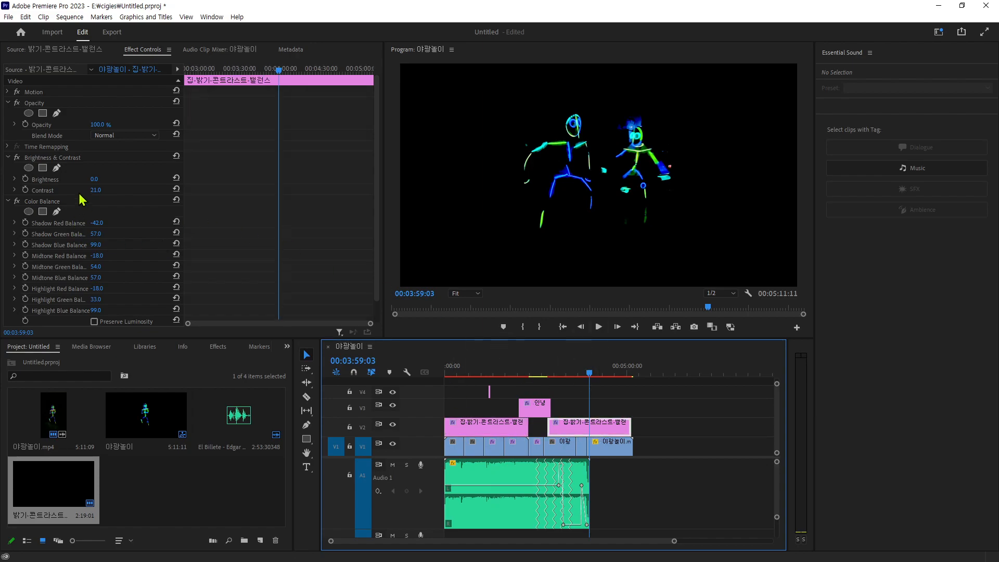
pyautogui.moveTo(95, 192); pyautogui.dragTo(86, 192)
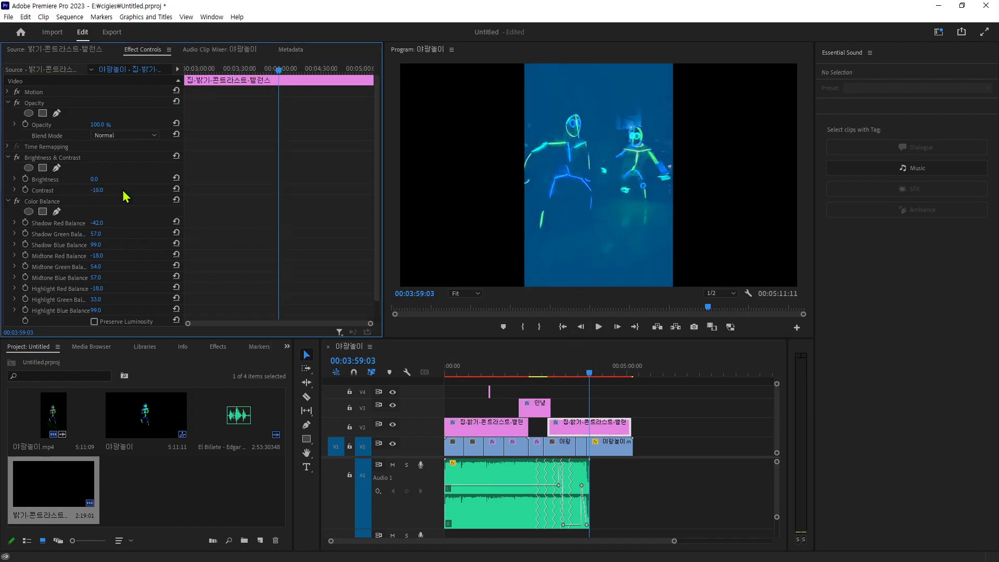
pyautogui.moveTo(589, 379)
pyautogui.mouseDown()
pyautogui.moveTo(495, 377)
pyautogui.moveTo(588, 379)
pyautogui.mouseUp()
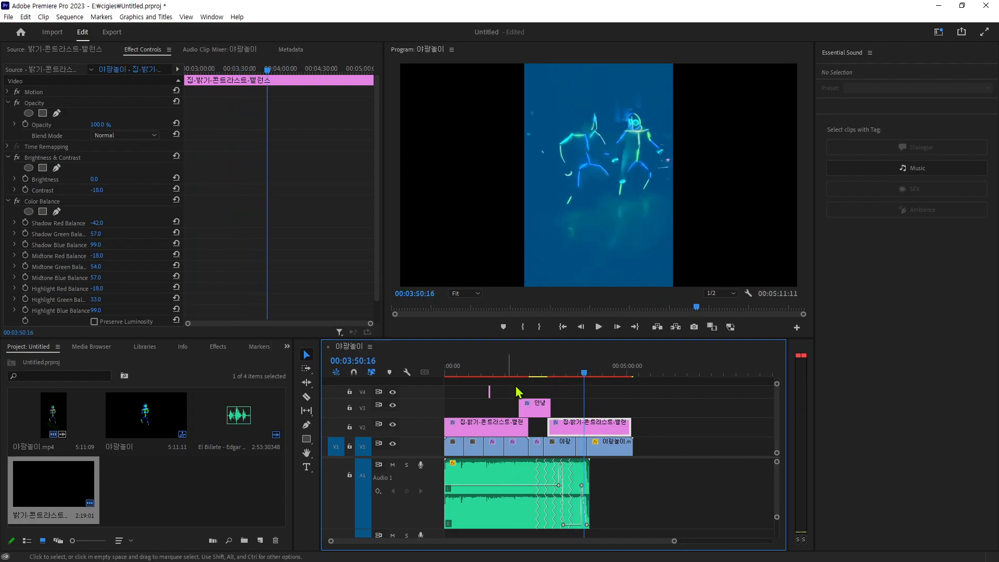
pyautogui.moveTo(99, 278); pyautogui.dragTo(125, 277)
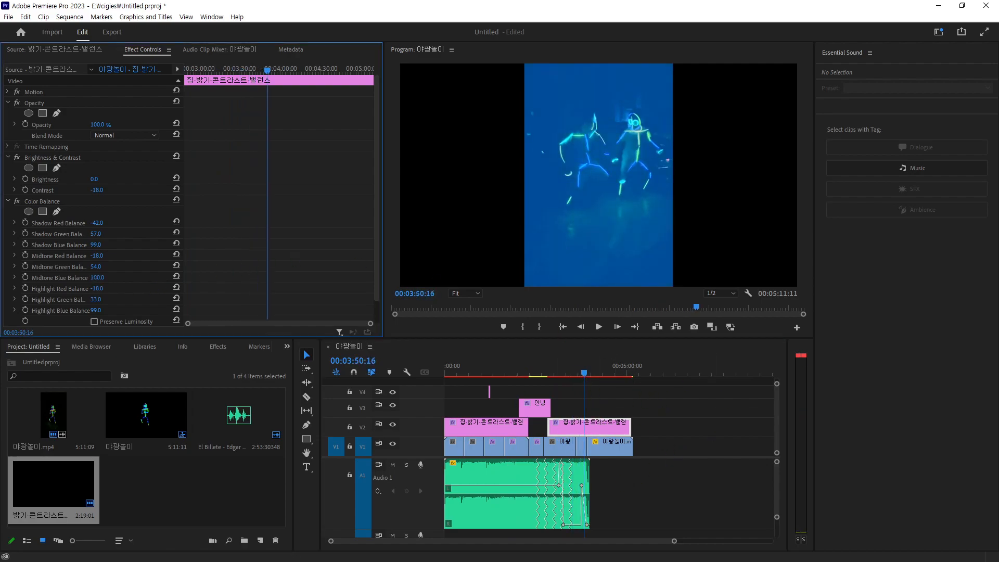
# Step: Delete the modified V2 copy and put a fresh copy of the first adjustment layer in its place
pyautogui.moveTo(588, 372); pyautogui.dragTo(482, 373)
pyautogui.click(495, 432)
pyautogui.click(573, 427)
pyautogui.press('Delete')
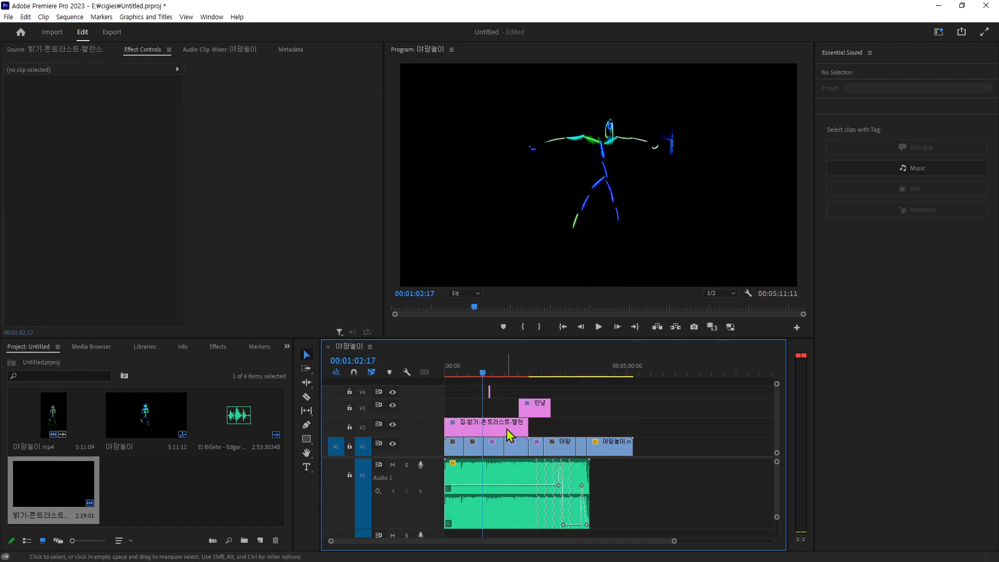
pyautogui.moveTo(471, 424); pyautogui.dragTo(577, 427)
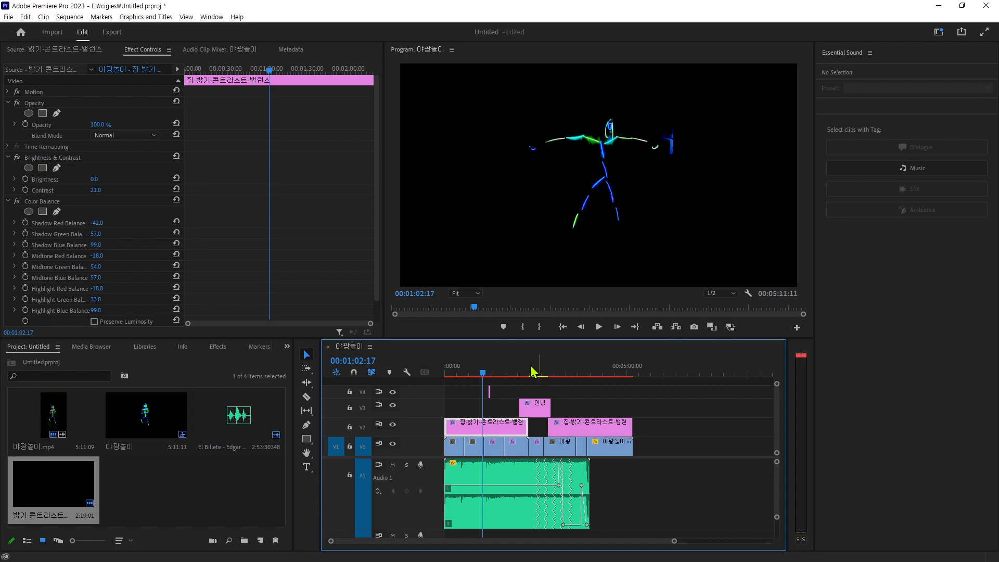
# Step: Set the second V2 adjustment layer's Contrast to -19 and compare it with the first layer's settings
pyautogui.moveTo(488, 375); pyautogui.dragTo(576, 375)
pyautogui.click(589, 424)
pyautogui.moveTo(96, 190); pyautogui.dragTo(74, 190)
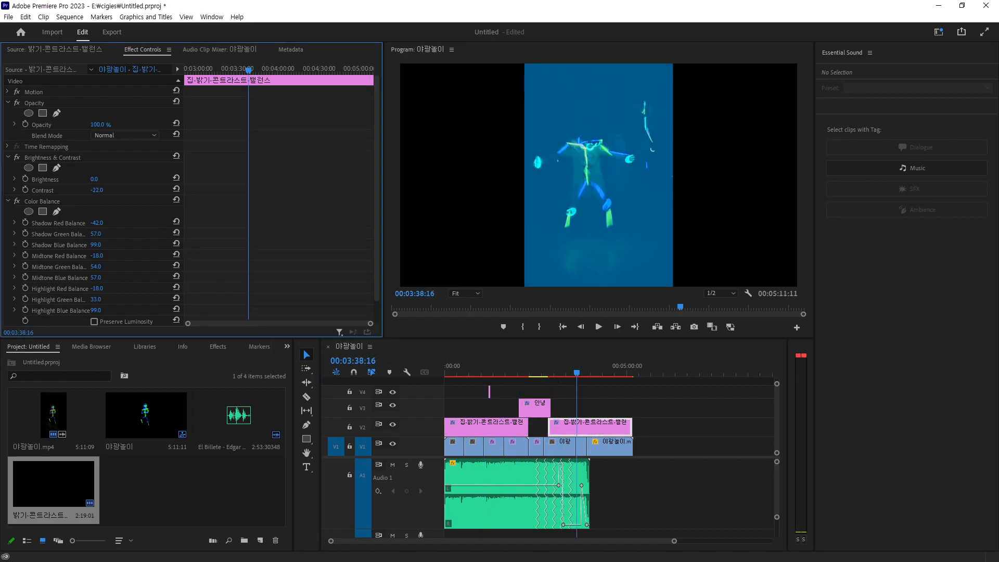
pyautogui.moveTo(577, 377); pyautogui.dragTo(509, 395)
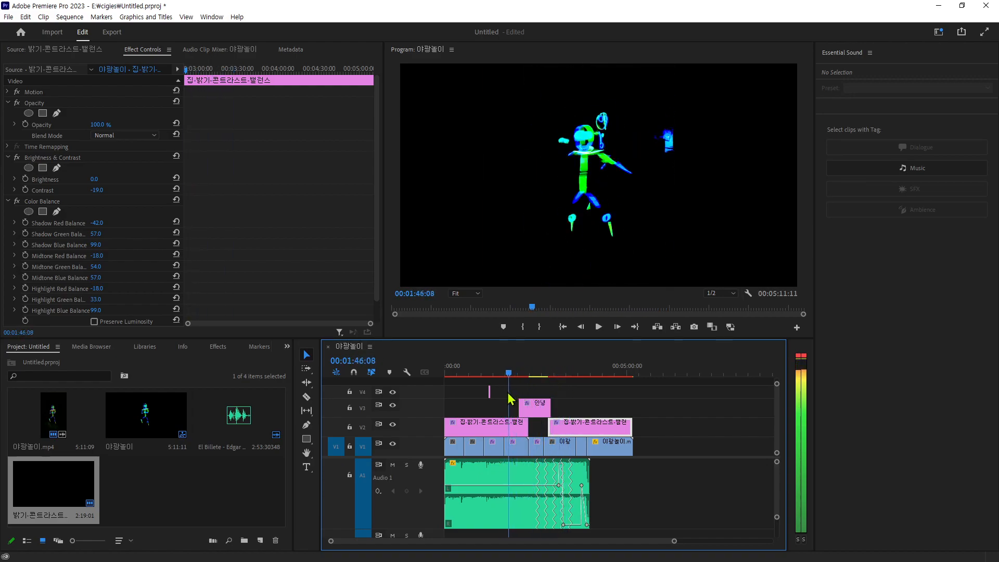
pyautogui.click(501, 430)
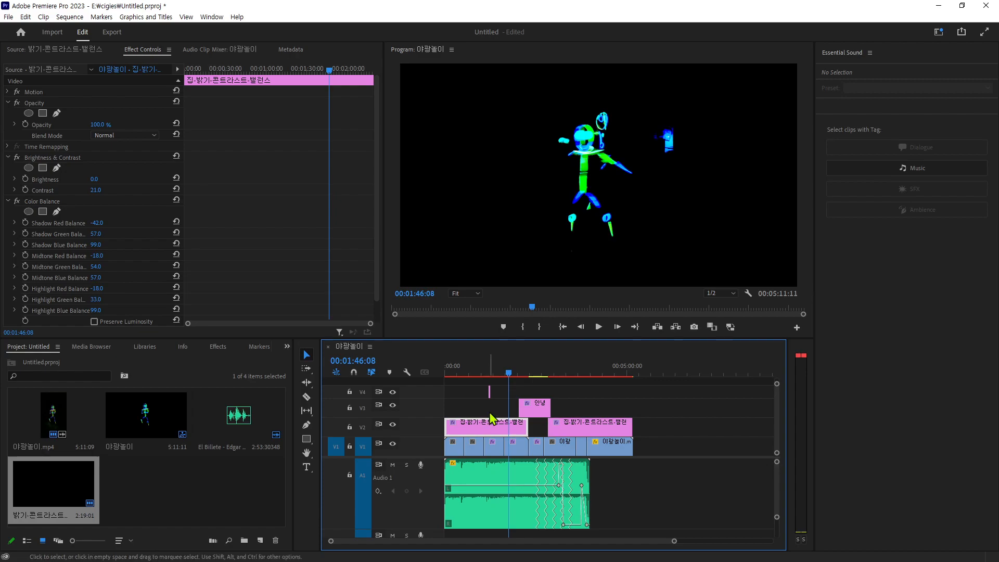
# Step: Remove the Opacity animation from the text "안녕하세요." in the V3 title clip
pyautogui.click(536, 409)
pyautogui.moveTo(510, 375); pyautogui.dragTo(538, 376)
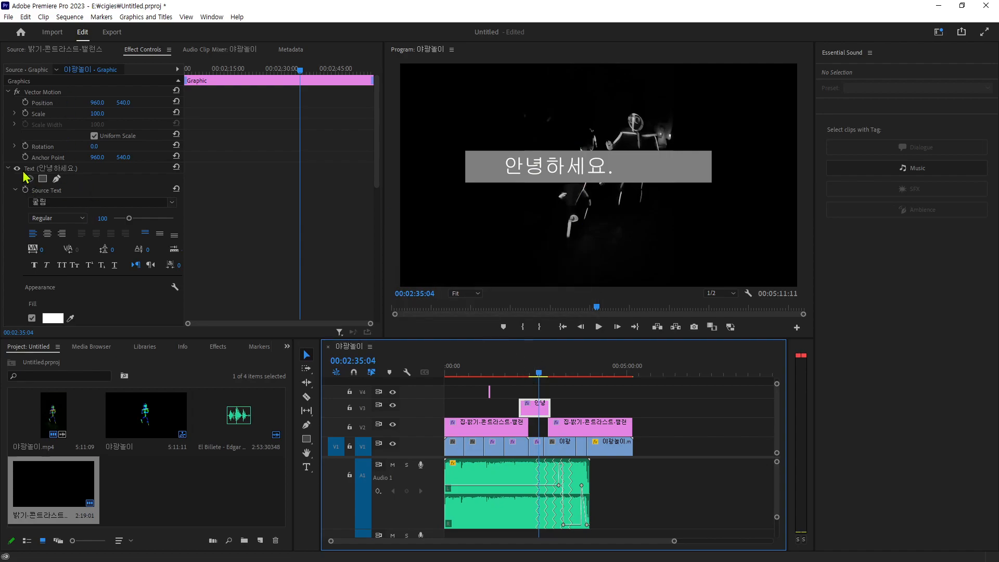
pyautogui.scroll(-5, 55, 260)
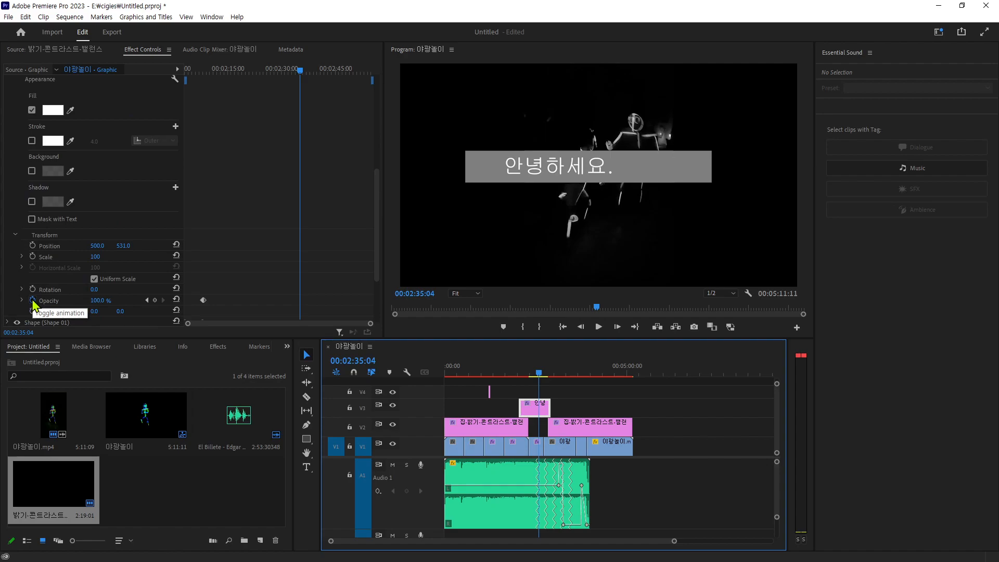
pyautogui.click(32, 301)
pyautogui.click(533, 300)
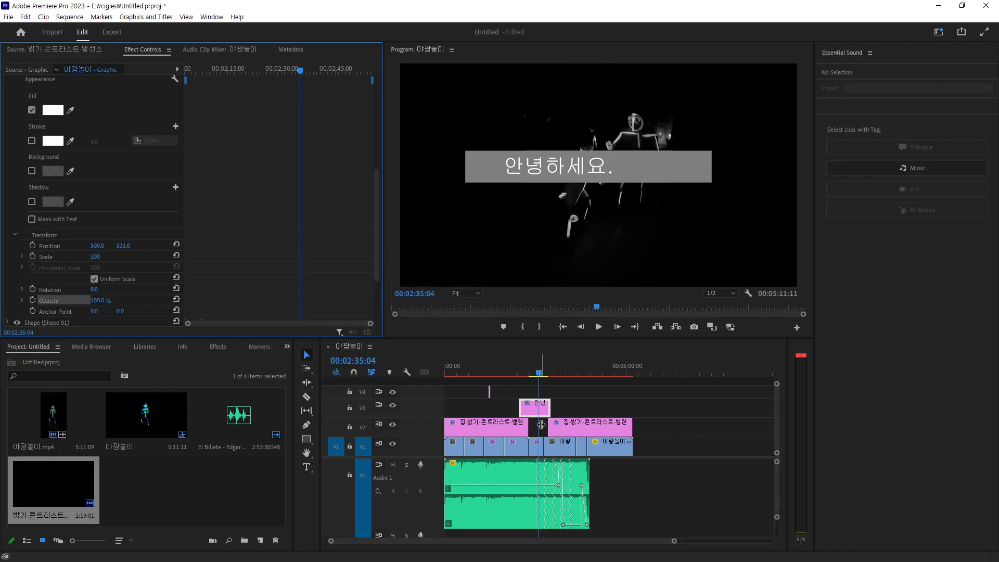
# Step: Remove the Position animation from the grey shape in the V3 title, deleting its keyframes
pyautogui.scroll(3, 63, 252)
pyautogui.scroll(-5, 63, 252)
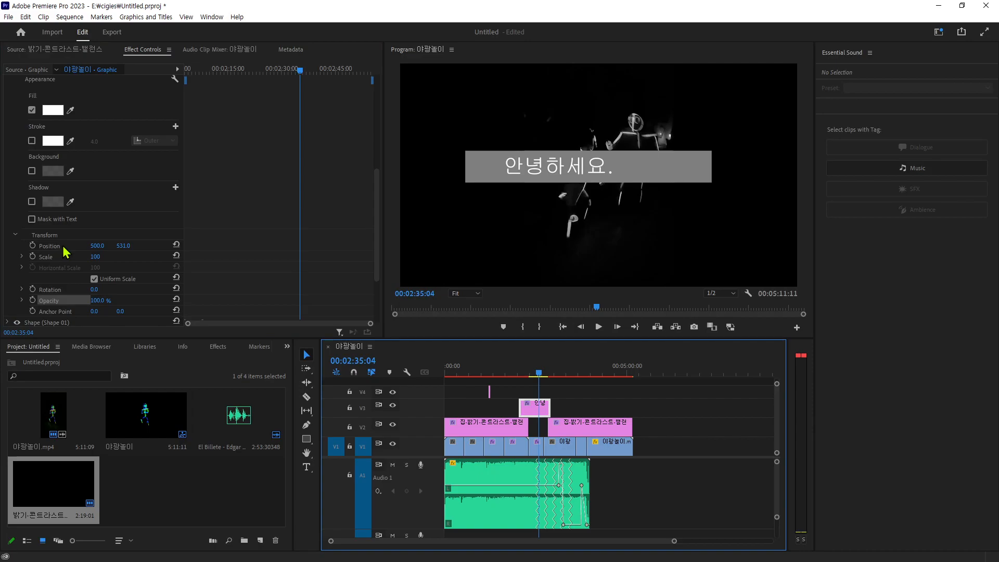
pyautogui.click(8, 233)
pyautogui.scroll(-4, 136, 286)
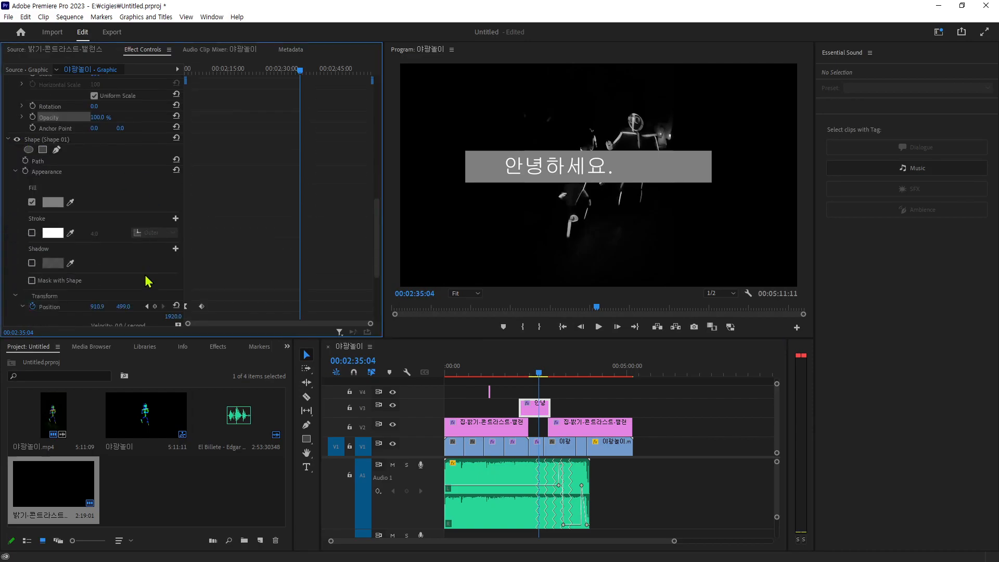
pyautogui.click(32, 213)
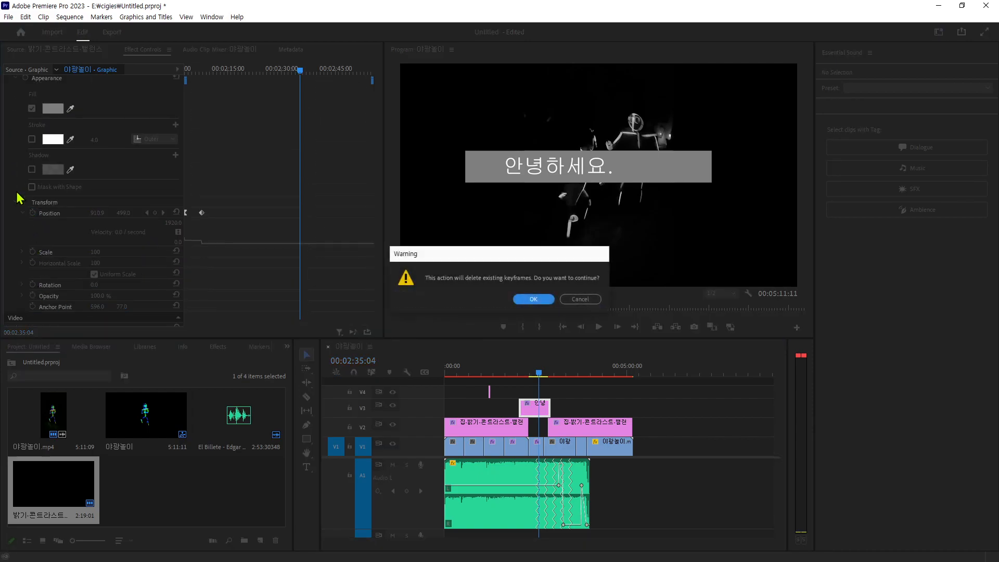
pyautogui.click(534, 300)
pyautogui.moveTo(538, 376)
pyautogui.mouseDown()
pyautogui.moveTo(513, 377)
pyautogui.moveTo(532, 376)
pyautogui.mouseUp()
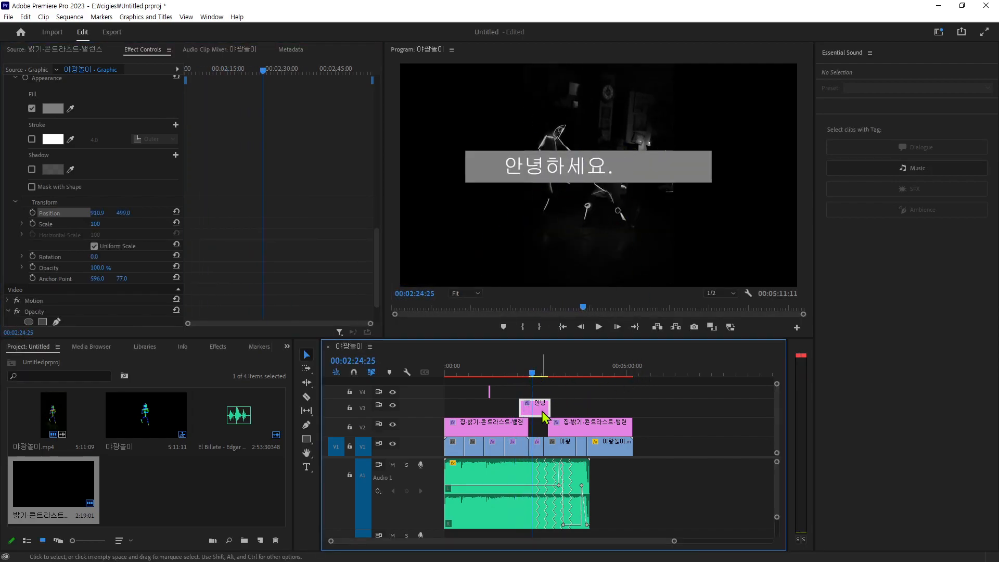
# Step: Duplicate the "안녕하세요." title further along V3 and park the playhead over the copy at 00:03:44:16
pyautogui.moveTo(533, 376); pyautogui.dragTo(569, 376)
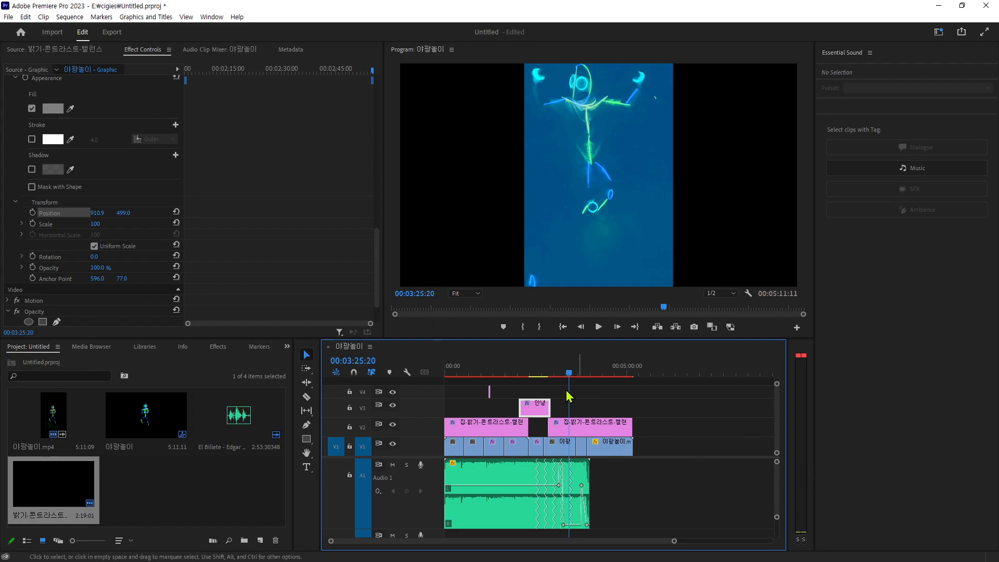
pyautogui.click(546, 376)
pyautogui.click(538, 376)
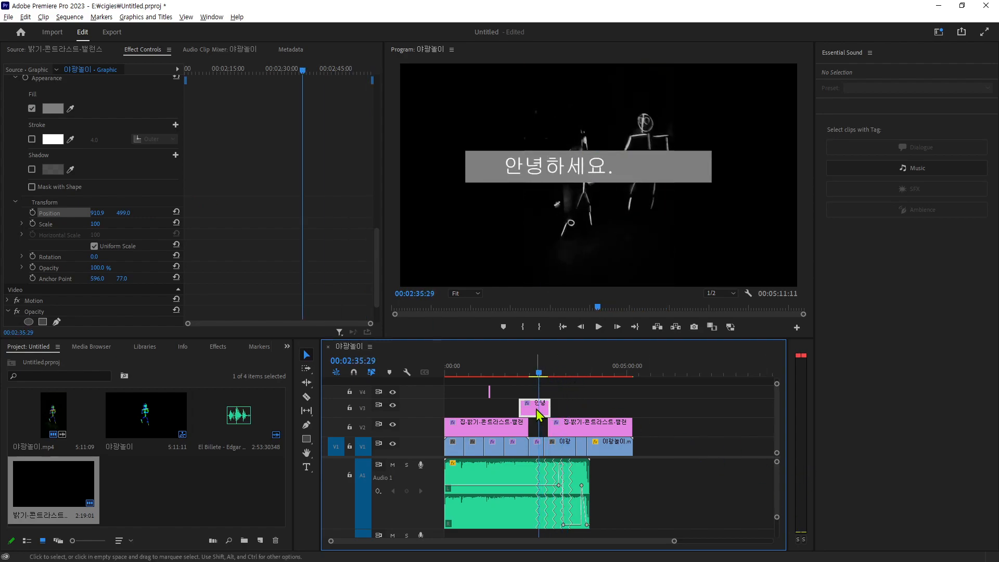
pyautogui.moveTo(535, 410); pyautogui.dragTo(588, 409)
pyautogui.moveTo(539, 375); pyautogui.dragTo(582, 375)
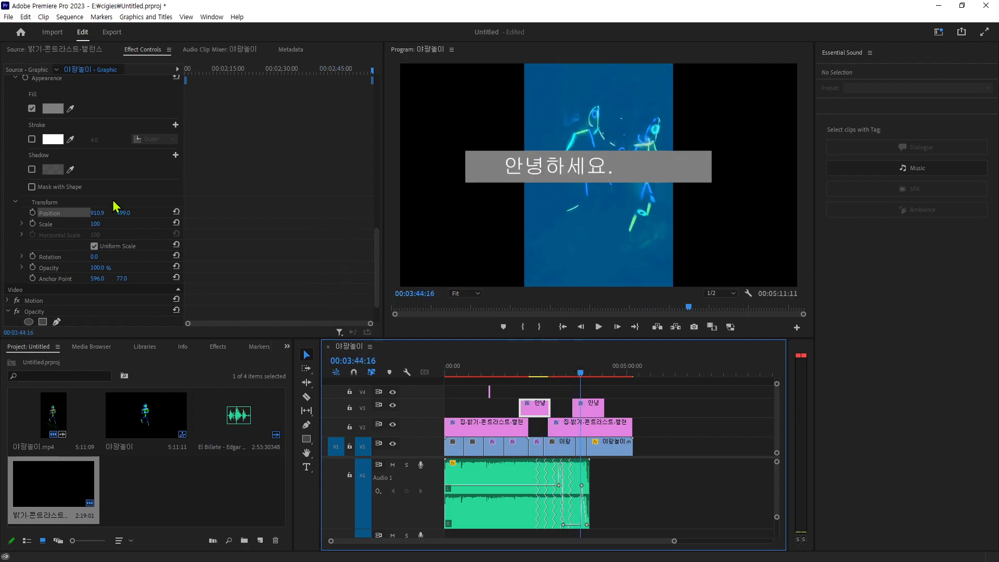
# Step: Replace the duplicated title's text with "CiGieS 입니다."
pyautogui.scroll(4, 48, 263)
pyautogui.scroll(6, 63, 193)
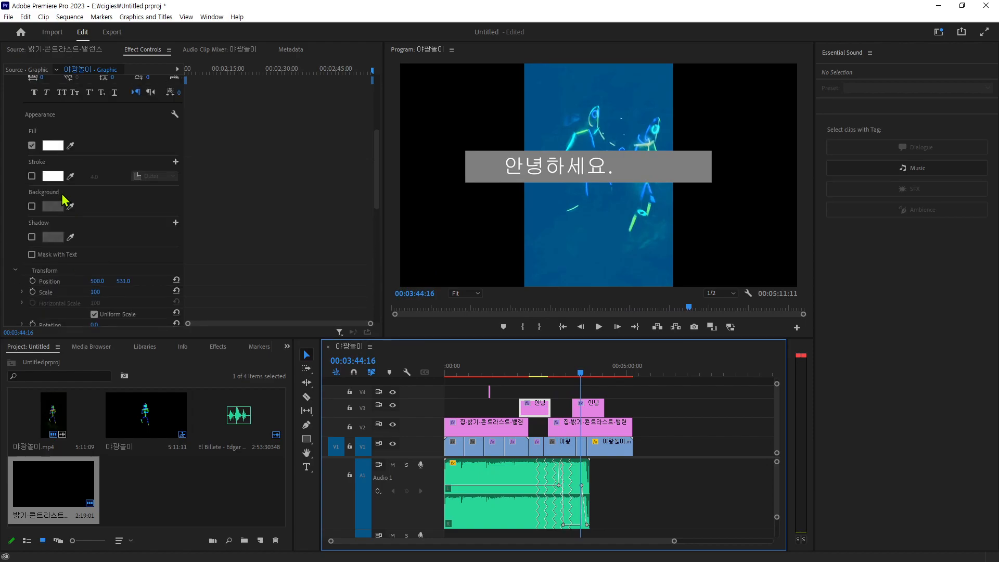
pyautogui.click(21, 167)
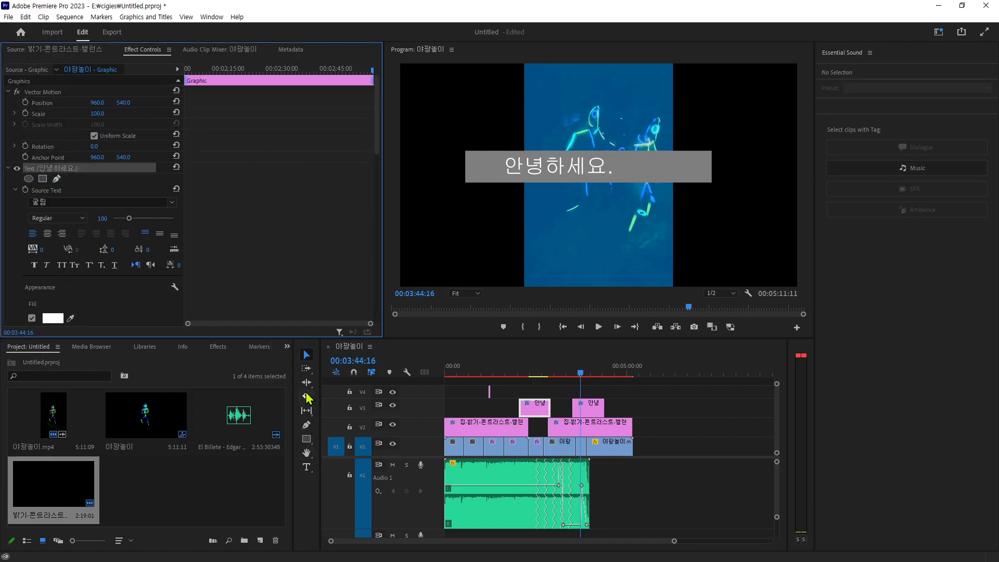
pyautogui.click(553, 167)
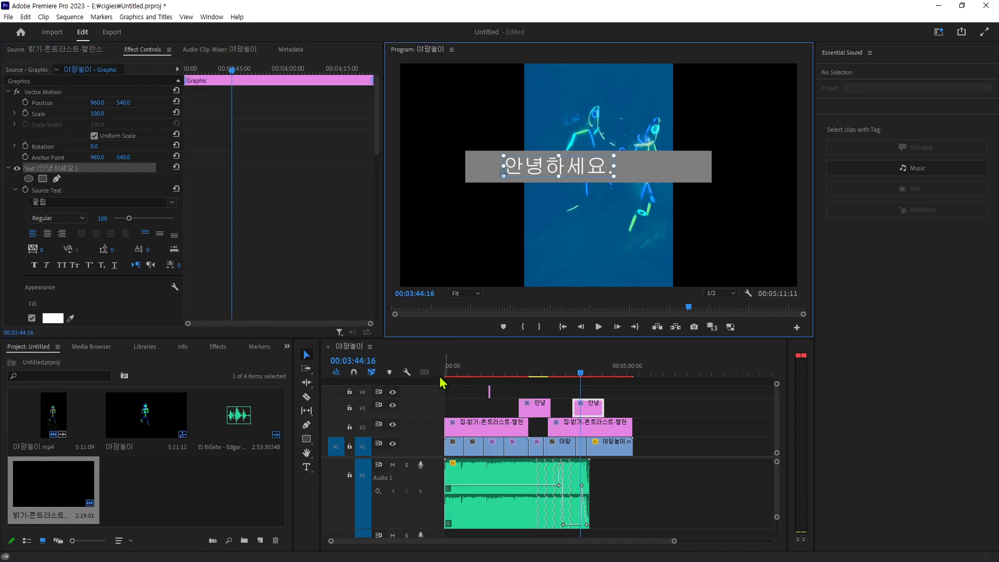
pyautogui.doubleClick(557, 169)
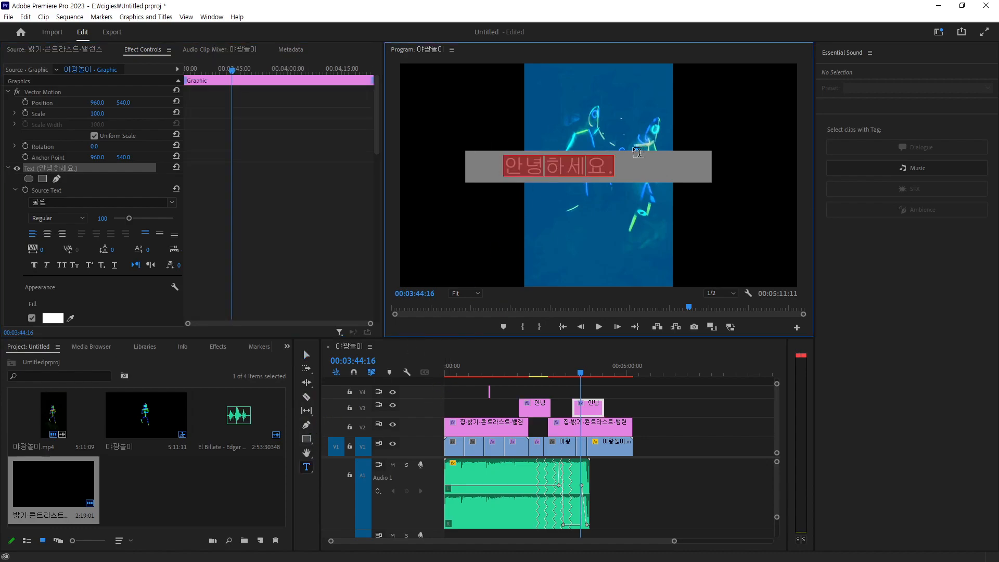
pyautogui.write('챠')
pyautogui.press('BackSpace')
pyautogui.press('BackSpace')
pyautogui.write('CiGieS')
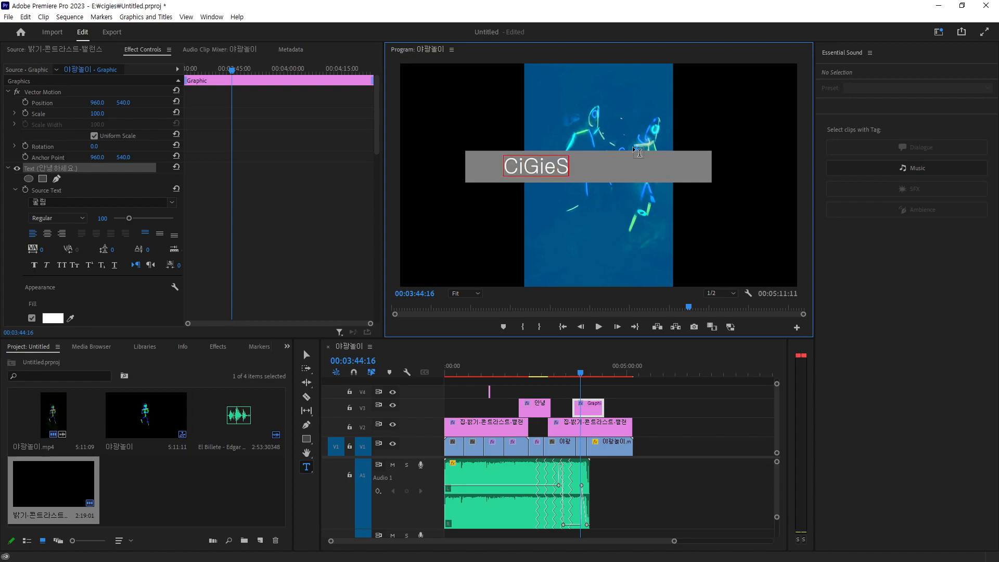
pyautogui.write(' 으빈')
pyautogui.write('입니다.')
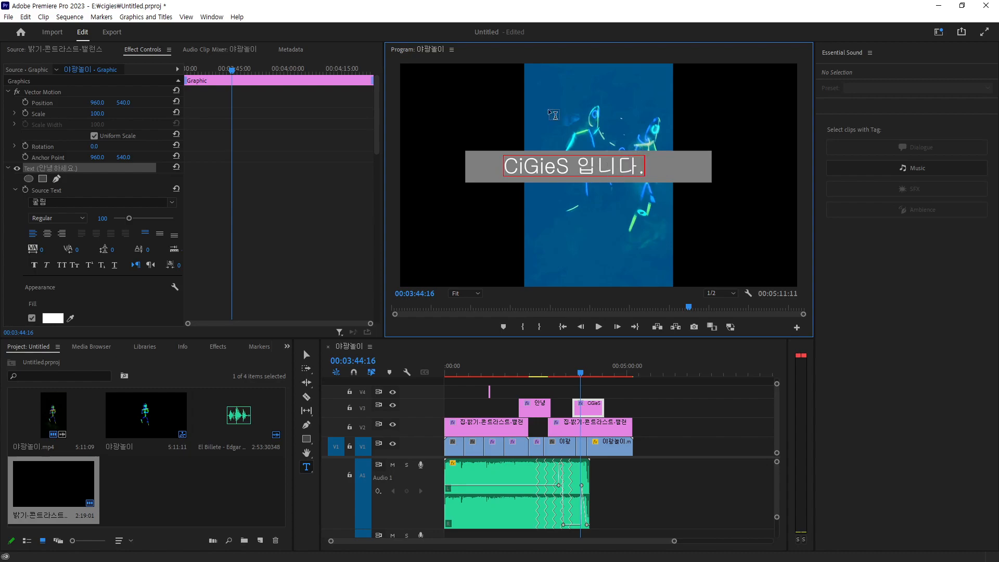
# Step: Place the "CiGieS 입니다." title directly after the first title on V3, preview it and deselect it
pyautogui.moveTo(580, 374); pyautogui.dragTo(554, 379)
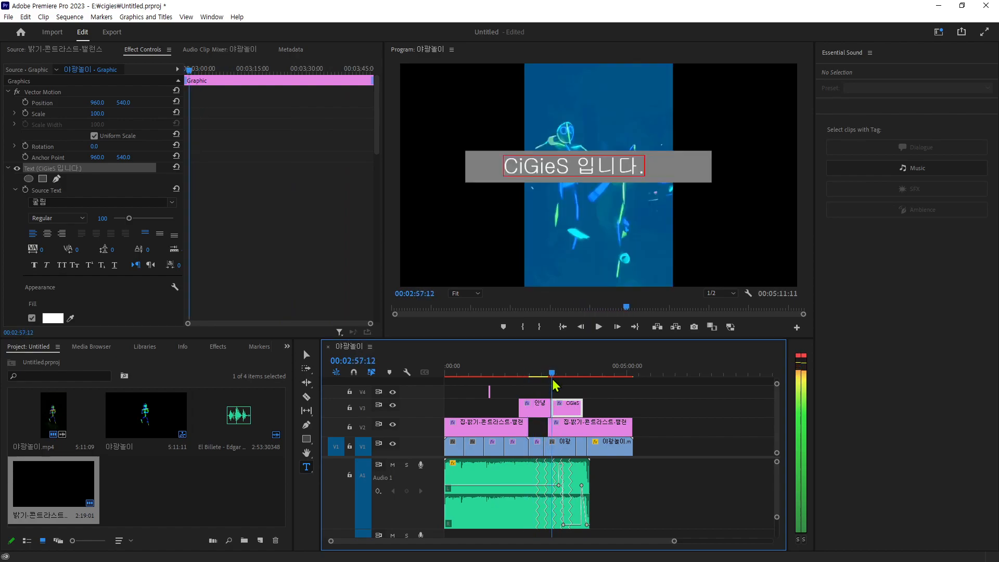
pyautogui.click(692, 447)
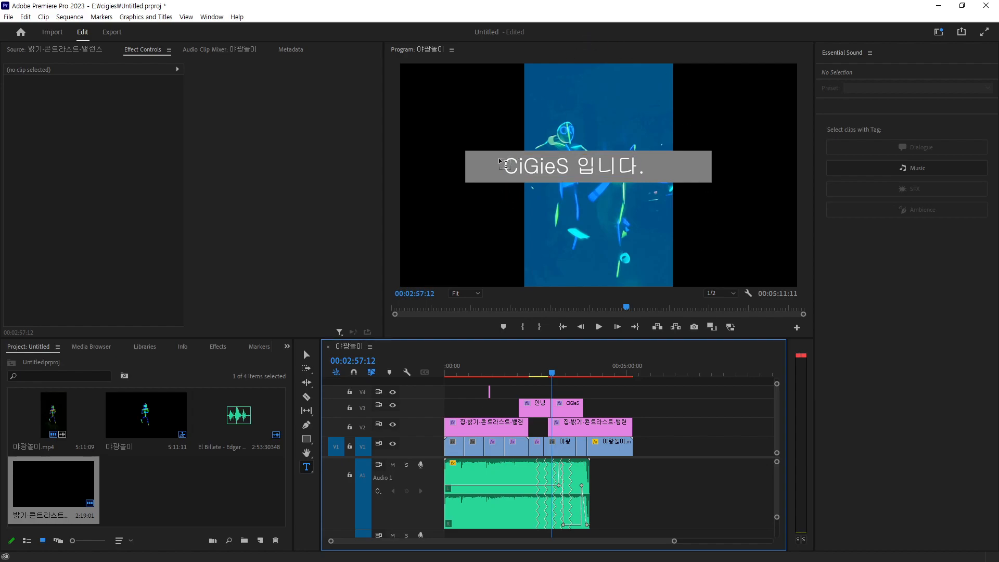
pyautogui.hotkey('ctrl', '1')
pyautogui.click(507, 181)
pyautogui.moveTo(502, 164); pyautogui.dragTo(503, 307)
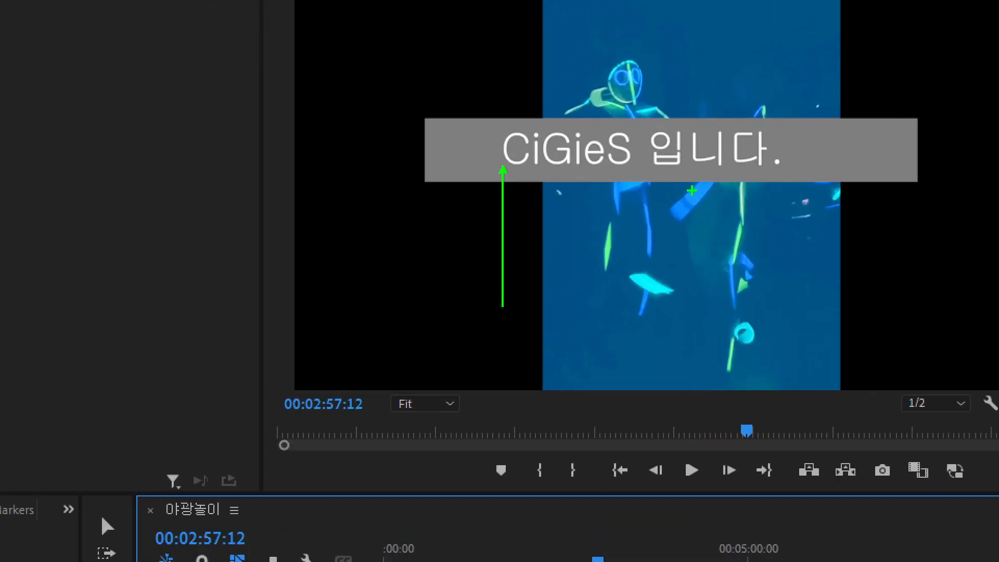
pyautogui.moveTo(604, 184); pyautogui.dragTo(680, 170)
pyautogui.moveTo(827, 183); pyautogui.dragTo(744, 173)
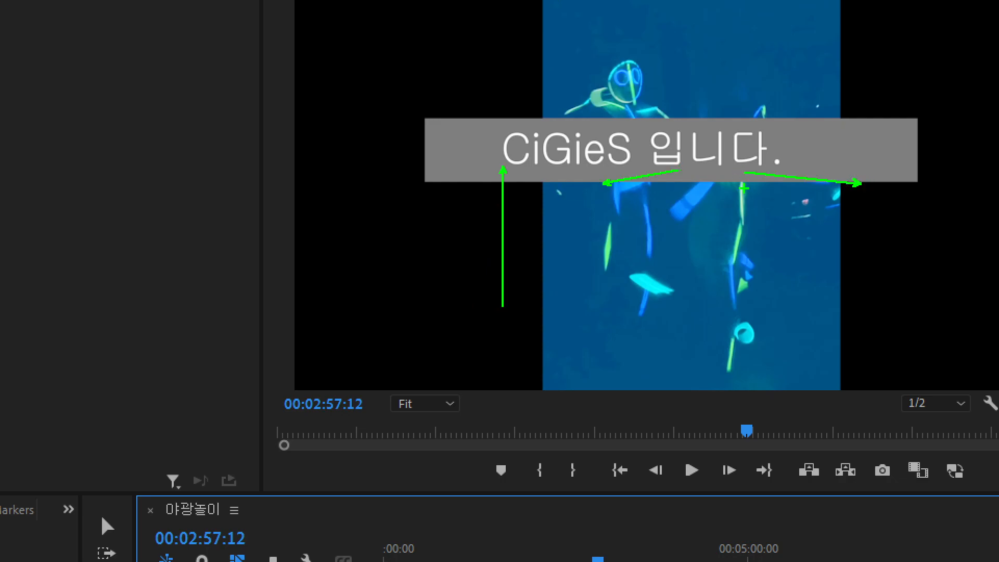
pyautogui.moveTo(851, 83); pyautogui.dragTo(851, 348)
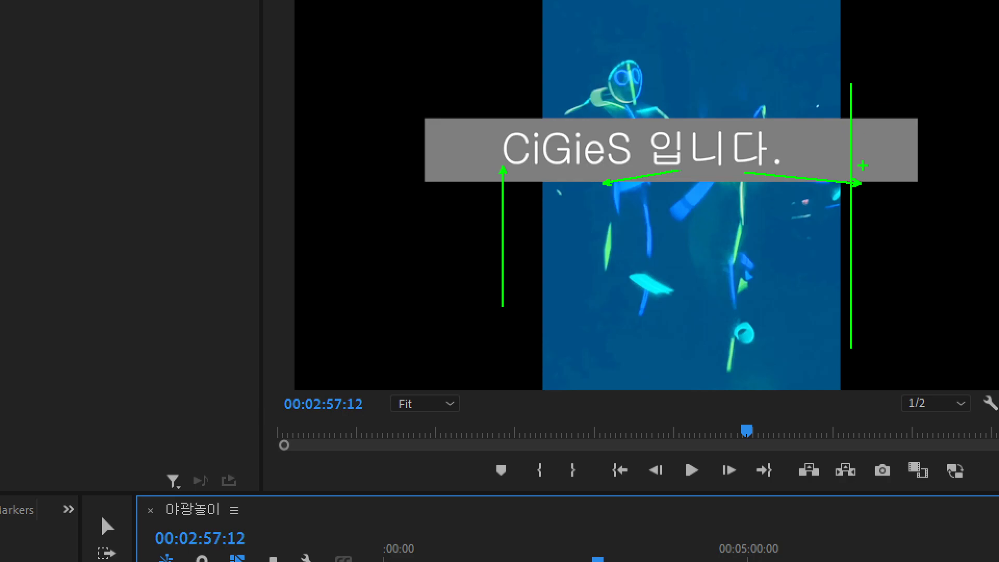
pyautogui.moveTo(843, 236); pyautogui.dragTo(844, 235)
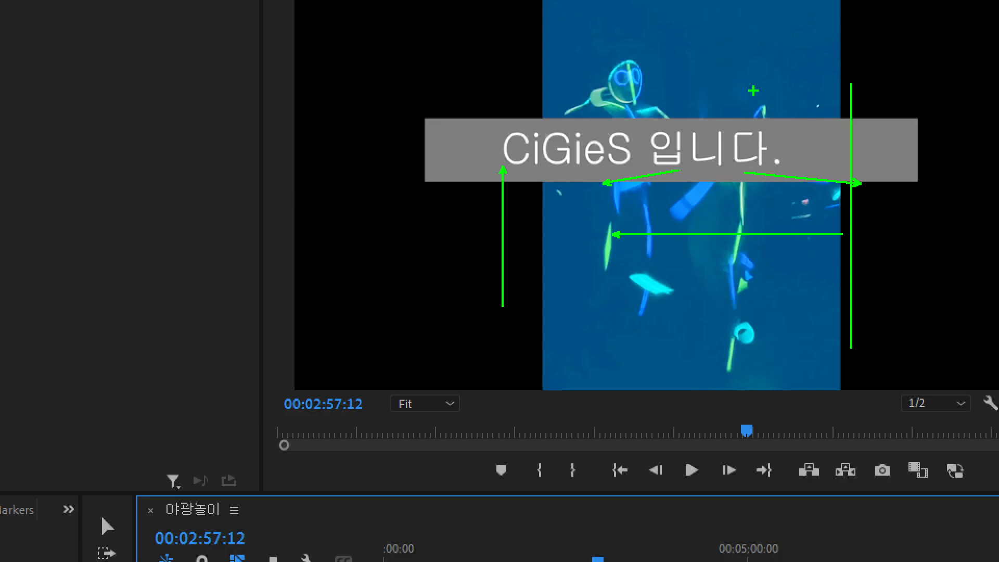
pyautogui.press('Escape')
pyautogui.hotkey('ctrl', '2')
pyautogui.moveTo(409, 234); pyautogui.dragTo(480, 276)
pyautogui.moveTo(559, 229); pyautogui.dragTo(643, 277)
pyautogui.moveTo(694, 236)
pyautogui.mouseDown()
pyautogui.moveTo(732, 242)
pyautogui.moveTo(788, 277)
pyautogui.mouseUp()
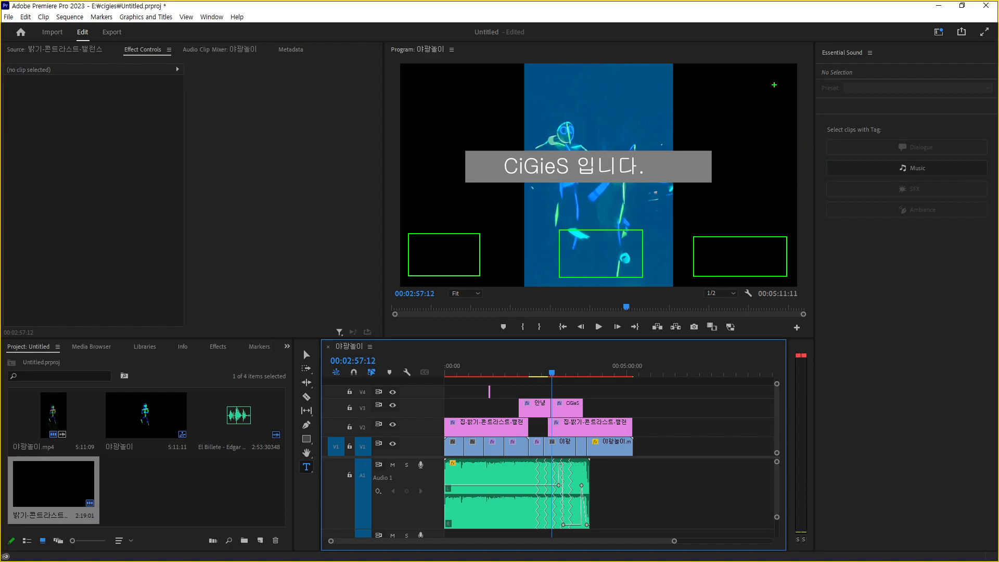
pyautogui.moveTo(754, 73); pyautogui.dragTo(782, 261)
pyautogui.hotkey('ctrl', 'z')
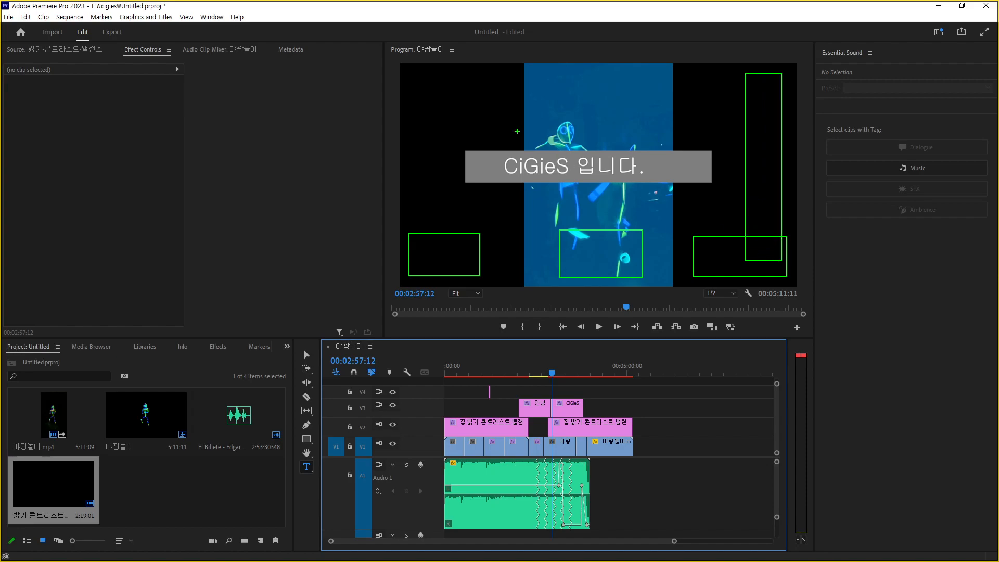
pyautogui.moveTo(407, 69)
pyautogui.mouseDown()
pyautogui.moveTo(444, 192)
pyautogui.moveTo(441, 264)
pyautogui.mouseUp()
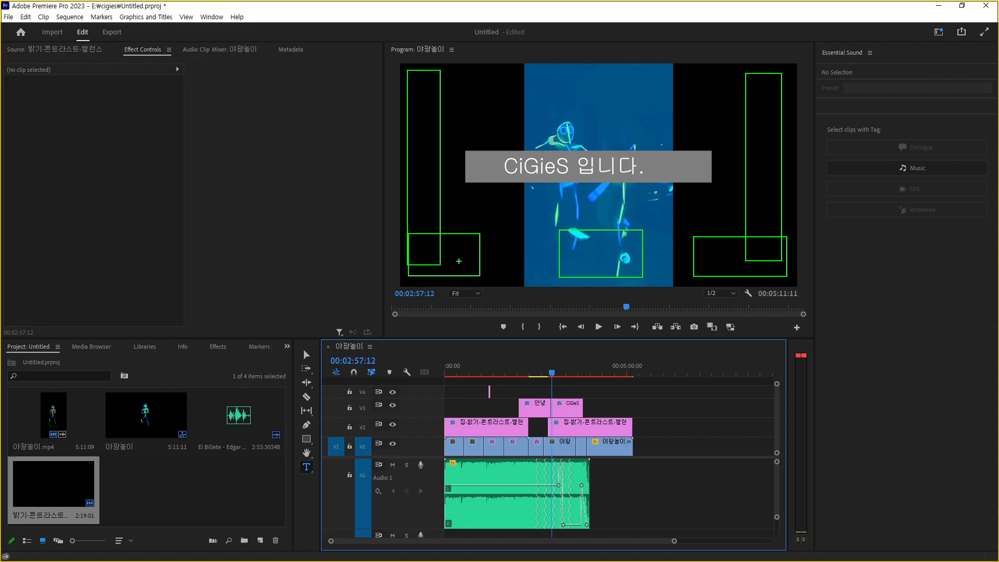
pyautogui.moveTo(444, 252); pyautogui.dragTo(761, 288)
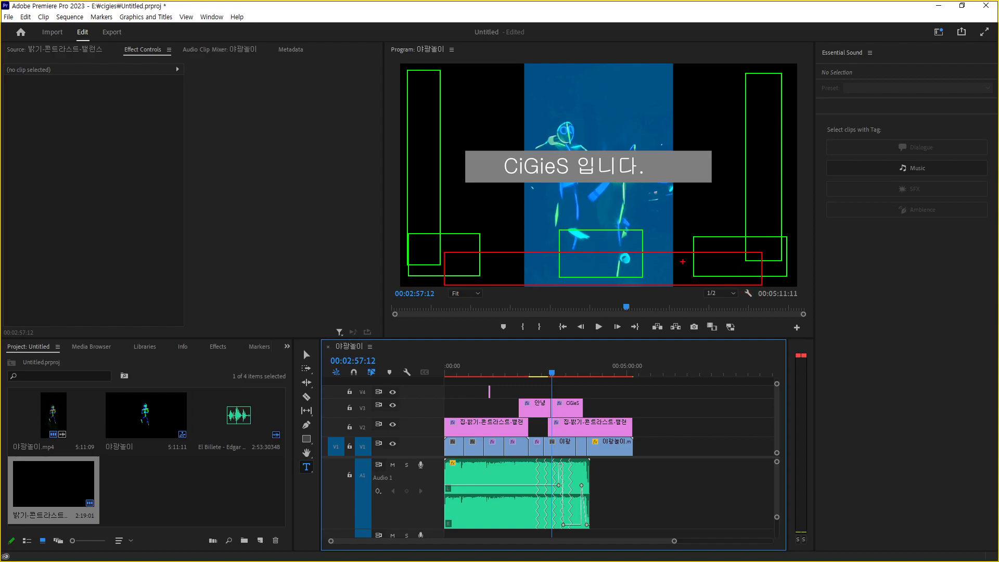
pyautogui.moveTo(603, 240); pyautogui.dragTo(600, 333)
pyautogui.moveTo(403, 222); pyautogui.dragTo(508, 281)
pyautogui.hotkey('ctrl', 'z')
pyautogui.moveTo(409, 250)
pyautogui.mouseDown()
pyautogui.moveTo(514, 281)
pyautogui.moveTo(505, 280)
pyautogui.mouseUp()
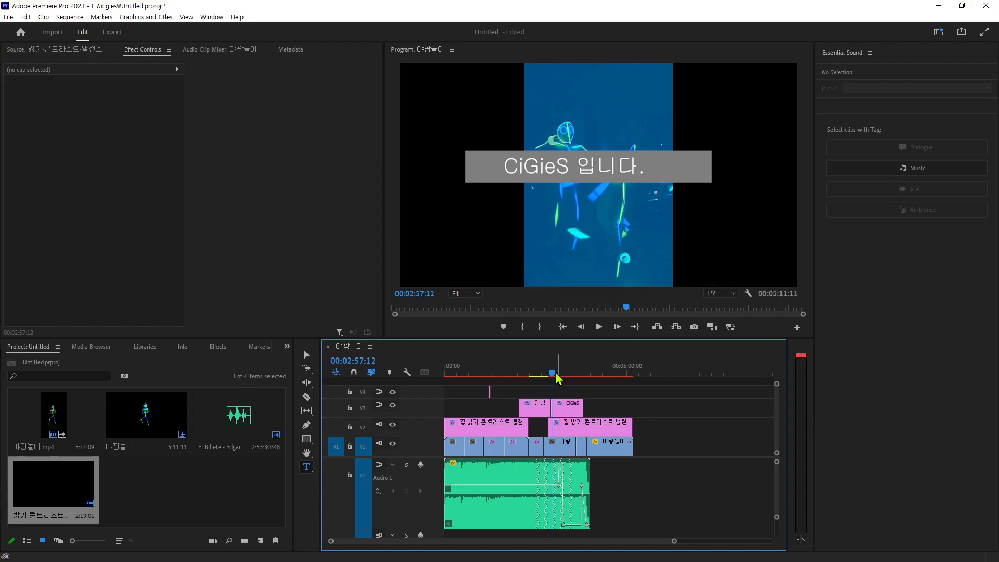
pyautogui.moveTo(554, 375)
pyautogui.mouseDown()
pyautogui.moveTo(514, 375)
pyautogui.moveTo(591, 375)
pyautogui.moveTo(555, 375)
pyautogui.moveTo(572, 376)
pyautogui.mouseUp()
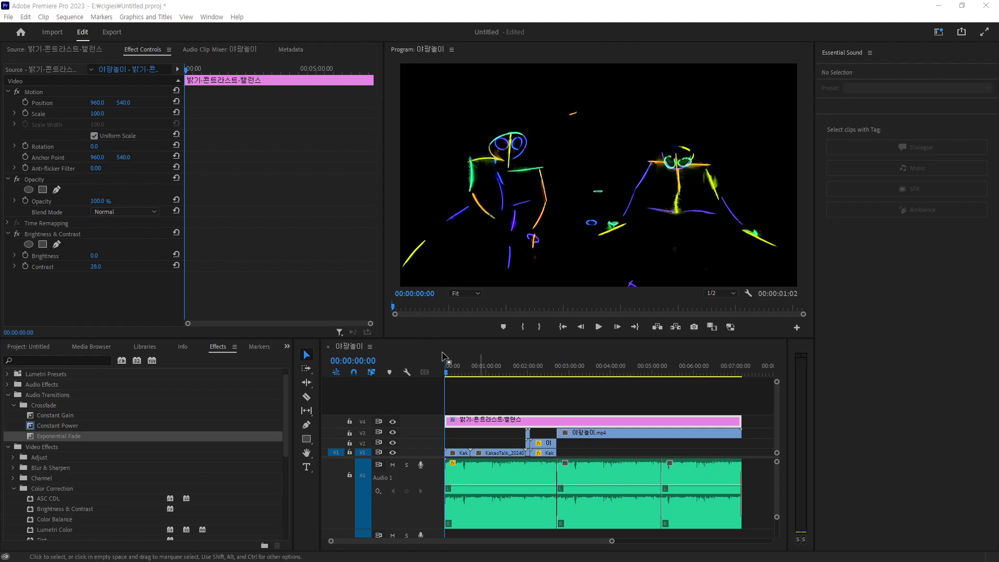
# Step: Play and scrub the opening of the sequence to review it, returning the playhead to 00:00:00:00
pyautogui.click(455, 374)
pyautogui.moveTo(458, 380); pyautogui.dragTo(446, 376)
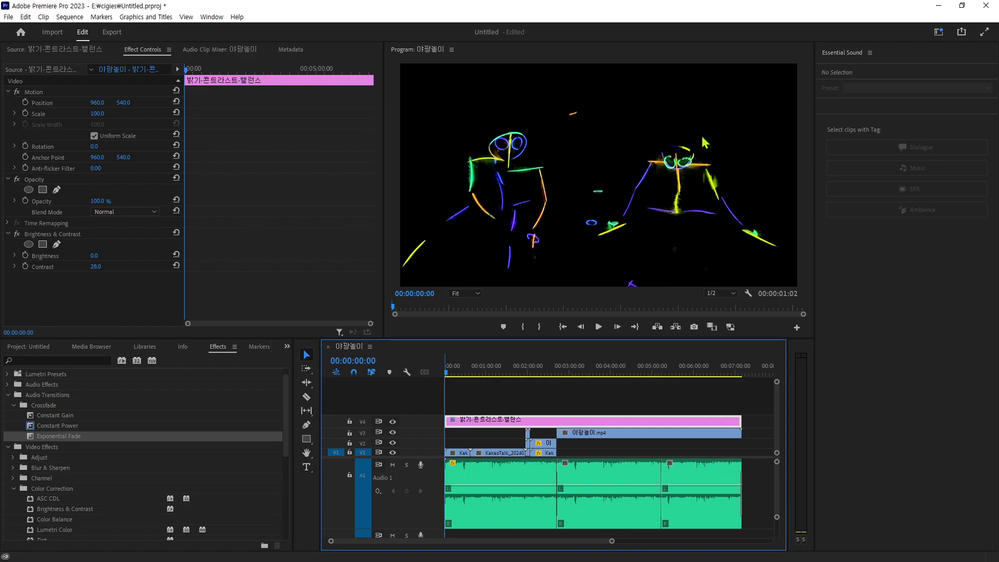
pyautogui.press('space')
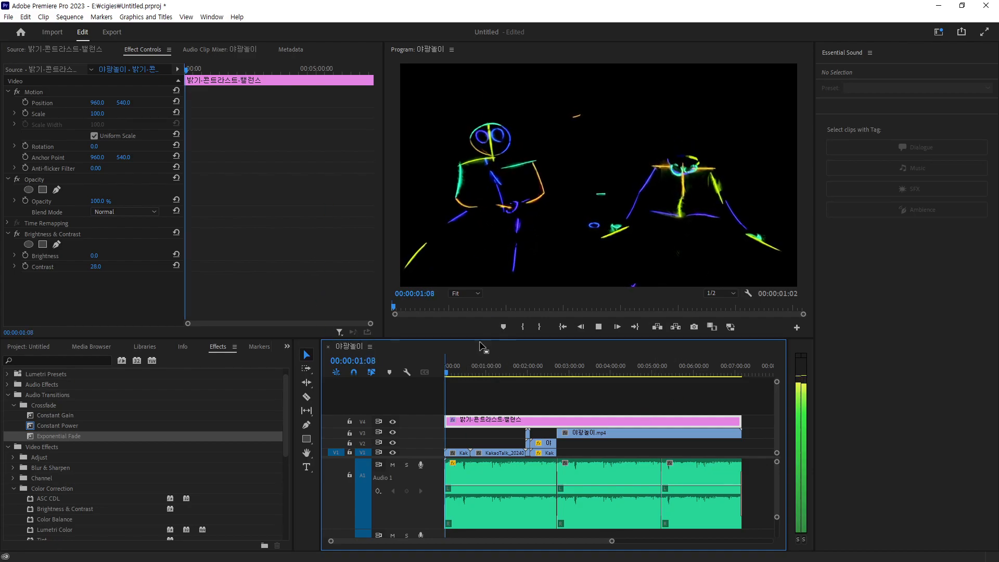
pyautogui.click(491, 373)
pyautogui.moveTo(507, 378); pyautogui.dragTo(385, 371)
pyautogui.press('space')
pyautogui.click(743, 375)
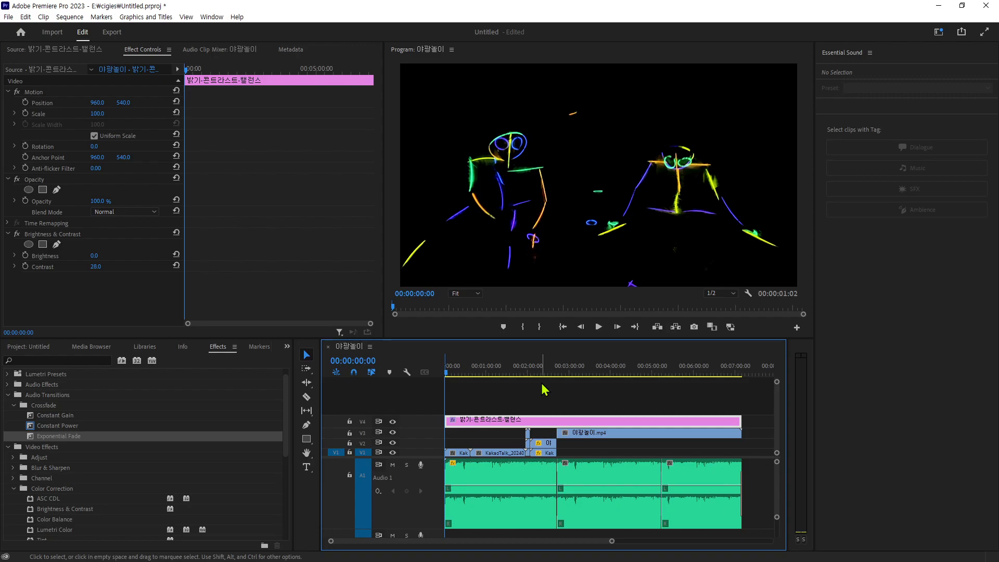
# Step: Collapse the audio transition and video effect groups, then expand the Dissolve video transitions and select Cross Dissolve
pyautogui.click(9, 395)
pyautogui.click(8, 406)
pyautogui.click(8, 426)
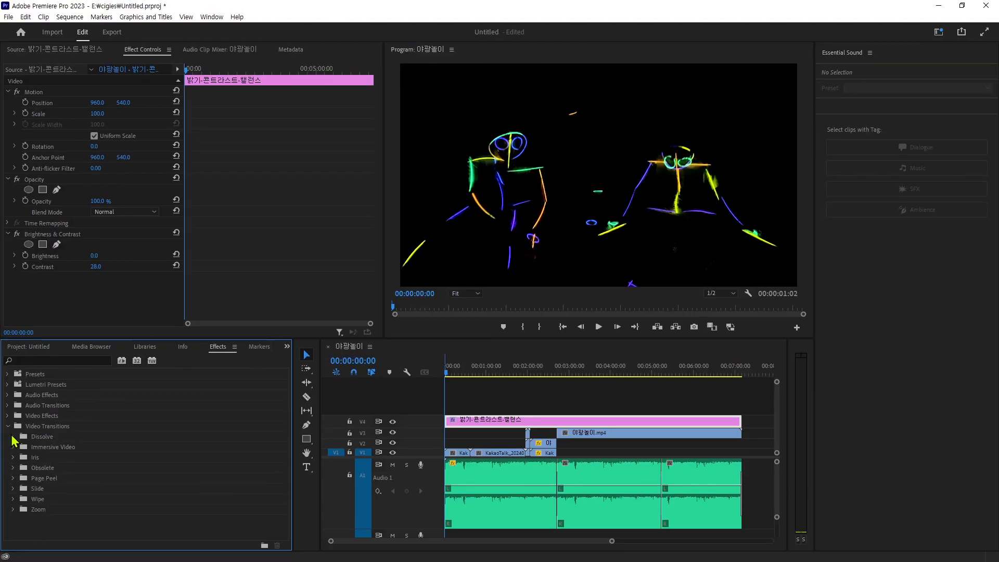
pyautogui.click(13, 436)
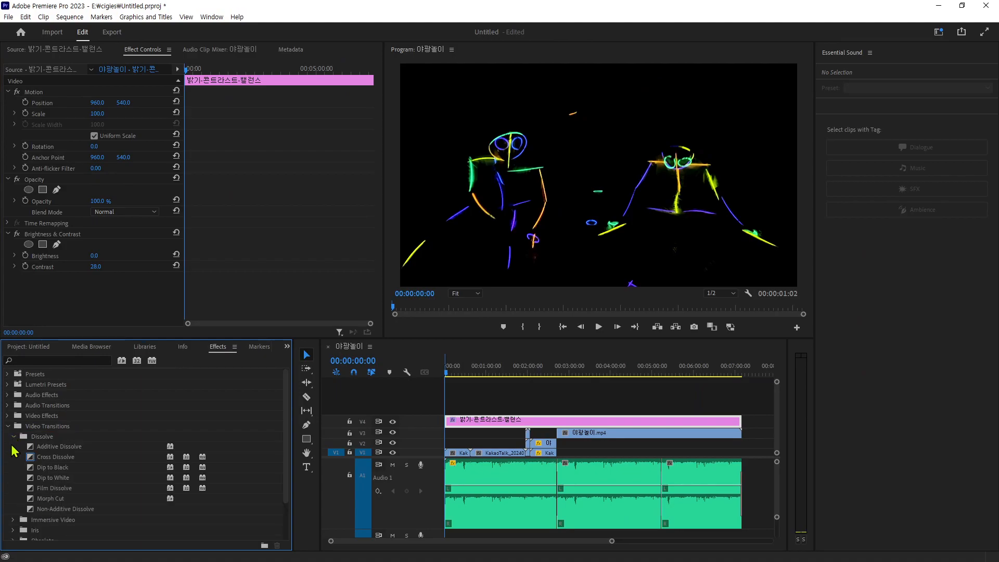
pyautogui.click(59, 458)
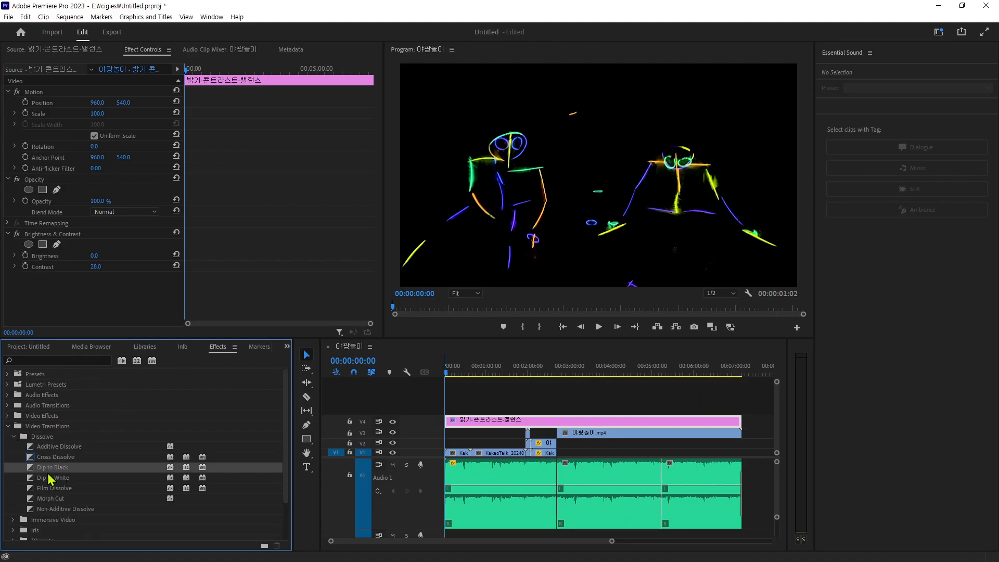
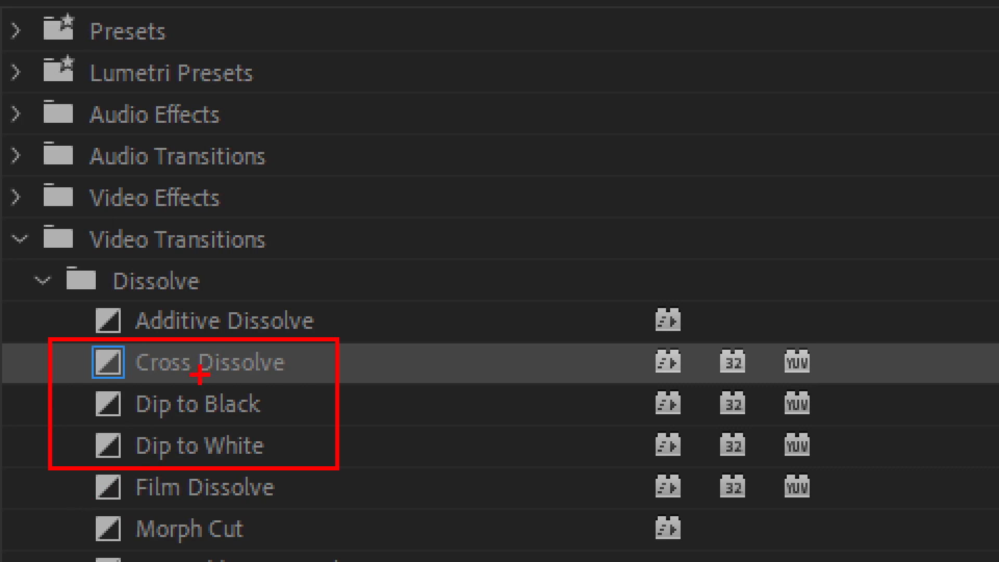
pyautogui.moveTo(304, 352); pyautogui.dragTo(408, 281)
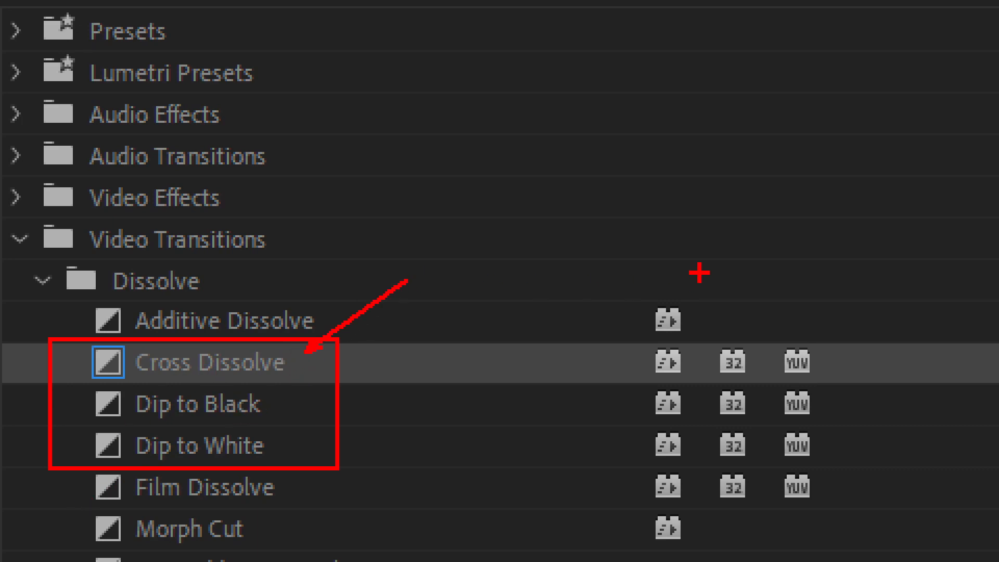
pyautogui.moveTo(371, 150); pyautogui.dragTo(585, 203)
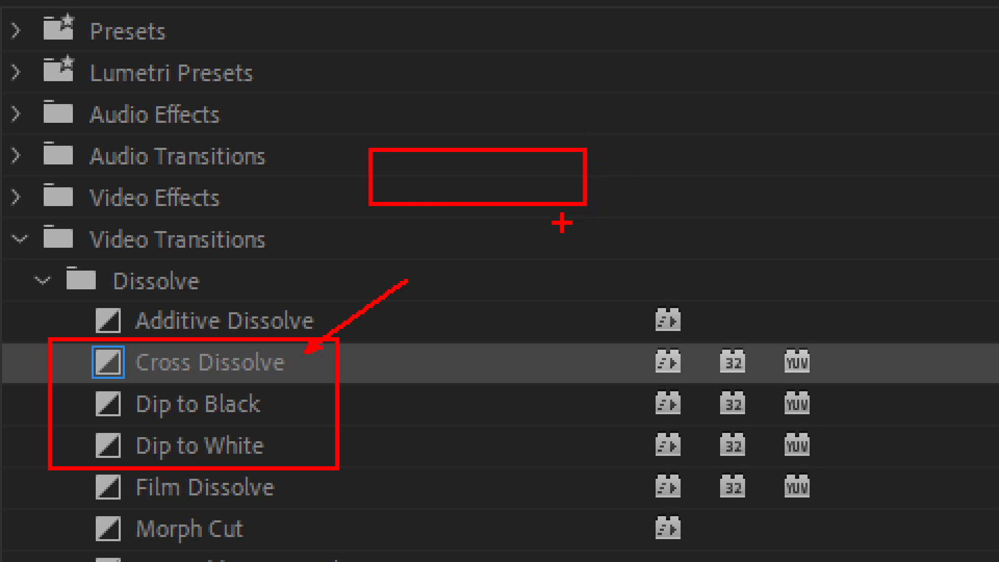
pyautogui.moveTo(536, 79)
pyautogui.mouseDown()
pyautogui.moveTo(601, 107)
pyautogui.moveTo(802, 148)
pyautogui.mouseUp()
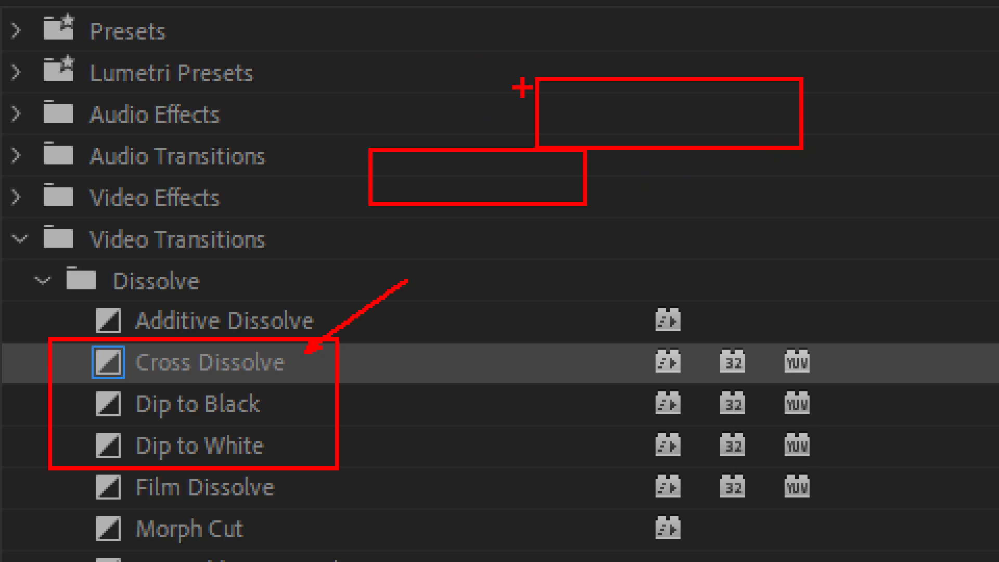
pyautogui.moveTo(532, 66)
pyautogui.mouseDown()
pyautogui.moveTo(594, 223)
pyautogui.moveTo(591, 214)
pyautogui.mouseUp()
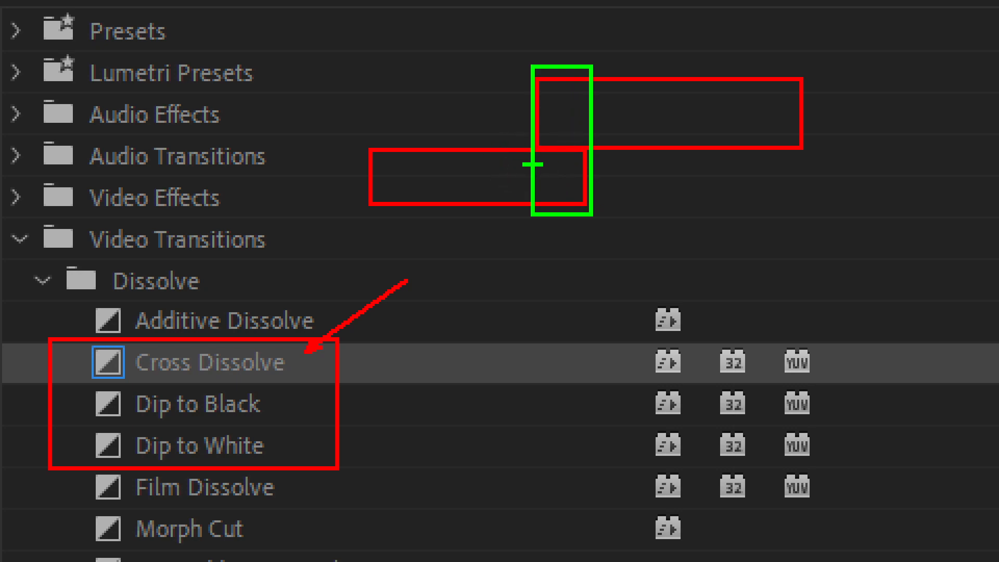
pyautogui.moveTo(577, 196); pyautogui.dragTo(536, 153)
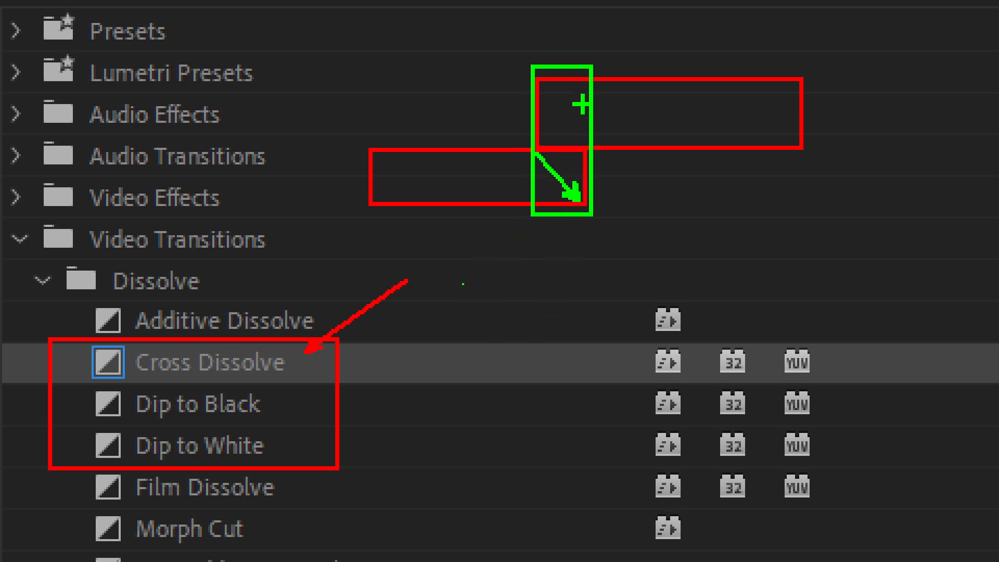
pyautogui.moveTo(586, 80); pyautogui.dragTo(533, 143)
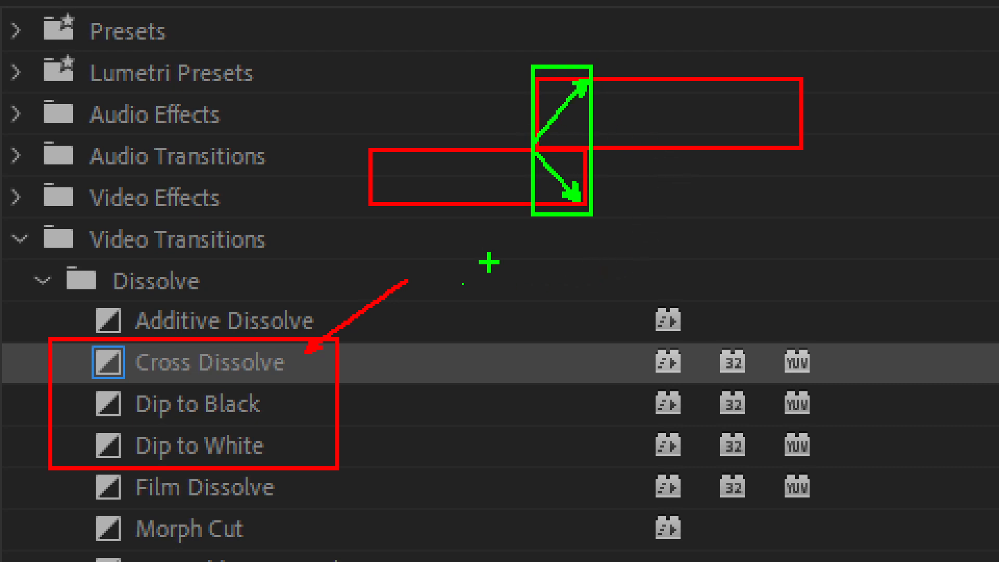
pyautogui.click(443, 238)
pyautogui.write('100 > 0')
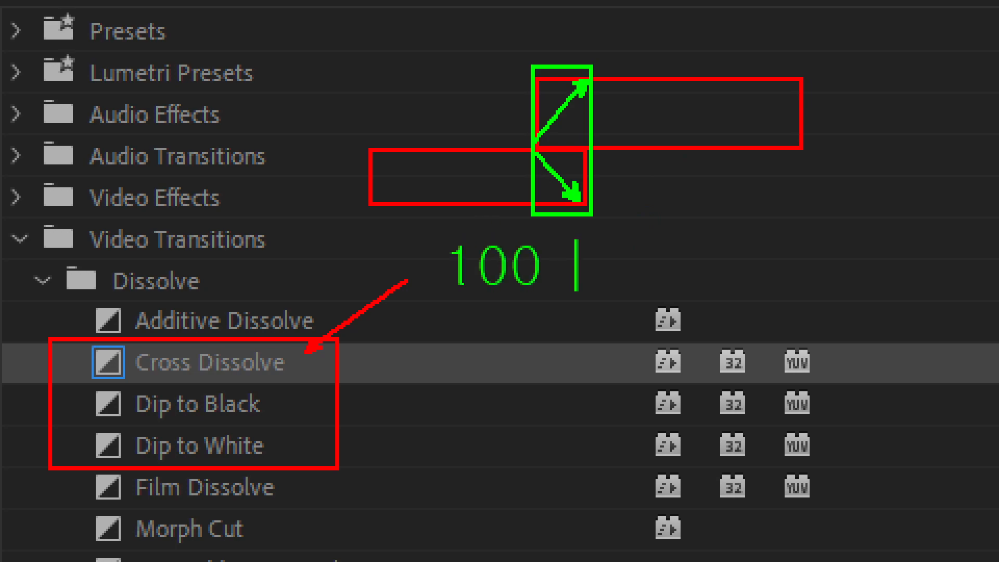
pyautogui.press('Escape')
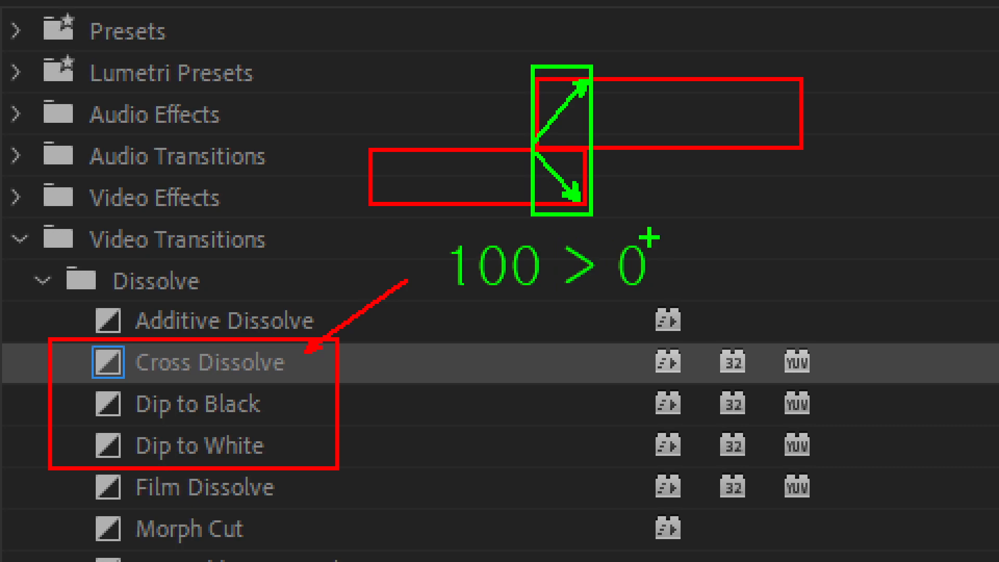
pyautogui.press('r')
pyautogui.press('t')
pyautogui.click(445, 36)
pyautogui.write('0 > 10')
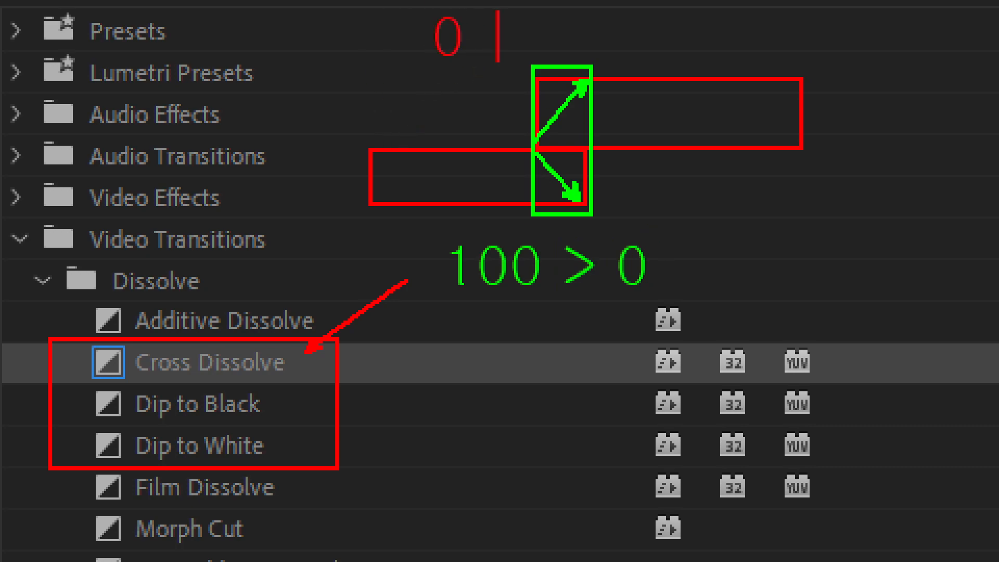
pyautogui.write('0')
pyautogui.press('Escape')
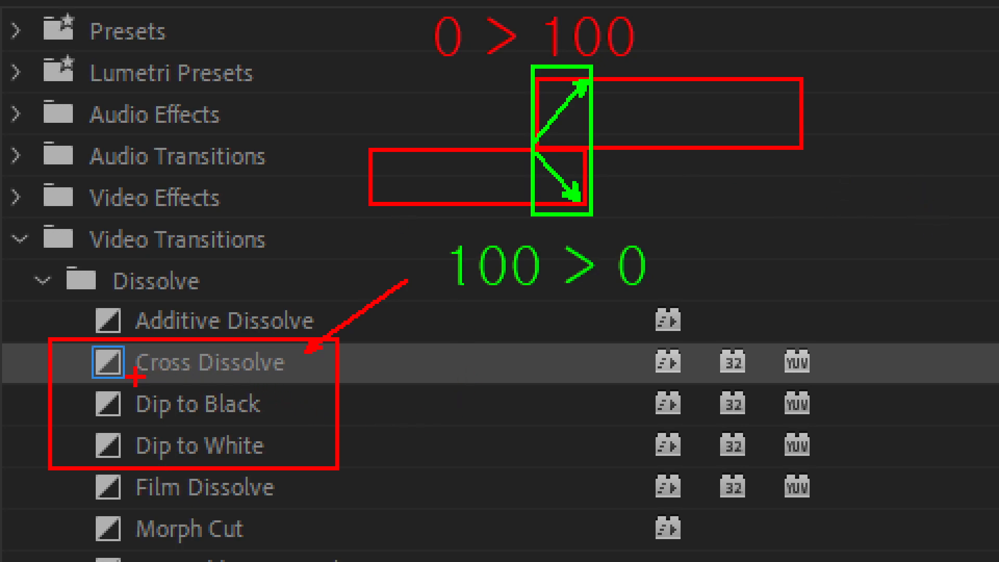
pyautogui.moveTo(135, 377); pyautogui.dragTo(270, 435)
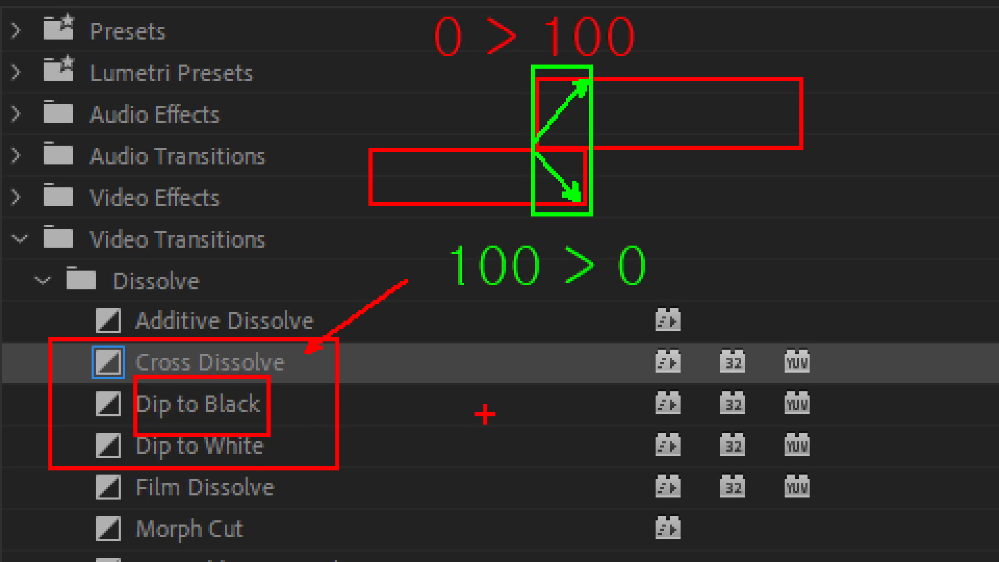
pyautogui.moveTo(417, 345); pyautogui.dragTo(729, 429)
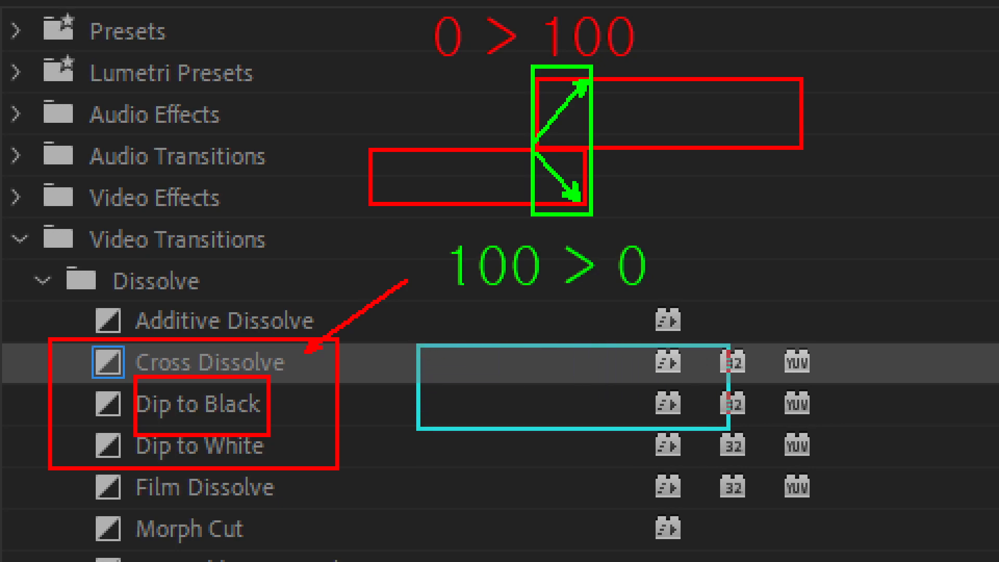
pyautogui.moveTo(411, 325); pyautogui.dragTo(457, 448)
pyautogui.moveTo(688, 316); pyautogui.dragTo(738, 447)
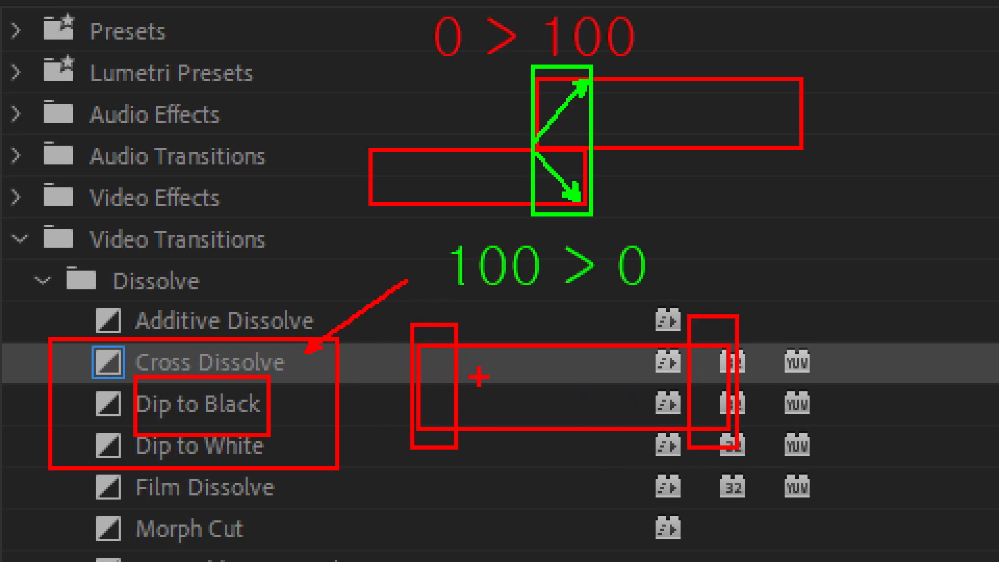
pyautogui.moveTo(454, 384); pyautogui.dragTo(337, 375)
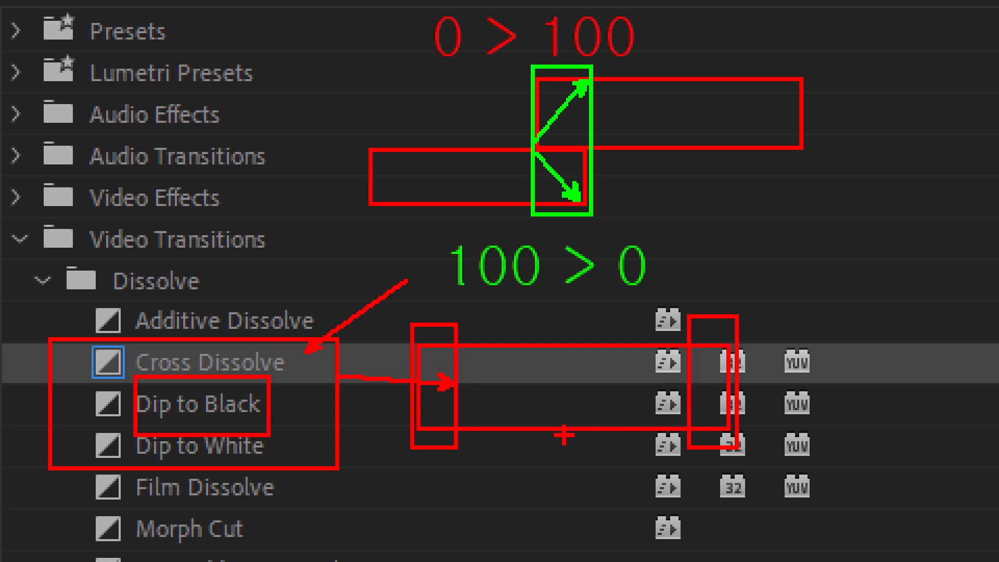
pyautogui.moveTo(823, 380); pyautogui.dragTo(688, 380)
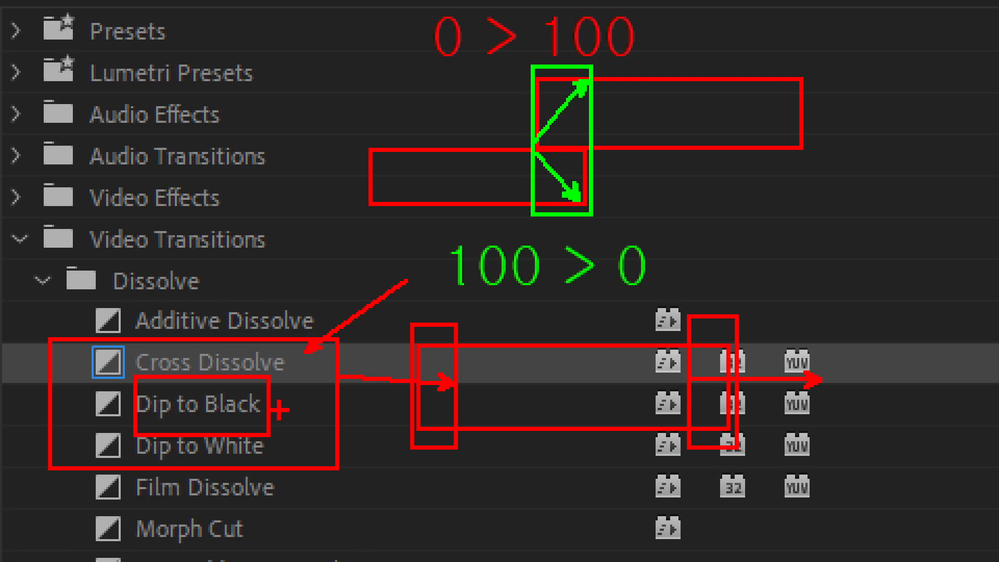
pyautogui.moveTo(134, 415)
pyautogui.mouseDown()
pyautogui.moveTo(162, 436)
pyautogui.moveTo(276, 467)
pyautogui.mouseUp()
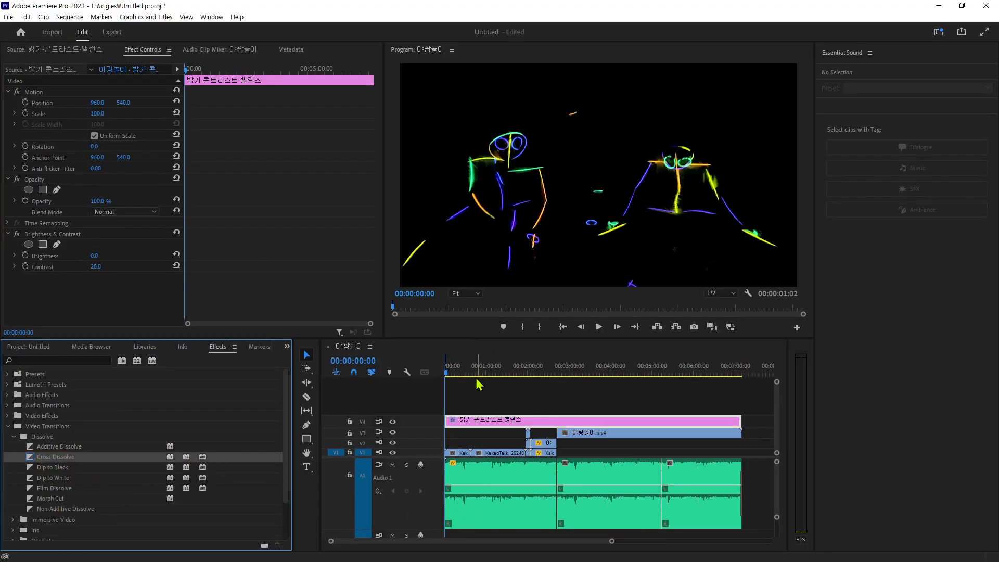
# Step: Examine the cut between the two KakaoTalk clips on V1 up close, with Cross Dissolve selected as the transition
pyautogui.moveTo(451, 377); pyautogui.dragTo(476, 391)
pyautogui.moveTo(611, 541); pyautogui.dragTo(472, 558)
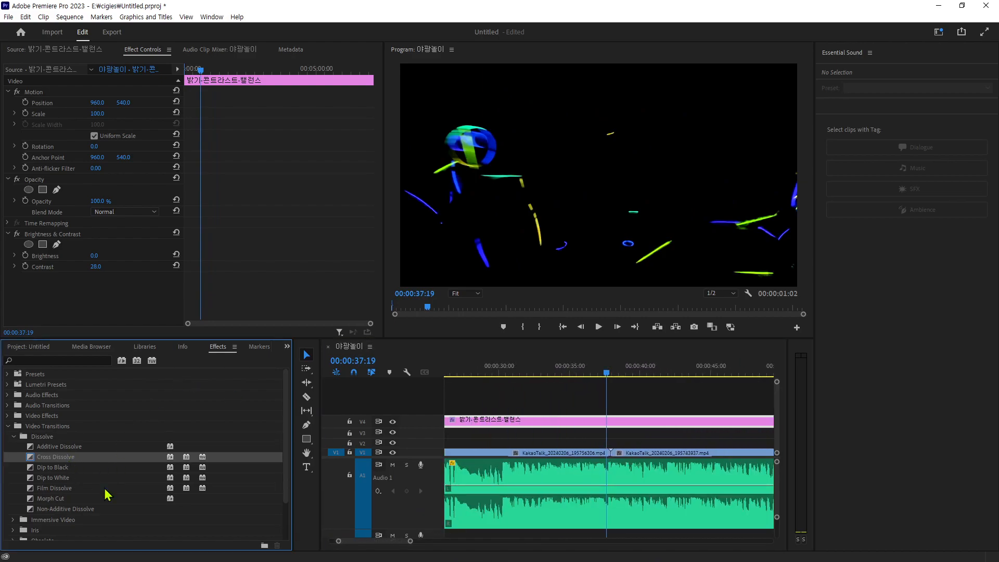
pyautogui.moveTo(607, 374); pyautogui.dragTo(504, 406)
pyautogui.click(71, 457)
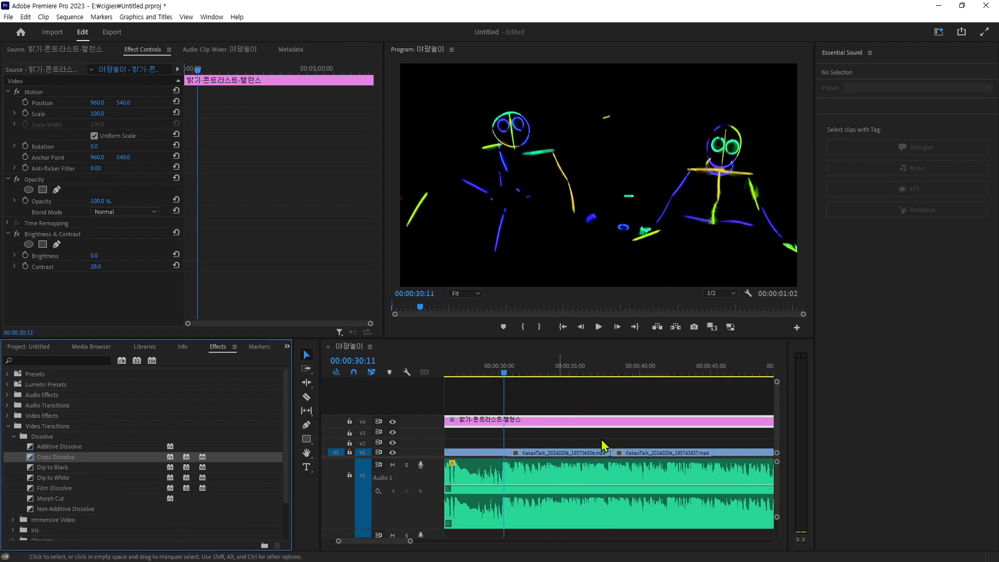
pyautogui.hotkey('ctrl', '1')
pyautogui.click(609, 492)
pyautogui.moveTo(588, 383)
pyautogui.mouseDown()
pyautogui.moveTo(631, 409)
pyautogui.moveTo(633, 424)
pyautogui.mouseUp()
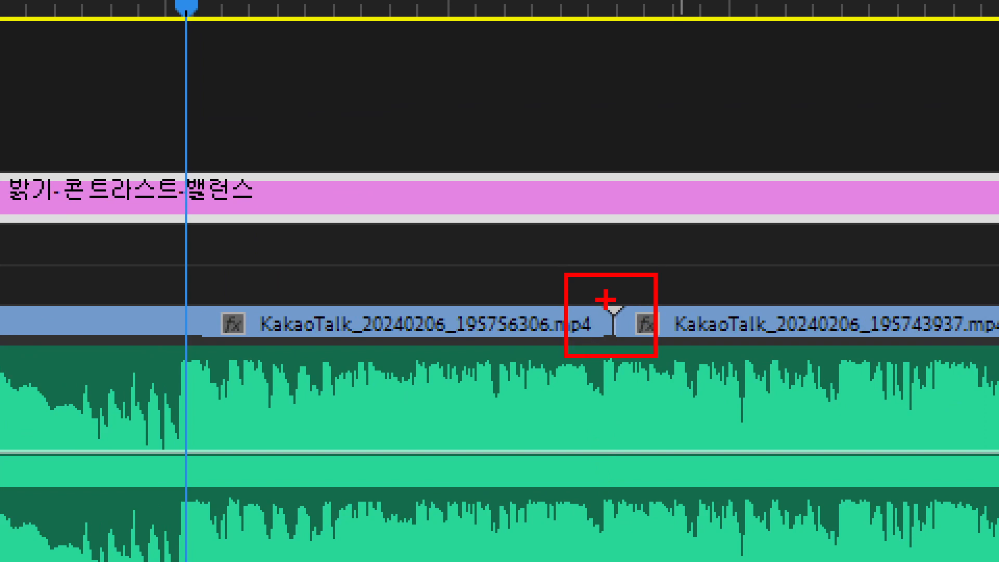
pyautogui.moveTo(612, 366); pyautogui.dragTo(613, 185)
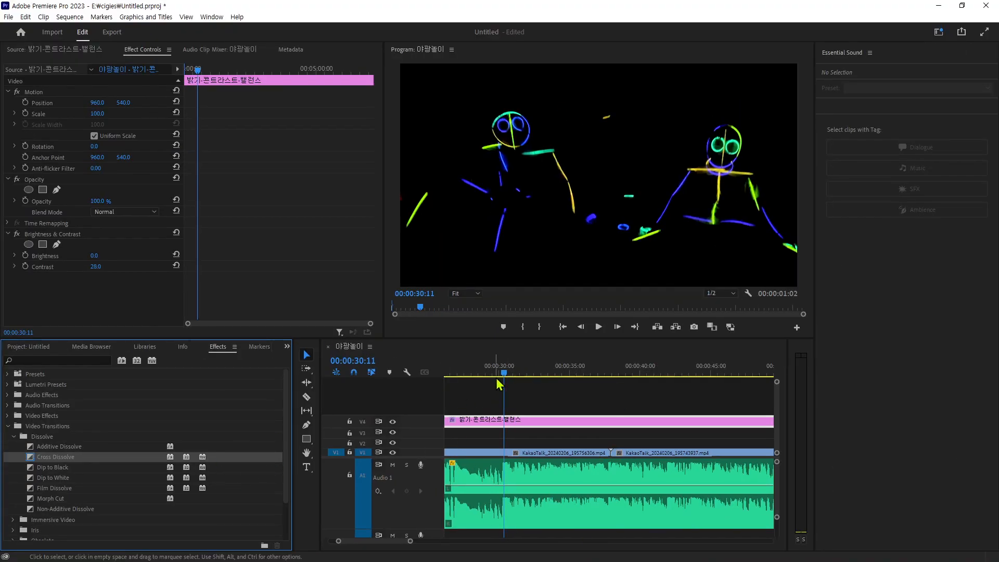
# Step: Park the playhead at 00:02:37:11 and move the 야광놀이.mp4 clip from V3 down to V2, keeping its start time
pyautogui.moveTo(504, 378); pyautogui.dragTo(584, 412)
pyautogui.moveTo(410, 541); pyautogui.dragTo(558, 556)
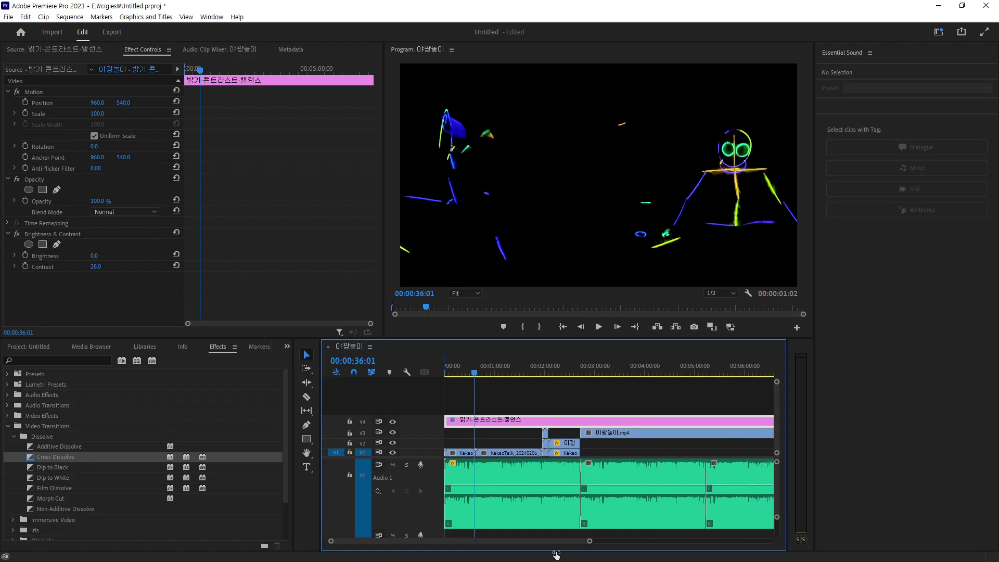
pyautogui.moveTo(478, 376); pyautogui.dragTo(575, 375)
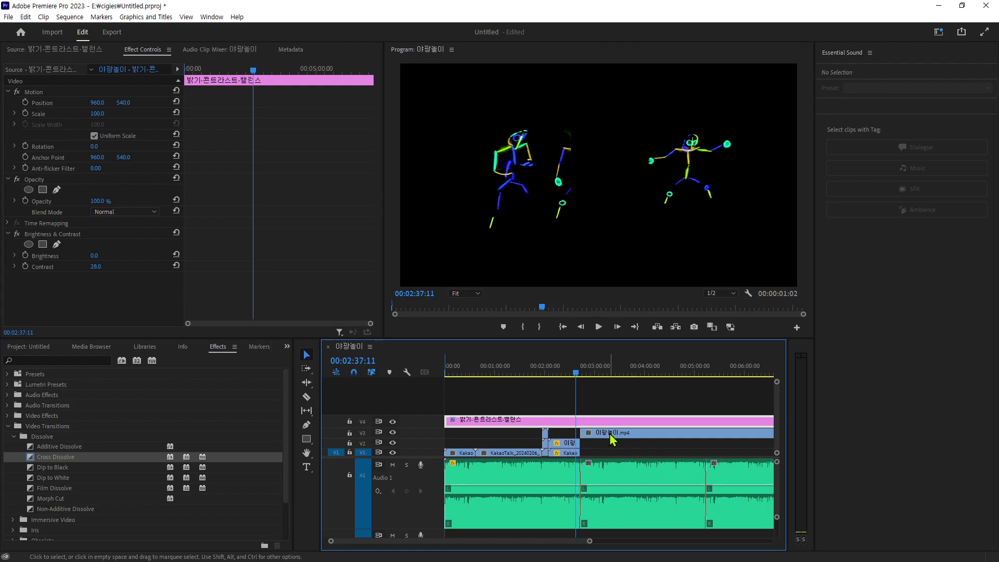
pyautogui.click(605, 434)
pyautogui.moveTo(606, 438); pyautogui.dragTo(604, 449)
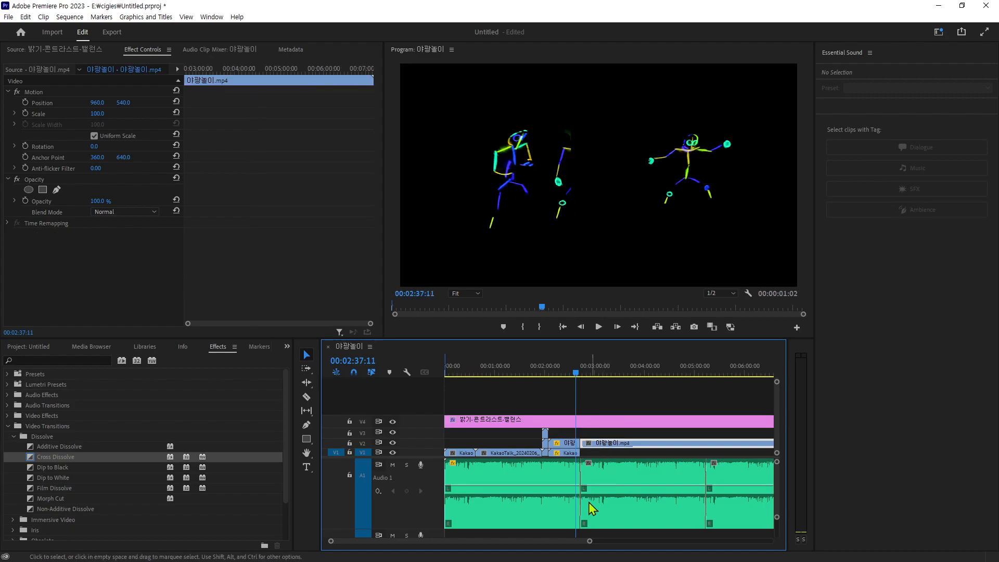
# Step: Apply the Cross Dissolve transition to the cut between the two 야광놀이.mp4 clips on V2, centered on the cut
pyautogui.moveTo(576, 377); pyautogui.dragTo(581, 378)
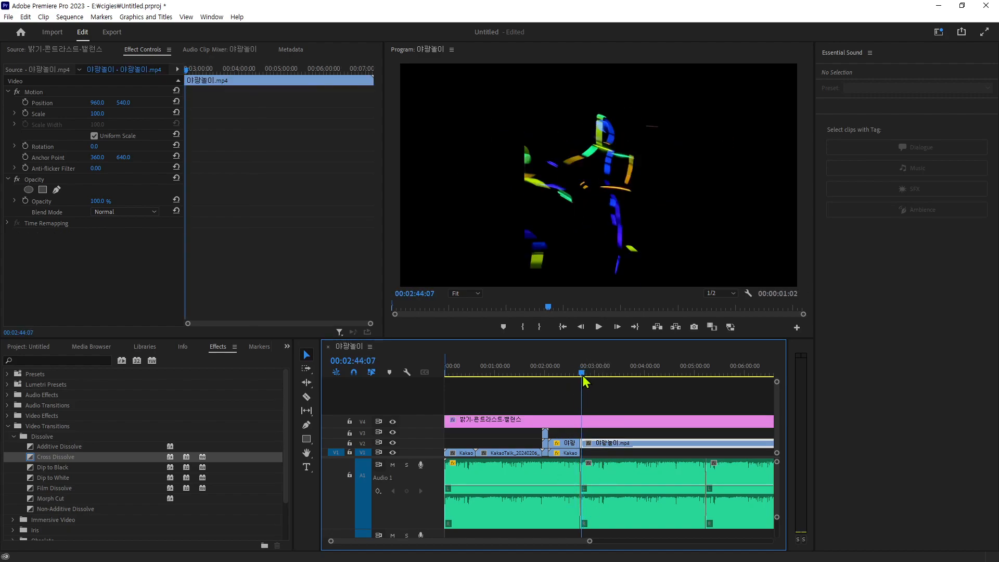
pyautogui.moveTo(588, 544); pyautogui.dragTo(463, 539)
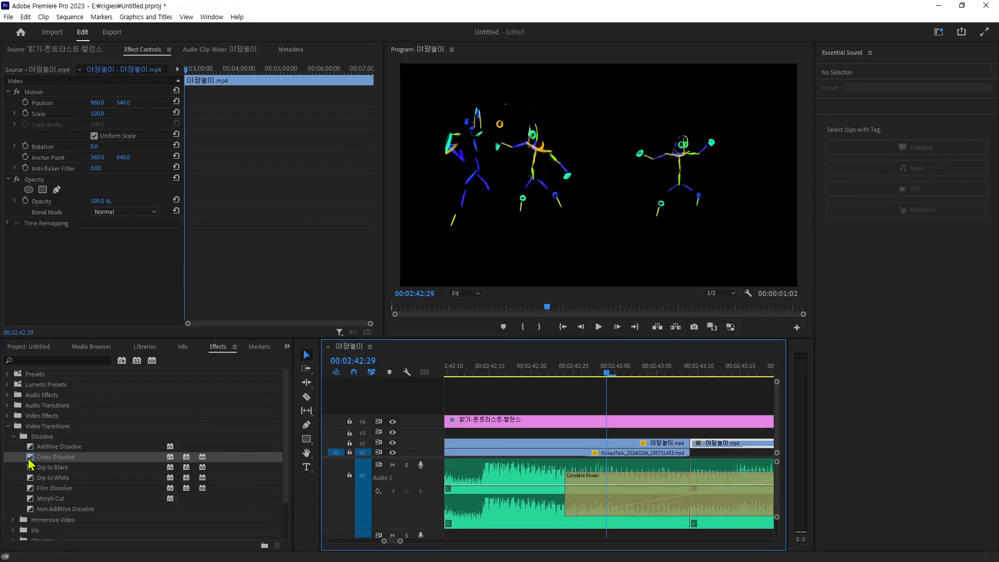
pyautogui.moveTo(54, 462); pyautogui.dragTo(694, 444)
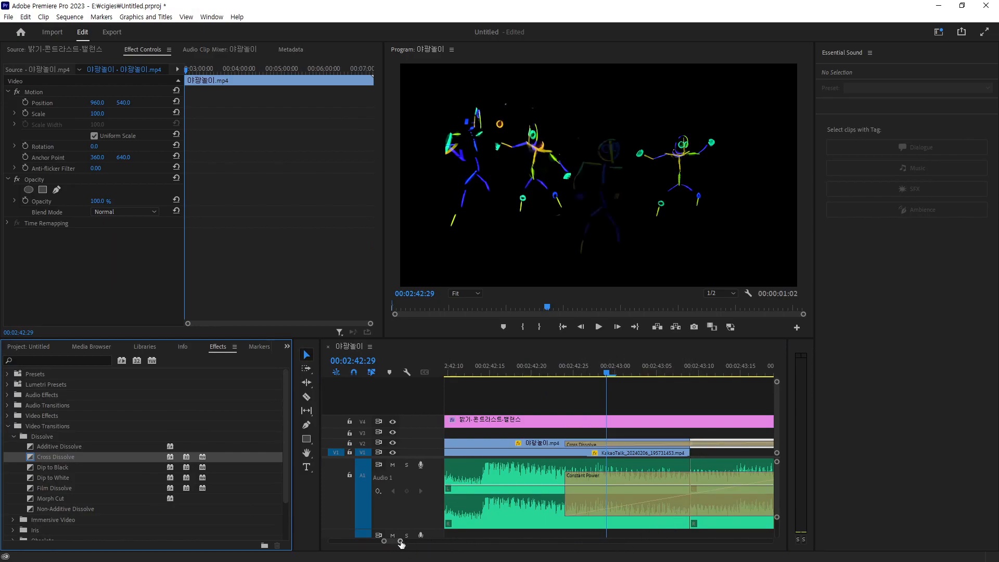
pyautogui.moveTo(401, 541); pyautogui.dragTo(407, 543)
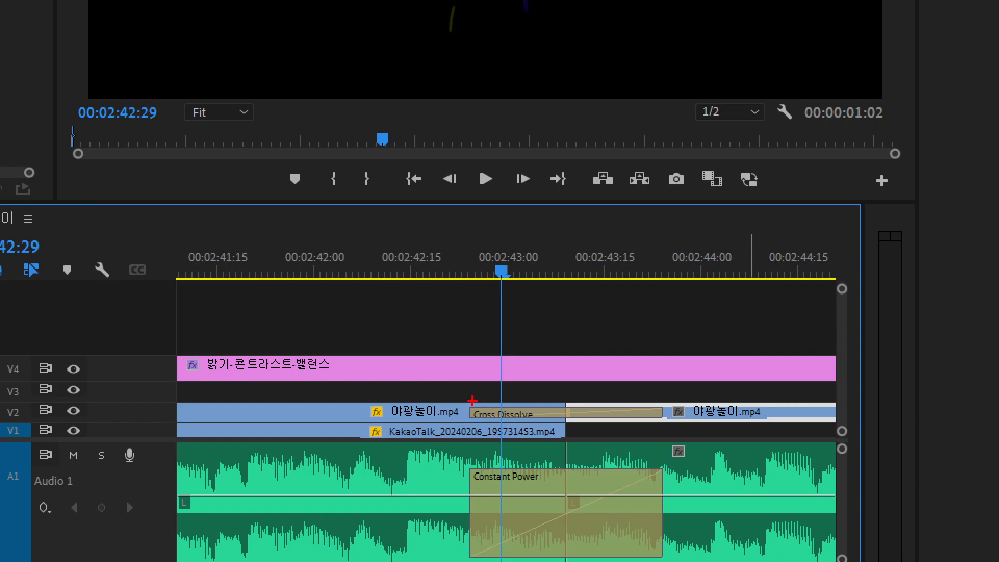
pyautogui.moveTo(472, 400)
pyautogui.mouseDown()
pyautogui.moveTo(669, 411)
pyautogui.moveTo(669, 422)
pyautogui.mouseUp()
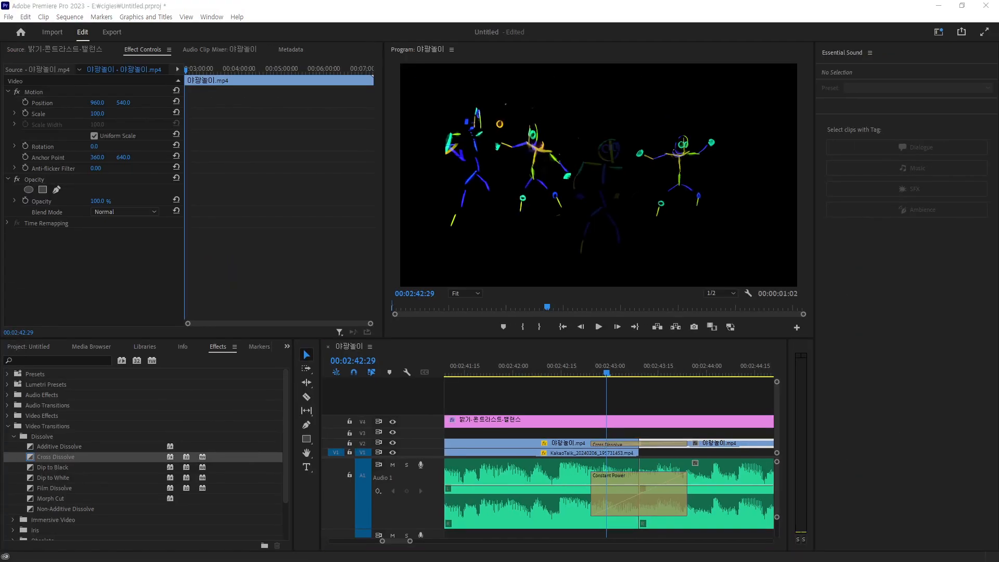
# Step: Play and scrub from 00:02:41:26 to 00:02:43:10 to examine how the V1 KakaoTalk clip's end plays against the V2 dissolve
pyautogui.moveTo(607, 377); pyautogui.dragTo(578, 376)
pyautogui.press('space')
pyautogui.moveTo(698, 373)
pyautogui.mouseDown()
pyautogui.moveTo(551, 398)
pyautogui.moveTo(612, 386)
pyautogui.moveTo(701, 393)
pyautogui.moveTo(587, 397)
pyautogui.moveTo(680, 393)
pyautogui.moveTo(598, 420)
pyautogui.moveTo(500, 430)
pyautogui.moveTo(578, 428)
pyautogui.mouseUp()
pyautogui.hotkey('ctrl', '1')
pyautogui.click(698, 486)
pyautogui.moveTo(537, 389)
pyautogui.mouseDown()
pyautogui.moveTo(579, 408)
pyautogui.moveTo(688, 415)
pyautogui.mouseUp()
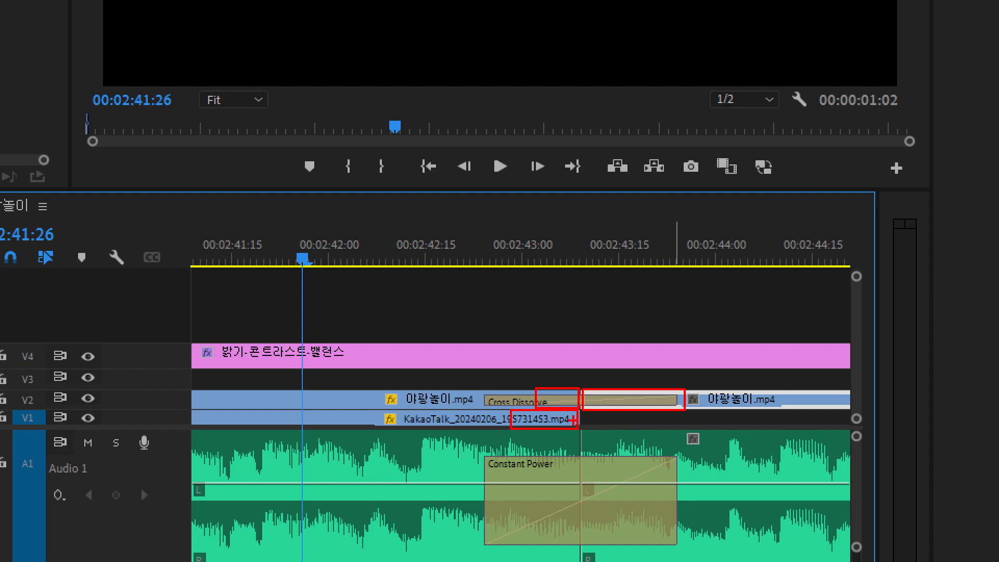
pyautogui.moveTo(572, 420); pyautogui.dragTo(470, 419)
pyautogui.moveTo(578, 399); pyautogui.dragTo(450, 400)
pyautogui.moveTo(685, 399)
pyautogui.mouseDown()
pyautogui.moveTo(541, 401)
pyautogui.moveTo(550, 402)
pyautogui.mouseUp()
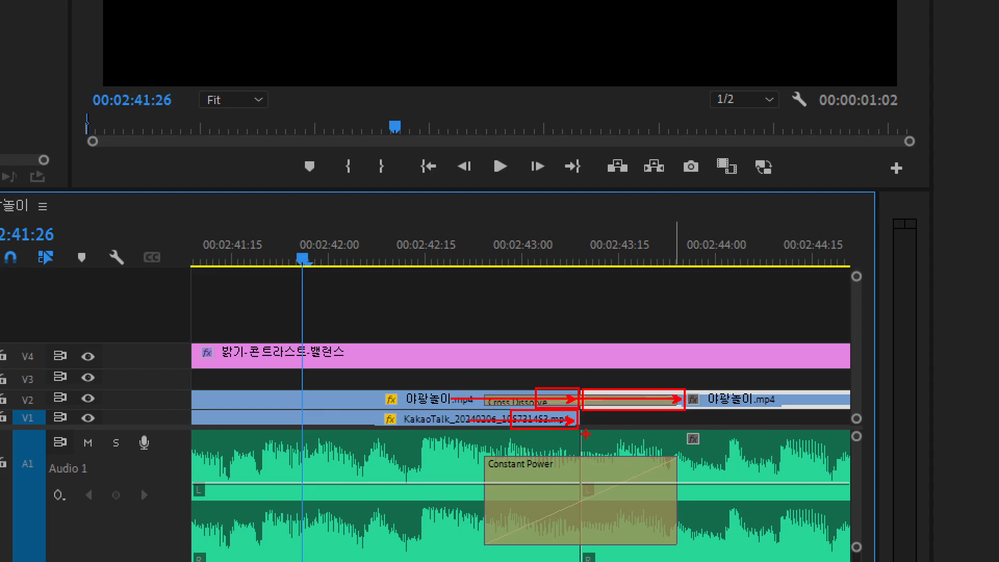
pyautogui.press('Escape')
pyautogui.moveTo(500, 376); pyautogui.dragTo(640, 394)
pyautogui.hotkey('ctrl', '2')
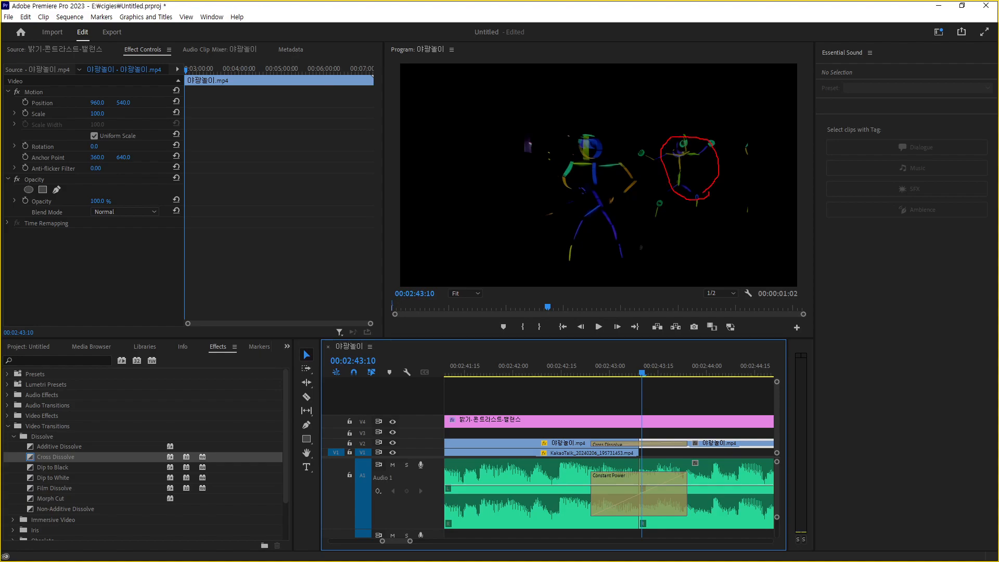
pyautogui.moveTo(528, 203); pyautogui.dragTo(523, 192)
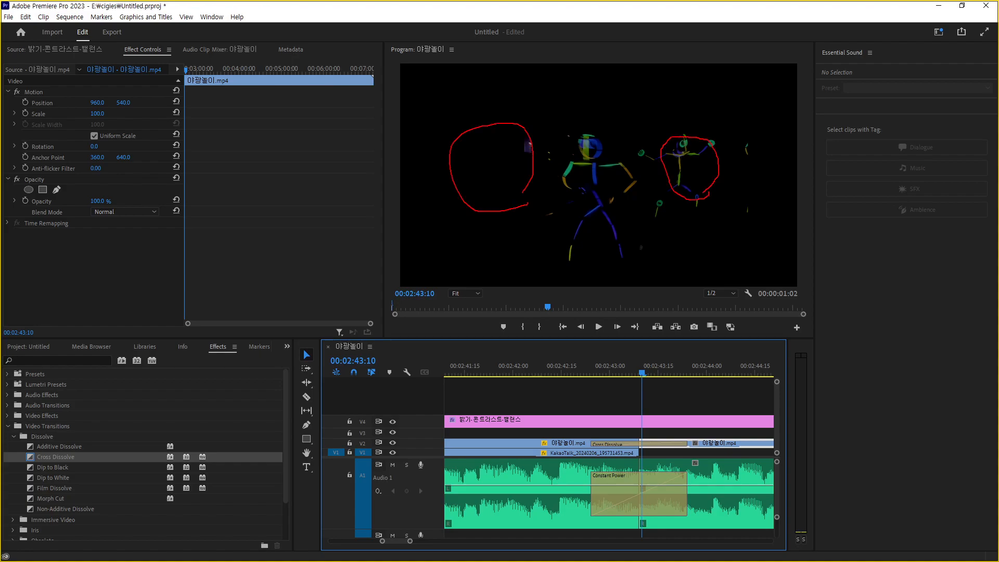
pyautogui.press('Escape')
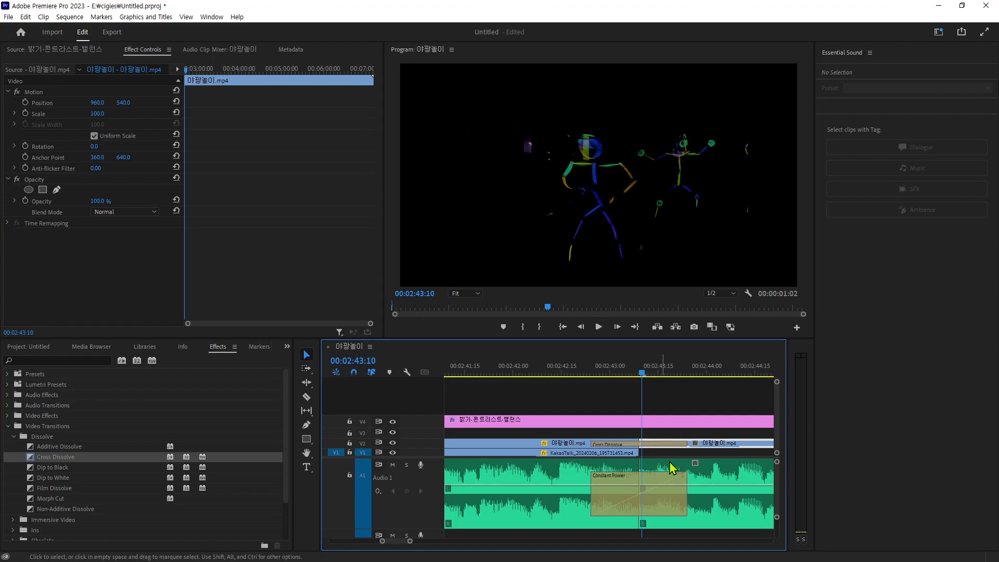
# Step: Try extending the KakaoTalk clip on V1 to the end of the V2 Cross Dissolve, then trim it back to the cut
pyautogui.moveTo(409, 542); pyautogui.dragTo(409, 542)
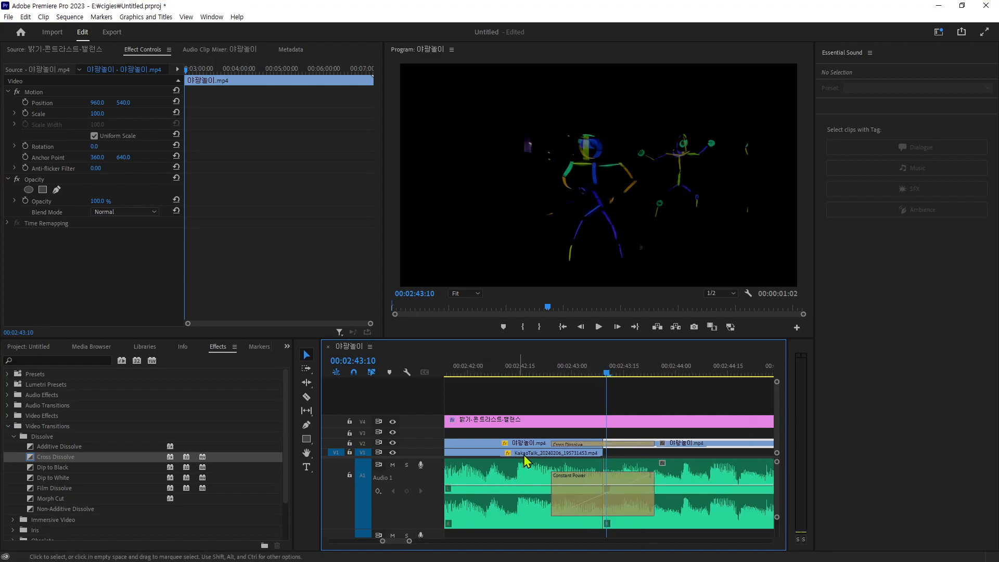
pyautogui.click(602, 453)
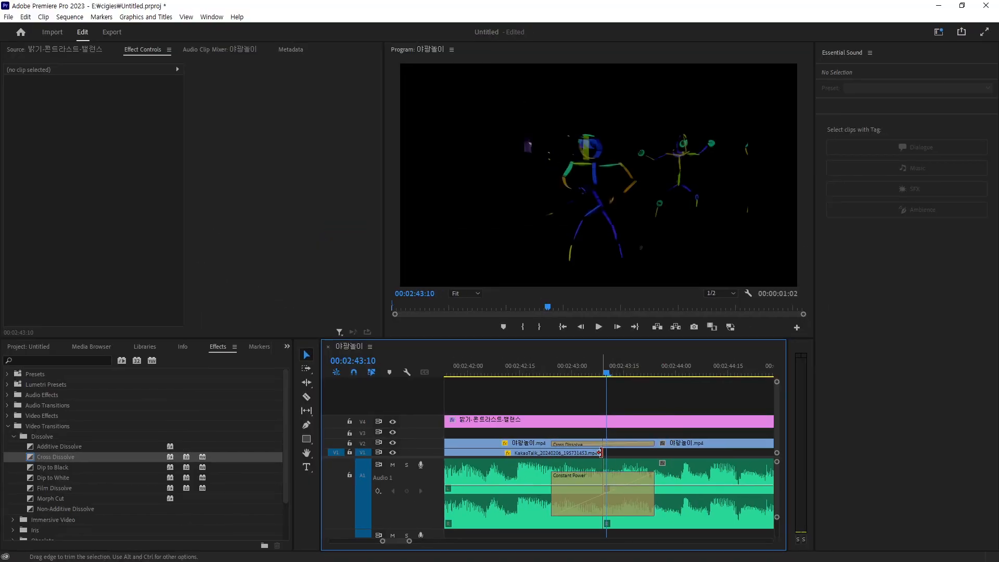
pyautogui.moveTo(603, 453); pyautogui.dragTo(653, 452)
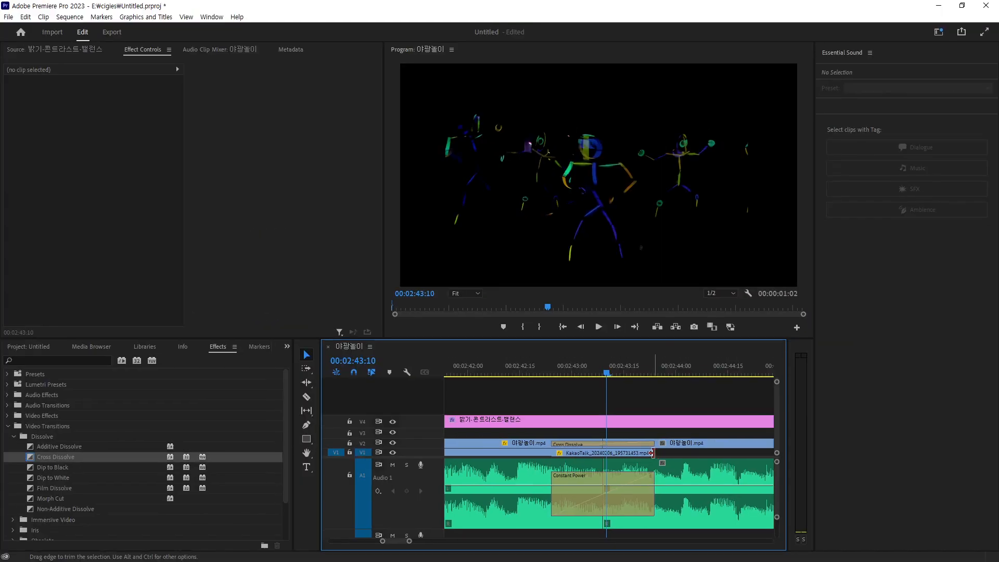
pyautogui.moveTo(648, 395); pyautogui.dragTo(564, 396)
pyautogui.moveTo(615, 453); pyautogui.dragTo(602, 453)
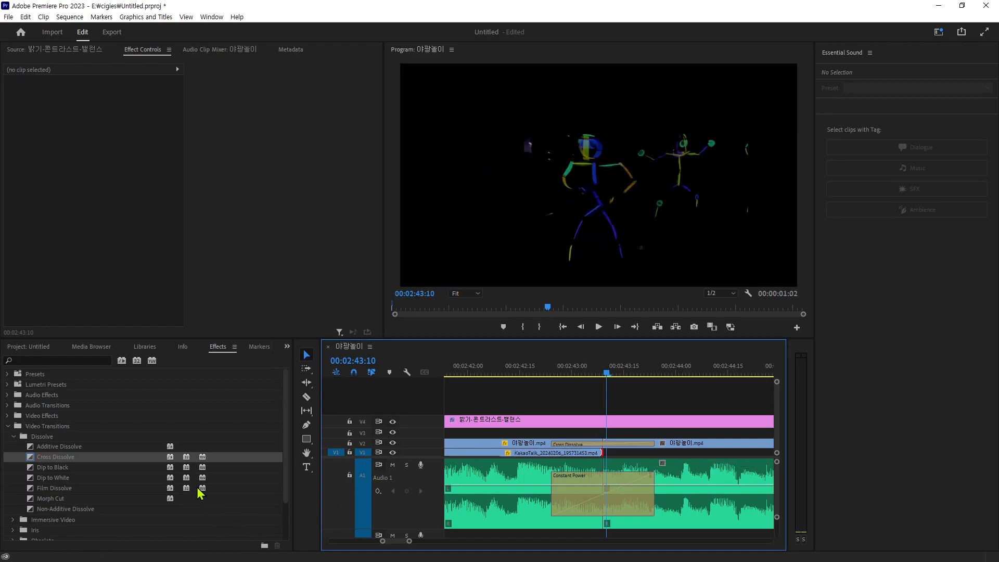
# Step: Apply Cross Dissolve to the end of the KakaoTalk clip on V1 and preview the fade at 00:02:43:03
pyautogui.moveTo(64, 462); pyautogui.dragTo(601, 454)
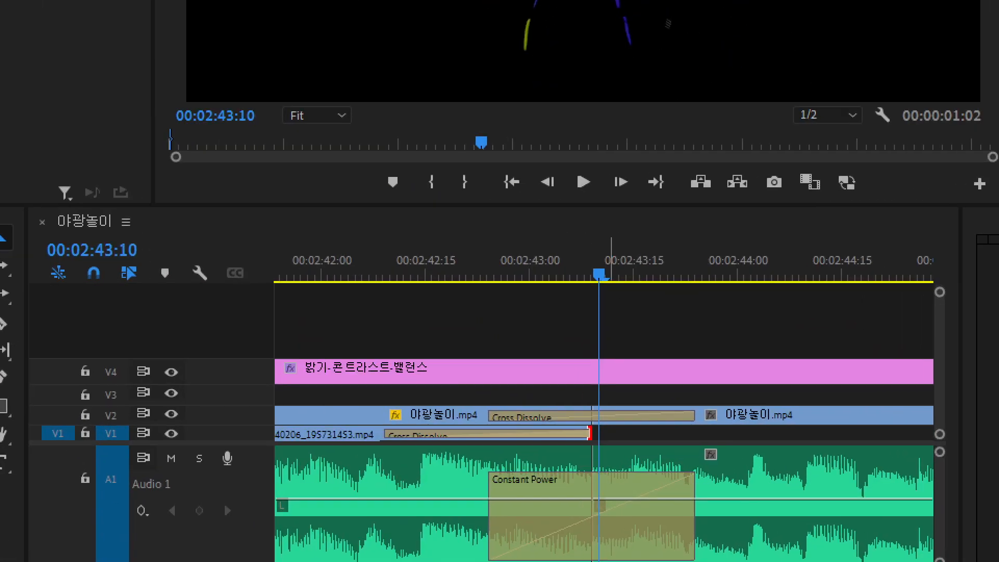
pyautogui.moveTo(385, 426); pyautogui.dragTo(590, 441)
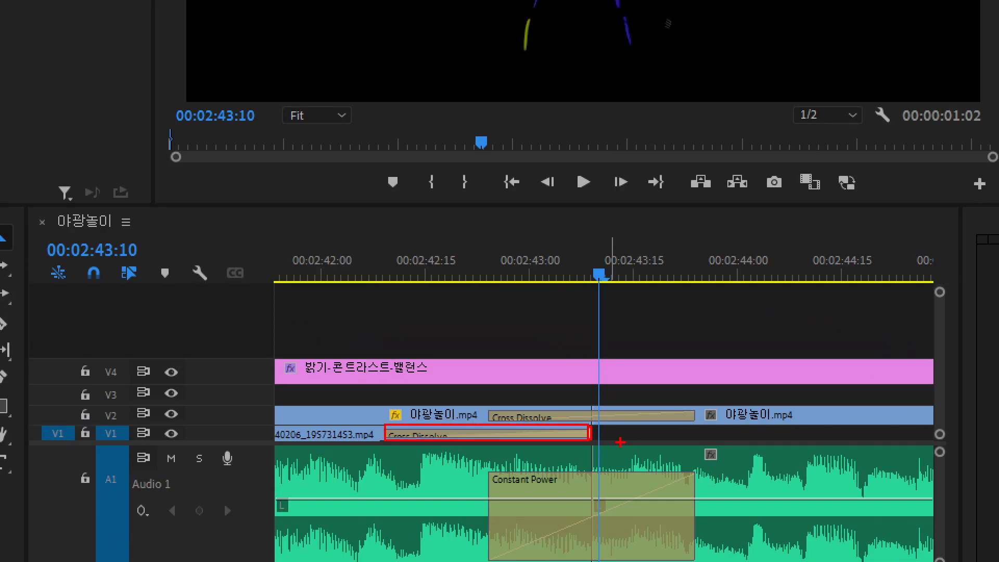
pyautogui.press('Escape')
pyautogui.moveTo(599, 272); pyautogui.dragTo(509, 289)
pyautogui.moveTo(563, 385); pyautogui.dragTo(586, 392)
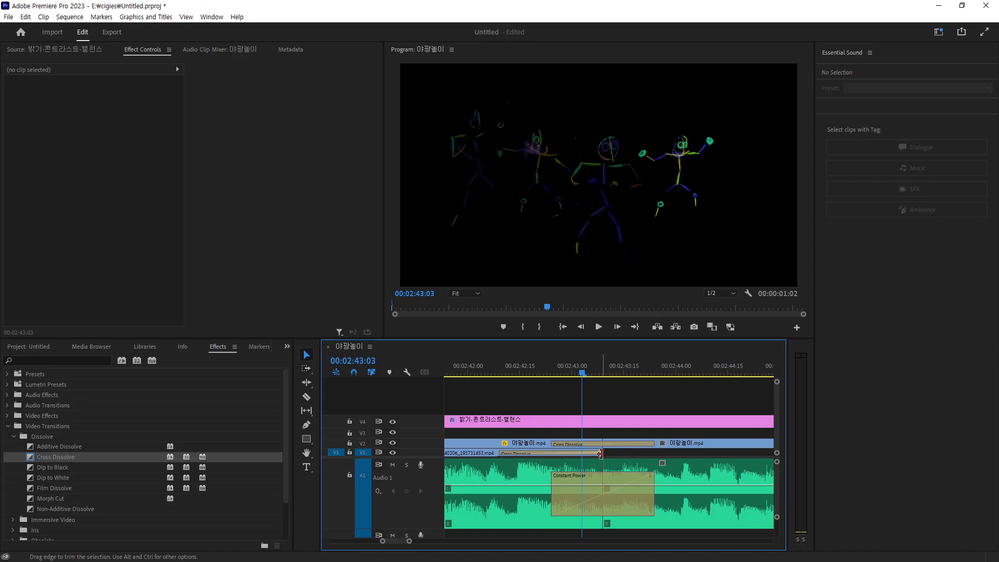
# Step: Extend the KakaoTalk clip's end on V1 so its Cross Dissolve lines up with the Cross Dissolve on V2
pyautogui.moveTo(587, 421); pyautogui.dragTo(671, 424)
pyautogui.moveTo(644, 454); pyautogui.dragTo(653, 454)
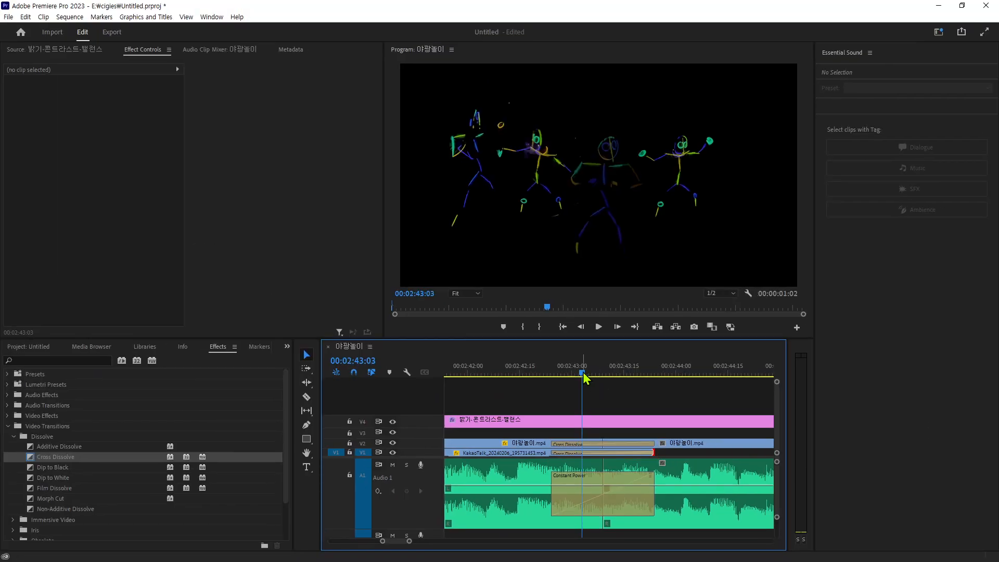
# Step: Compare the aligned Cross Dissolves on V1 and V2, playing and scrubbing through them to 00:02:43:29
pyautogui.moveTo(537, 256); pyautogui.dragTo(420, 267)
pyautogui.moveTo(527, 384); pyautogui.dragTo(545, 458)
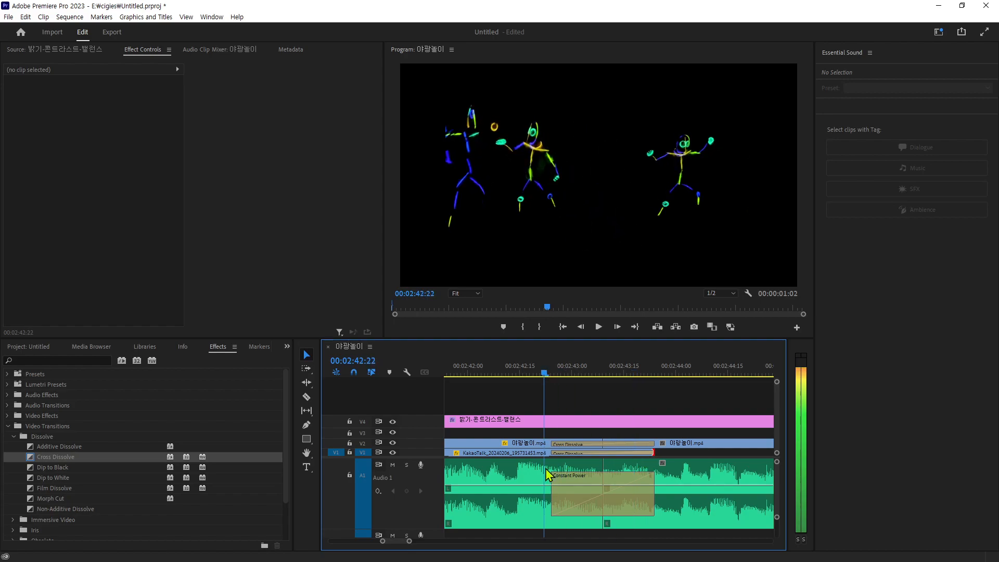
pyautogui.click(636, 454)
pyautogui.click(646, 447)
pyautogui.click(645, 453)
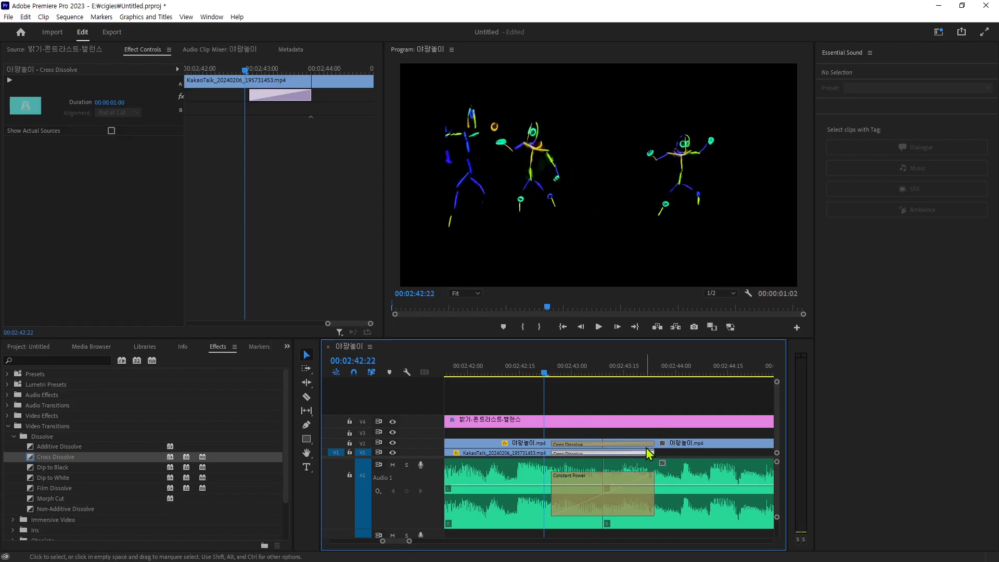
pyautogui.click(636, 446)
pyautogui.click(645, 453)
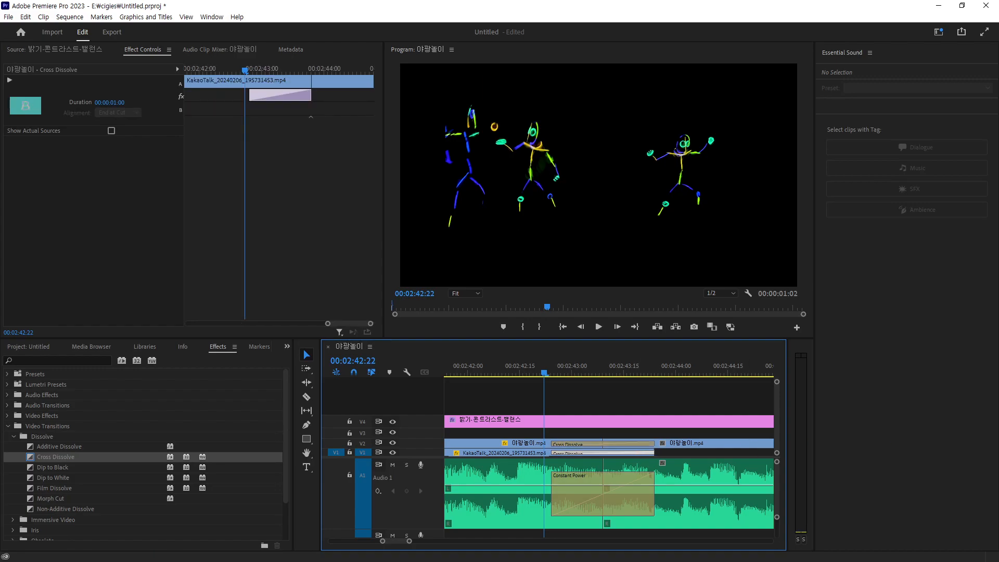
pyautogui.press('space')
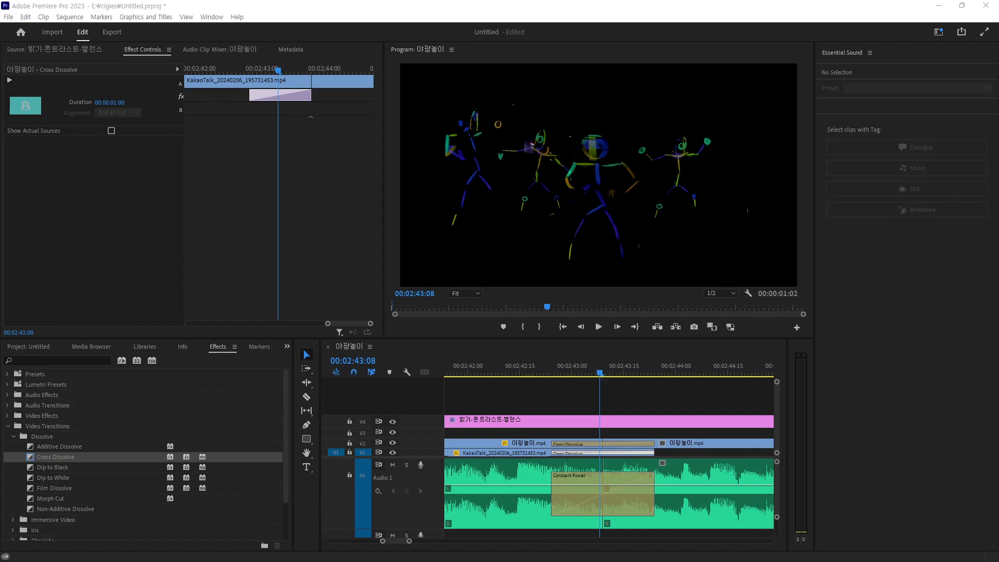
pyautogui.moveTo(603, 376); pyautogui.dragTo(673, 390)
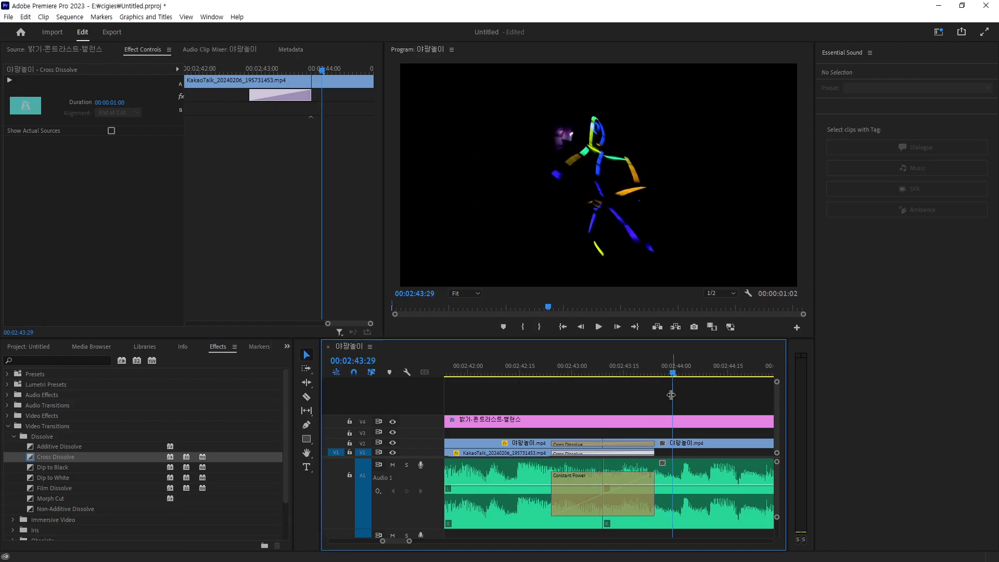
# Step: Scrub through the rest of the sequence to review the clips, then return the playhead to 00:02:42:28
pyautogui.moveTo(409, 541); pyautogui.dragTo(579, 560)
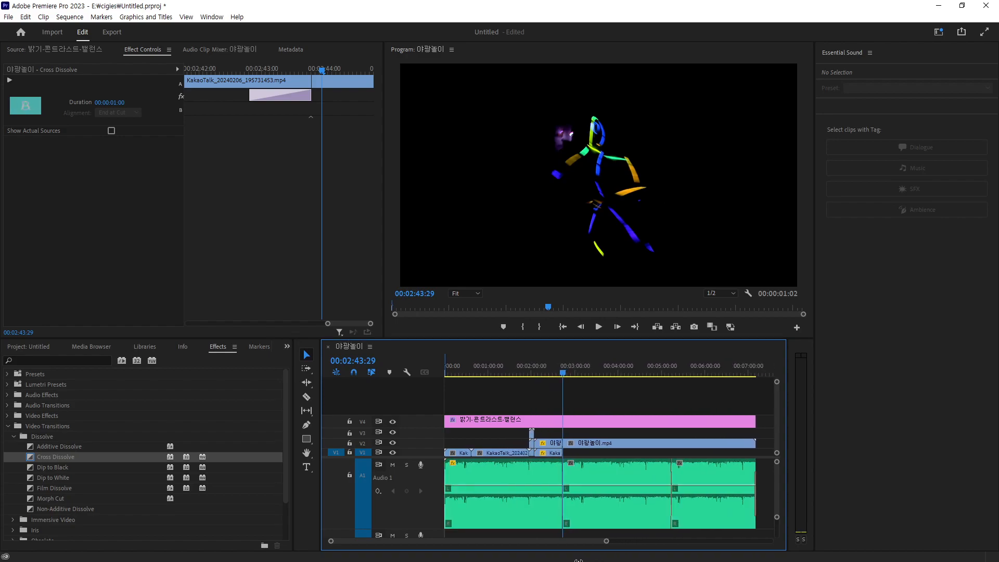
pyautogui.moveTo(564, 374); pyautogui.dragTo(644, 396)
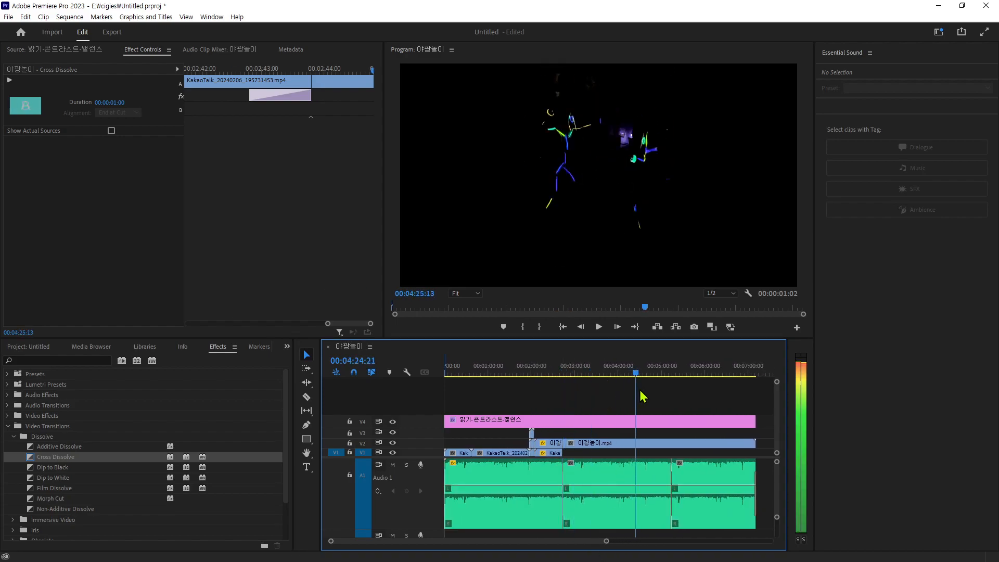
pyautogui.click(656, 443)
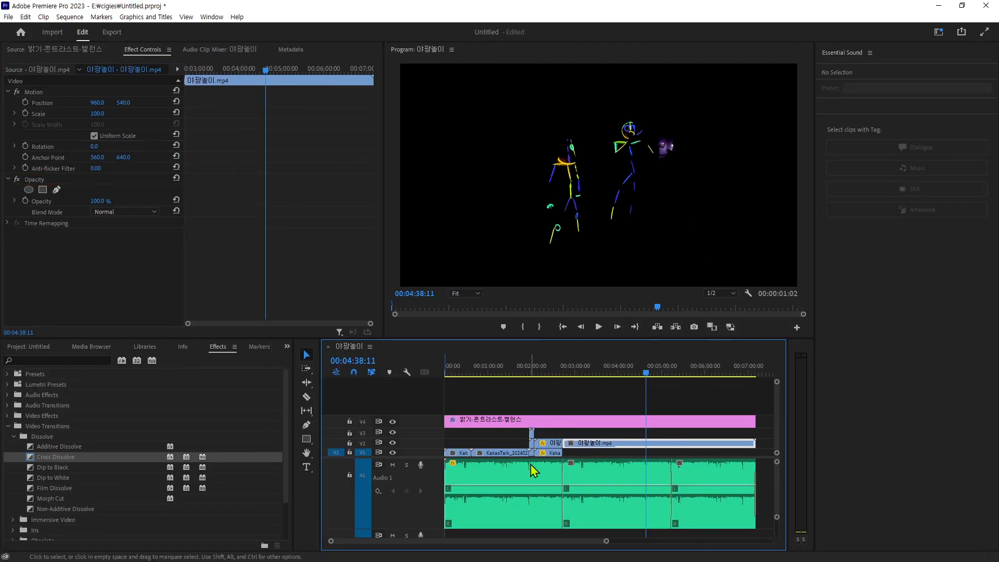
pyautogui.moveTo(646, 375); pyautogui.dragTo(551, 392)
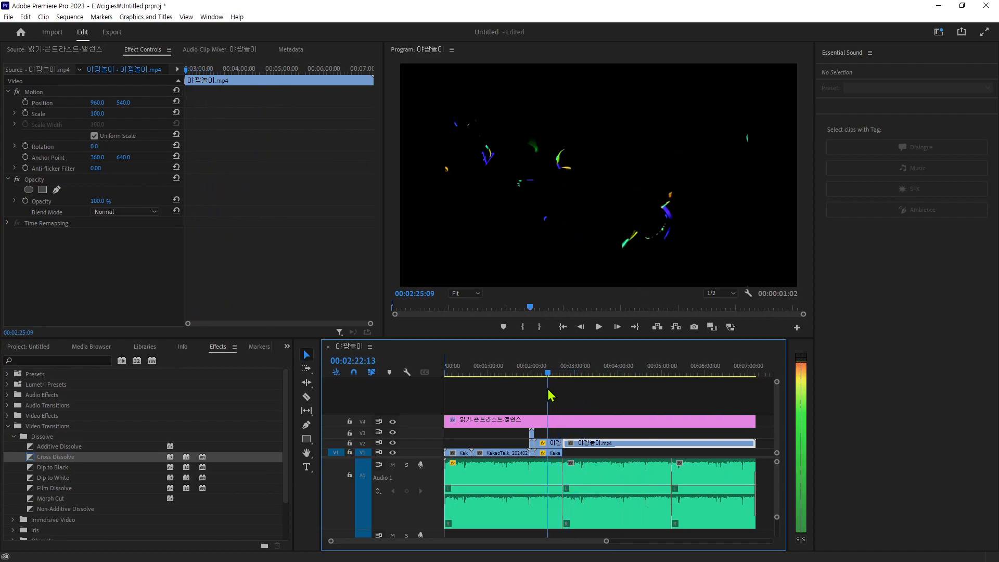
pyautogui.moveTo(608, 541); pyautogui.dragTo(527, 552)
pyautogui.moveTo(606, 402); pyautogui.dragTo(673, 390)
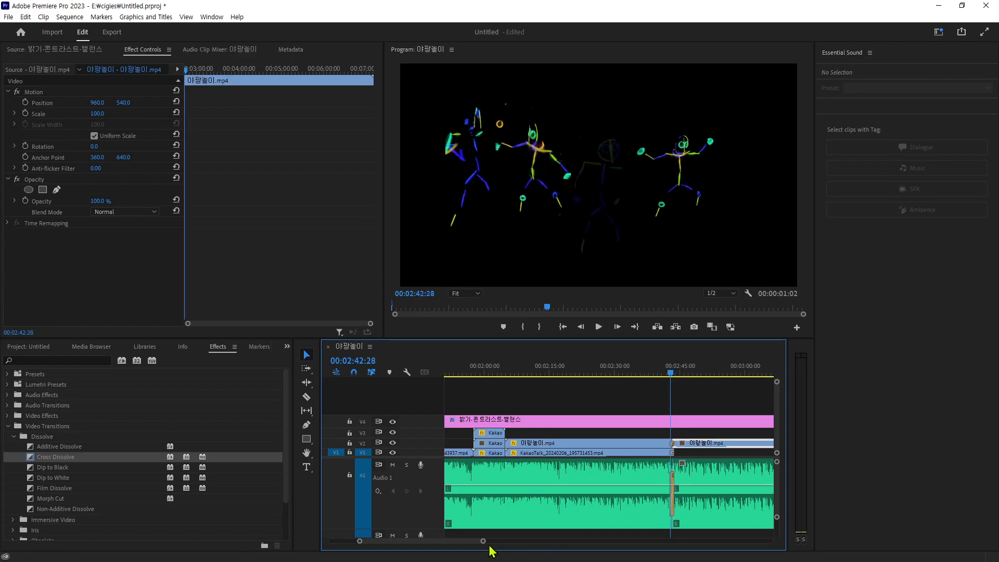
# Step: Try lengthening the V2 Cross Dissolve from both ends to a duration of 00:00:02:10, then undo both changes
pyautogui.moveTo(485, 542); pyautogui.dragTo(435, 541)
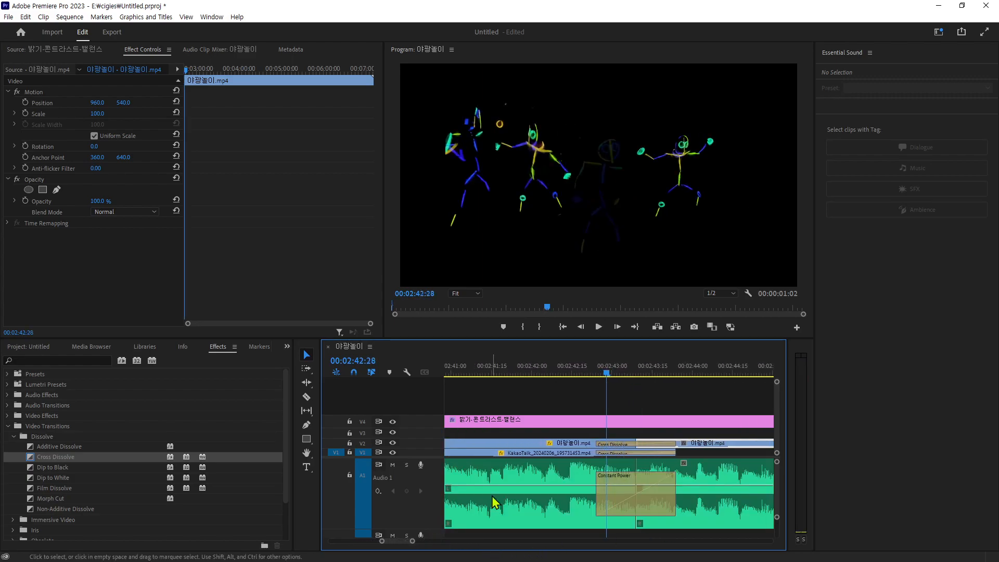
pyautogui.click(644, 442)
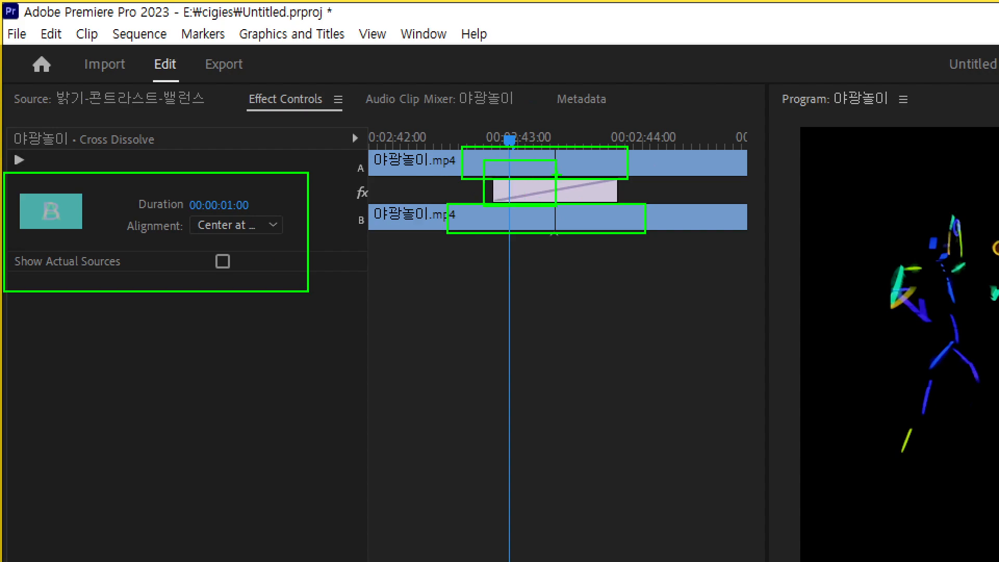
pyautogui.moveTo(593, 223); pyautogui.dragTo(626, 233)
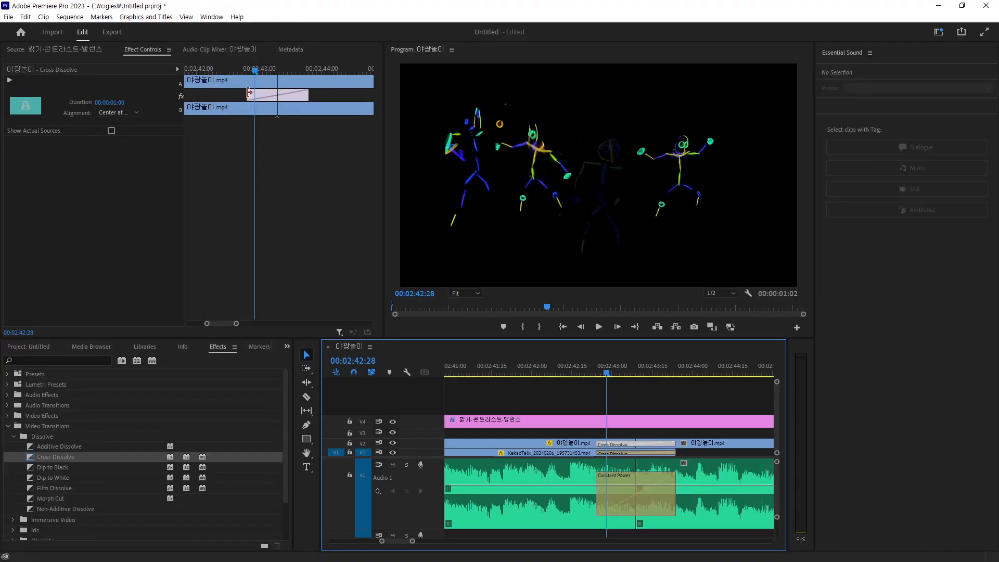
pyautogui.moveTo(248, 92); pyautogui.dragTo(209, 93)
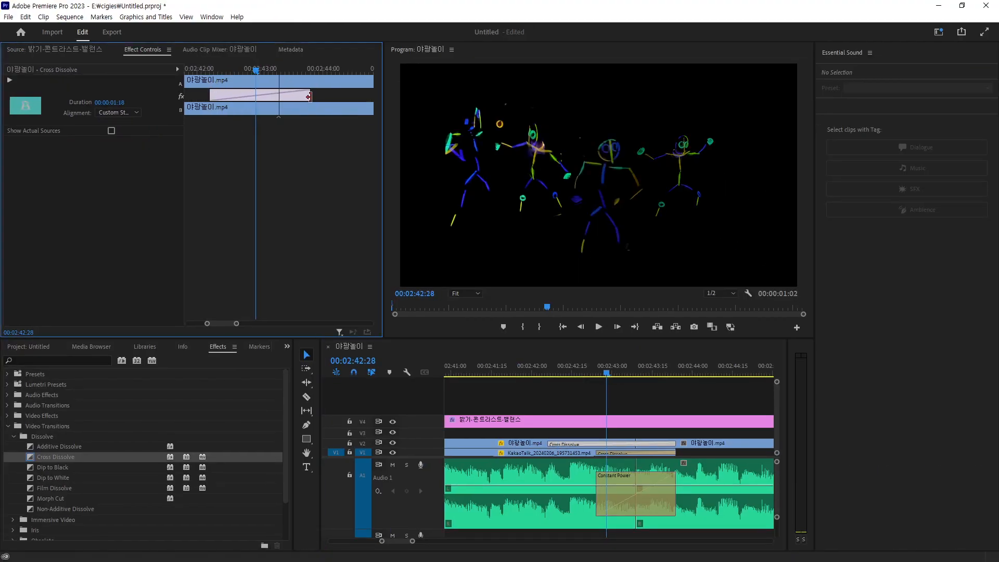
pyautogui.moveTo(309, 97); pyautogui.dragTo(358, 106)
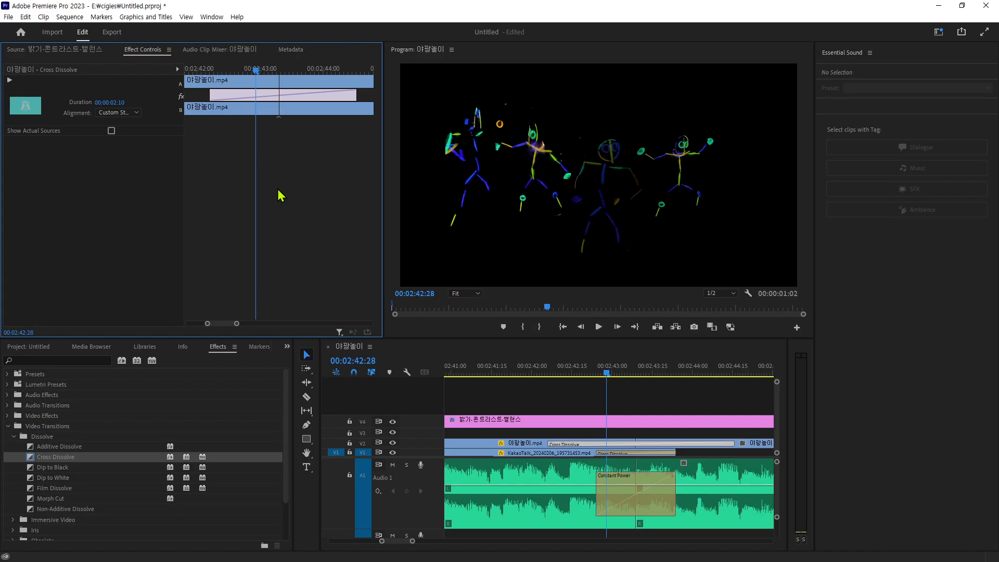
pyautogui.hotkey('ctrl', 'z')
pyautogui.hotkey('ctrl', 'z')
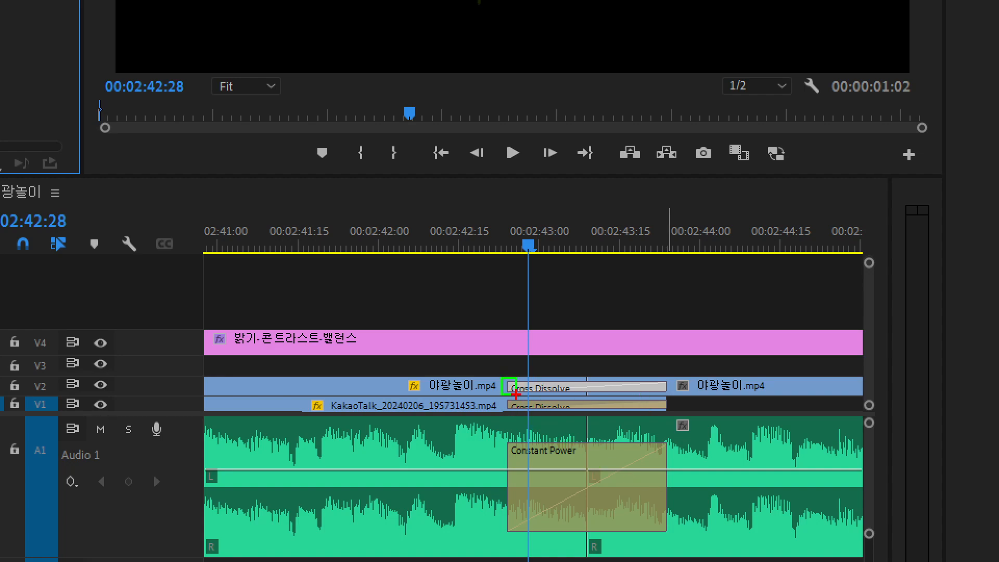
pyautogui.click(502, 380)
pyautogui.moveTo(731, 383)
pyautogui.mouseDown()
pyautogui.moveTo(647, 374)
pyautogui.moveTo(680, 375)
pyautogui.mouseUp()
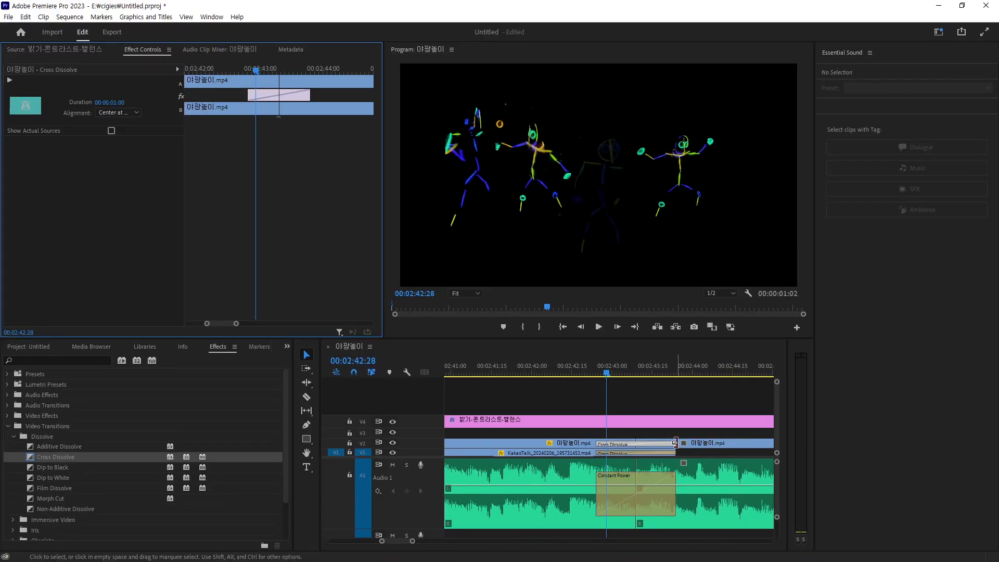
# Step: Try extending the end of the Cross Dissolve on V2, then undo the change
pyautogui.moveTo(667, 386); pyautogui.dragTo(679, 385)
pyautogui.moveTo(682, 443); pyautogui.dragTo(729, 448)
pyautogui.hotkey('ctrl', 'z')
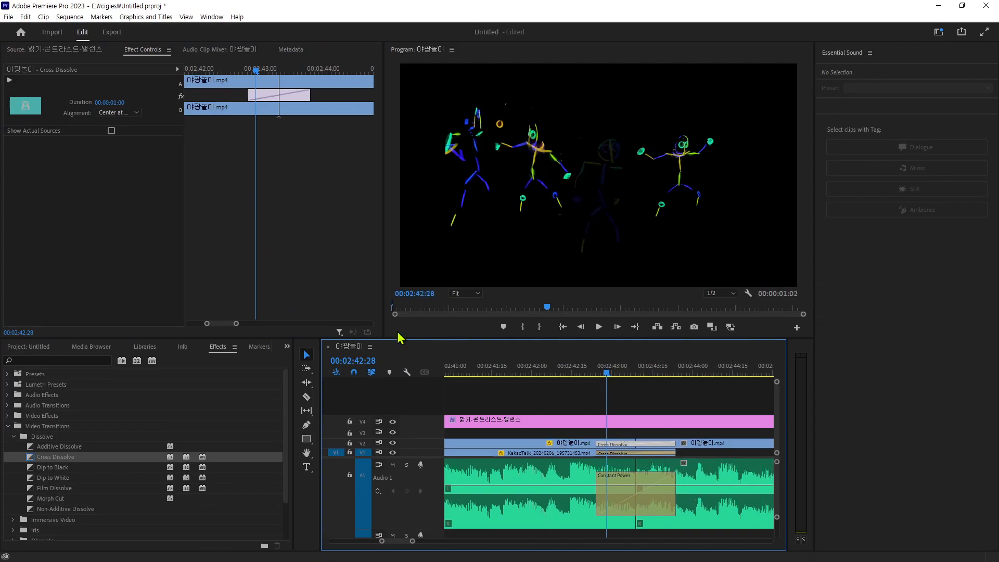
# Step: Scrub through the V2 Cross Dissolve in its effect settings to 00:02:43:10 and play the transition preview
pyautogui.click(259, 73)
pyautogui.moveTo(260, 75); pyautogui.dragTo(334, 81)
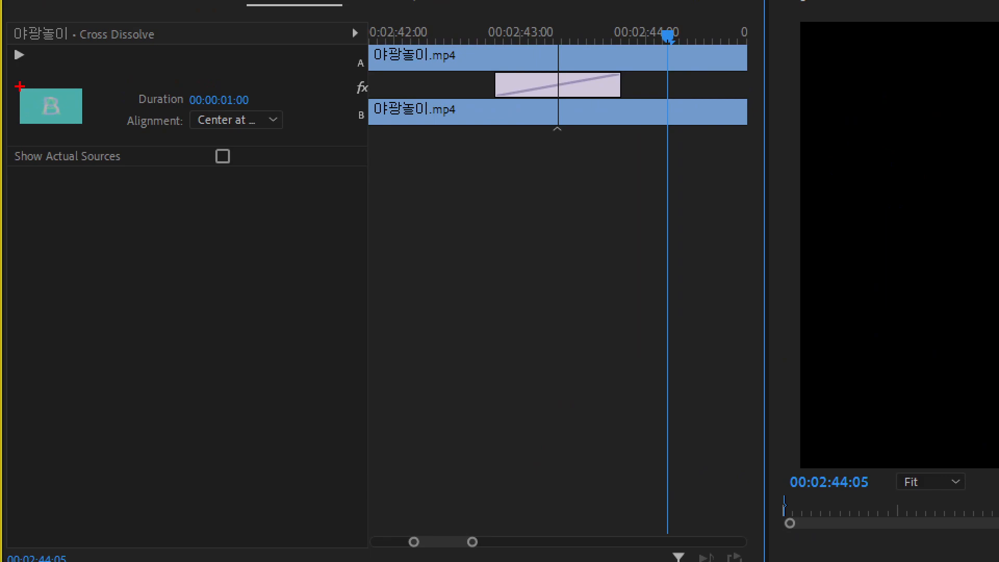
pyautogui.moveTo(22, 80); pyautogui.dragTo(95, 128)
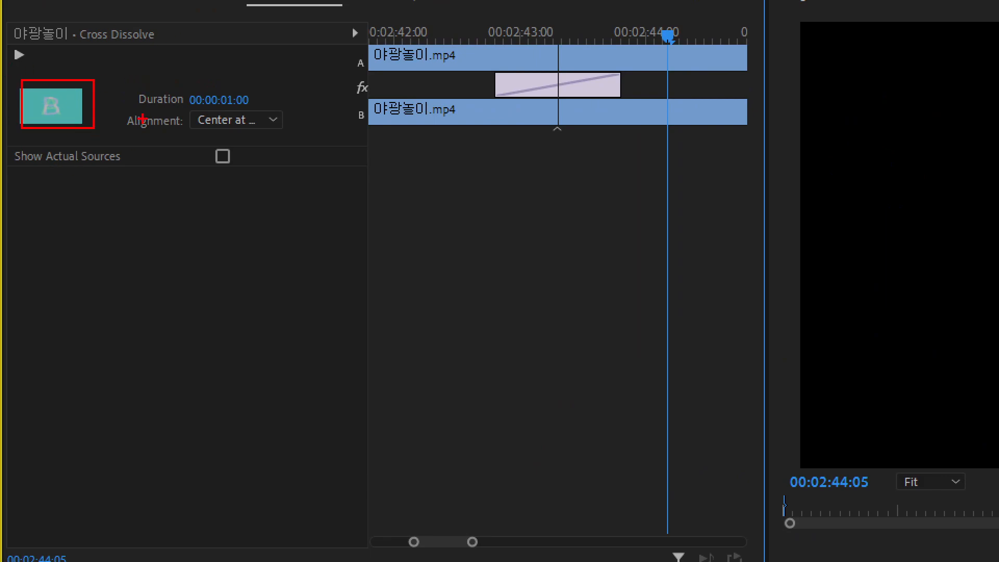
pyautogui.moveTo(69, 20)
pyautogui.mouseDown()
pyautogui.moveTo(132, 47)
pyautogui.moveTo(166, 47)
pyautogui.mouseUp()
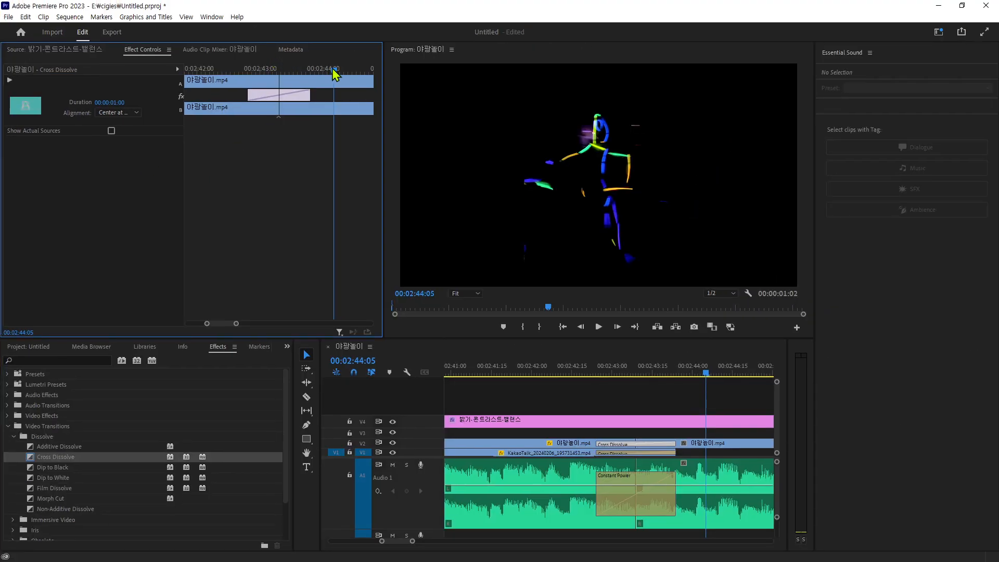
pyautogui.moveTo(670, 39); pyautogui.dragTo(571, 55)
pyautogui.moveTo(285, 80); pyautogui.dragTo(283, 79)
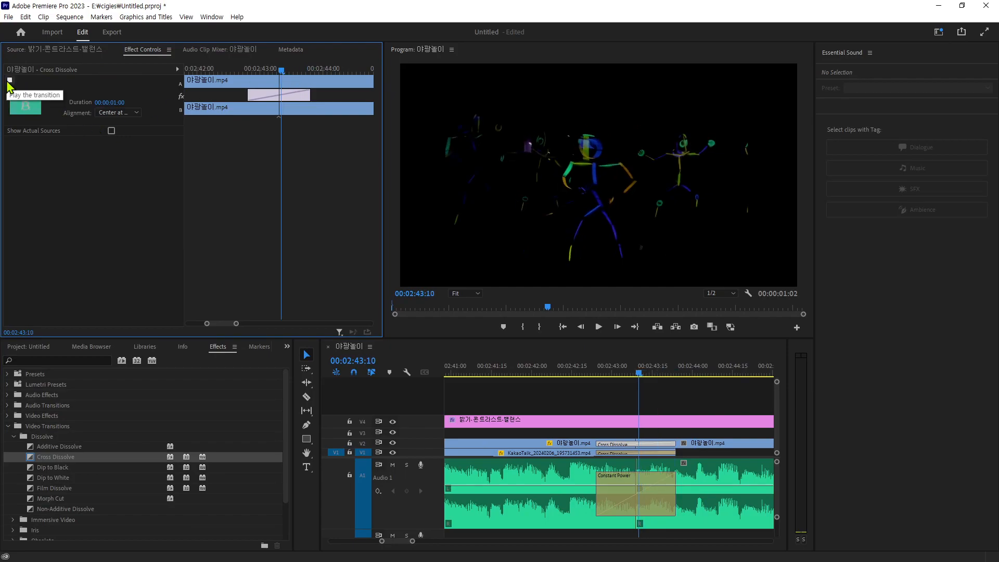
pyautogui.click(9, 82)
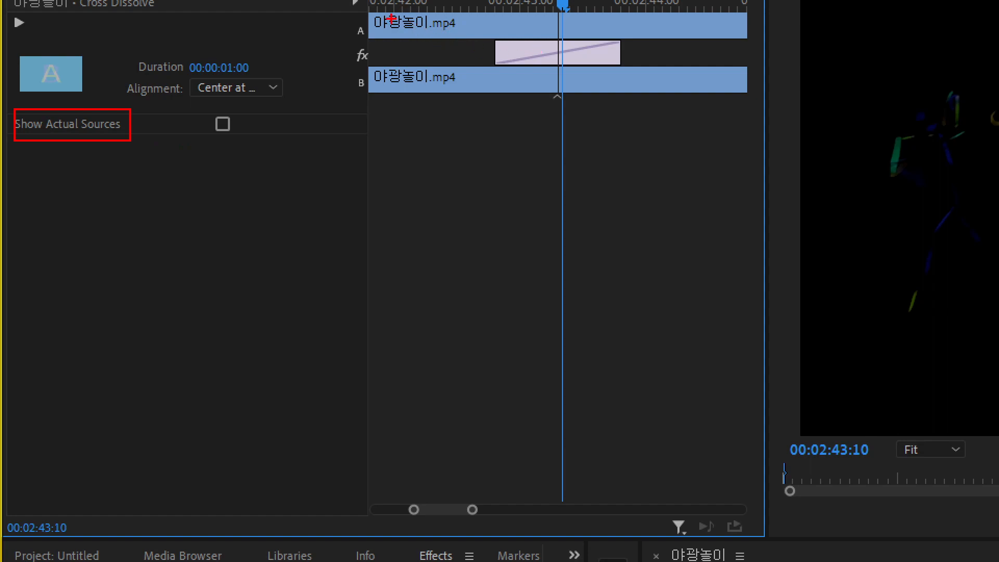
# Step: Show the actual sources in the Cross Dissolve's thumbnail and play the transition preview with them
pyautogui.moveTo(368, 14); pyautogui.dragTo(458, 44)
pyautogui.moveTo(373, 62)
pyautogui.mouseDown()
pyautogui.moveTo(469, 91)
pyautogui.moveTo(458, 95)
pyautogui.mouseUp()
pyautogui.moveTo(88, 81); pyautogui.dragTo(25, 82)
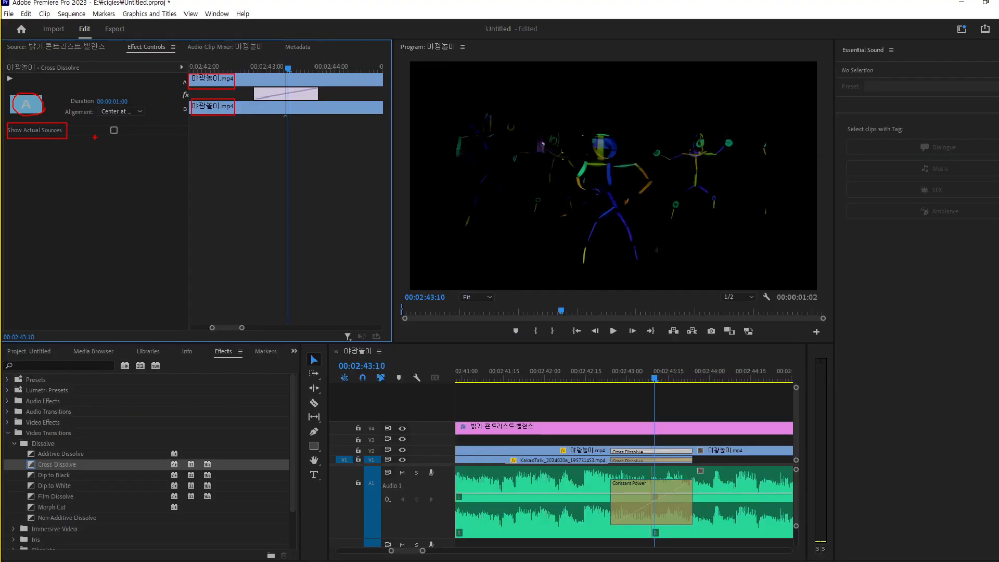
pyautogui.press('Escape')
pyautogui.click(112, 131)
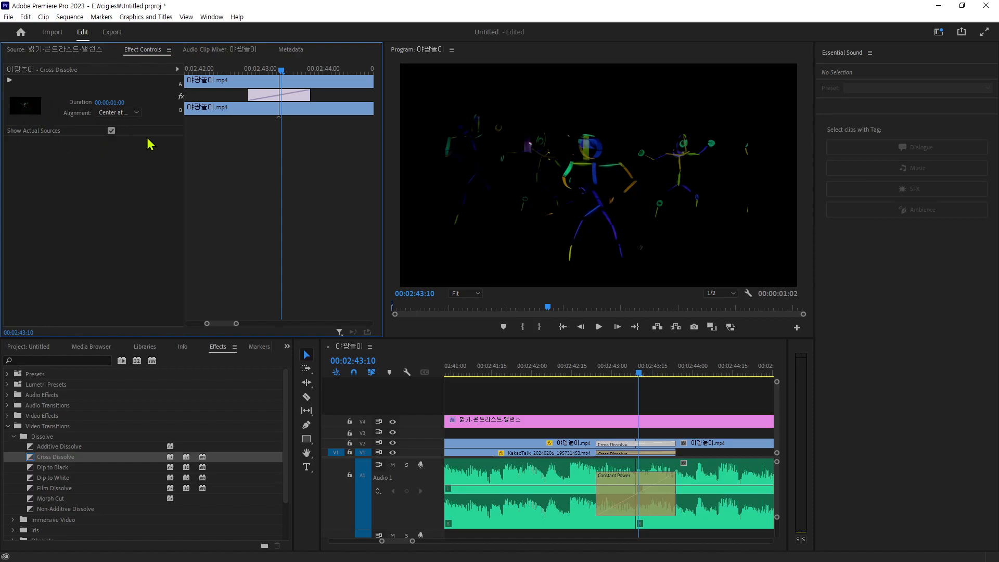
pyautogui.moveTo(182, 170)
pyautogui.mouseDown()
pyautogui.moveTo(243, 171)
pyautogui.moveTo(229, 152)
pyautogui.moveTo(190, 153)
pyautogui.mouseUp()
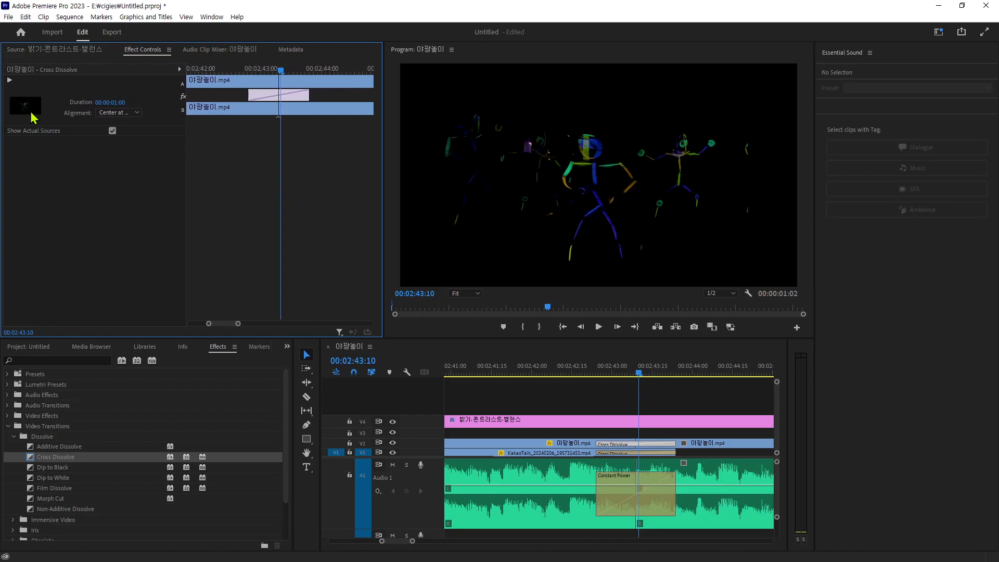
pyautogui.click(9, 80)
# Step: Show the whole sequence in the timeline and return the playhead to 00:00:00:00
pyautogui.moveTo(285, 78); pyautogui.dragTo(234, 113)
pyautogui.moveTo(381, 541); pyautogui.dragTo(255, 545)
pyautogui.moveTo(589, 542); pyautogui.dragTo(623, 544)
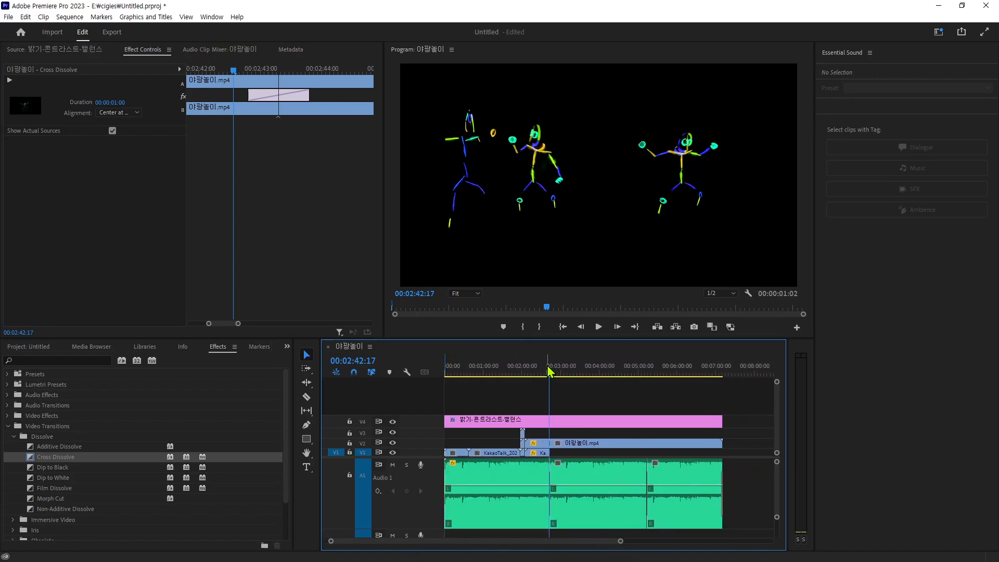
pyautogui.moveTo(552, 371); pyautogui.dragTo(437, 386)
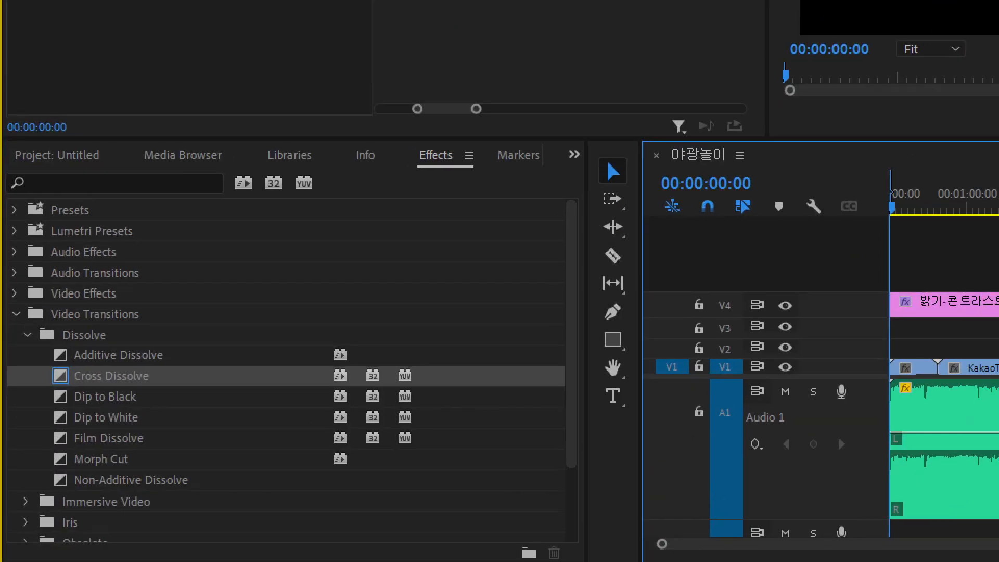
pyautogui.moveTo(53, 385); pyautogui.dragTo(139, 432)
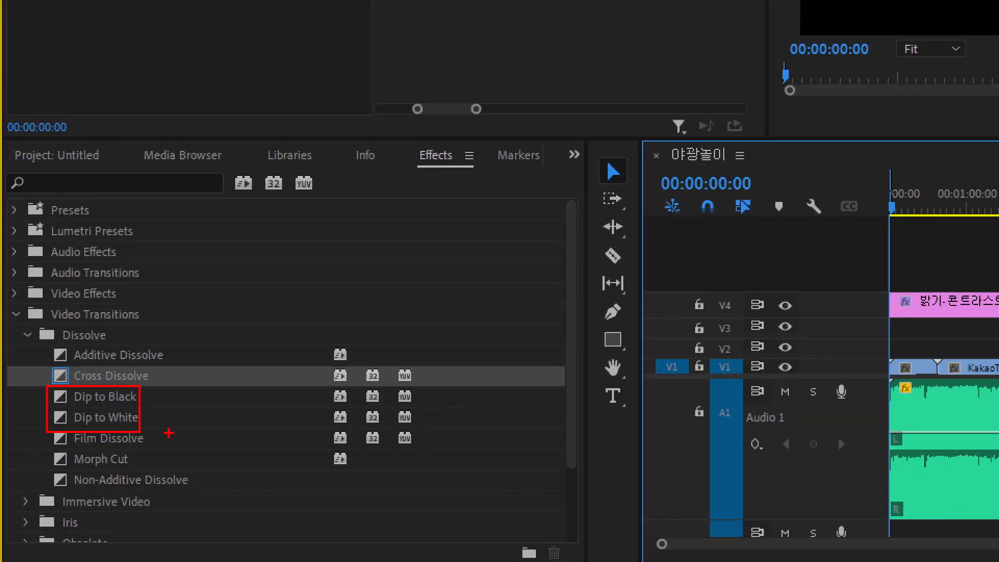
pyautogui.press('Escape')
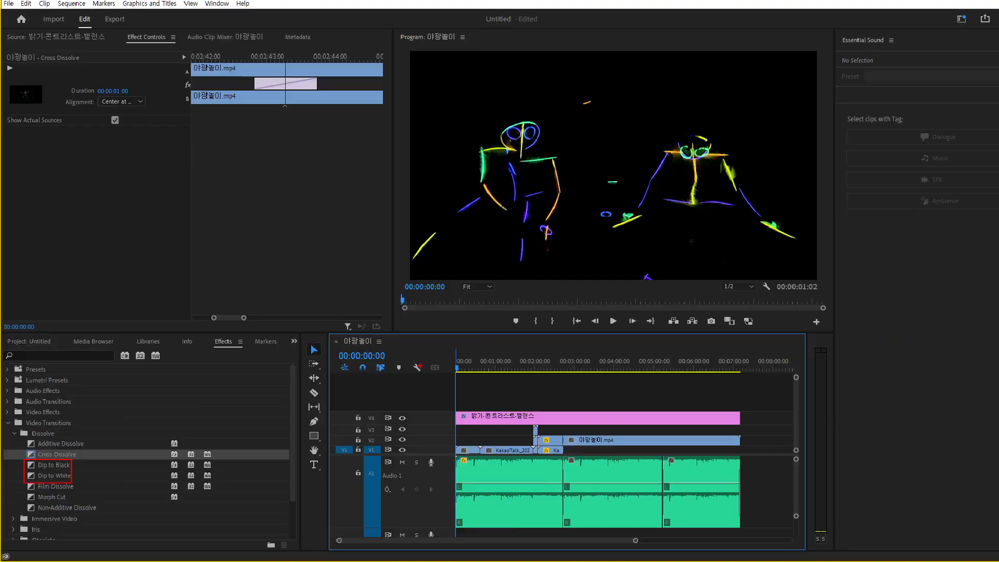
# Step: Apply the Dip to Black transition to the start of the 밝기-콘트라스트-밸런스 clip on V4 and check the opening
pyautogui.click(630, 420)
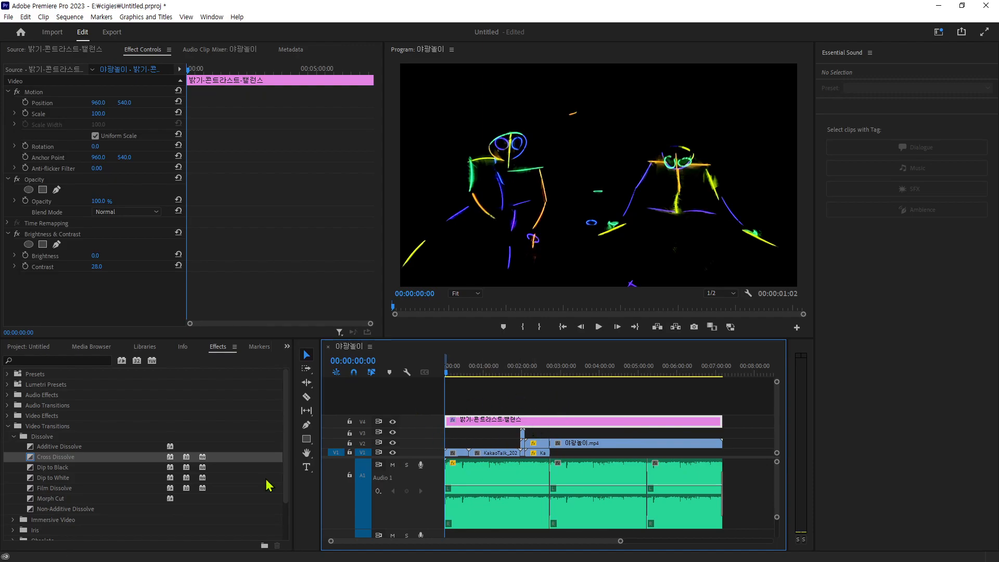
pyautogui.click(60, 470)
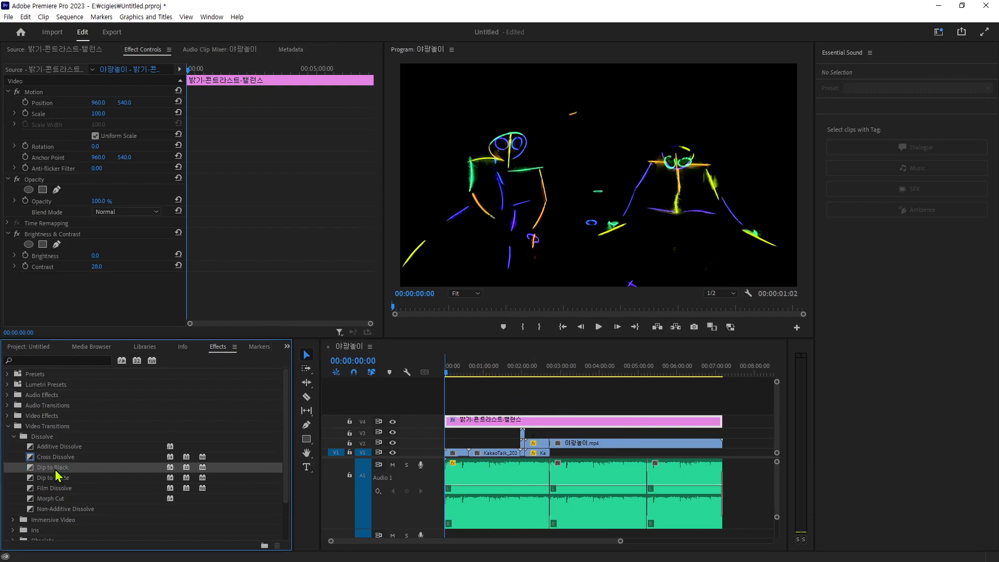
pyautogui.moveTo(56, 470); pyautogui.dragTo(449, 423)
pyautogui.moveTo(621, 542); pyautogui.dragTo(495, 542)
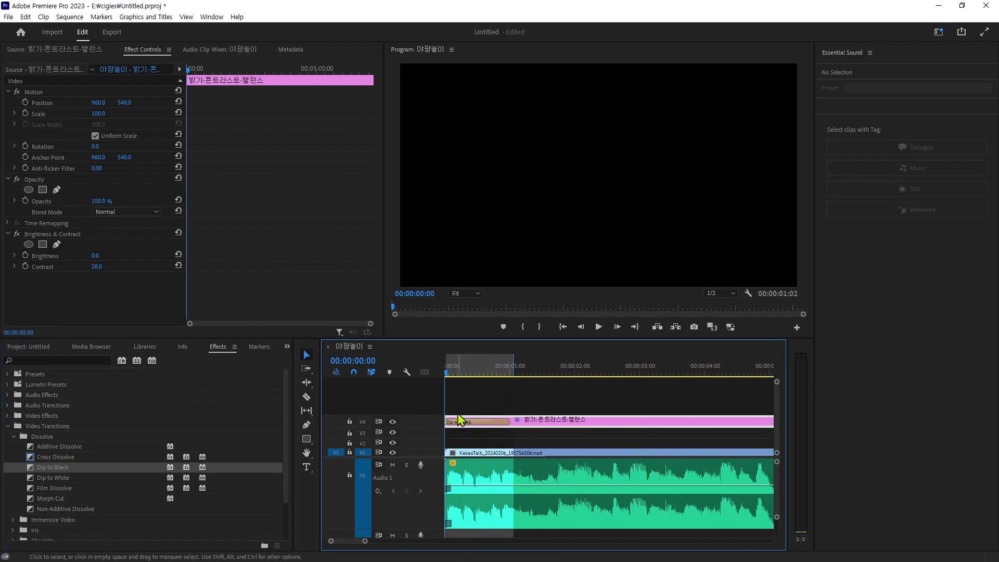
pyautogui.moveTo(448, 373)
pyautogui.mouseDown()
pyautogui.moveTo(500, 386)
pyautogui.moveTo(431, 392)
pyautogui.mouseUp()
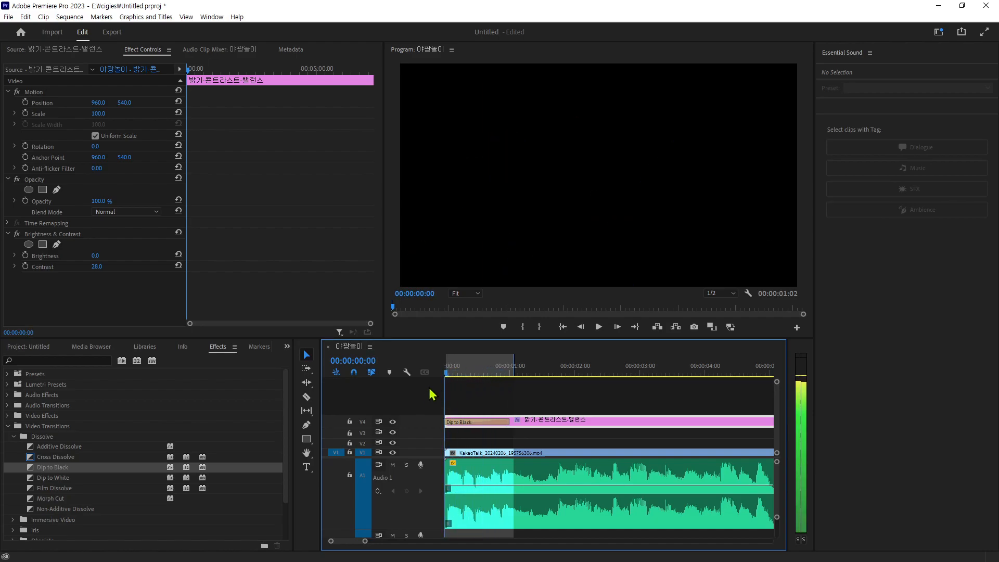
pyautogui.hotkey('ctrl', '1')
pyautogui.click(45, 485)
pyautogui.moveTo(36, 435); pyautogui.dragTo(155, 460)
pyautogui.press('Escape')
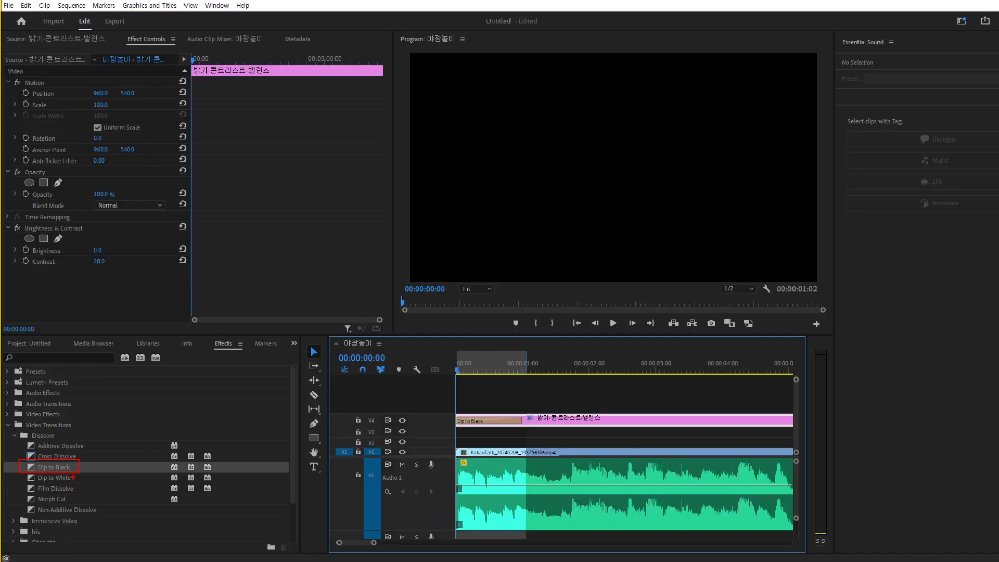
# Step: Apply Dip to Black to the end of the V4 clip and move the playhead into it at 00:07:10:17
pyautogui.moveTo(364, 542); pyautogui.dragTo(640, 548)
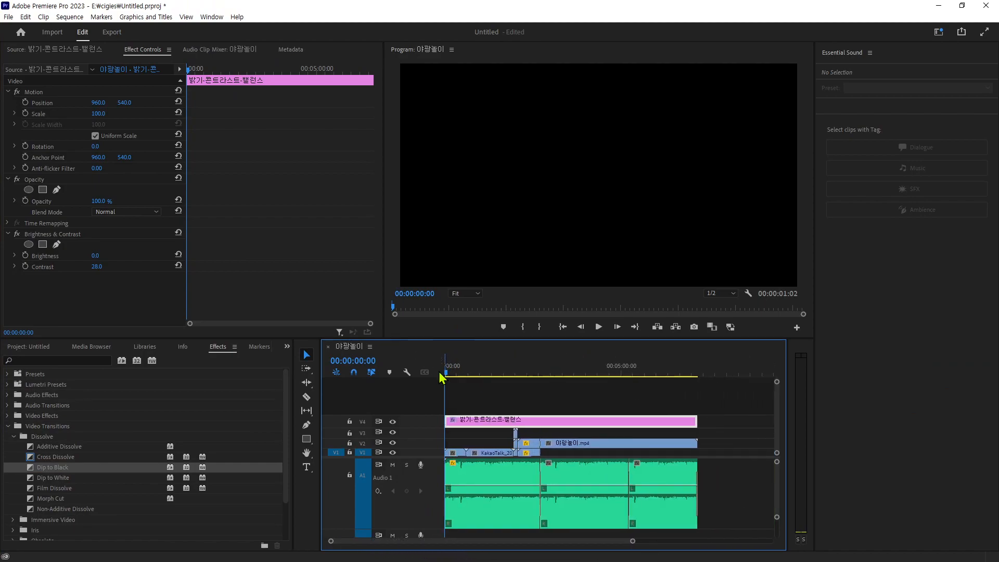
pyautogui.moveTo(67, 468); pyautogui.dragTo(417, 551)
pyautogui.moveTo(444, 366); pyautogui.dragTo(700, 408)
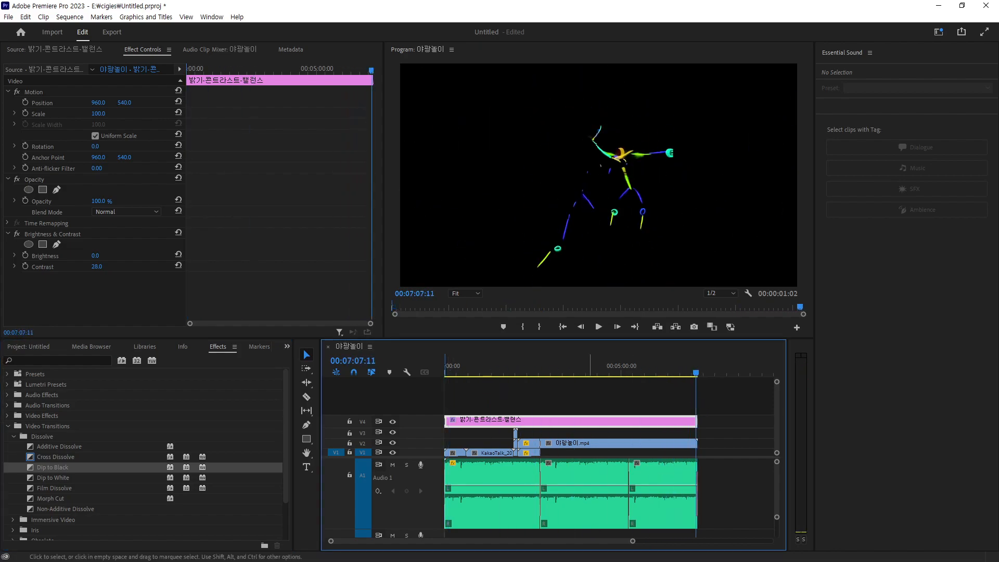
pyautogui.moveTo(633, 543); pyautogui.dragTo(461, 558)
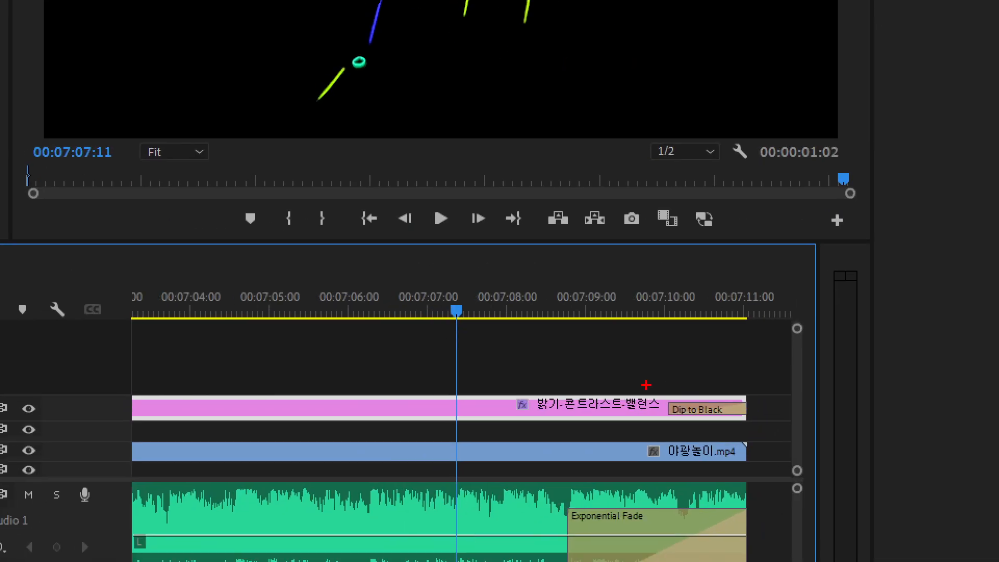
pyautogui.moveTo(647, 386); pyautogui.dragTo(769, 431)
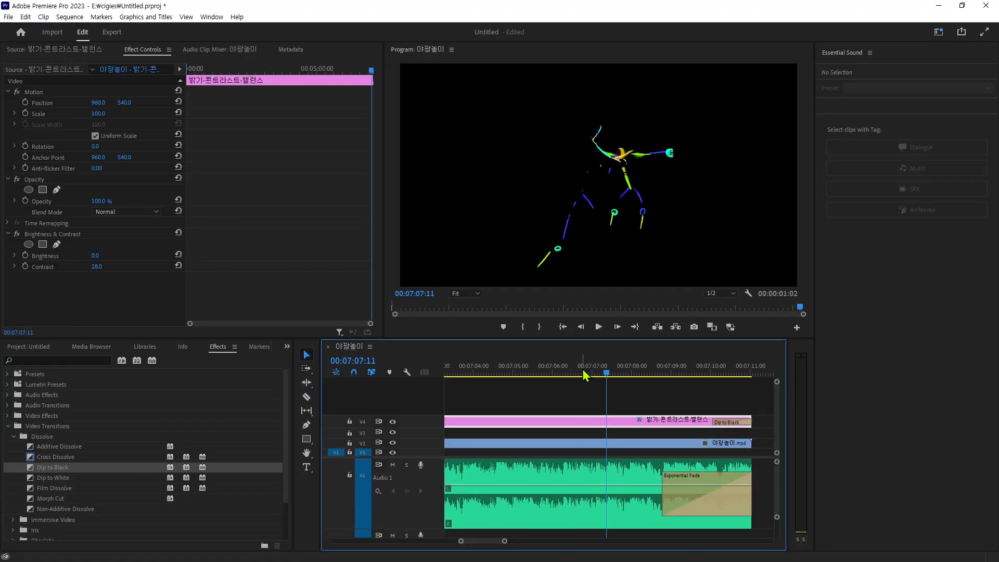
pyautogui.moveTo(610, 377); pyautogui.dragTo(733, 396)
# Step: Try Dip to White in place of the transition at the V4 clip's end and scrub through it to 00:07:10:05
pyautogui.moveTo(54, 478); pyautogui.dragTo(729, 423)
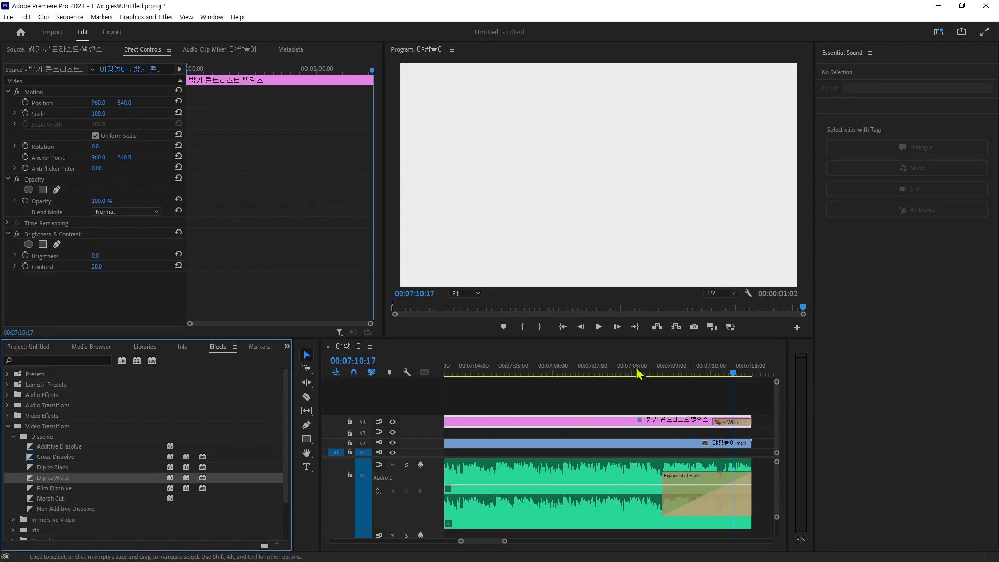
pyautogui.moveTo(744, 384)
pyautogui.mouseDown()
pyautogui.moveTo(700, 384)
pyautogui.moveTo(732, 383)
pyautogui.moveTo(707, 388)
pyautogui.moveTo(740, 393)
pyautogui.moveTo(708, 394)
pyautogui.moveTo(730, 395)
pyautogui.mouseUp()
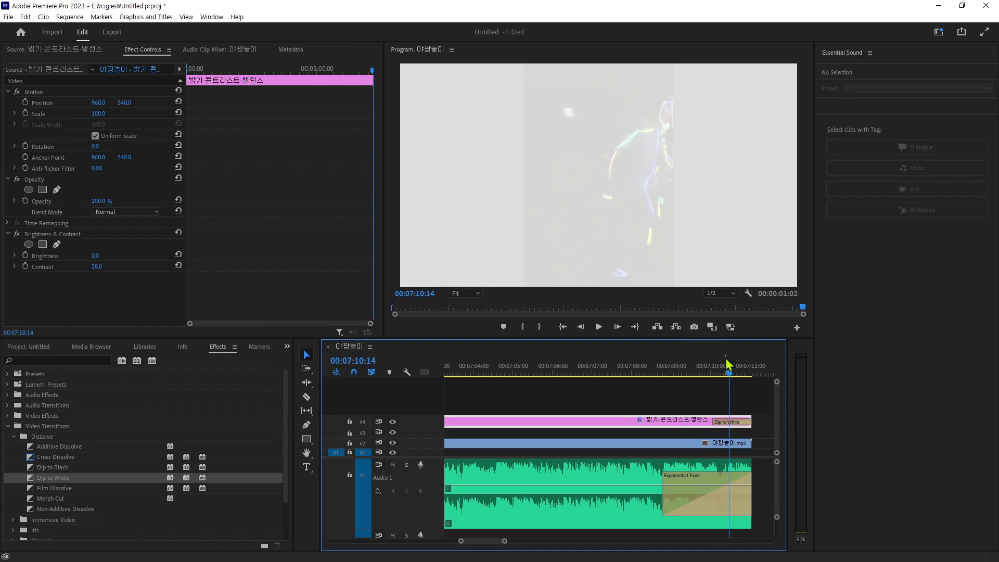
pyautogui.click(718, 373)
pyautogui.moveTo(719, 376); pyautogui.dragTo(718, 376)
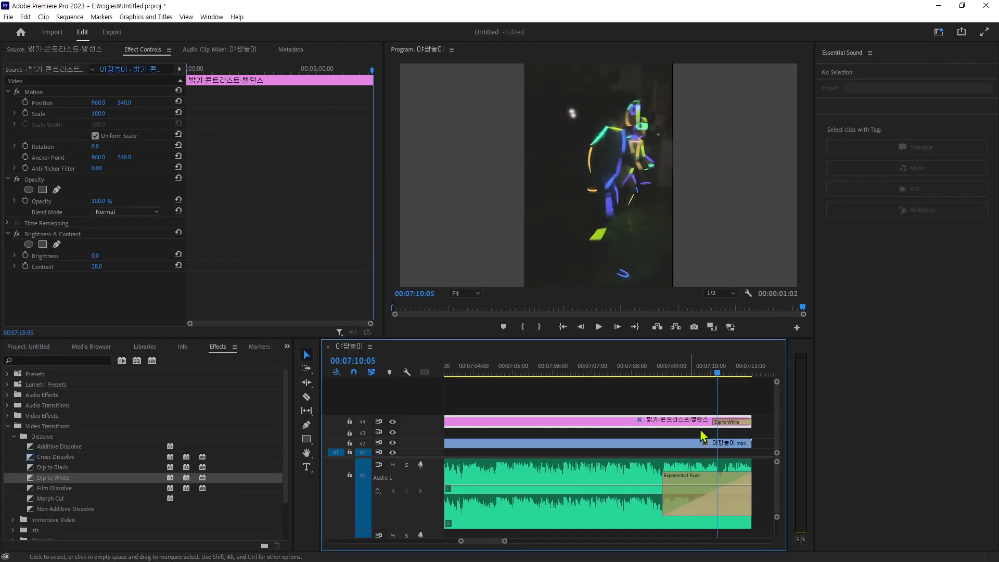
# Step: Replace the Dip to White at the V4 clip's end with Dip to Black and scrub back to 00:07:06:29
pyautogui.click(56, 471)
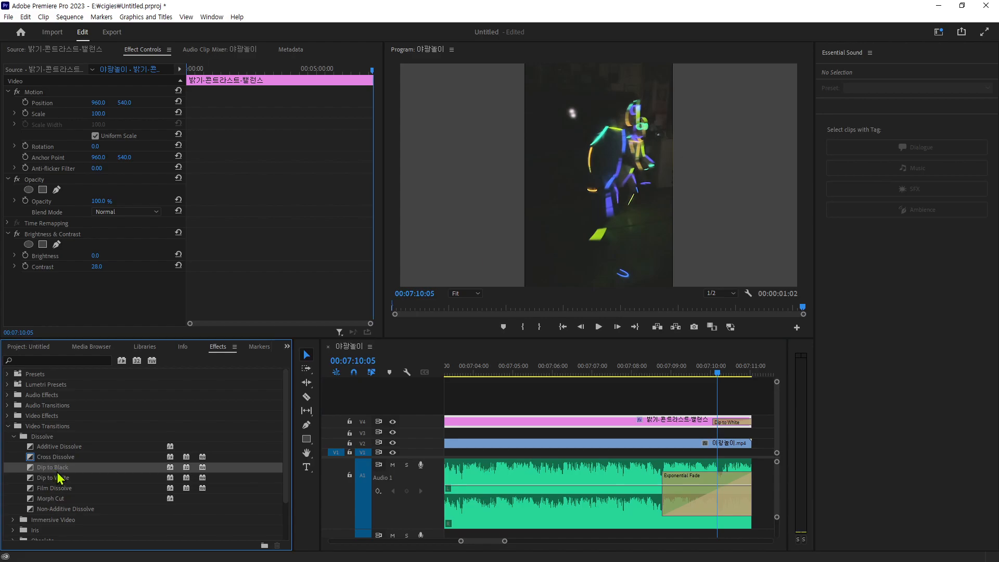
pyautogui.moveTo(54, 474); pyautogui.dragTo(726, 422)
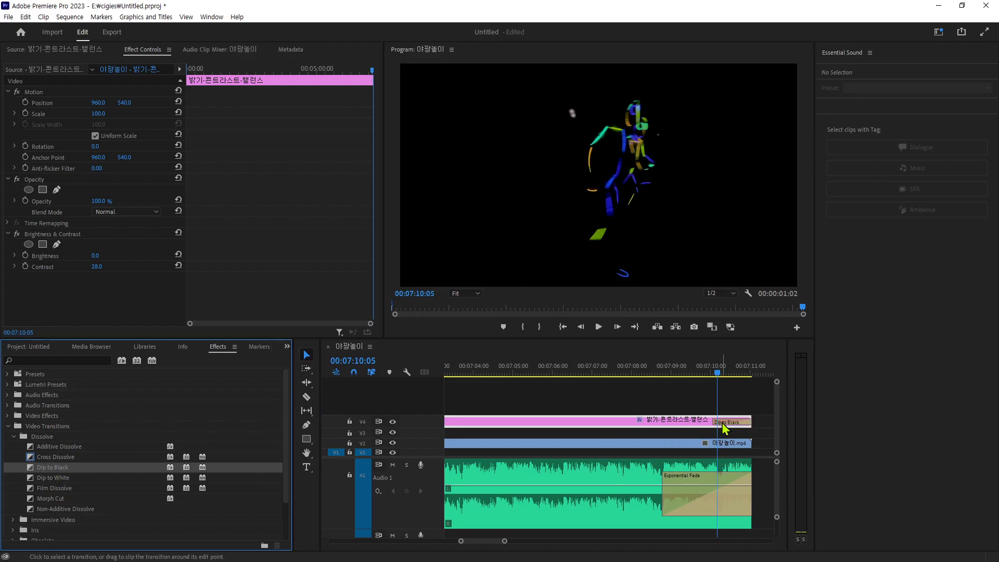
pyautogui.moveTo(718, 374); pyautogui.dragTo(591, 405)
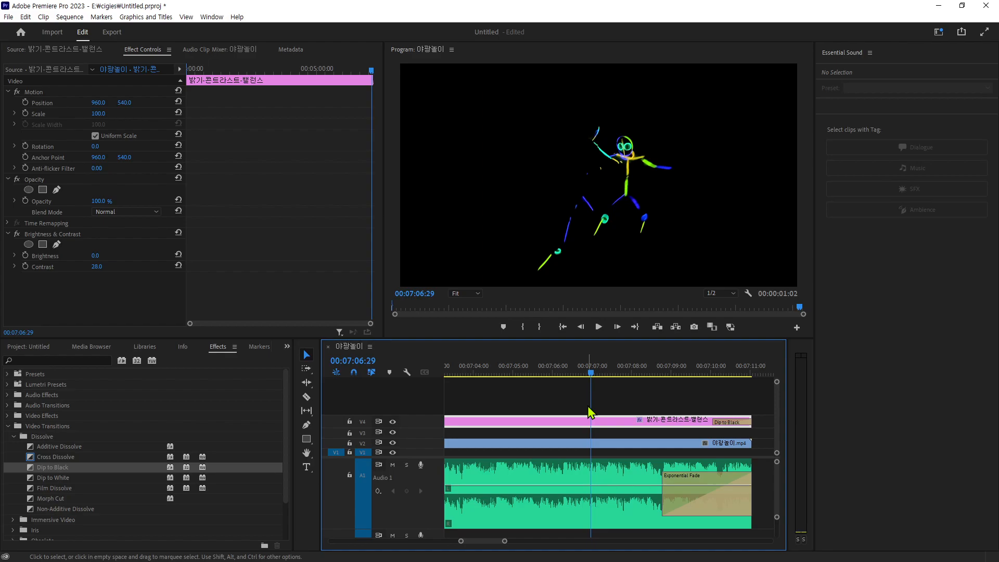
# Step: Return to the start of the sequence and play the opening Dip to Black up to 00:00:02:21
pyautogui.moveTo(460, 541); pyautogui.dragTo(195, 534)
pyautogui.moveTo(772, 541); pyautogui.dragTo(724, 550)
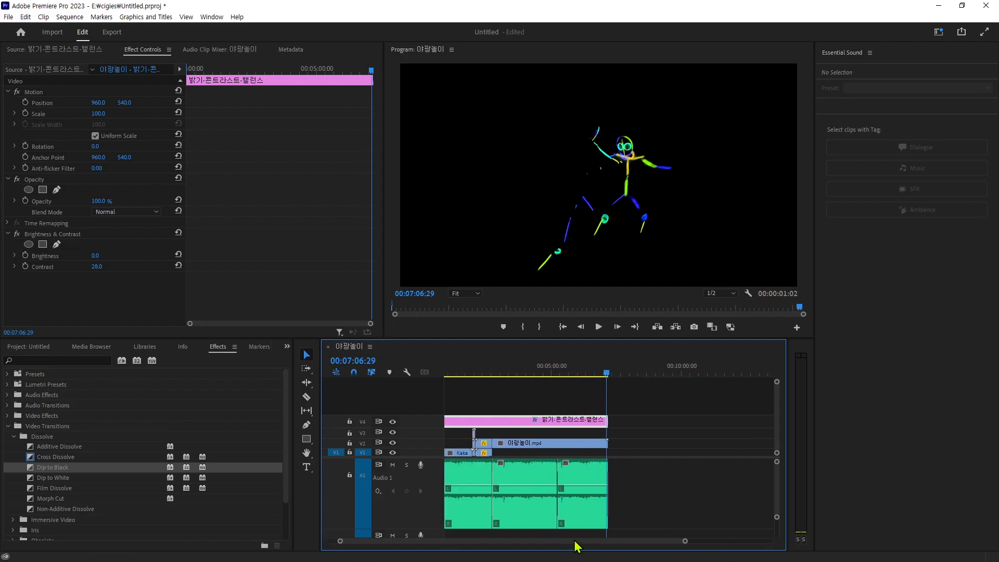
pyautogui.scroll(2, 577, 546)
pyautogui.moveTo(631, 371); pyautogui.dragTo(418, 398)
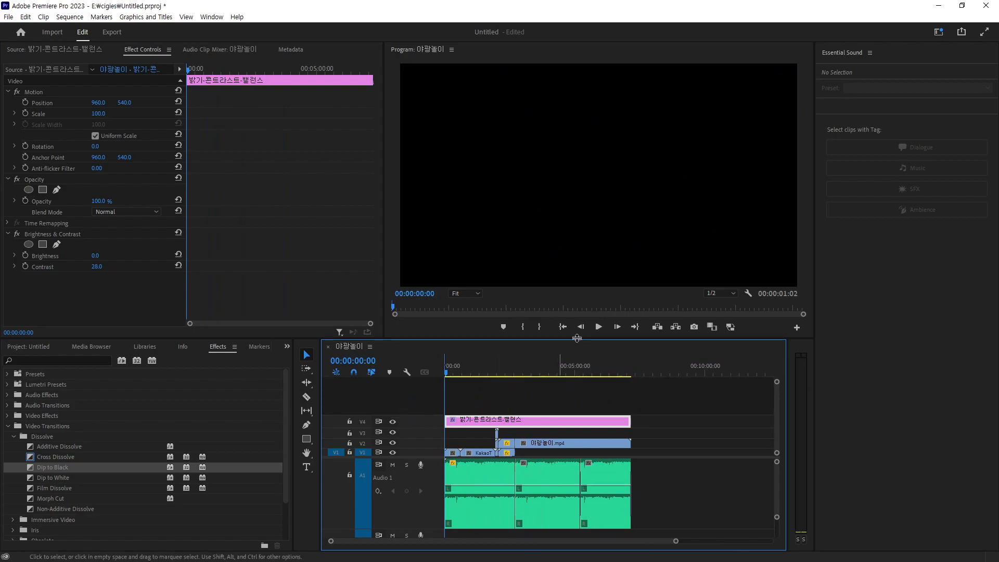
pyautogui.press('space')
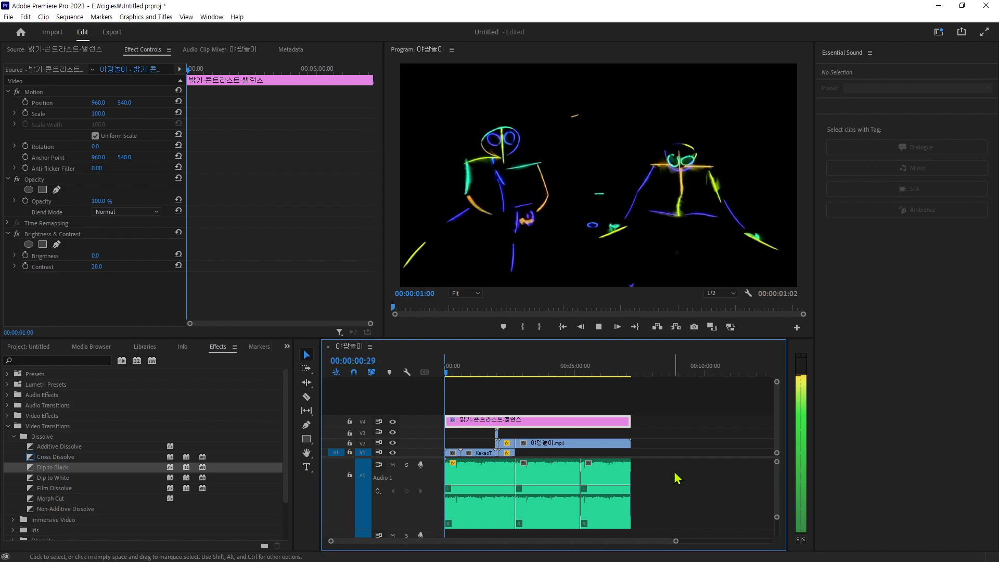
pyautogui.press('space')
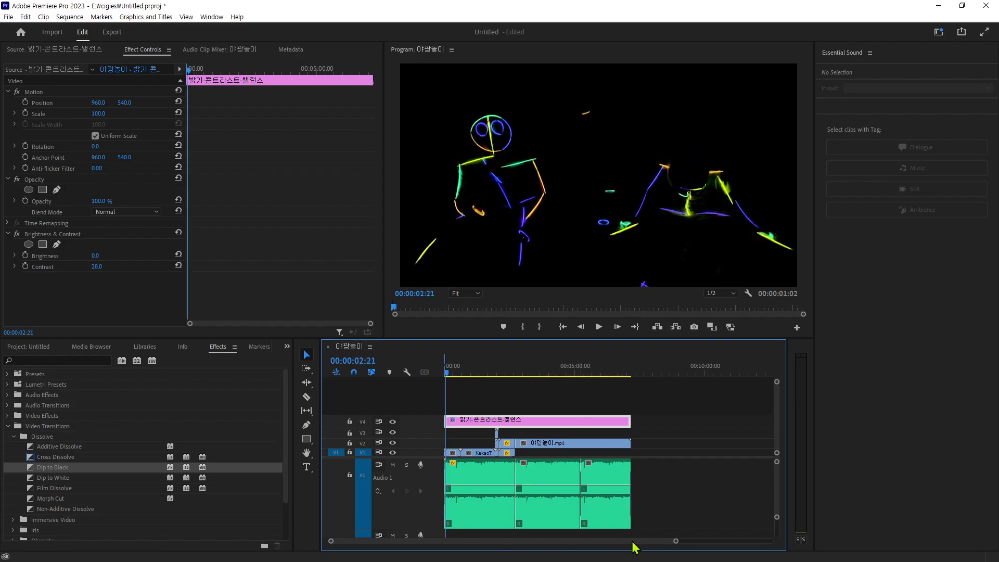
# Step: Lengthen the Dip to Black at the start of the V4 clip to a duration of 00:00:02:22
pyautogui.click(446, 367)
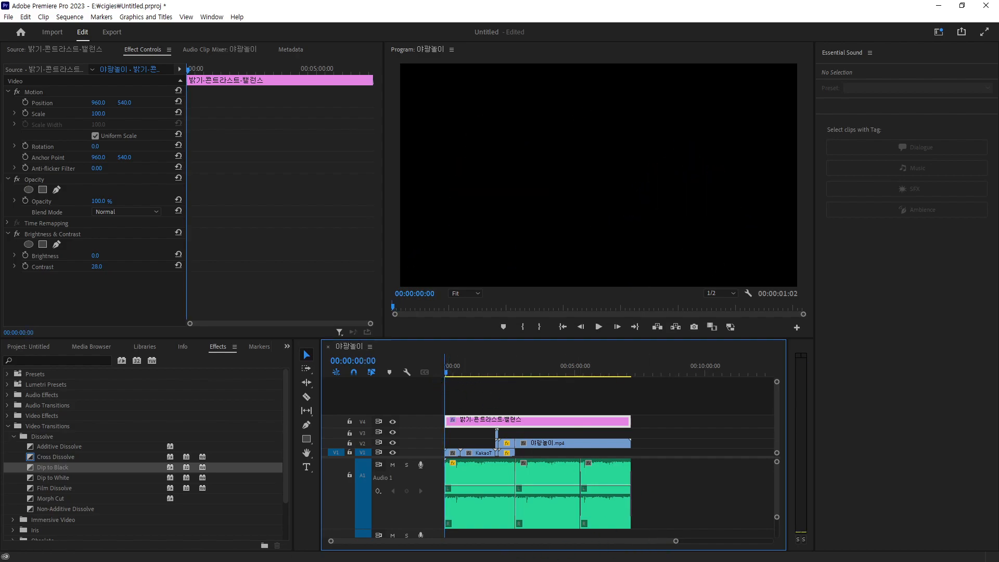
pyautogui.moveTo(676, 541); pyautogui.dragTo(527, 552)
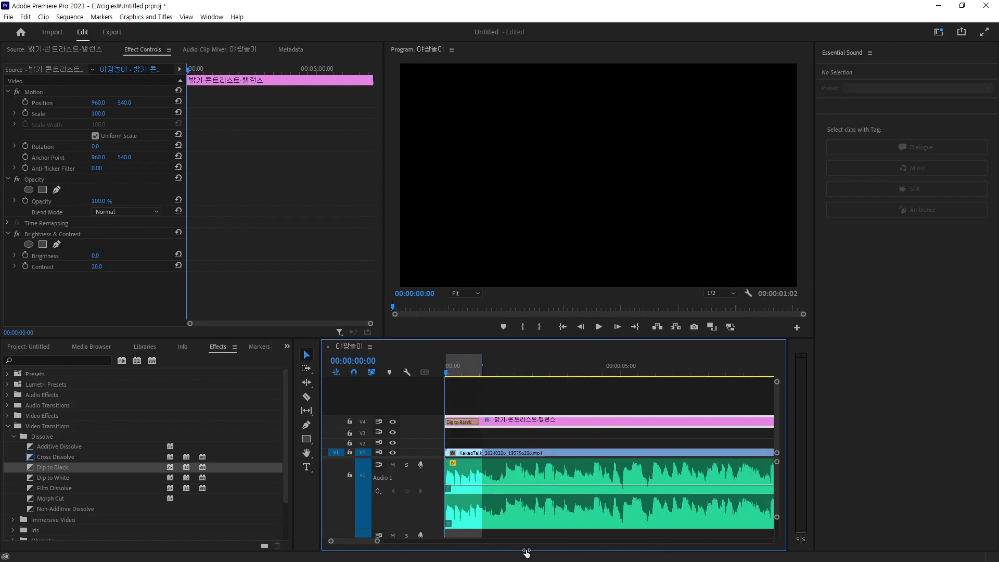
pyautogui.moveTo(479, 422); pyautogui.dragTo(540, 422)
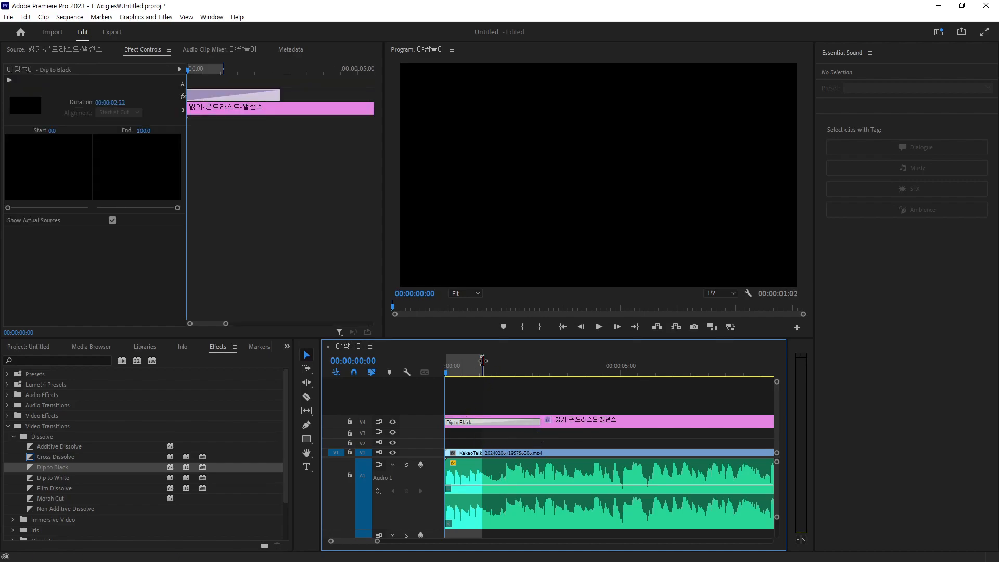
# Step: Return to the start of the sequence and play through the opening Dip to Black on V4
pyautogui.moveTo(483, 361); pyautogui.dragTo(446, 367)
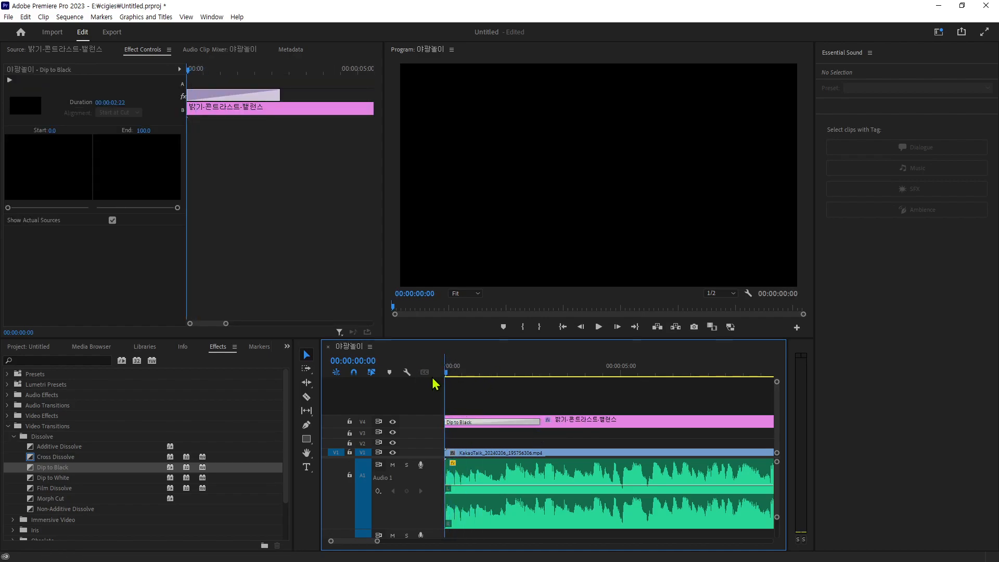
pyautogui.press('space')
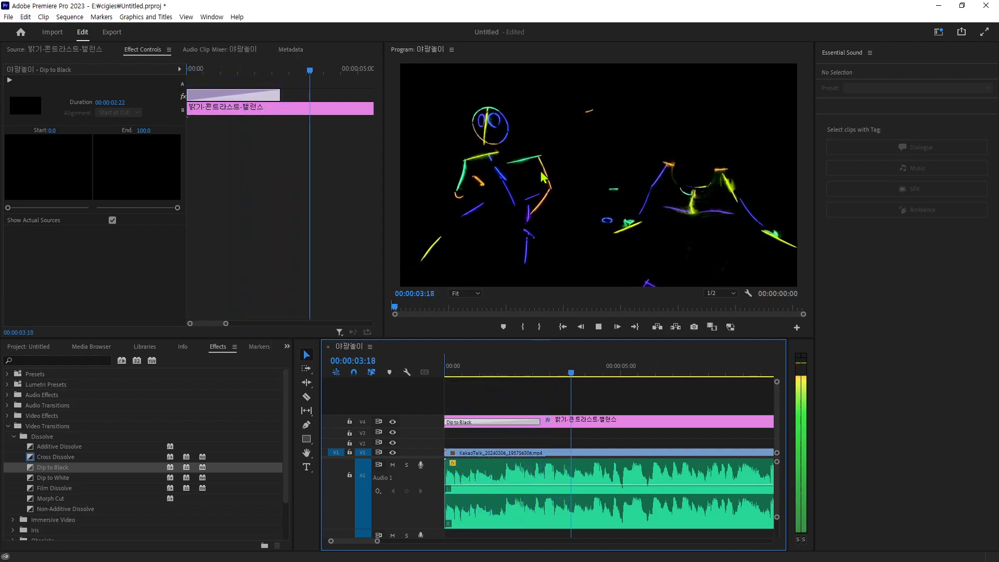
pyautogui.press('space')
# Step: Extend the Dip to Black at the start of the V4 clip to a duration of 00:00:04:29
pyautogui.moveTo(596, 374); pyautogui.dragTo(537, 375)
pyautogui.press('Home')
pyautogui.moveTo(538, 422); pyautogui.dragTo(618, 423)
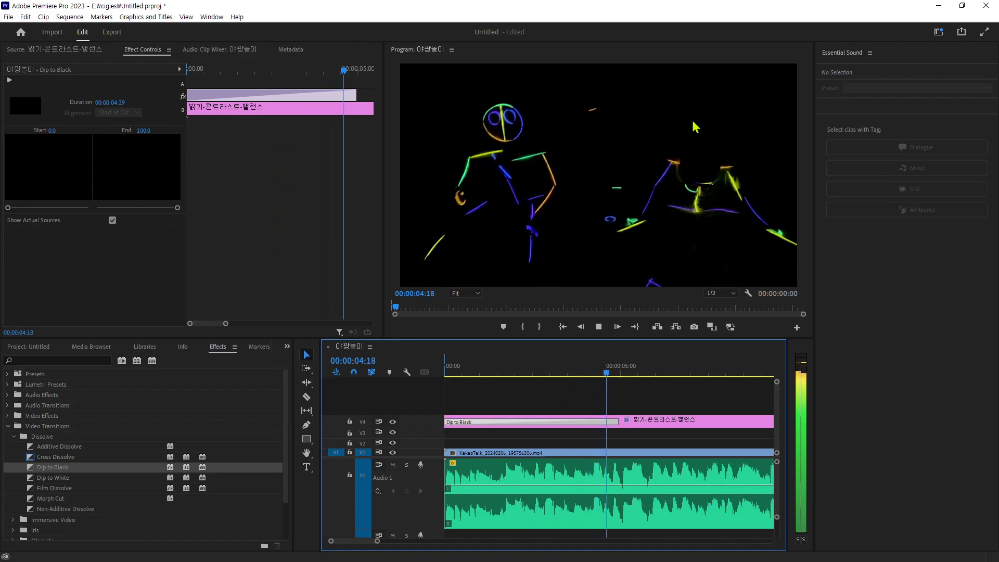
# Step: Play the extended Dip to Black from the sequence start to about 00:00:06:00, and scrub from the start to 00:00:02:25
pyautogui.moveTo(683, 374); pyautogui.dragTo(396, 409)
pyautogui.press('space')
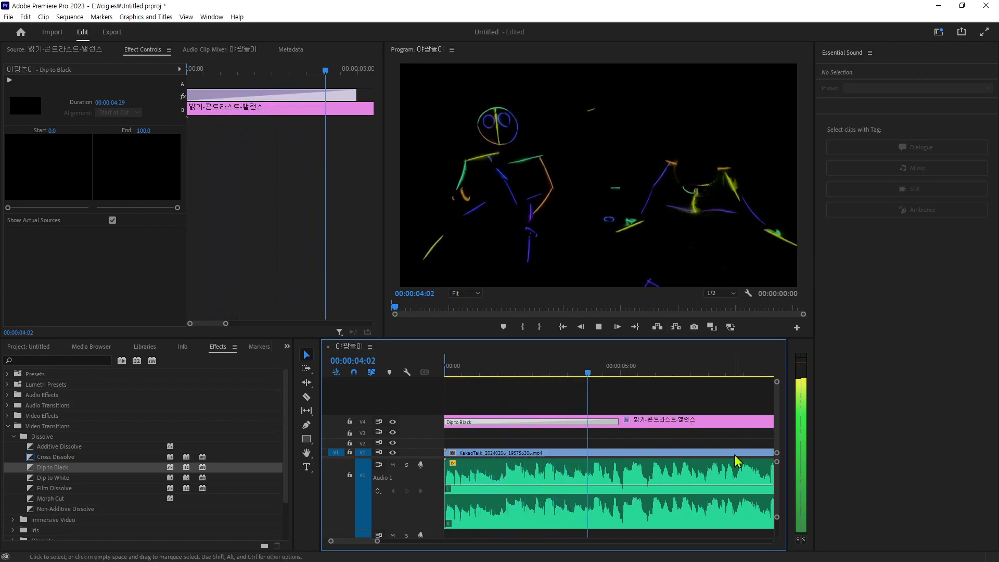
pyautogui.press('space')
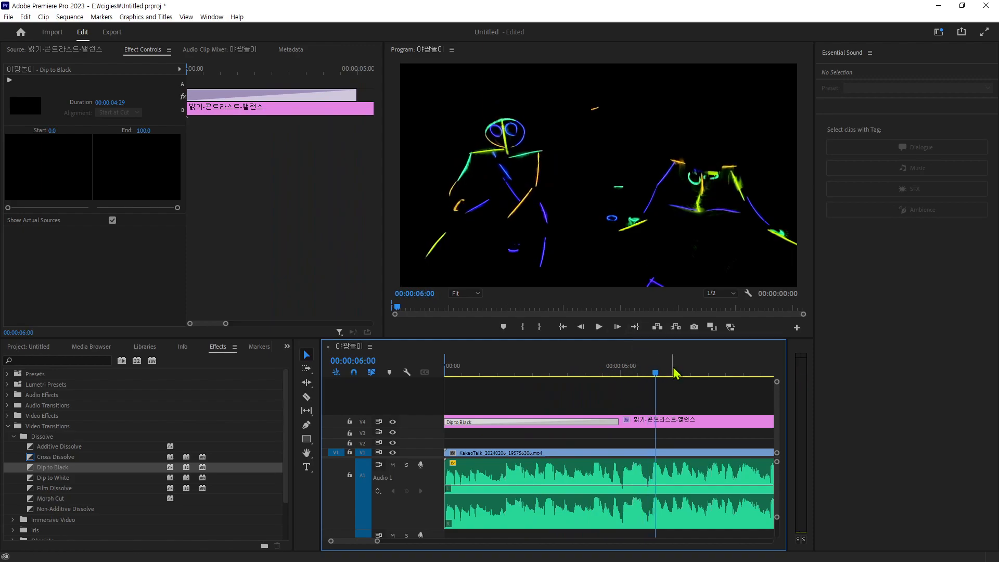
pyautogui.press('Home')
pyautogui.moveTo(430, 410); pyautogui.dragTo(544, 445)
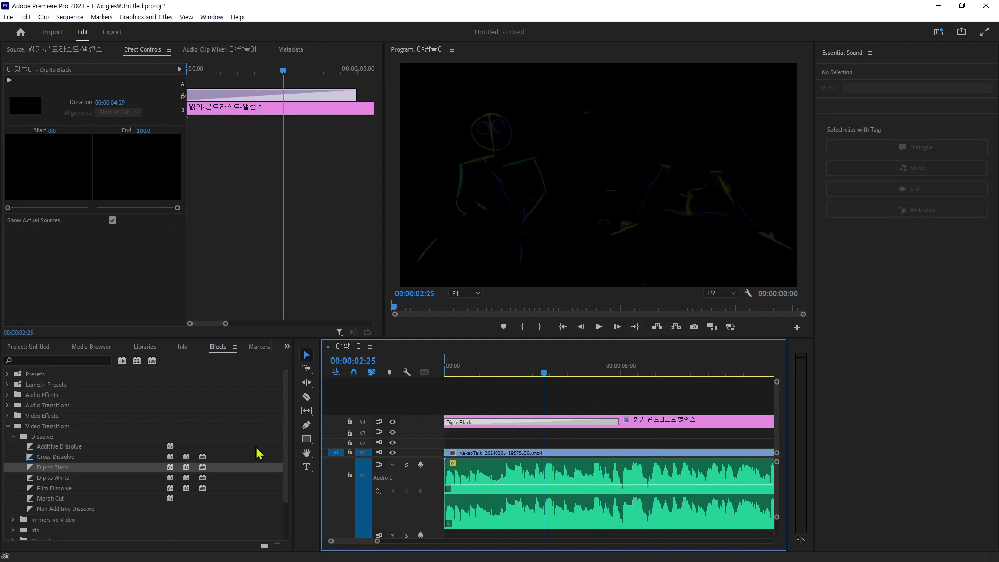
# Step: Apply the Constant Power audio crossfade to the start of the music clip on A1
pyautogui.click(7, 406)
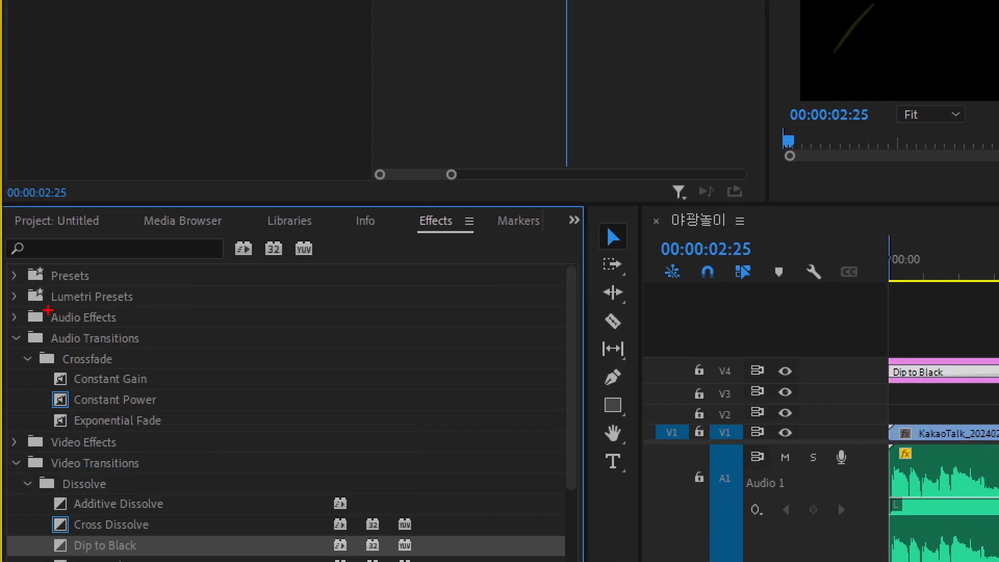
pyautogui.moveTo(29, 331); pyautogui.dragTo(145, 356)
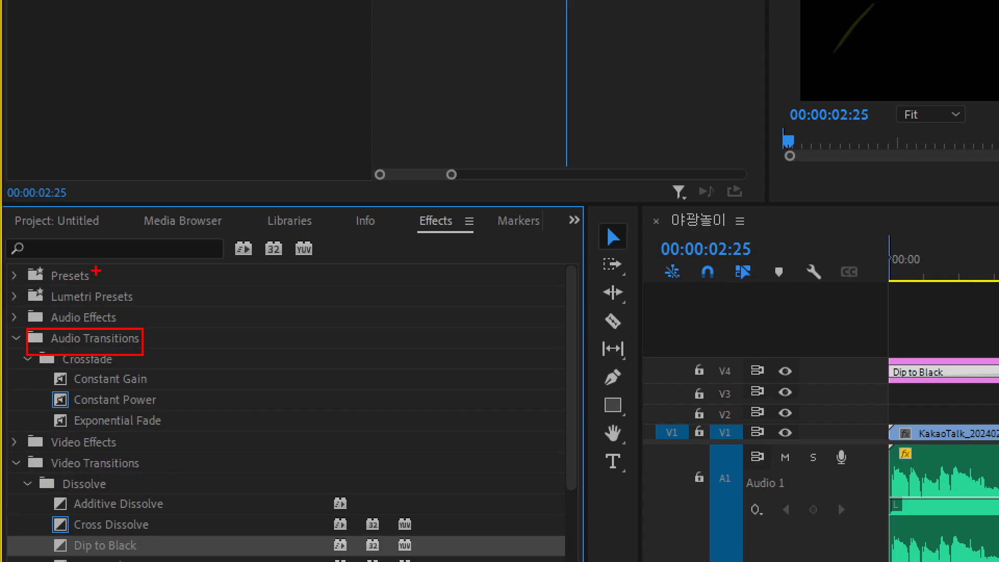
pyautogui.press('Escape')
pyautogui.click(119, 407)
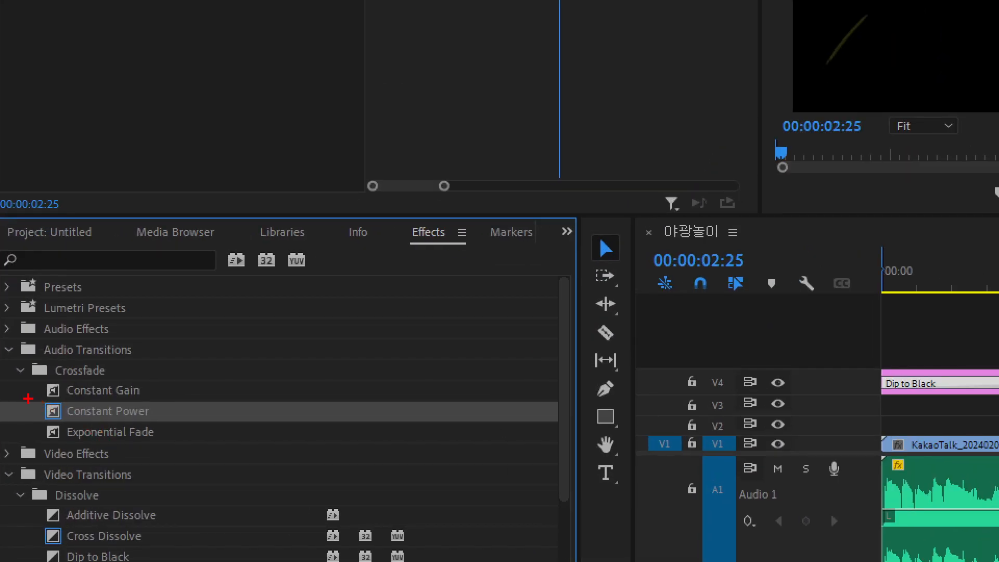
pyautogui.moveTo(28, 398); pyautogui.dragTo(164, 423)
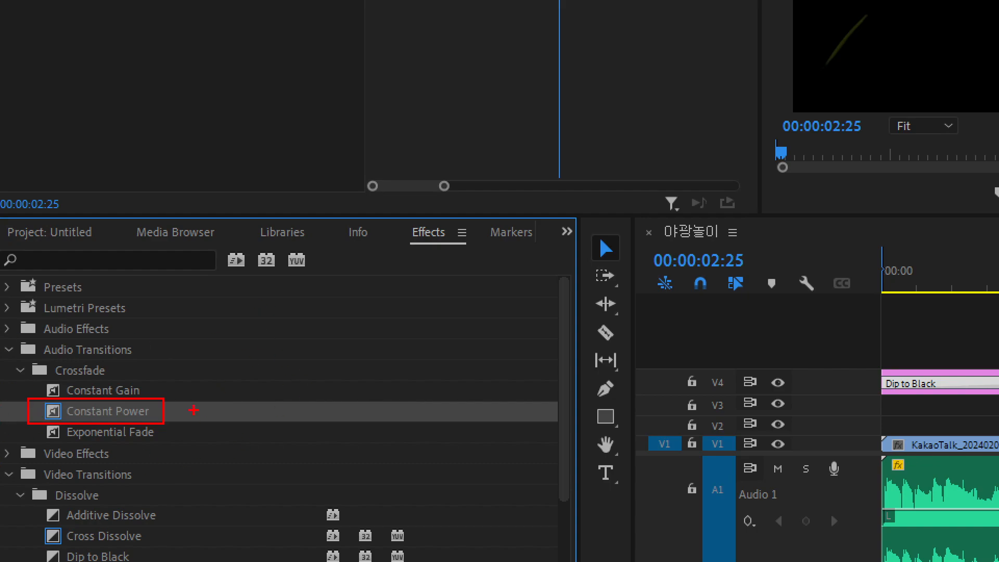
pyautogui.press('Escape')
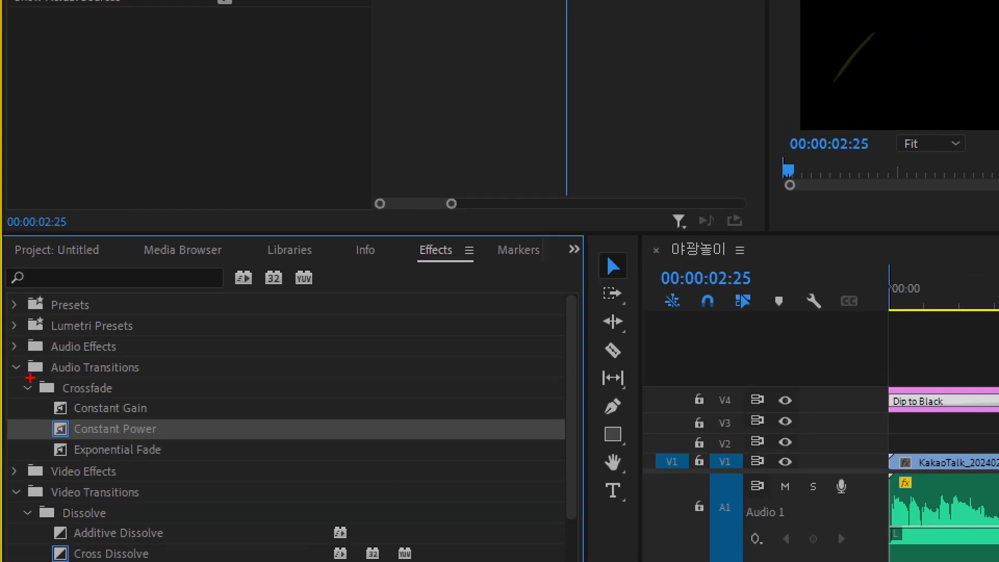
pyautogui.moveTo(29, 378); pyautogui.dragTo(138, 404)
pyautogui.moveTo(49, 413); pyautogui.dragTo(172, 443)
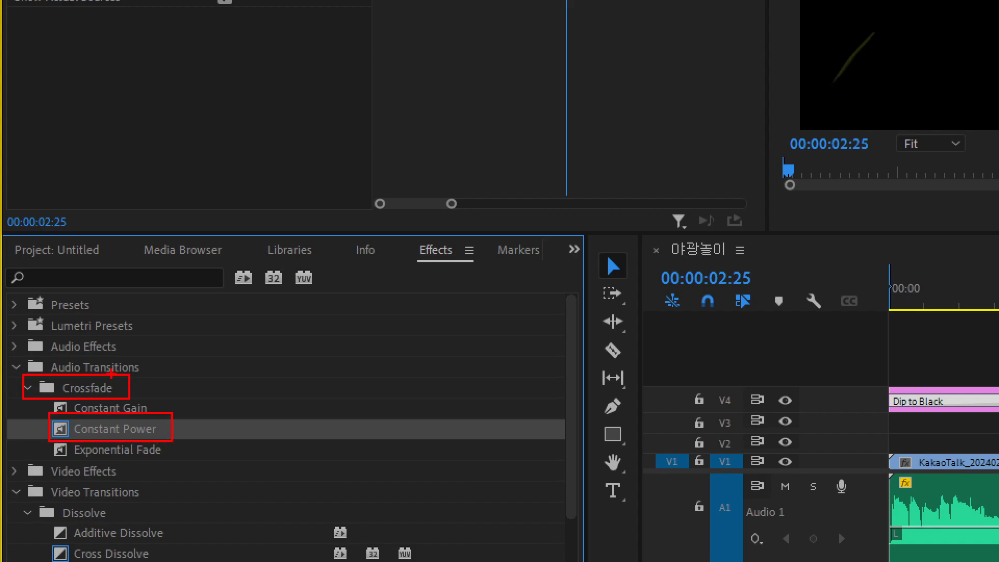
pyautogui.press('Escape')
pyautogui.moveTo(67, 436)
pyautogui.mouseDown()
pyautogui.moveTo(304, 438)
pyautogui.moveTo(507, 497)
pyautogui.moveTo(438, 471)
pyautogui.moveTo(456, 478)
pyautogui.mouseUp()
# Step: Play the Constant Power fade-in from the sequence start and return the playhead to 00:00:00:00
pyautogui.moveTo(545, 373); pyautogui.dragTo(446, 373)
pyautogui.press('space')
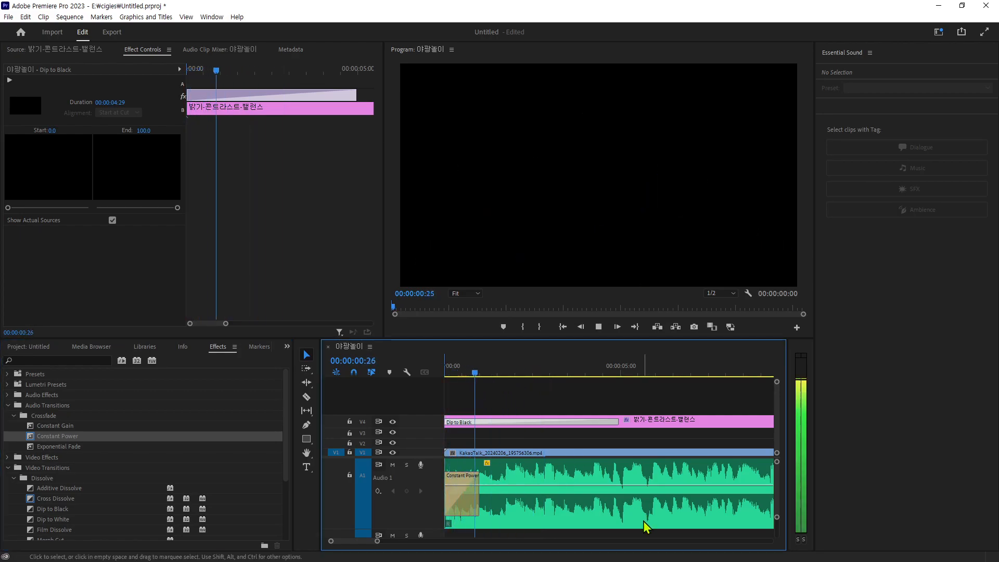
pyautogui.press('space')
pyautogui.moveTo(520, 374); pyautogui.dragTo(431, 392)
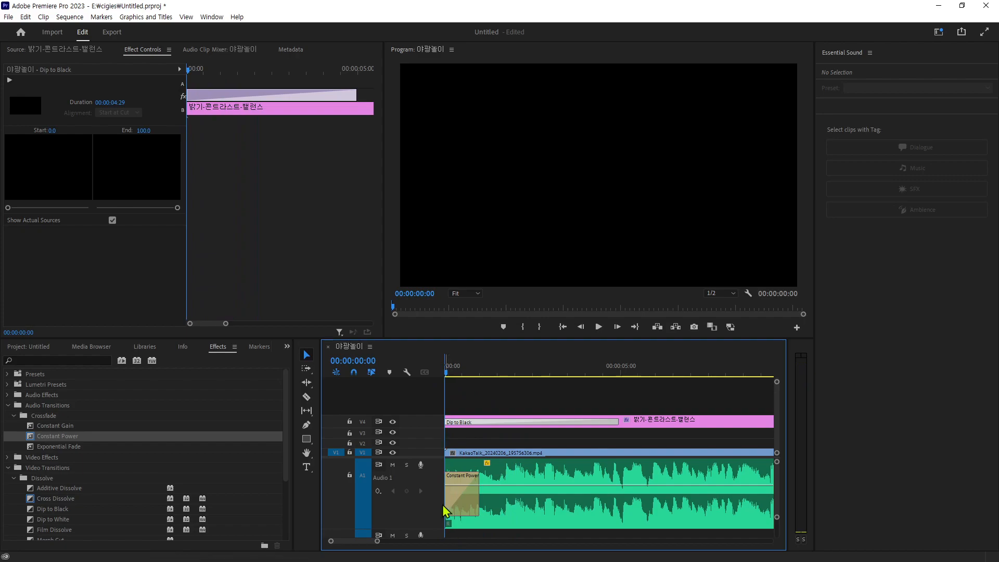
# Step: Delete the Constant Power transition from the start of the A1 music clip
pyautogui.click(463, 501)
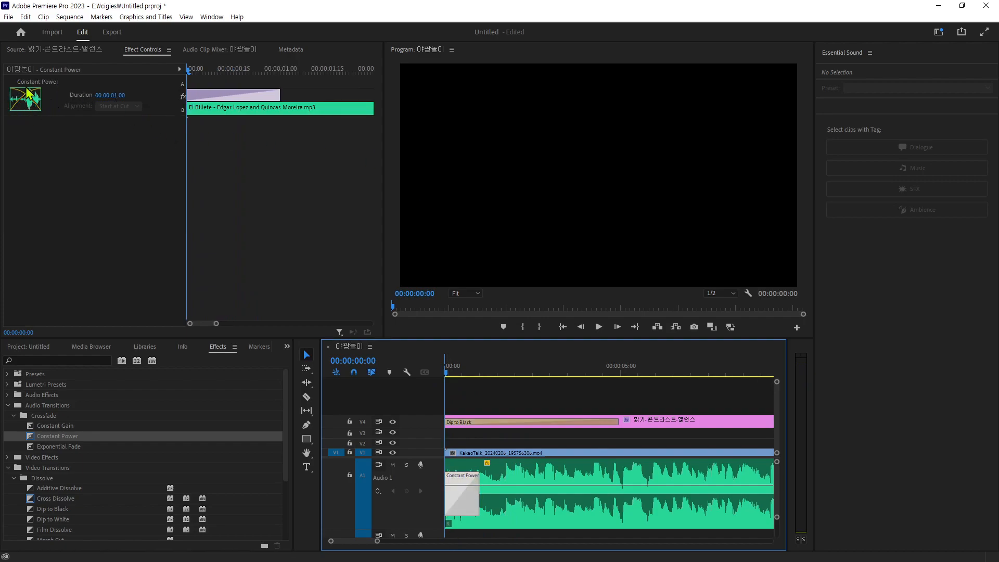
pyautogui.moveTo(451, 368)
pyautogui.mouseDown()
pyautogui.moveTo(482, 377)
pyautogui.moveTo(445, 375)
pyautogui.mouseUp()
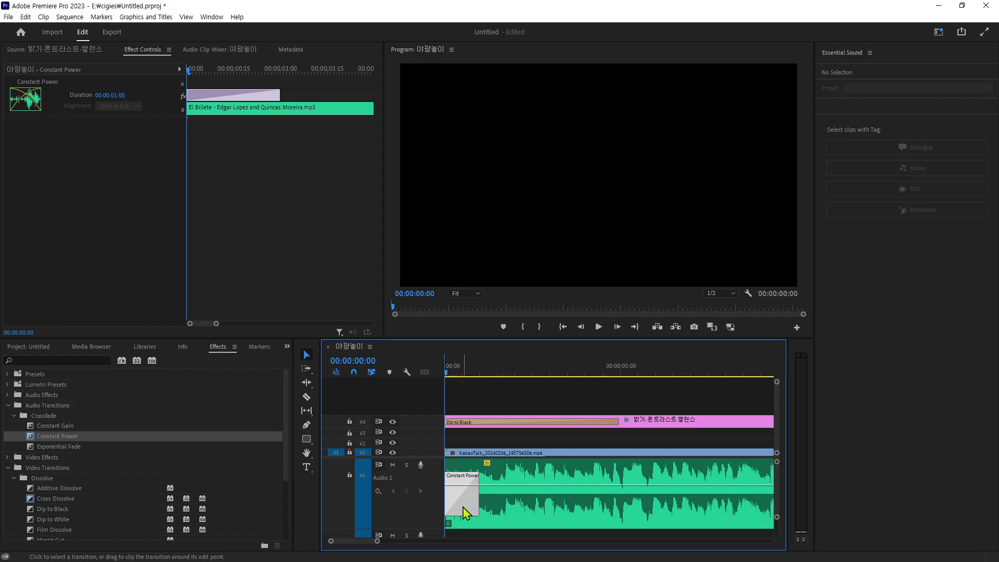
pyautogui.press('Delete')
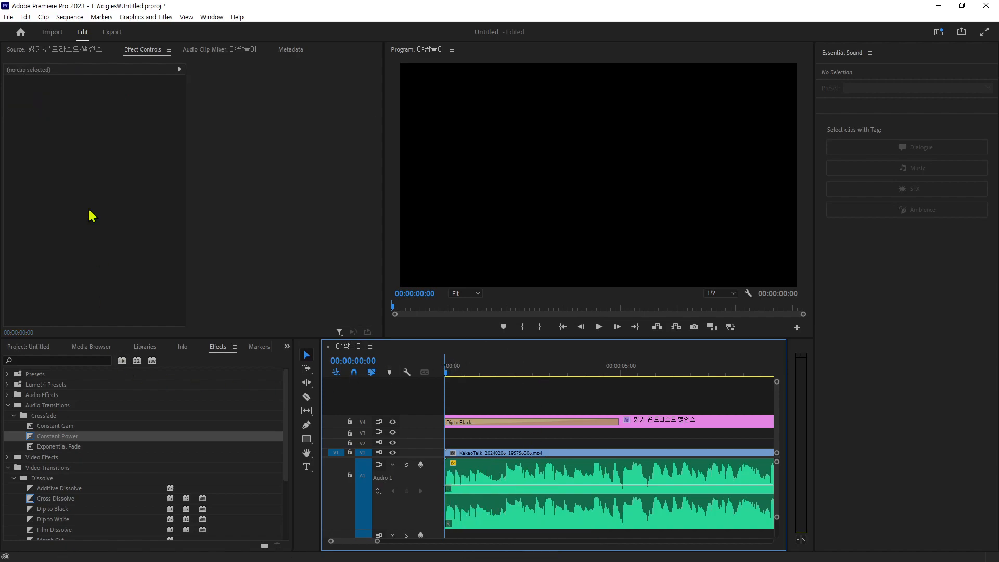
# Step: Set a Volume Level keyframe of -10.5 dB at 00:00:00:00 on the A1 music clip
pyautogui.click(499, 477)
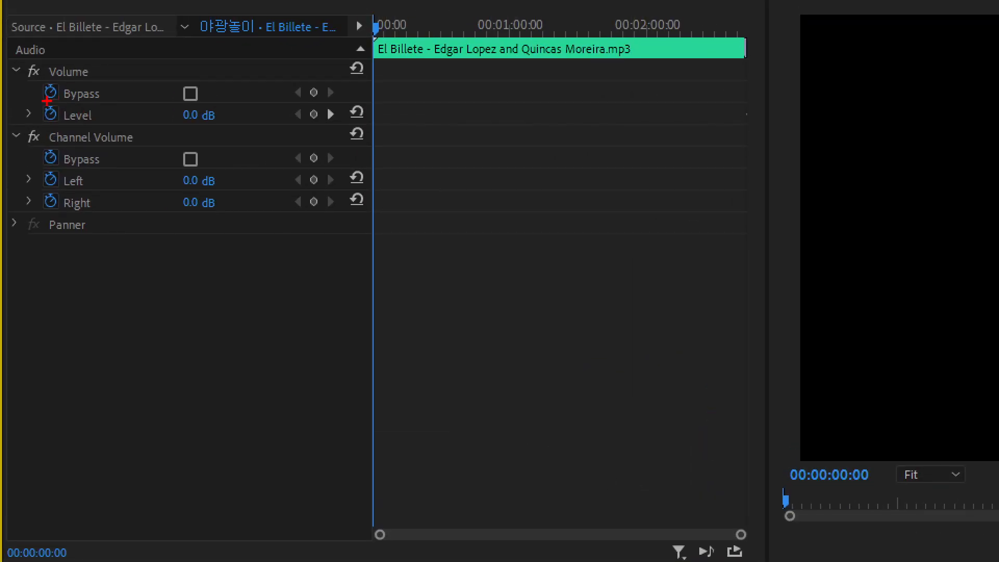
pyautogui.moveTo(47, 100); pyautogui.dragTo(220, 124)
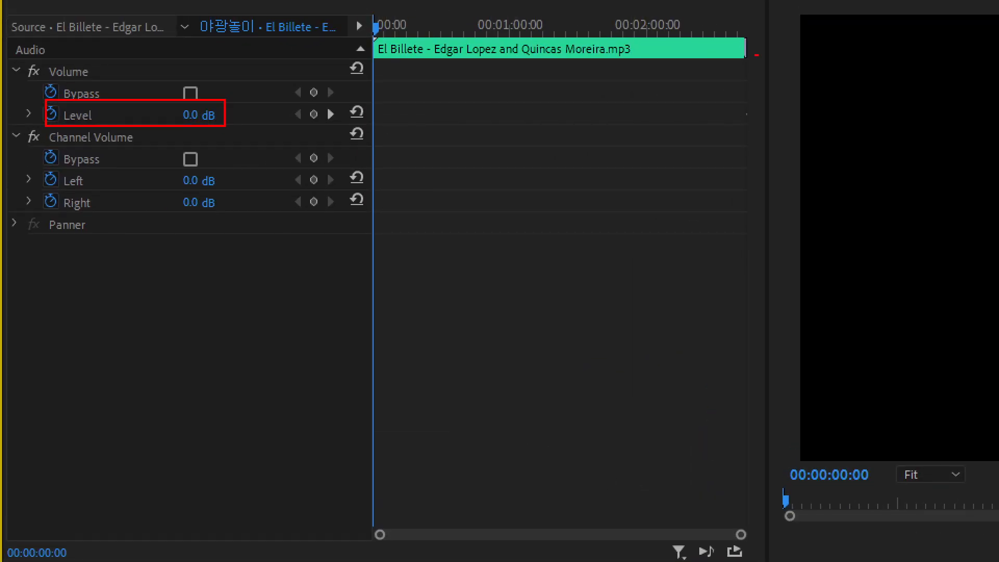
pyautogui.press('Escape')
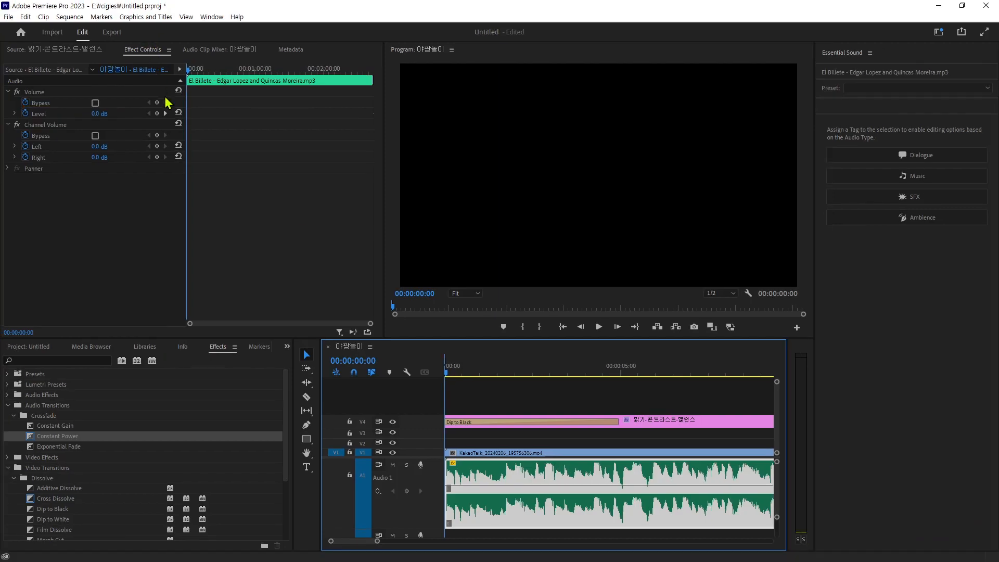
pyautogui.click(198, 115)
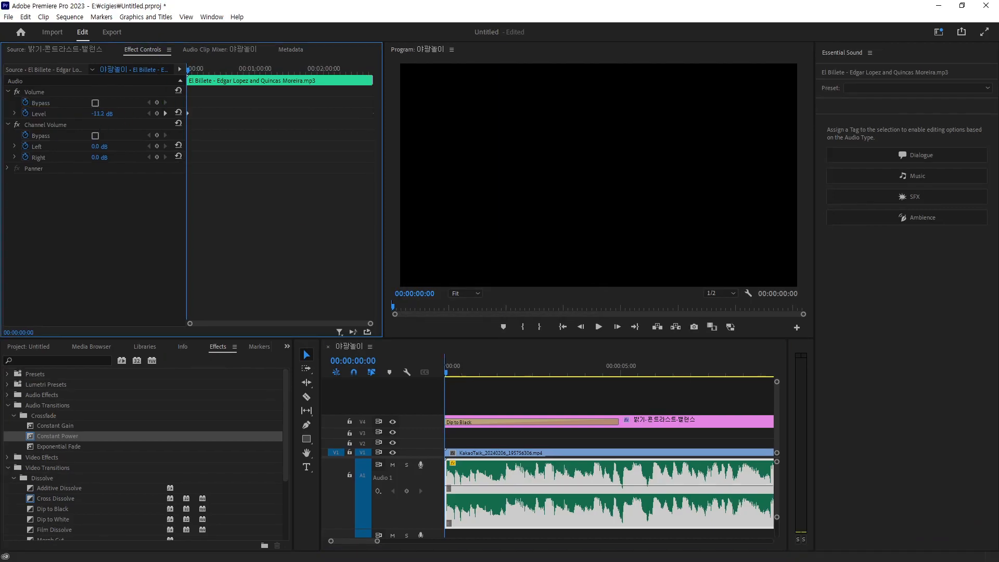
pyautogui.moveTo(108, 114); pyautogui.dragTo(111, 114)
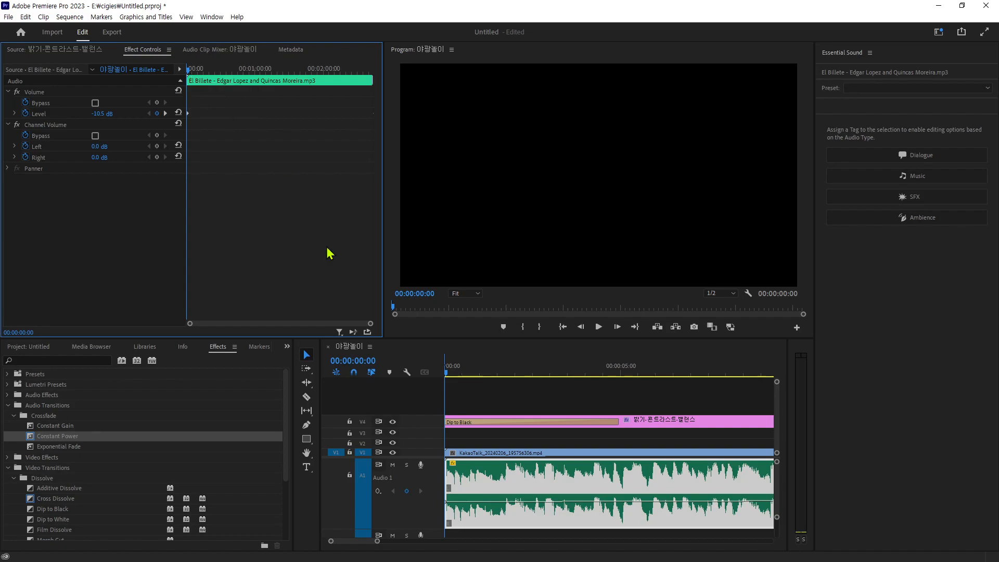
# Step: Add a Volume Level keyframe of 0 dB on the A1 music clip at 00:00:04:29, where the Dip to Black ends
pyautogui.moveTo(450, 379); pyautogui.dragTo(459, 373)
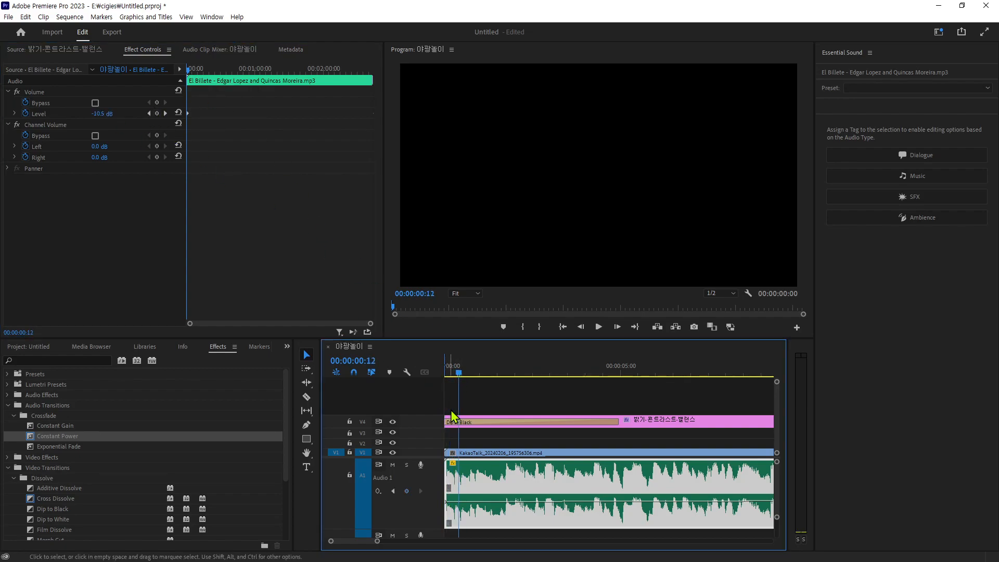
pyautogui.moveTo(458, 374); pyautogui.dragTo(619, 399)
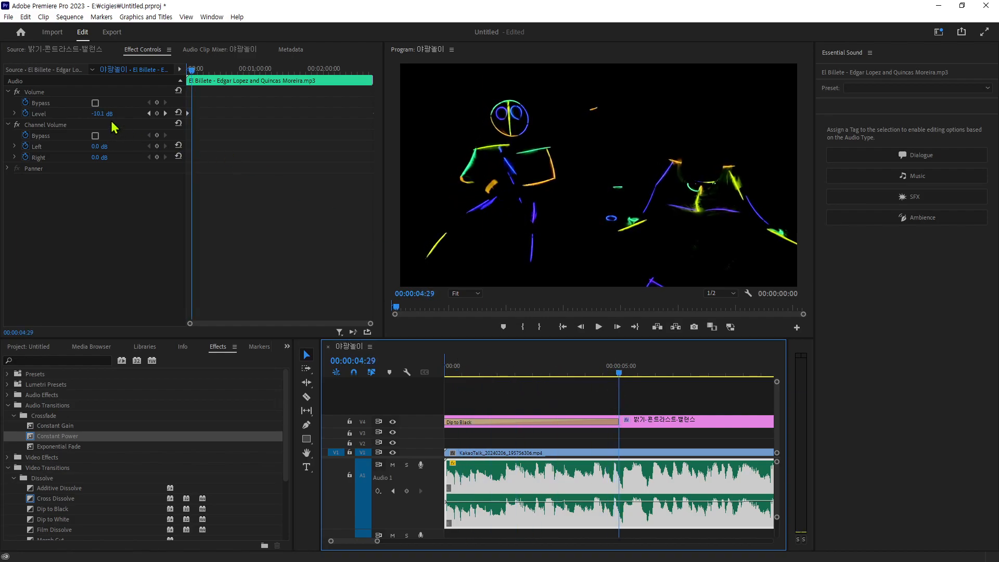
pyautogui.click(98, 114)
pyautogui.write('0')
pyautogui.click(360, 205)
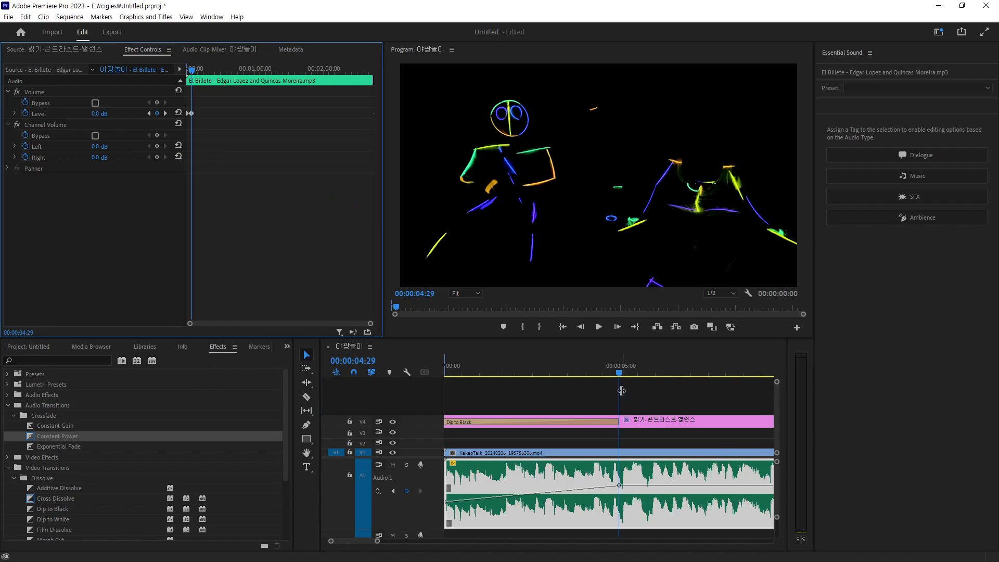
# Step: Try lowering the music clip's starting Level keyframe to -∞, and undo the change
pyautogui.moveTo(621, 383); pyautogui.dragTo(448, 379)
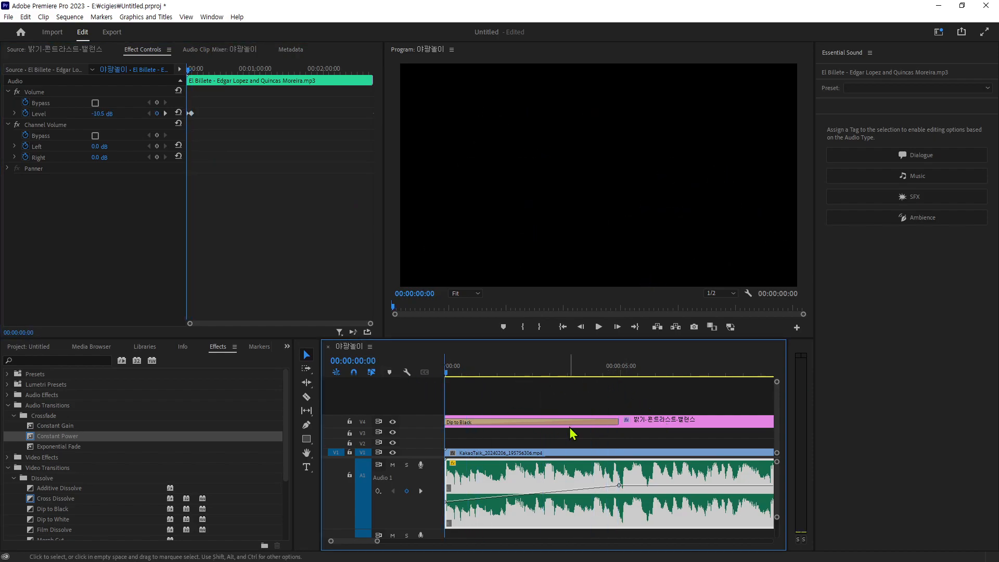
pyautogui.click(101, 114)
pyautogui.moveTo(103, 114); pyautogui.dragTo(89, 134)
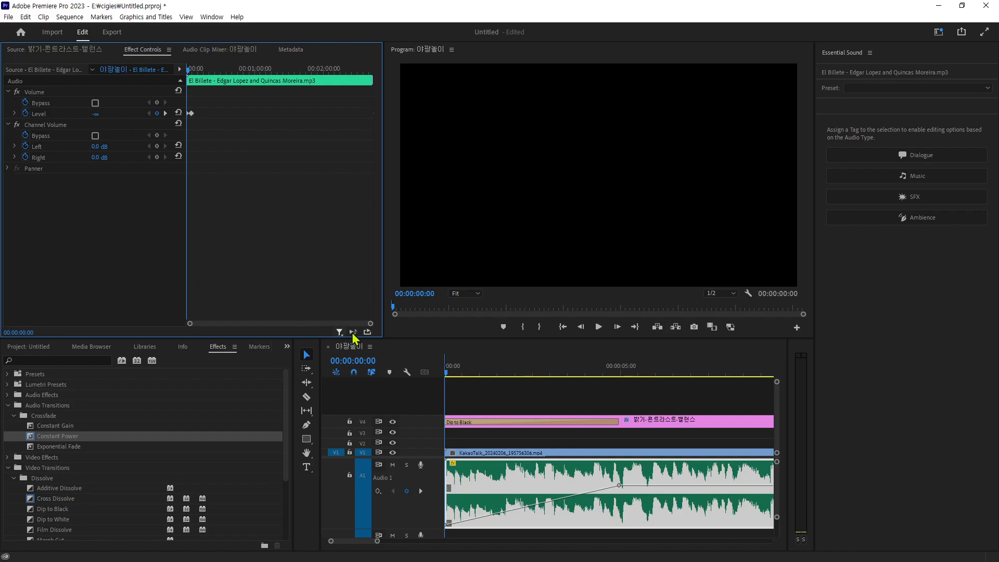
pyautogui.hotkey('ctrl', 'z')
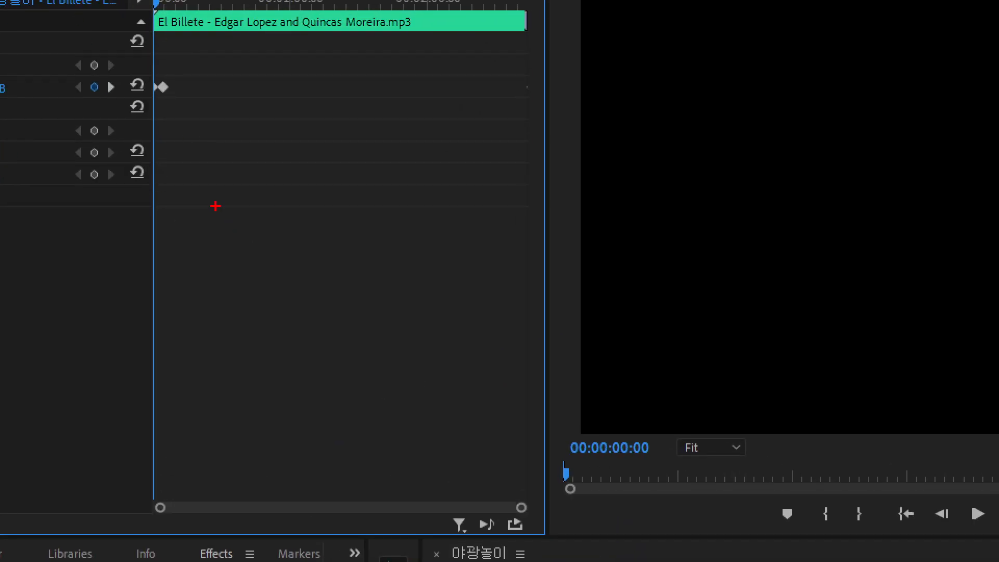
pyautogui.write('t100')
pyautogui.write(' > 0')
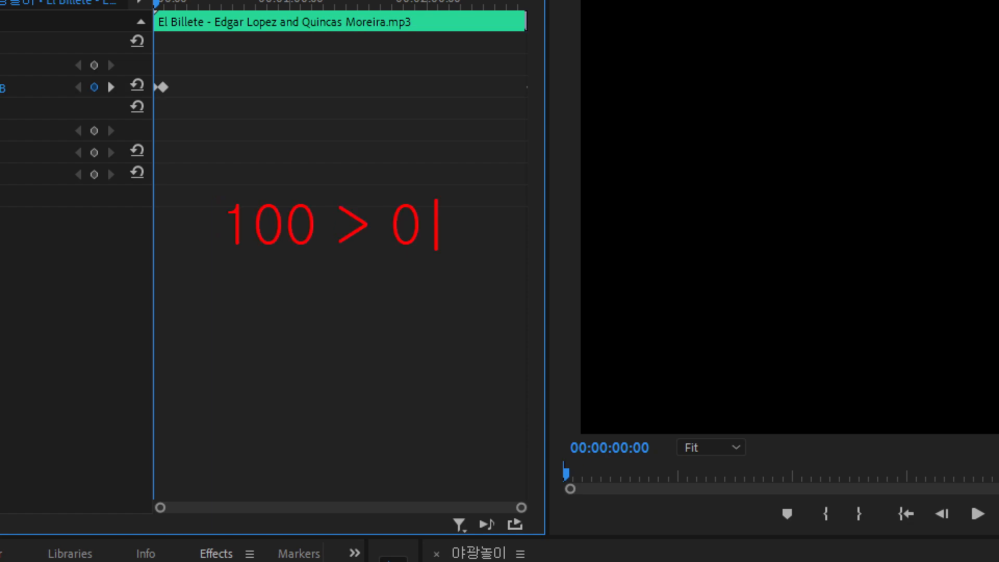
pyautogui.press('Return')
pyautogui.write('10 > 0')
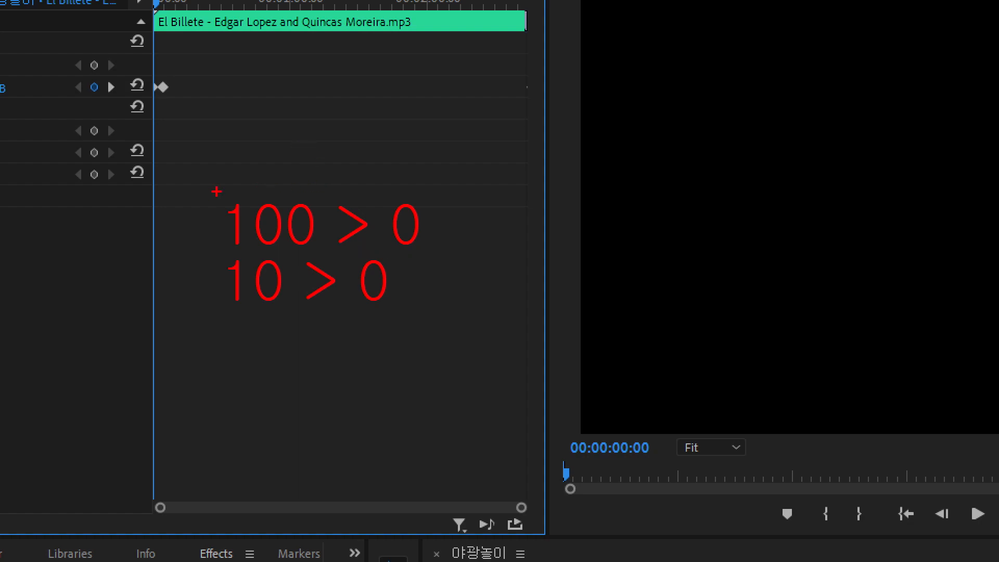
pyautogui.moveTo(202, 179)
pyautogui.mouseDown()
pyautogui.moveTo(424, 241)
pyautogui.moveTo(443, 258)
pyautogui.mouseUp()
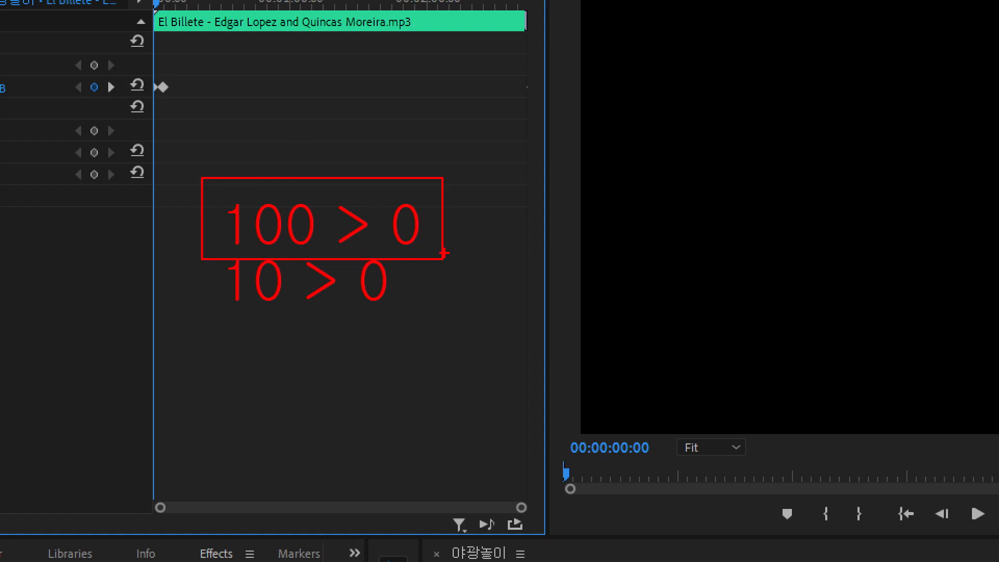
pyautogui.moveTo(402, 155); pyautogui.dragTo(156, 155)
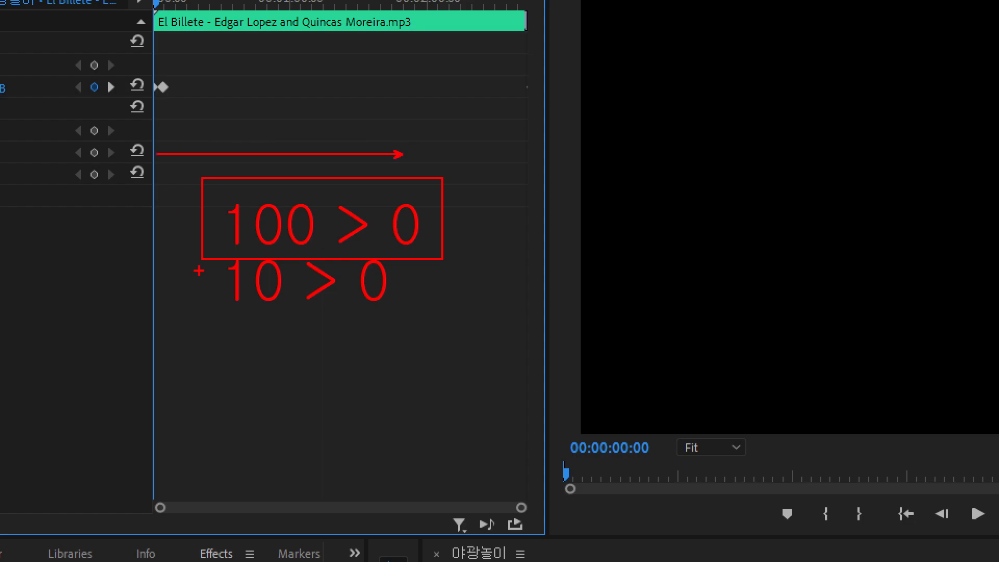
pyautogui.moveTo(218, 258); pyautogui.dragTo(250, 347)
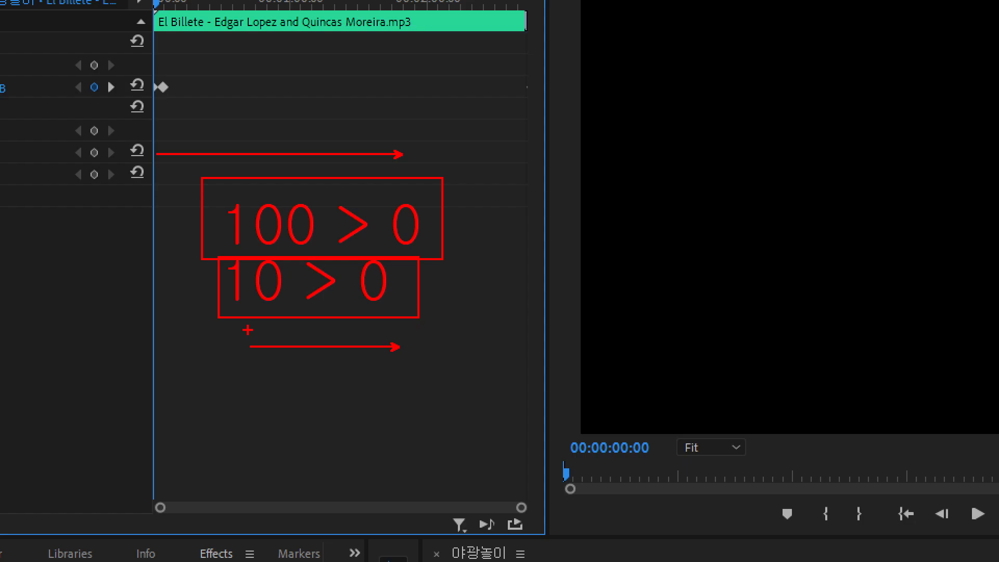
pyautogui.press('Escape')
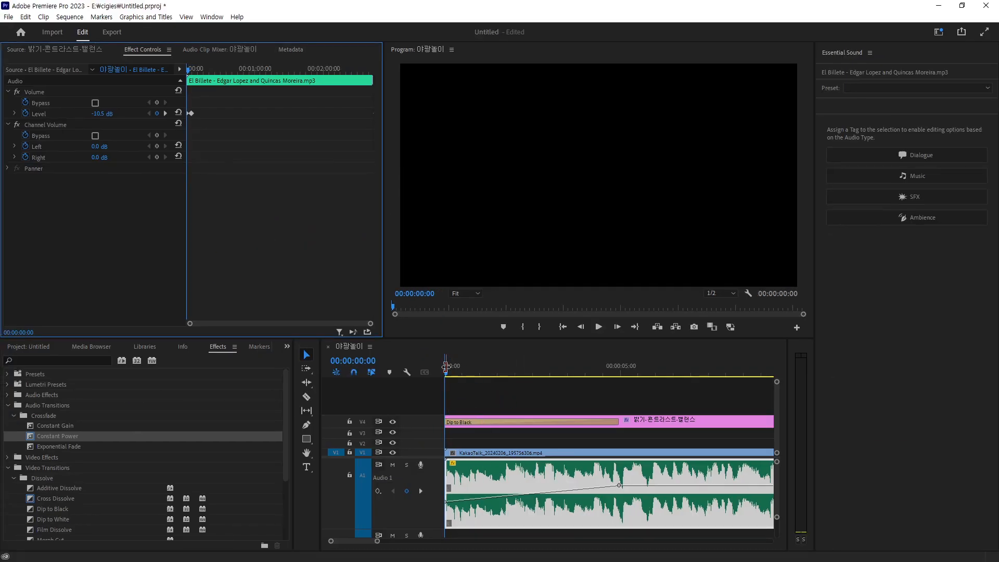
pyautogui.moveTo(451, 374)
pyautogui.mouseDown()
pyautogui.moveTo(475, 374)
pyautogui.moveTo(446, 376)
pyautogui.mouseUp()
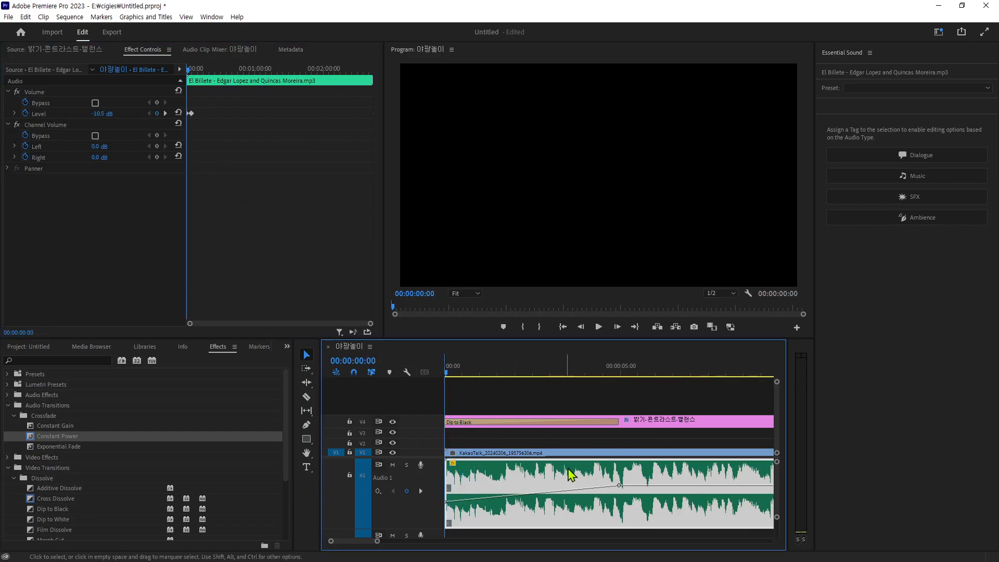
# Step: Play the sequence from 00:00:00:00 past the Dip to Black twice to check the music's keyframed fade-in
pyautogui.press('space')
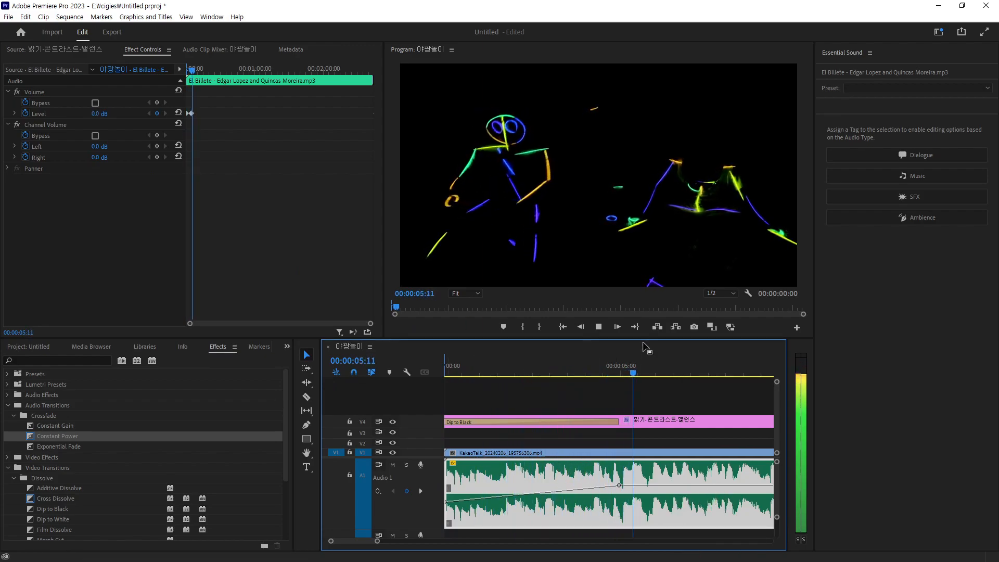
pyautogui.moveTo(685, 373); pyautogui.dragTo(417, 390)
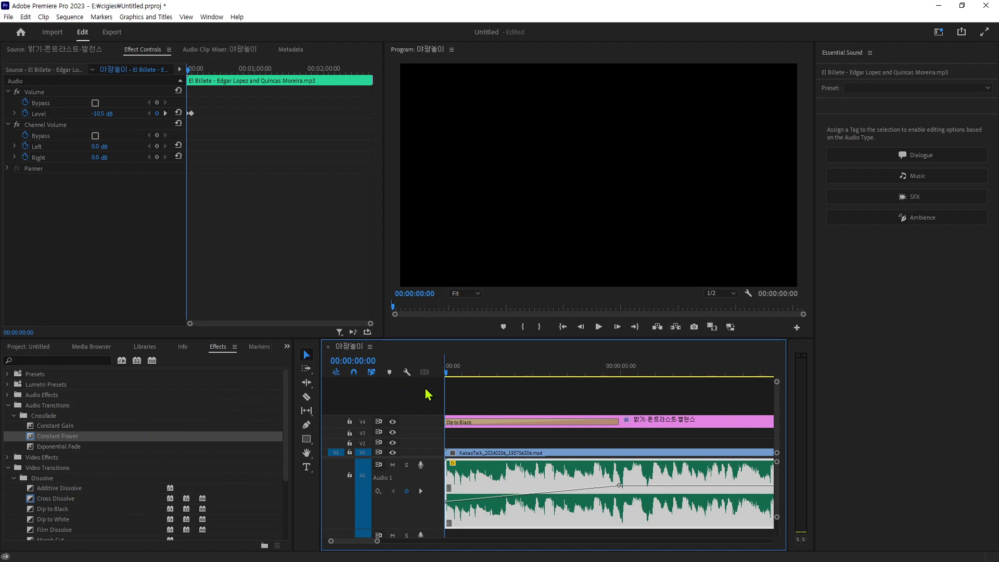
pyautogui.moveTo(458, 374)
pyautogui.mouseDown()
pyautogui.moveTo(553, 374)
pyautogui.moveTo(446, 375)
pyautogui.mouseUp()
pyautogui.press('space')
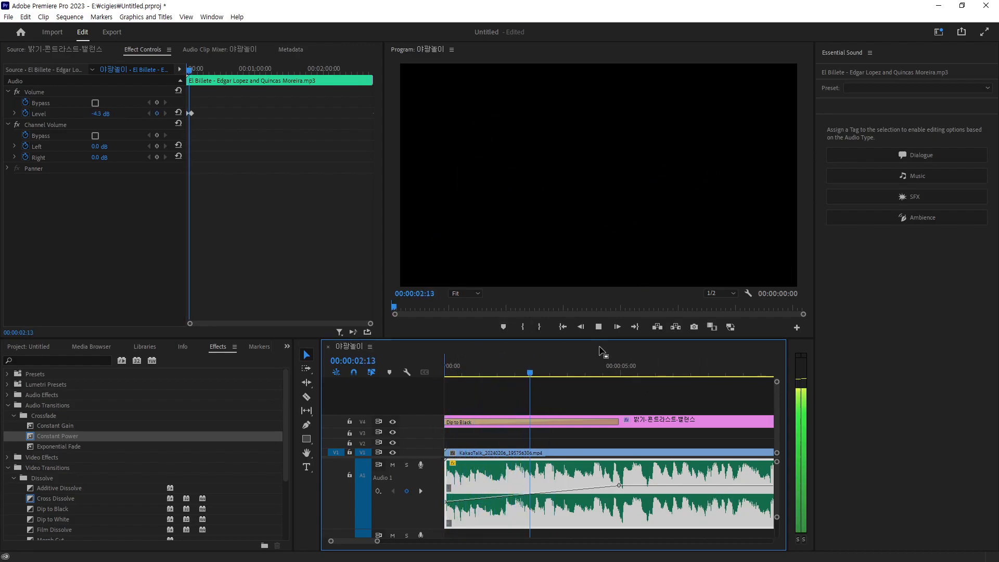
pyautogui.press('space')
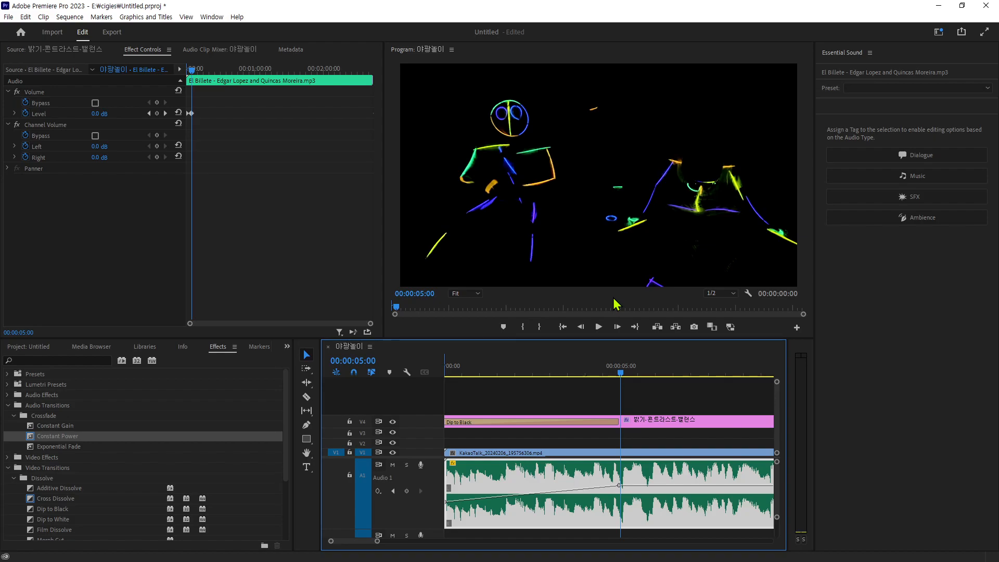
# Step: Scrub through the opening from the start to 00:00:07:00 to review the video fade together with the rising music level
pyautogui.moveTo(622, 375)
pyautogui.mouseDown()
pyautogui.moveTo(473, 380)
pyautogui.moveTo(683, 386)
pyautogui.moveTo(663, 396)
pyautogui.moveTo(630, 387)
pyautogui.mouseUp()
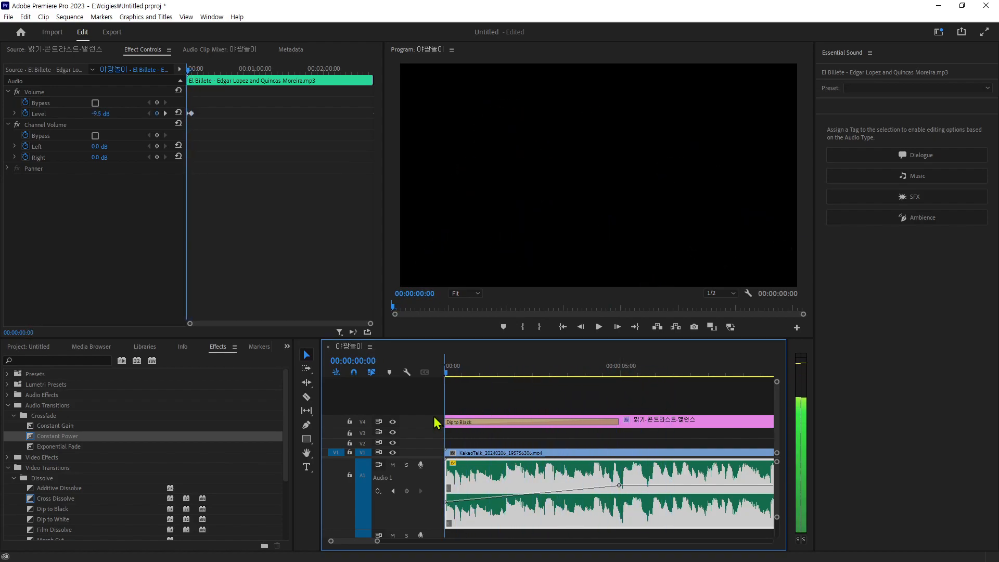
pyautogui.click(471, 373)
pyautogui.moveTo(473, 375); pyautogui.dragTo(695, 402)
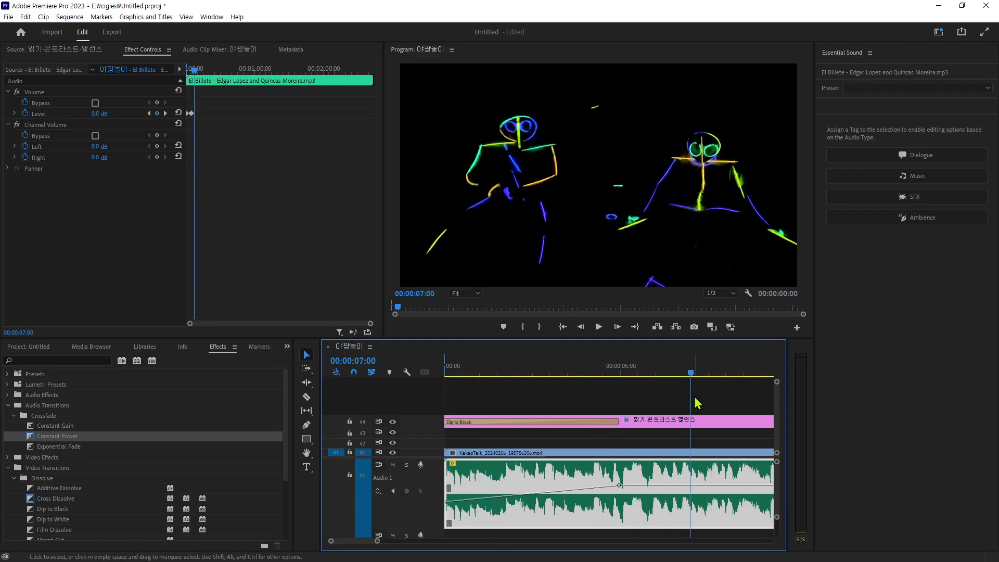